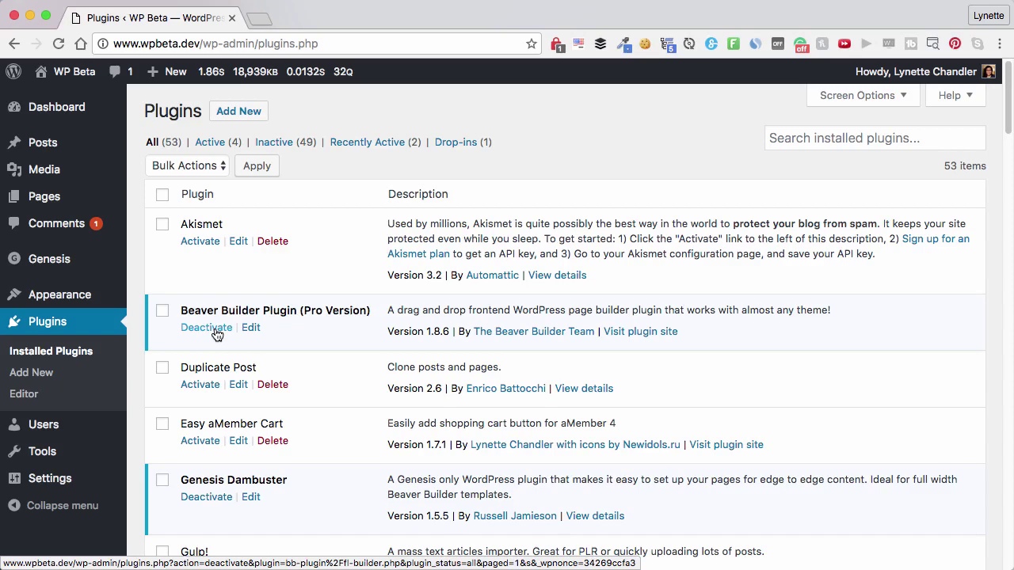
- Search the WordPress plugin directory for "beaver"
{"action": "left_click", "coordinate": [242, 121]}
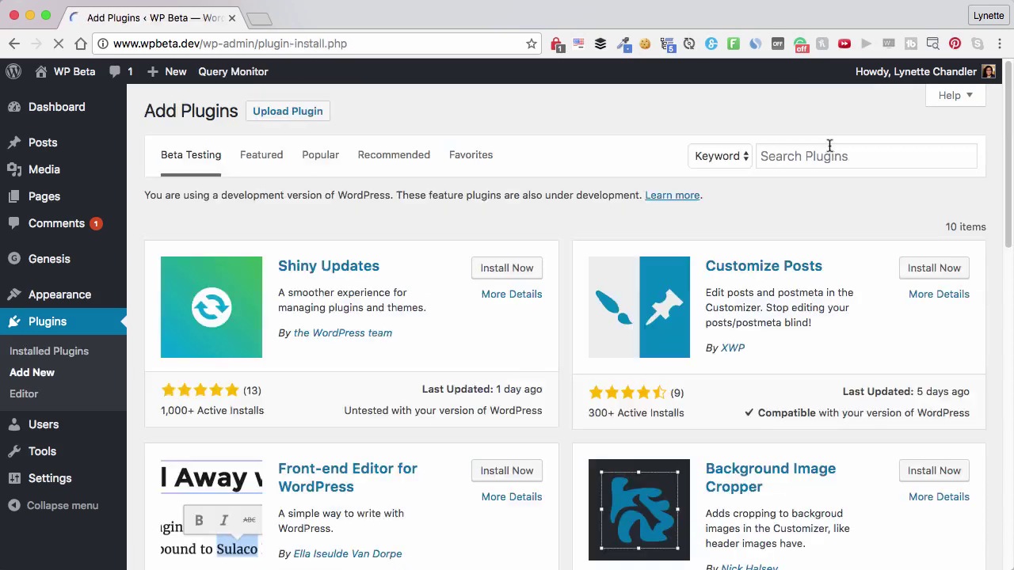
{"action": "left_click", "coordinate": [826, 150]}
{"action": "type", "text": "be"}
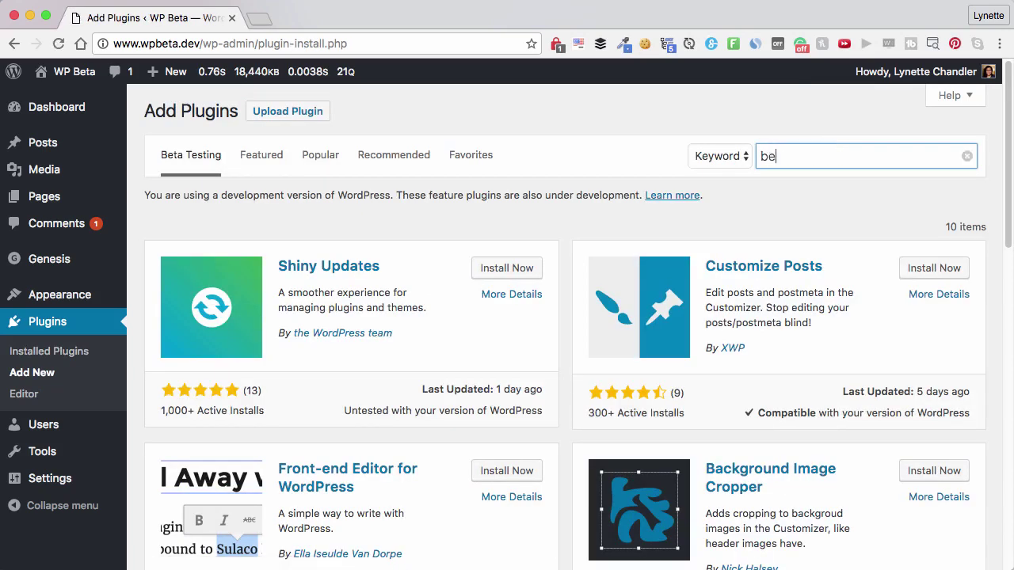
{"action": "type", "text": "aver"}
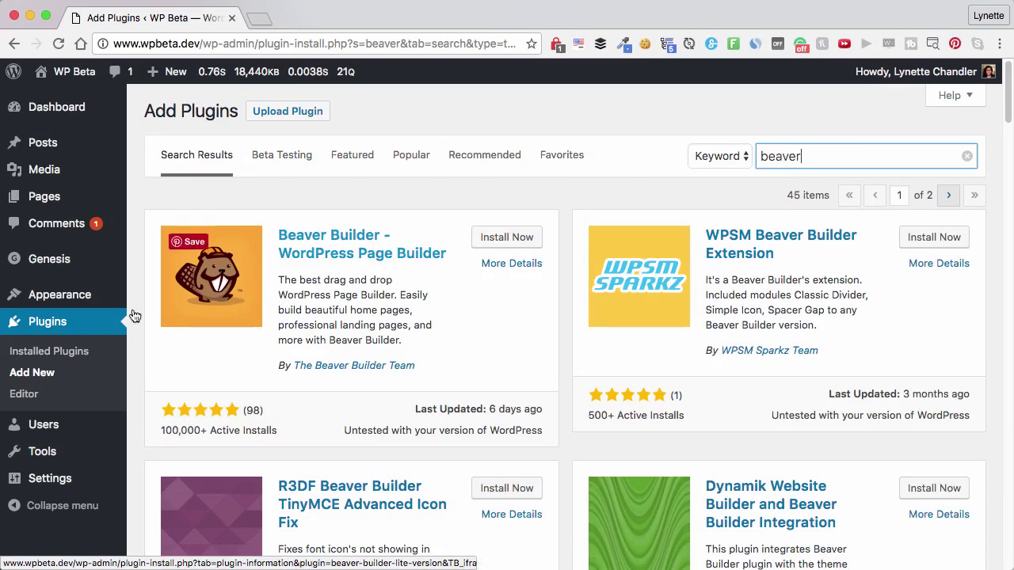
- Return to the installed plugins list to review the active plugins, and open the list of installed themes
{"action": "left_click", "coordinate": [66, 354]}
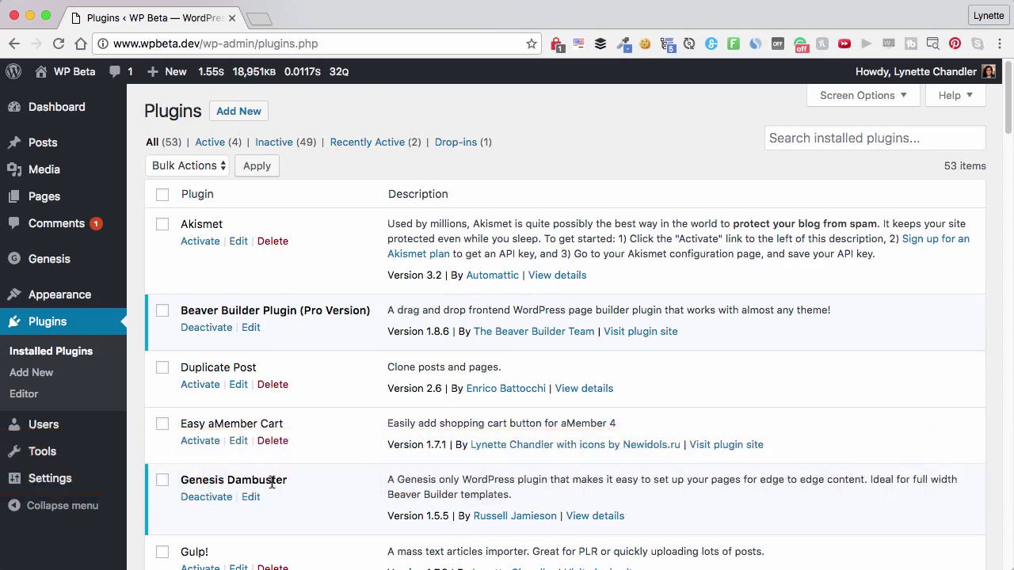
{"action": "scroll", "coordinate": [270, 481], "scroll_direction": "down", "scroll_amount": 1}
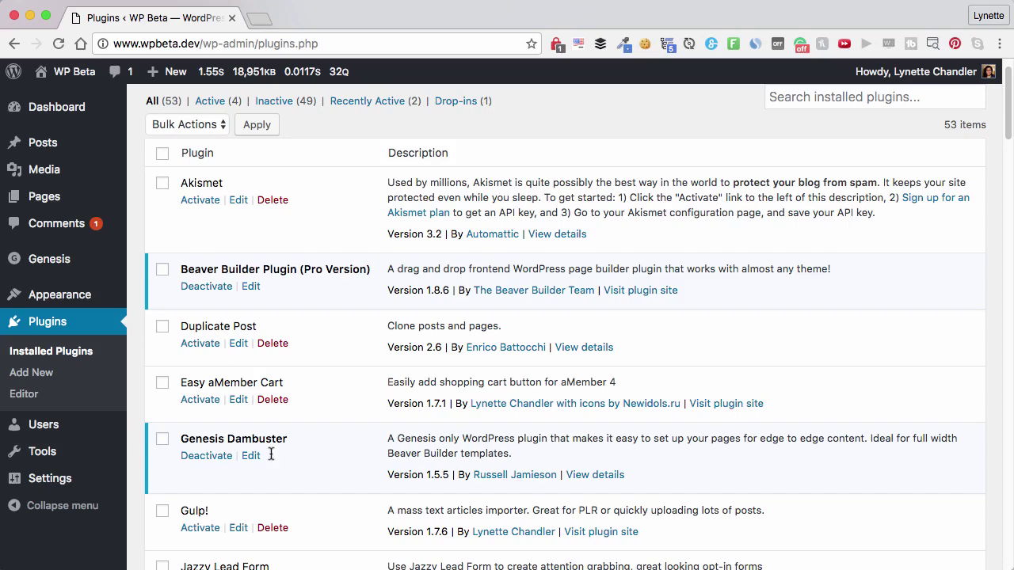
{"action": "mouse_move", "coordinate": [68, 263]}
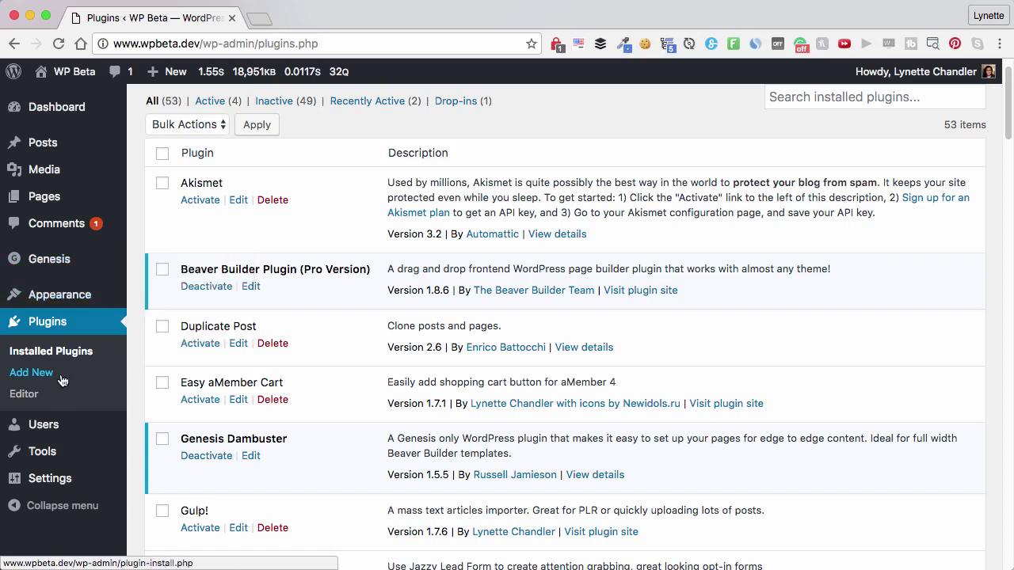
{"action": "mouse_move", "coordinate": [95, 306]}
{"action": "left_click", "coordinate": [147, 299]}
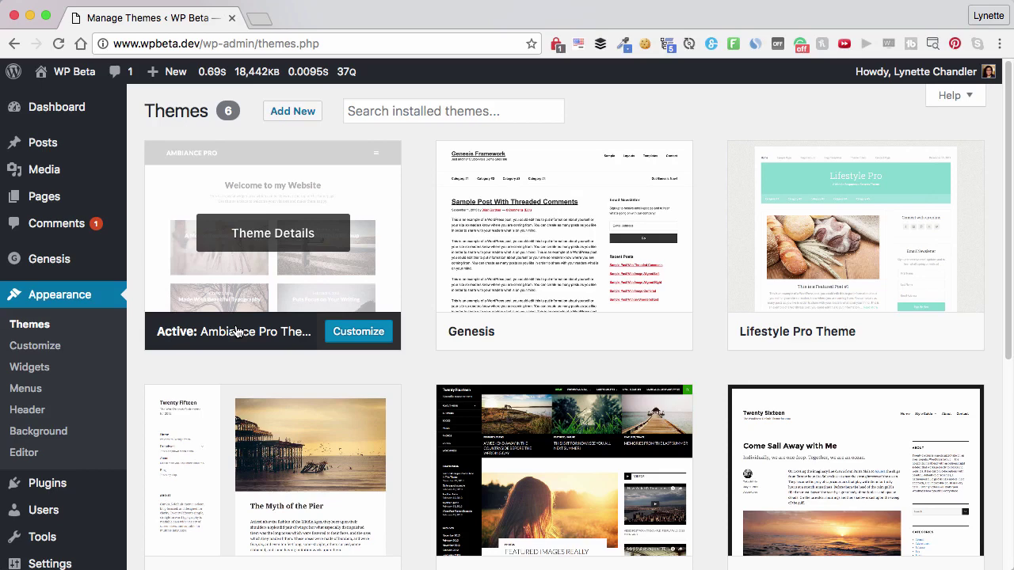
- Open the #1 Optin Template page for editing, turn off Enable Tweaks in its Genesis Dambuster settings and update the page
{"action": "left_click", "coordinate": [87, 208]}
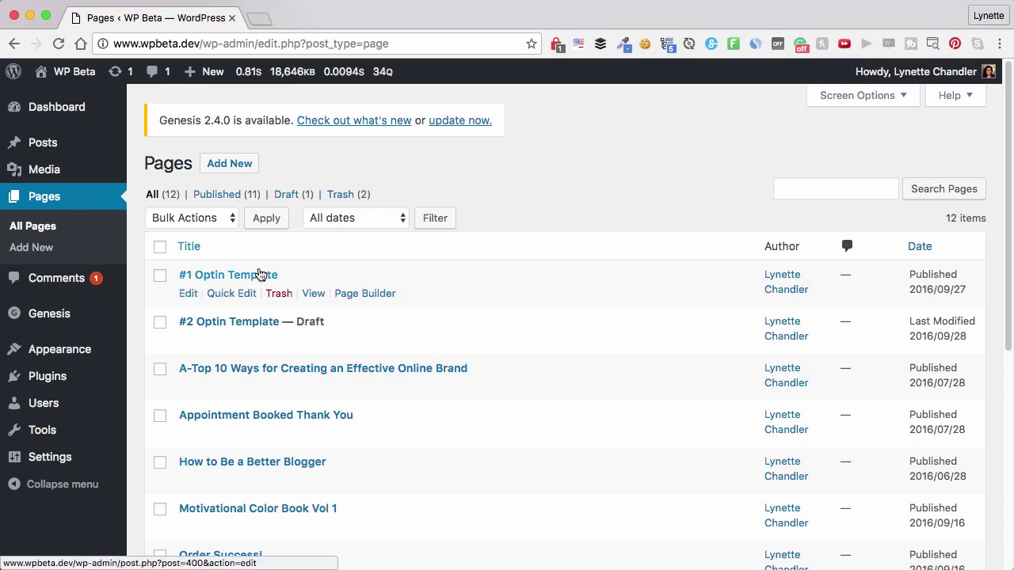
{"action": "left_click", "coordinate": [252, 278]}
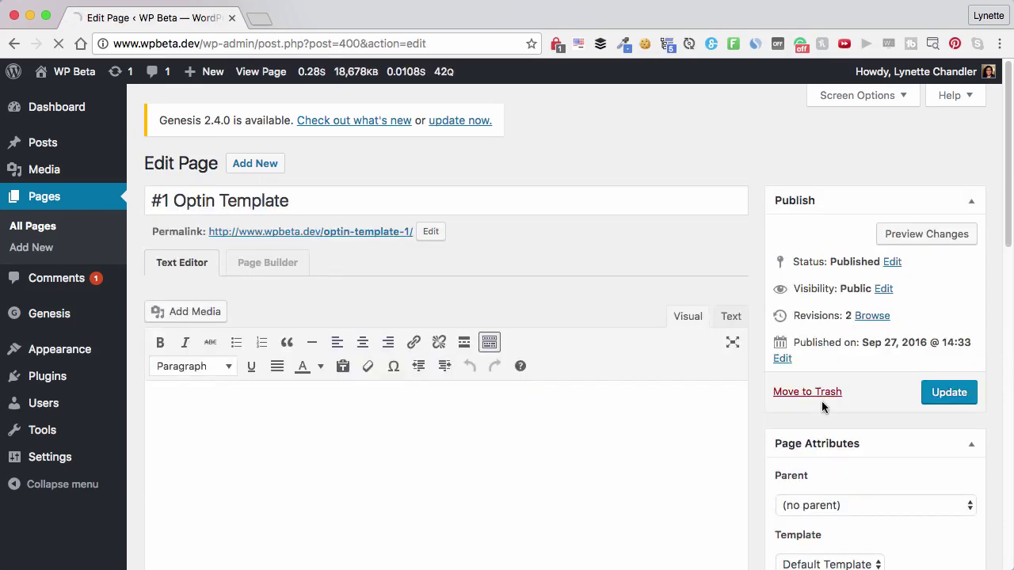
{"action": "scroll", "coordinate": [822, 401], "scroll_direction": "down", "scroll_amount": 10}
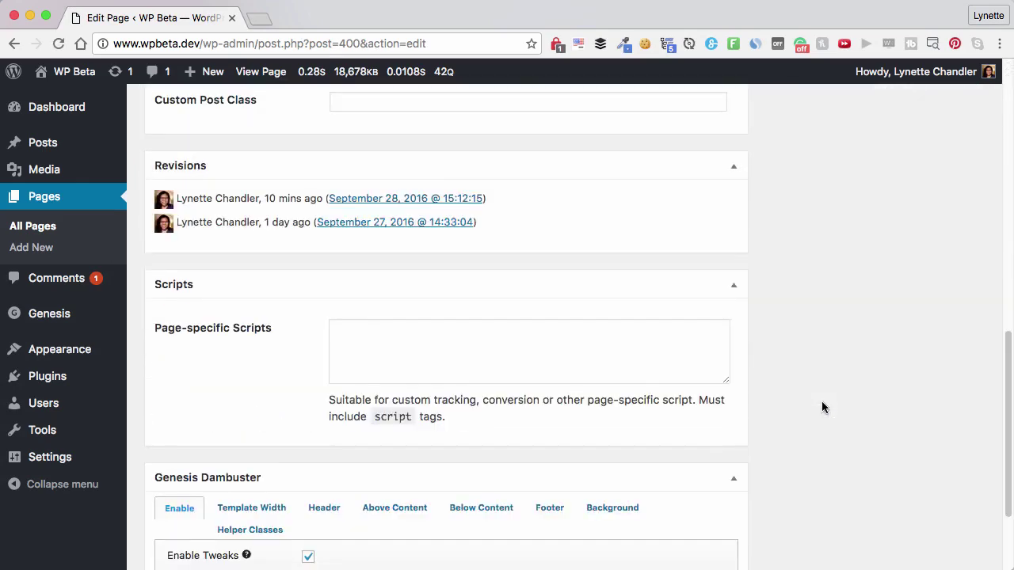
{"action": "scroll", "coordinate": [822, 401], "scroll_direction": "down", "scroll_amount": 4}
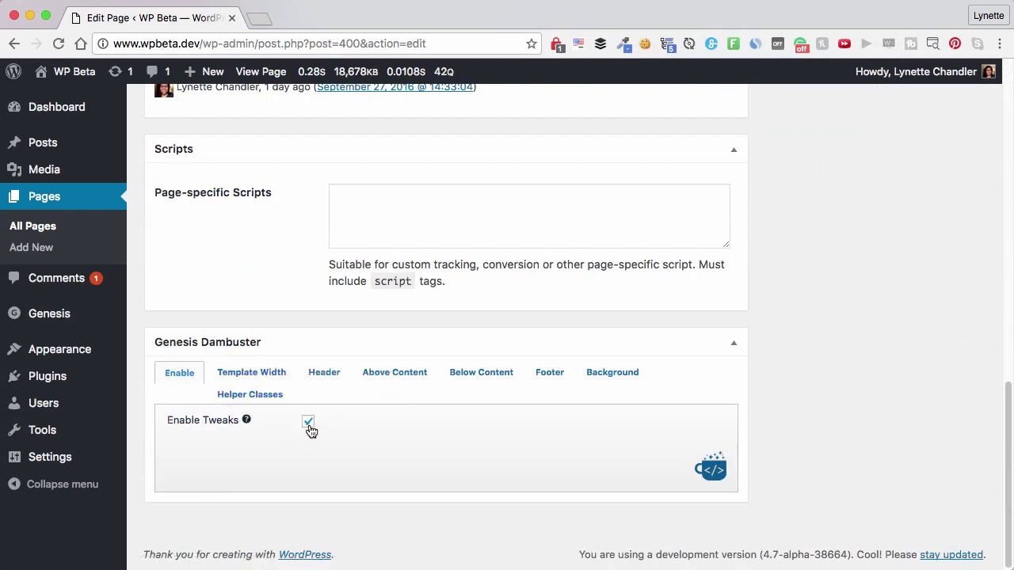
{"action": "left_click", "coordinate": [310, 426]}
{"action": "scroll", "coordinate": [811, 320], "scroll_direction": "up", "scroll_amount": 15}
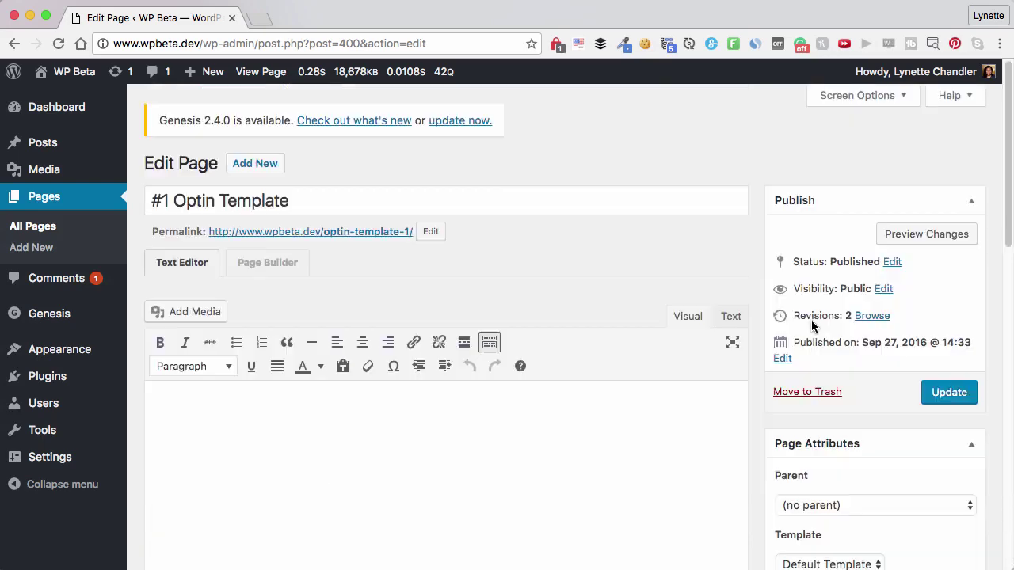
{"action": "left_click", "coordinate": [949, 392]}
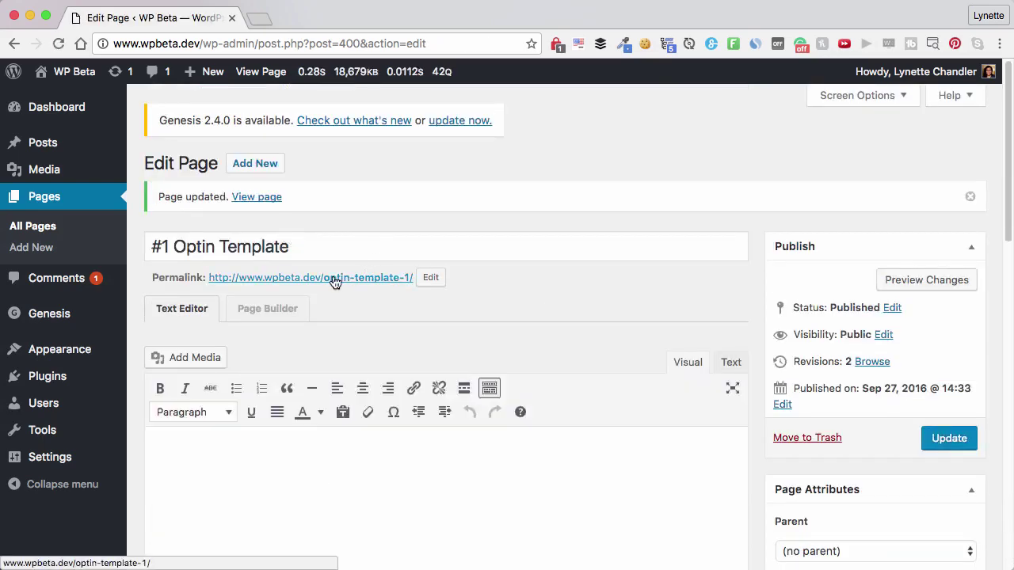
- View the published page, launch Page Builder on it and apply the Zen Life landing page template
{"action": "left_click", "coordinate": [335, 279]}
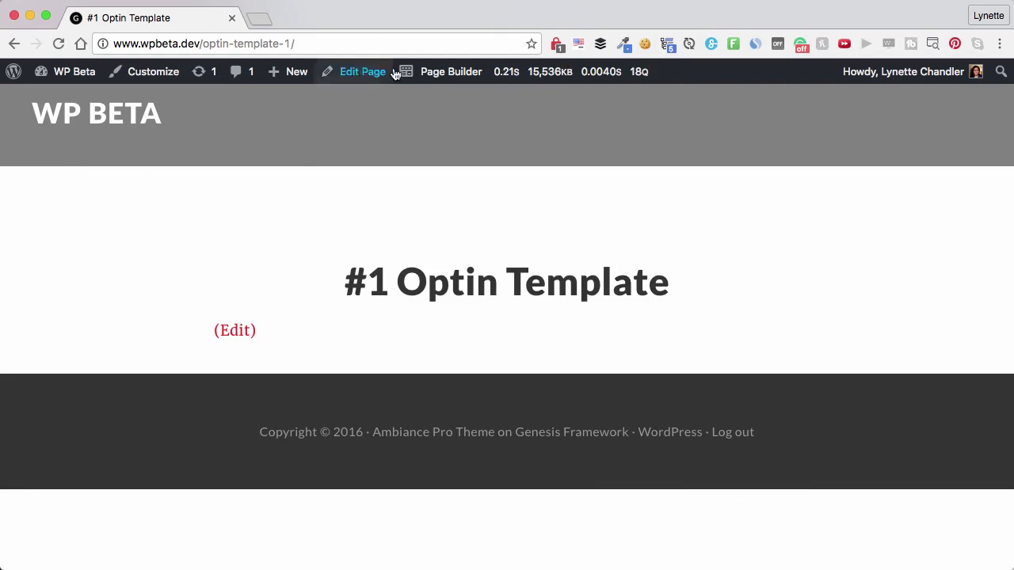
{"action": "left_click", "coordinate": [420, 73]}
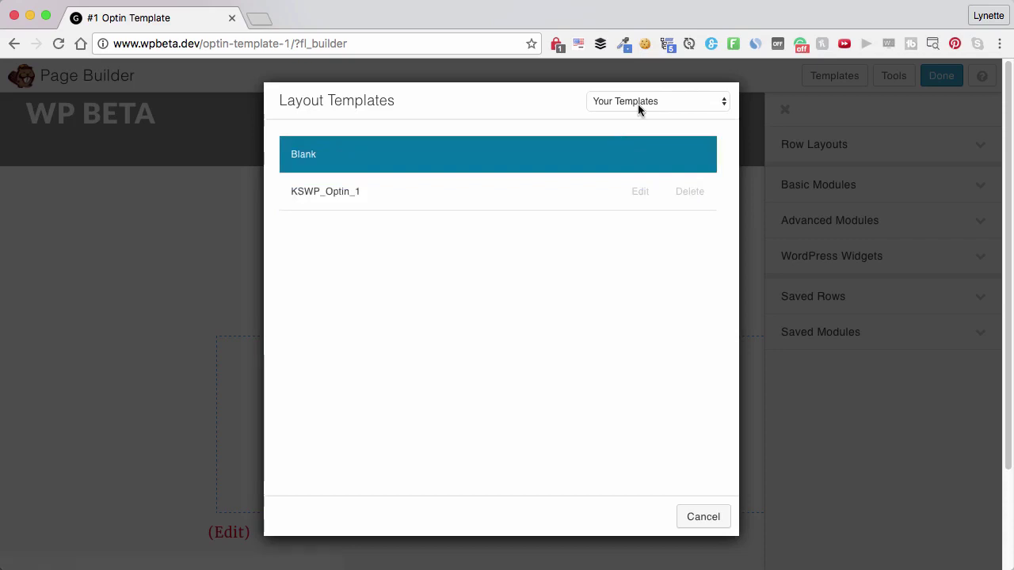
{"action": "left_click", "coordinate": [638, 103]}
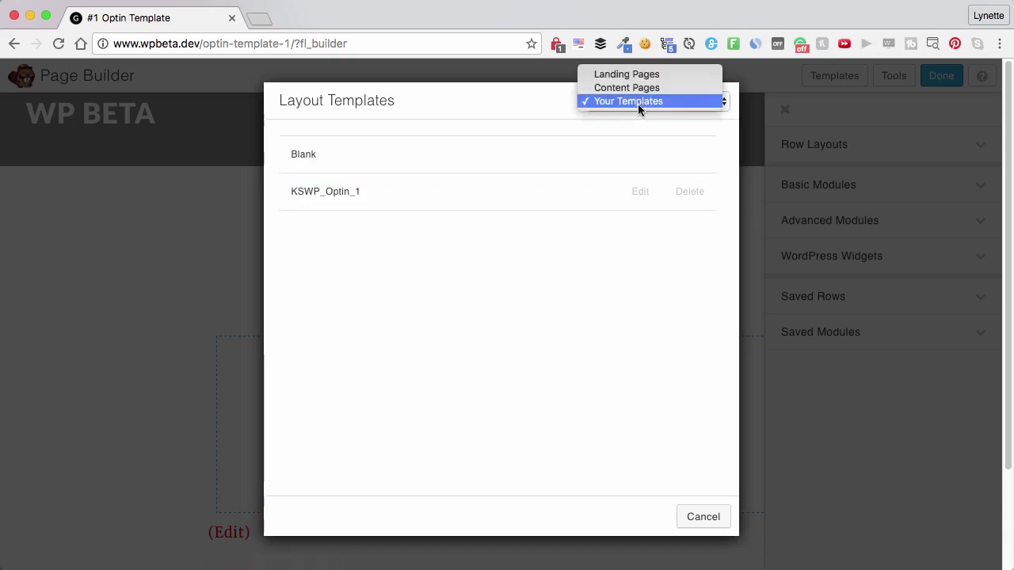
{"action": "left_click", "coordinate": [640, 79]}
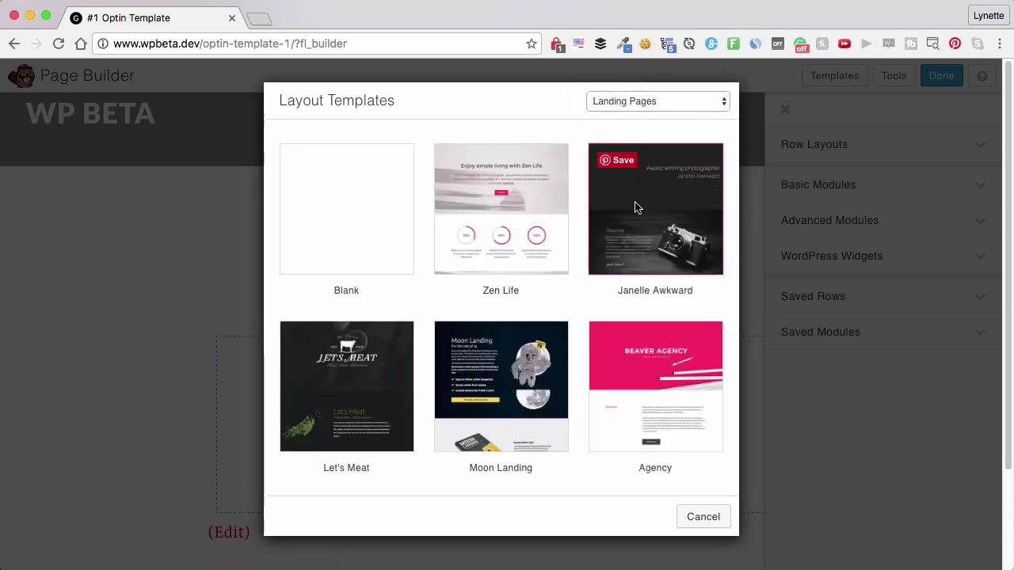
{"action": "left_click", "coordinate": [494, 205]}
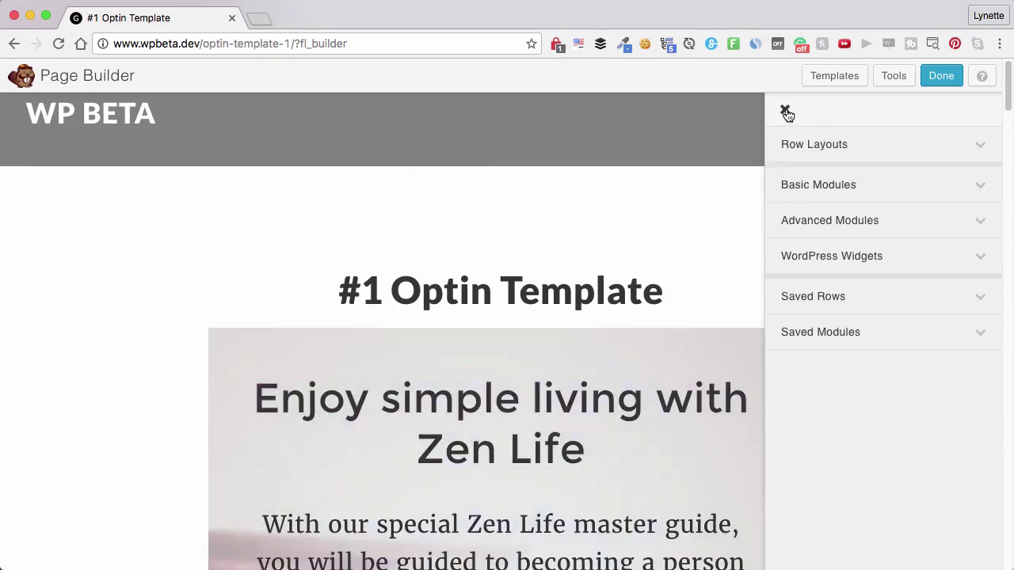
{"action": "left_click", "coordinate": [783, 110]}
{"action": "scroll", "coordinate": [781, 349], "scroll_direction": "down", "scroll_amount": 5}
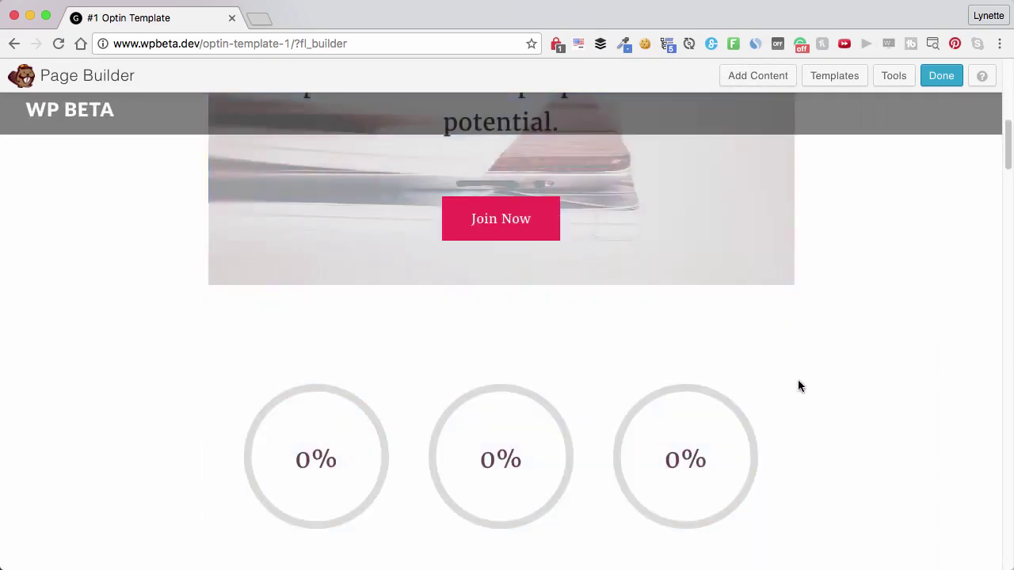
{"action": "scroll", "coordinate": [798, 386], "scroll_direction": "down", "scroll_amount": 15}
{"action": "scroll", "coordinate": [798, 385], "scroll_direction": "up", "scroll_amount": 20}
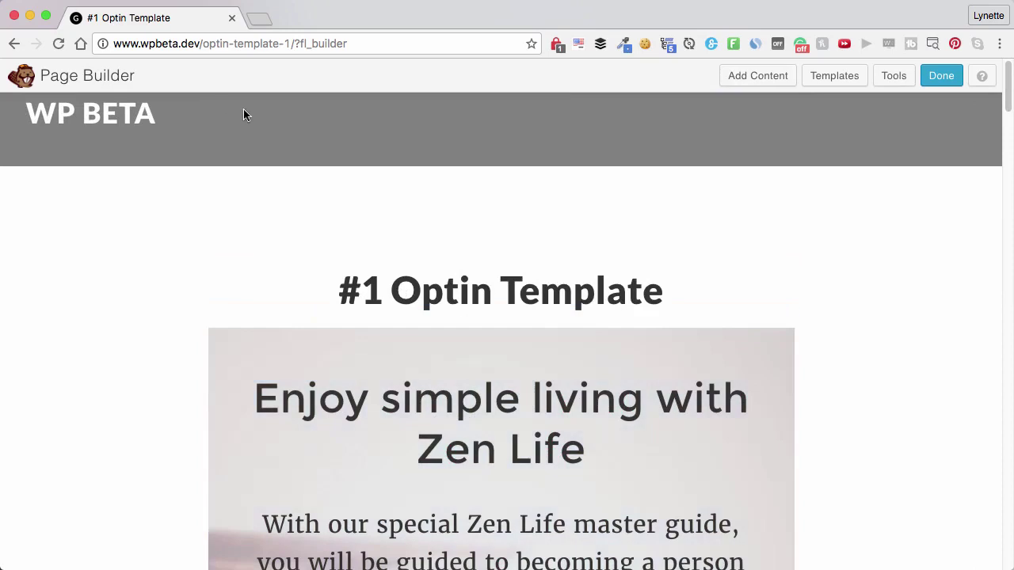
- Replace the page layout with the Blank template and exit Page Builder, discarding the changes
{"action": "left_click", "coordinate": [780, 80]}
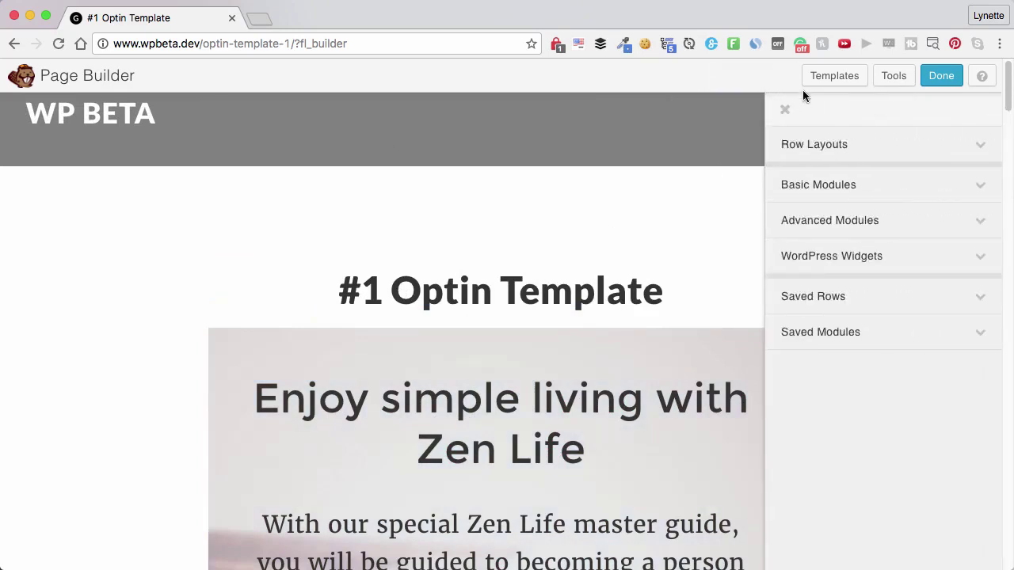
{"action": "left_click", "coordinate": [831, 78]}
{"action": "left_click", "coordinate": [408, 152]}
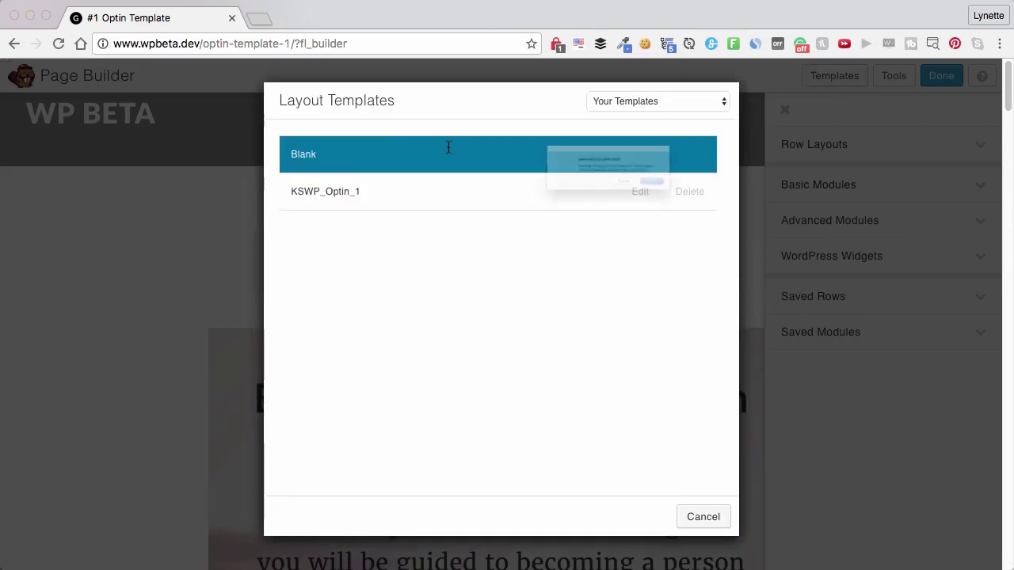
{"action": "left_click", "coordinate": [729, 204]}
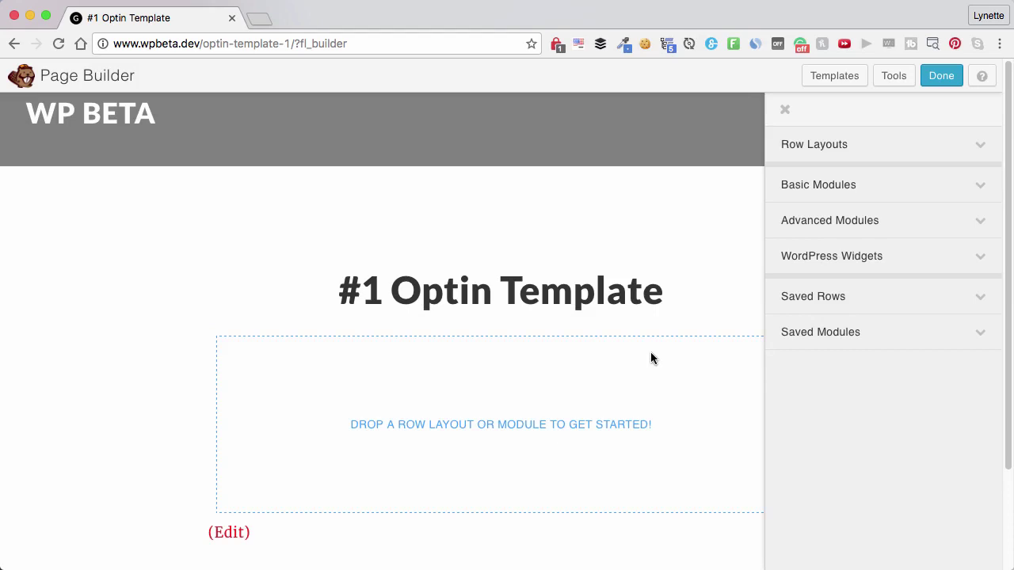
{"action": "left_click", "coordinate": [942, 79]}
{"action": "left_click", "coordinate": [509, 341]}
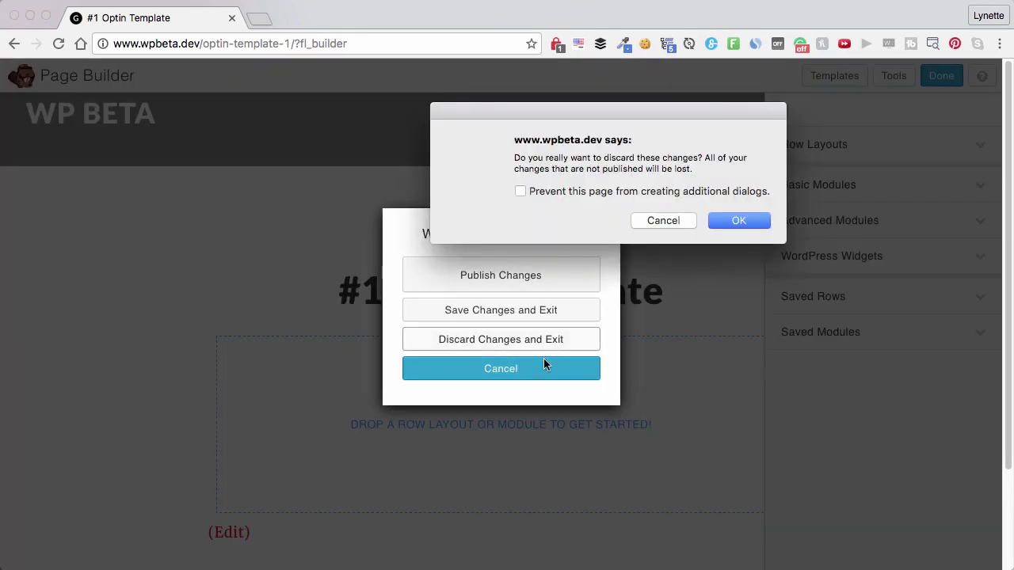
{"action": "left_click", "coordinate": [753, 221]}
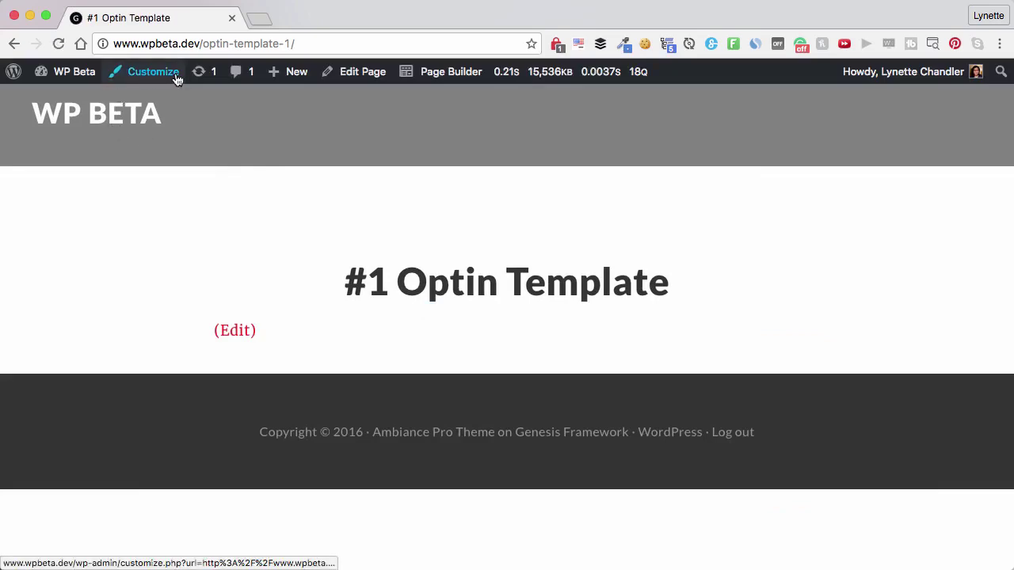
- Reopen the #1 Optin Template page for editing, turn on Enable Tweaks for Genesis Dambuster and update the page
{"action": "left_click", "coordinate": [361, 79]}
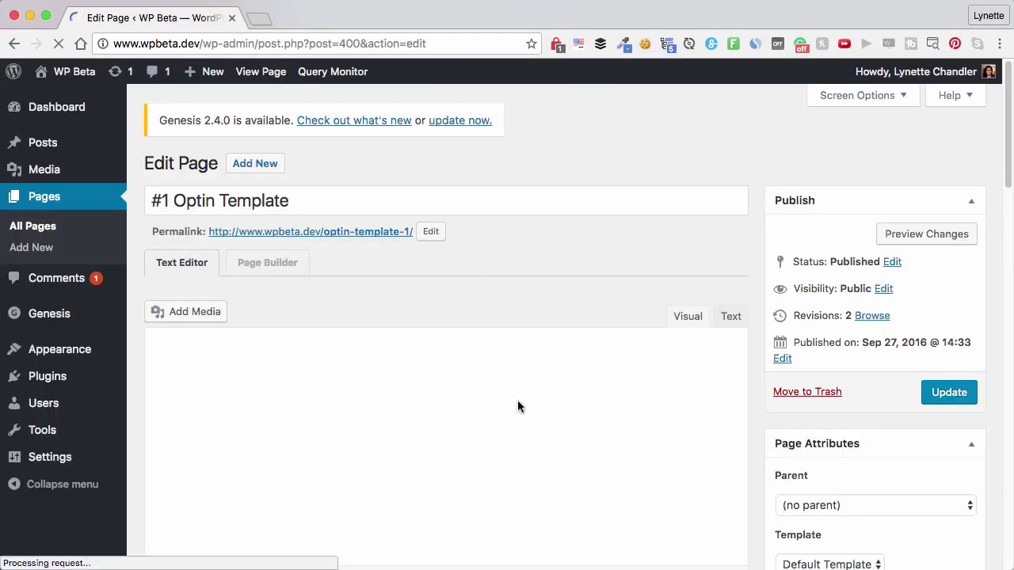
{"action": "scroll", "coordinate": [849, 455], "scroll_direction": "down", "scroll_amount": 15}
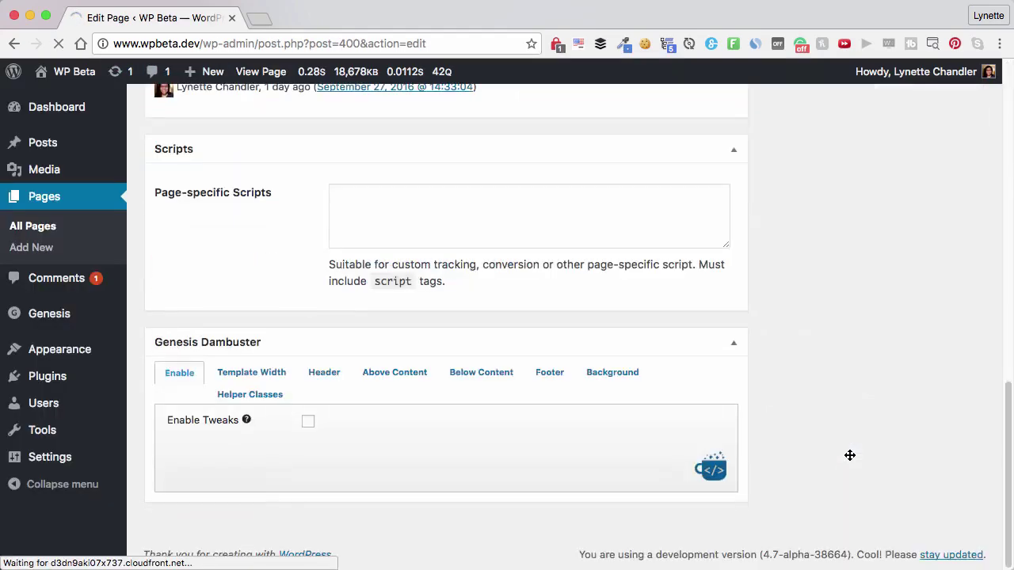
{"action": "left_click", "coordinate": [308, 422]}
{"action": "scroll", "coordinate": [906, 326], "scroll_direction": "up", "scroll_amount": 15}
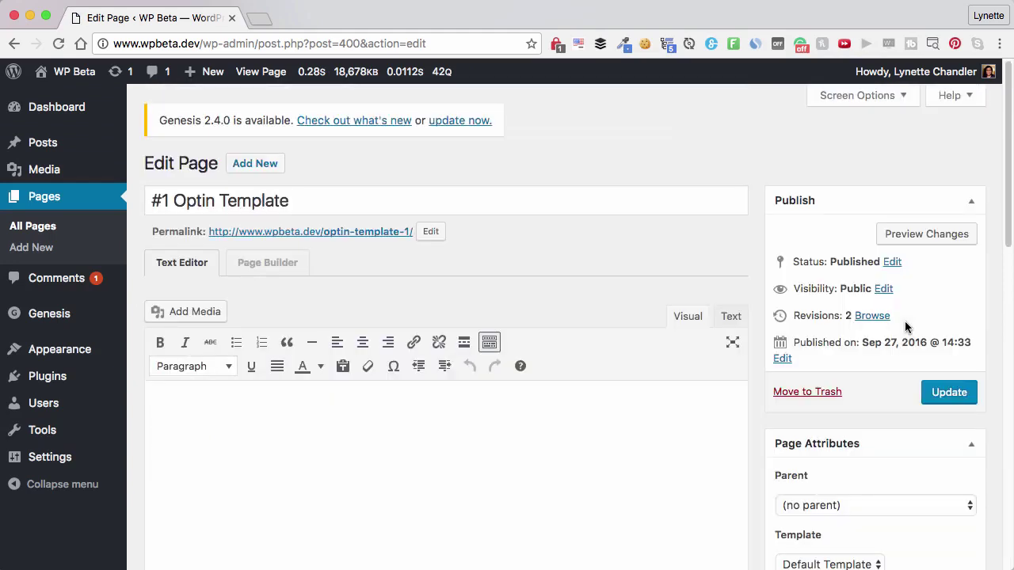
{"action": "left_click", "coordinate": [931, 393]}
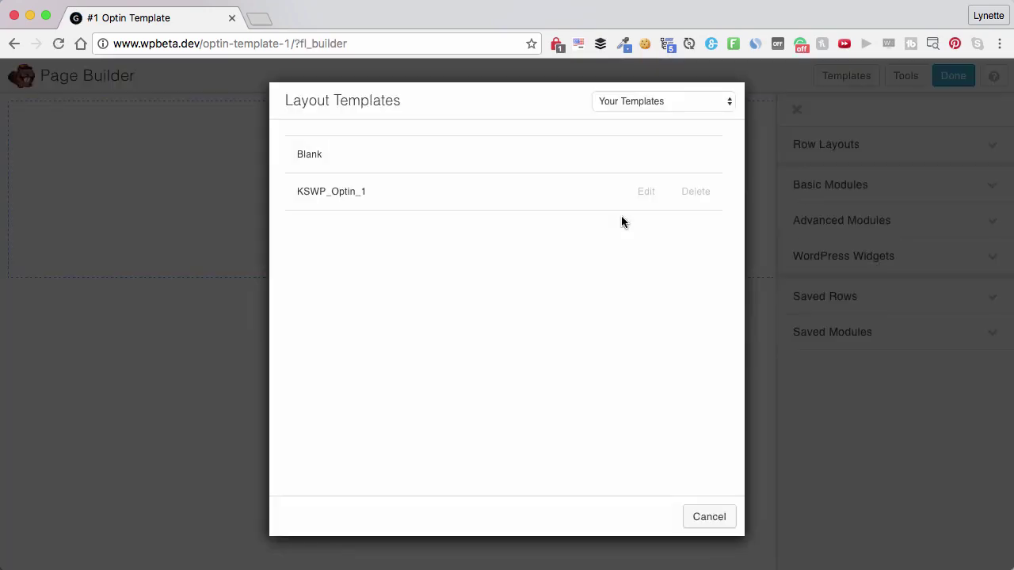
- Apply the Zen Life template from the landing page layouts and look through the resulting page without the content panel
{"action": "left_click", "coordinate": [647, 103]}
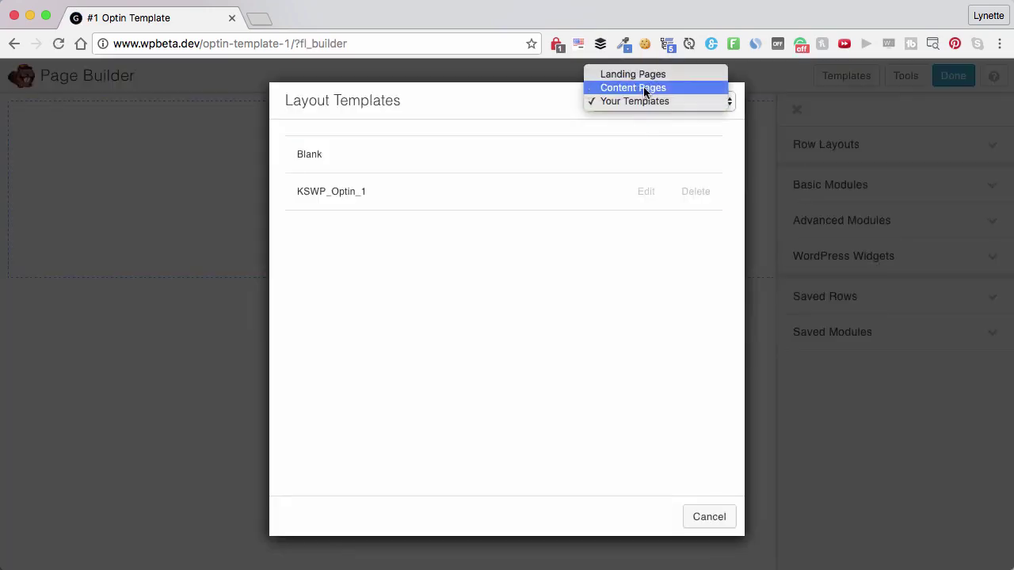
{"action": "left_click", "coordinate": [643, 76]}
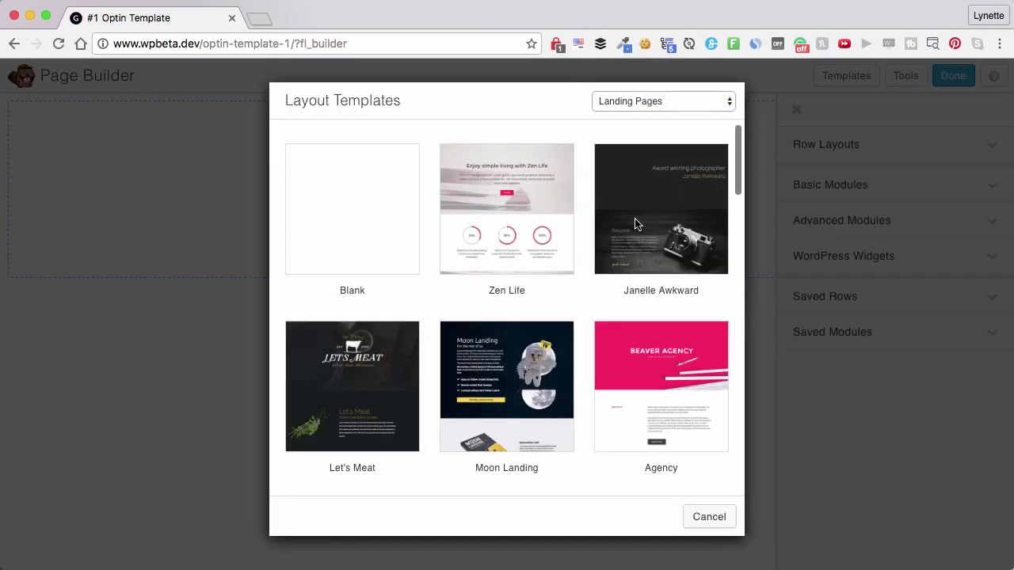
{"action": "scroll", "coordinate": [544, 428], "scroll_direction": "down", "scroll_amount": 2}
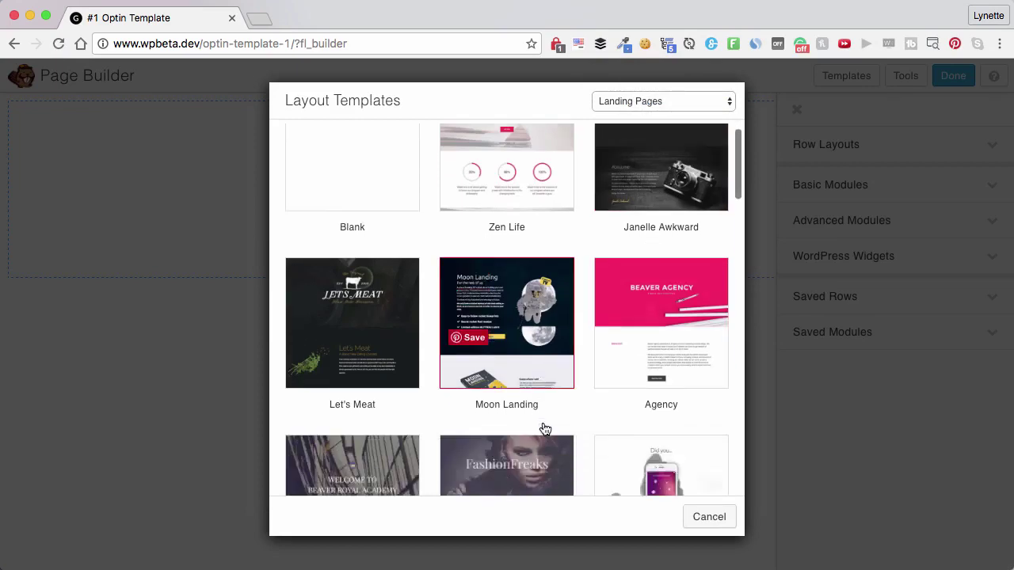
{"action": "scroll", "coordinate": [544, 428], "scroll_direction": "down", "scroll_amount": 3}
{"action": "scroll", "coordinate": [543, 426], "scroll_direction": "up", "scroll_amount": 5}
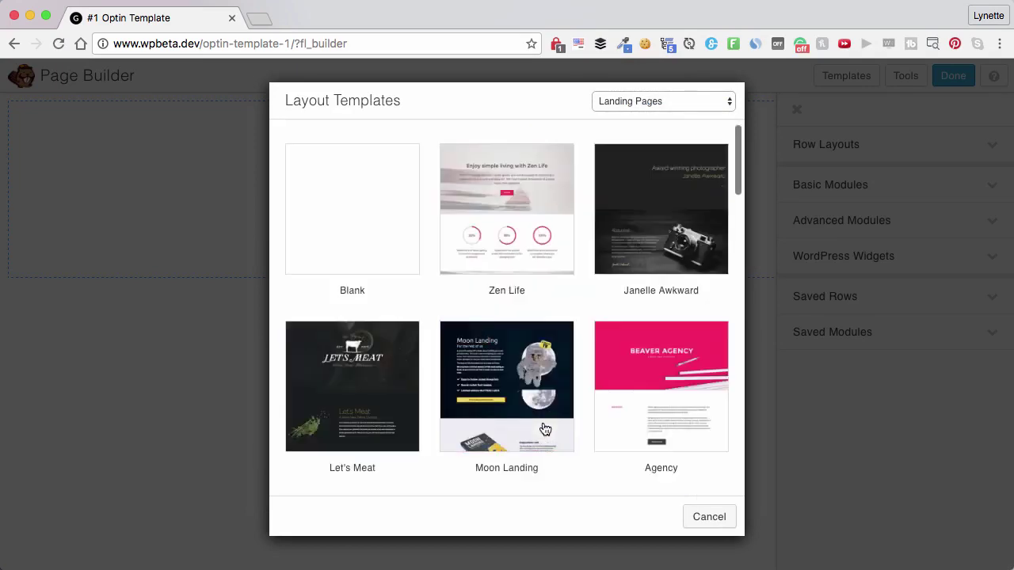
{"action": "left_click", "coordinate": [520, 221]}
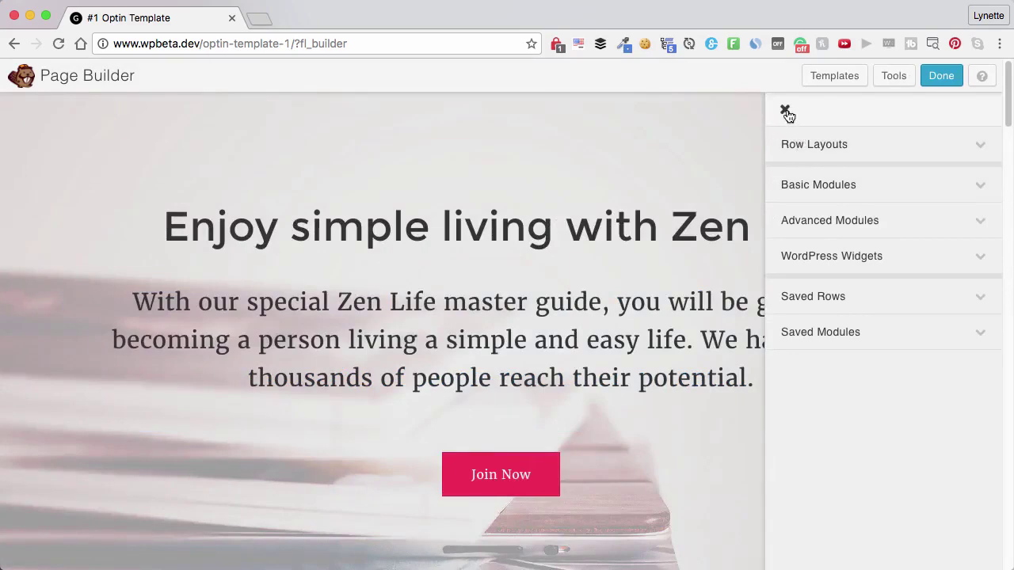
{"action": "left_click", "coordinate": [785, 111]}
{"action": "scroll", "coordinate": [874, 438], "scroll_direction": "down", "scroll_amount": 8}
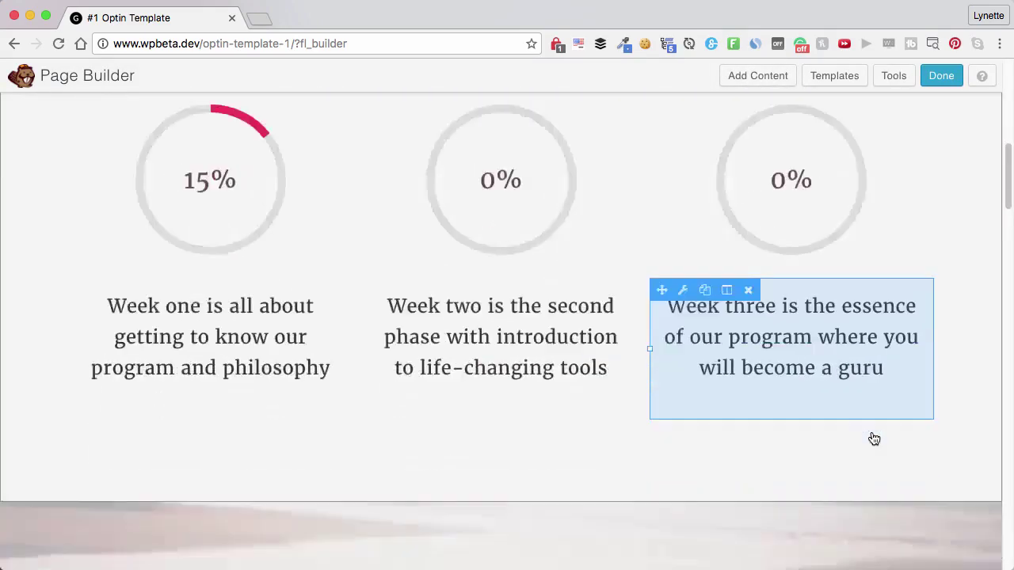
- Browse the landing page layout templates and replace the current page layout with the Blank template
{"action": "scroll", "coordinate": [874, 438], "scroll_direction": "down", "scroll_amount": 2}
{"action": "scroll", "coordinate": [871, 437], "scroll_direction": "up", "scroll_amount": 10}
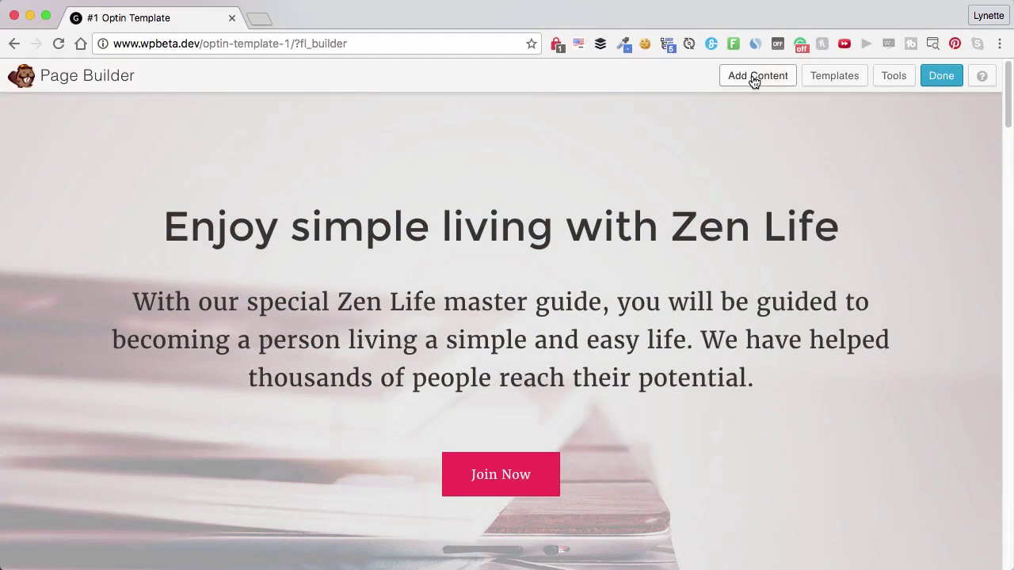
{"action": "left_click", "coordinate": [816, 86]}
{"action": "left_click", "coordinate": [668, 102]}
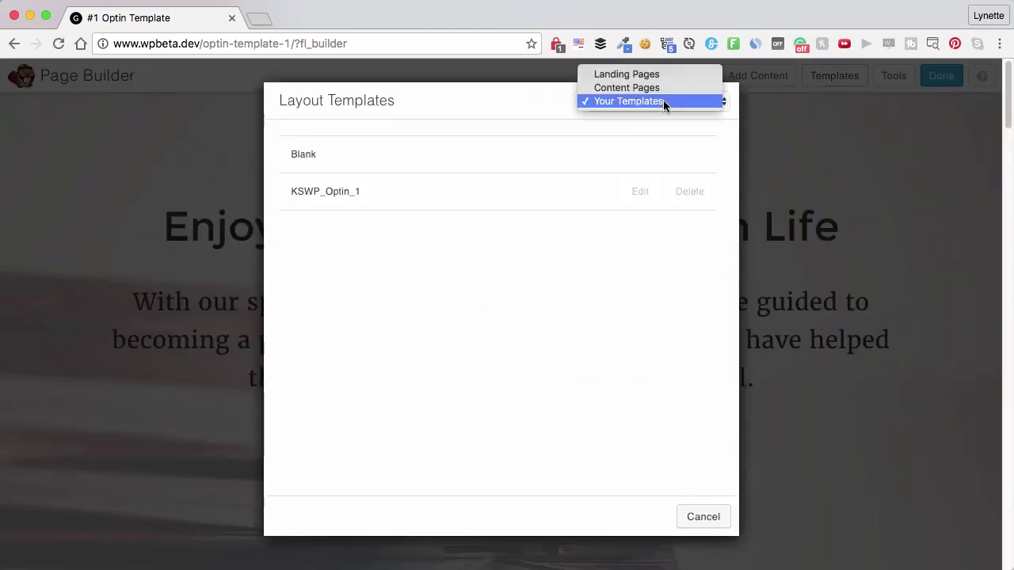
{"action": "left_click", "coordinate": [665, 78]}
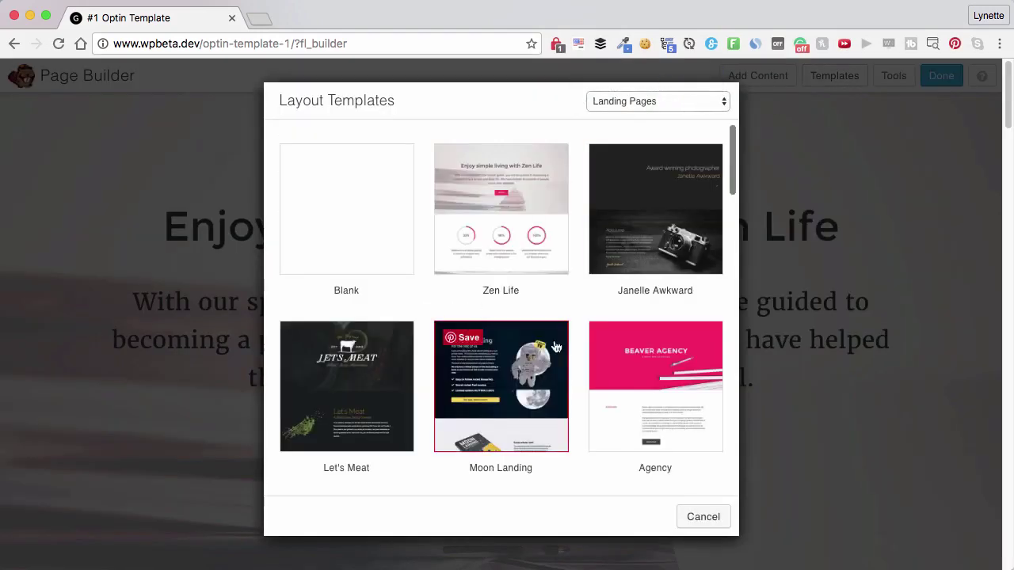
{"action": "scroll", "coordinate": [557, 347], "scroll_direction": "down", "scroll_amount": 1}
{"action": "scroll", "coordinate": [557, 347], "scroll_direction": "down", "scroll_amount": 10}
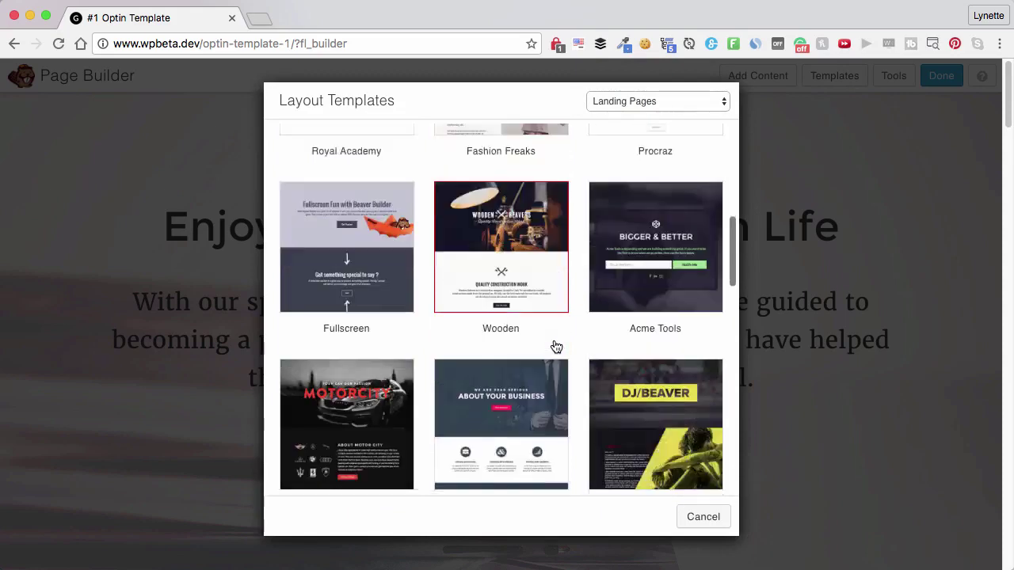
{"action": "scroll", "coordinate": [557, 347], "scroll_direction": "down", "scroll_amount": 2}
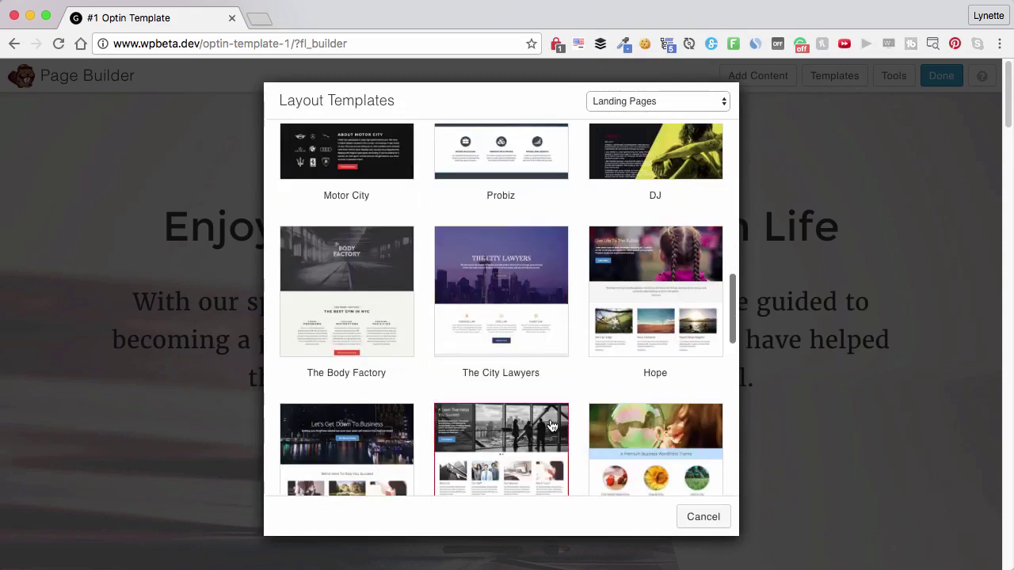
{"action": "scroll", "coordinate": [553, 426], "scroll_direction": "down", "scroll_amount": 3}
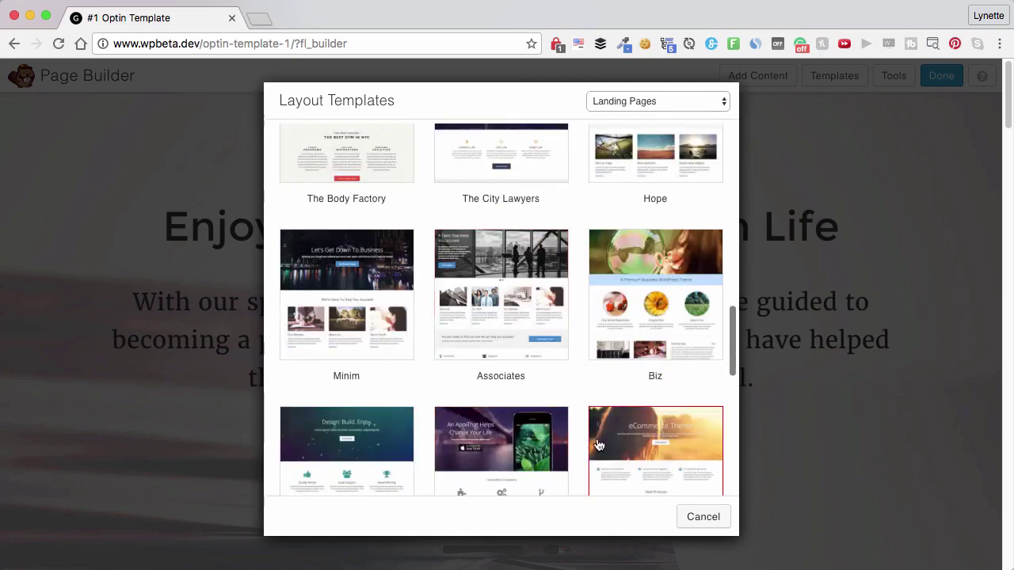
{"action": "scroll", "coordinate": [599, 446], "scroll_direction": "up", "scroll_amount": 15}
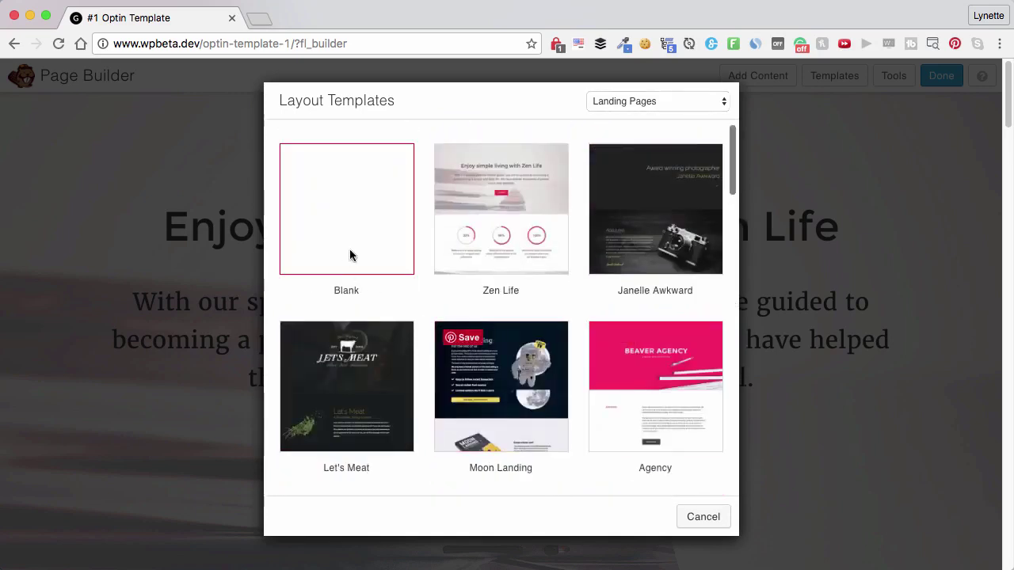
{"action": "left_click", "coordinate": [352, 256]}
{"action": "left_click", "coordinate": [713, 208]}
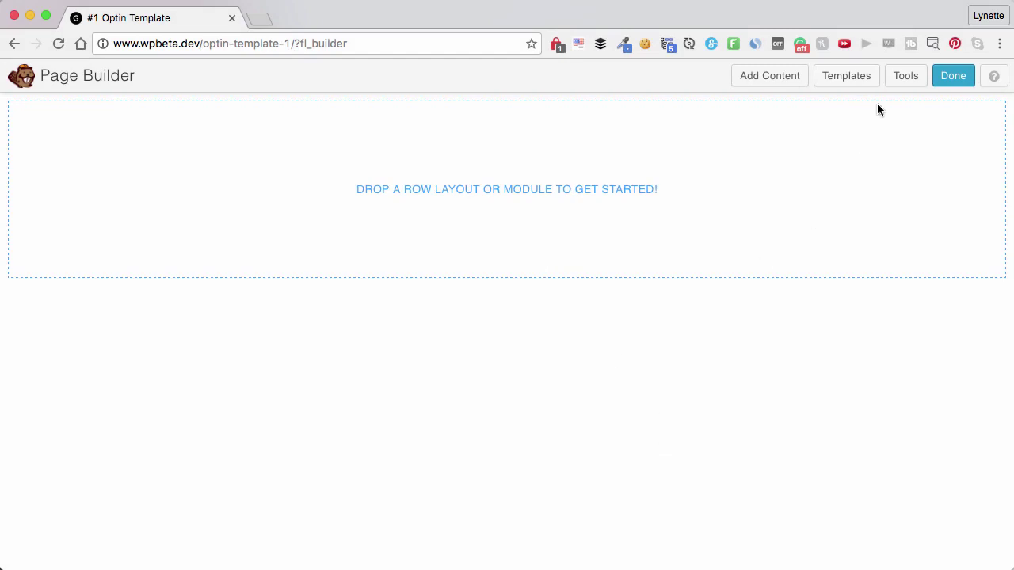
- Add a one-column row layout to the blank page
{"action": "left_click", "coordinate": [796, 80]}
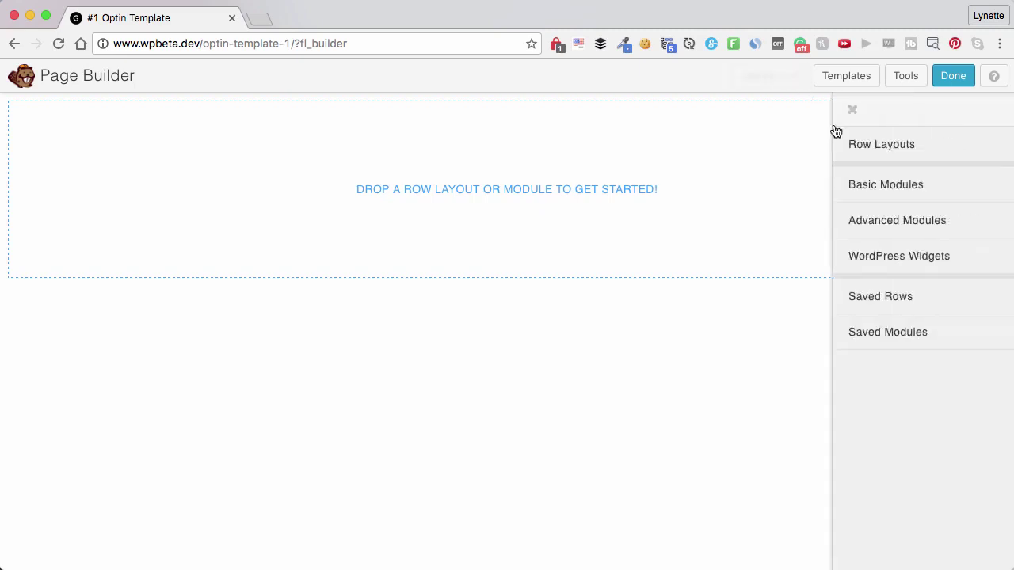
{"action": "left_click", "coordinate": [866, 194]}
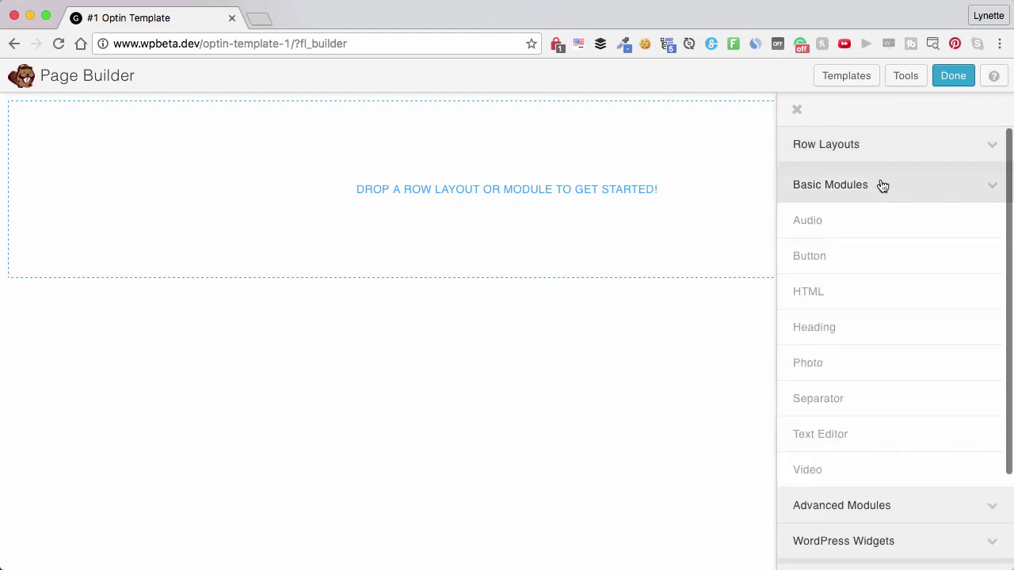
{"action": "left_click", "coordinate": [889, 148]}
{"action": "left_click_drag", "start_coordinate": [870, 180], "coordinate": [625, 161]}
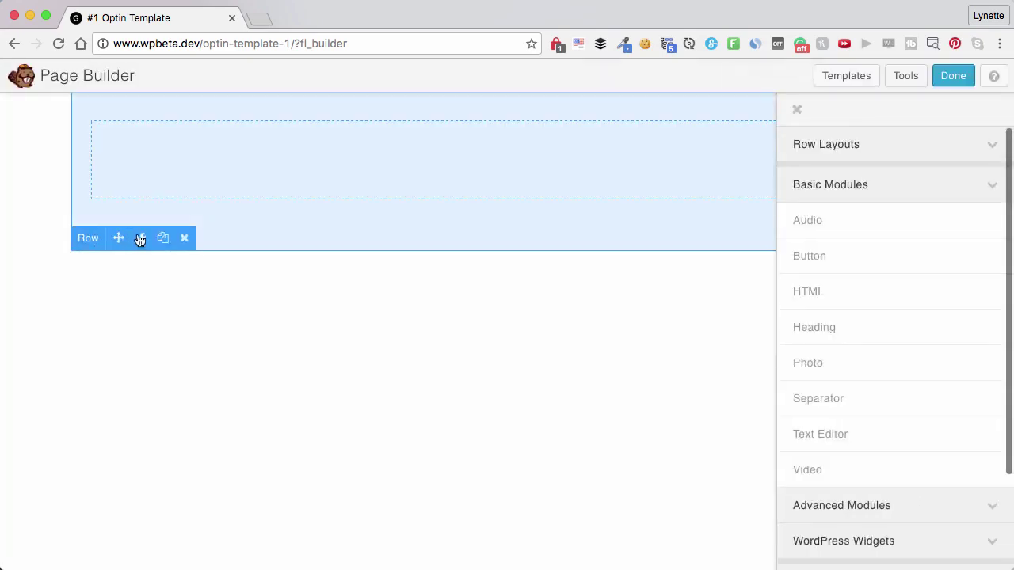
- Set the new row's width to Full Width and its text color to #ffffff
{"action": "left_click", "coordinate": [140, 238]}
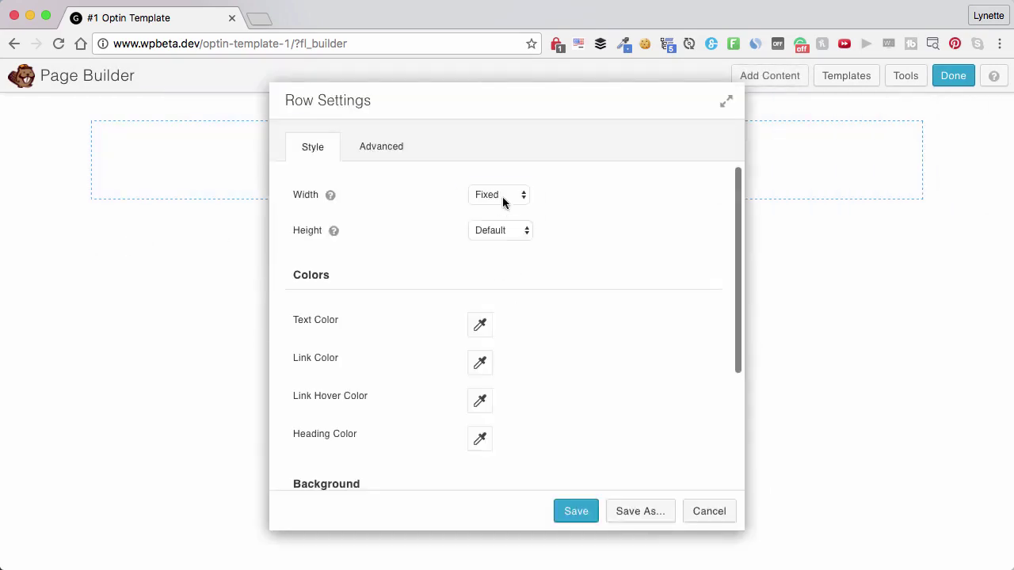
{"action": "left_click", "coordinate": [499, 195]}
{"action": "left_click", "coordinate": [502, 205]}
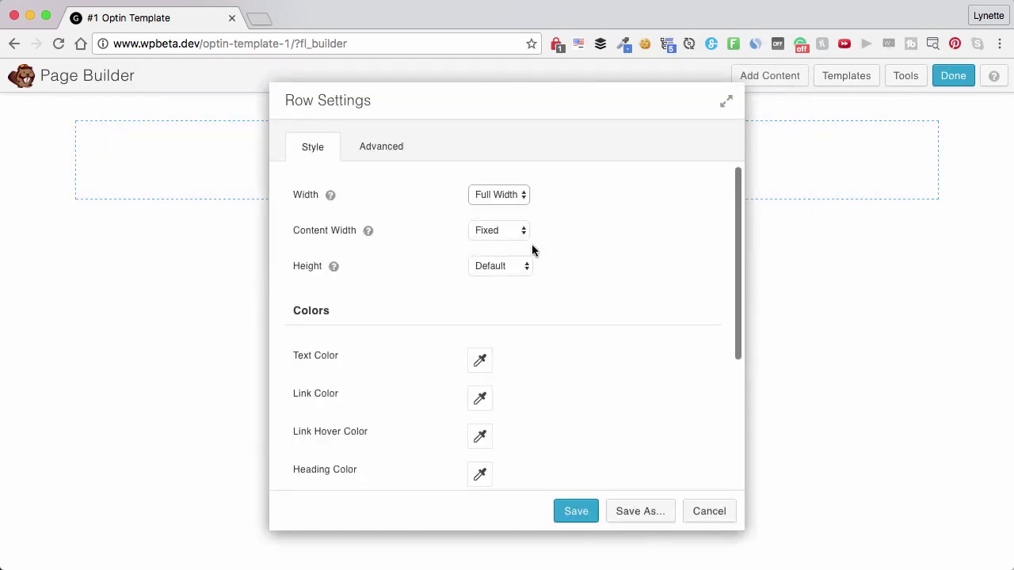
{"action": "left_click", "coordinate": [480, 361]}
{"action": "left_click", "coordinate": [495, 158]}
{"action": "left_click_drag", "start_coordinate": [495, 158], "coordinate": [464, 134]}
{"action": "left_click", "coordinate": [464, 134]}
{"action": "left_click", "coordinate": [485, 373]}
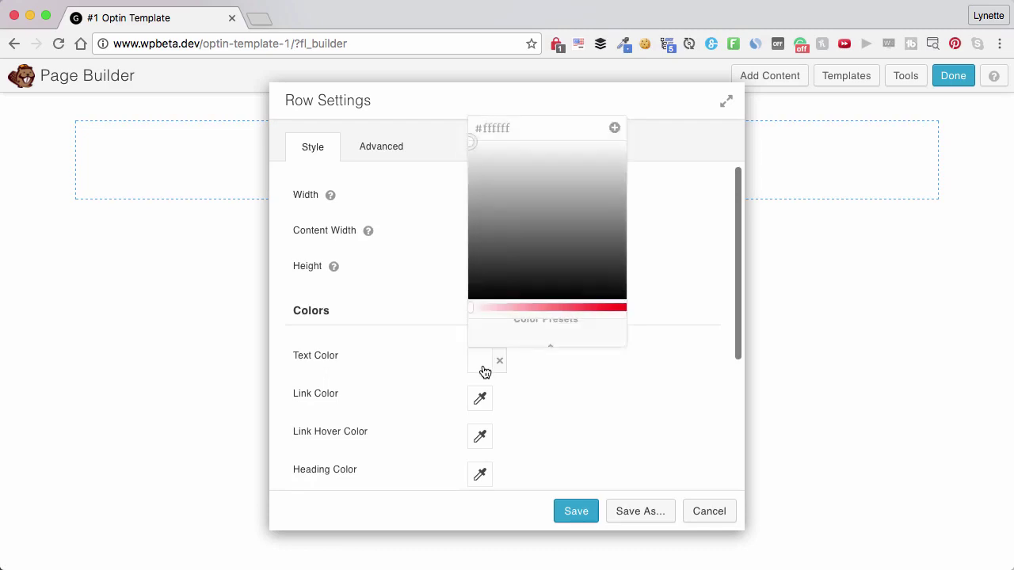
{"action": "left_click", "coordinate": [506, 349]}
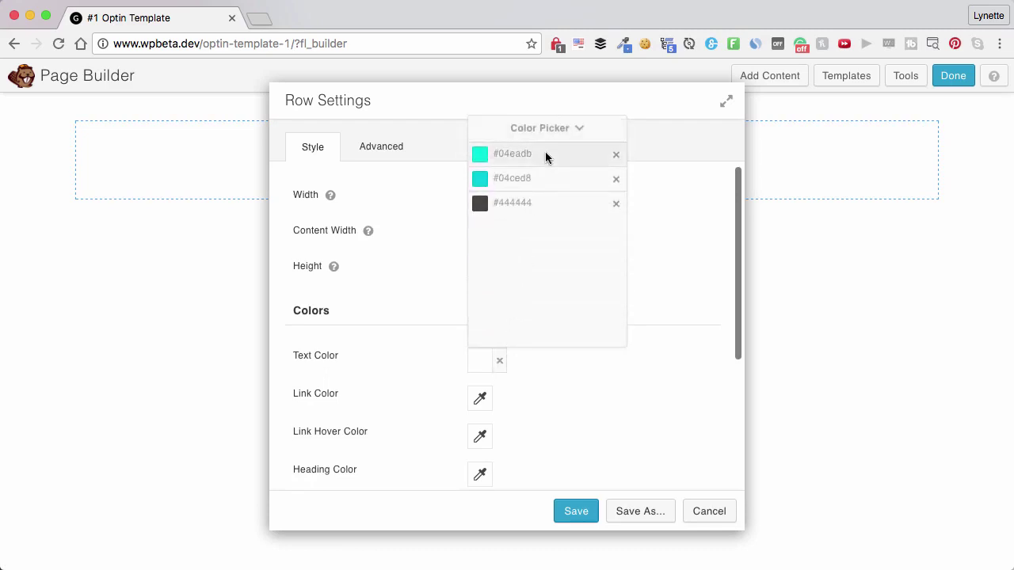
{"action": "left_click", "coordinate": [552, 132]}
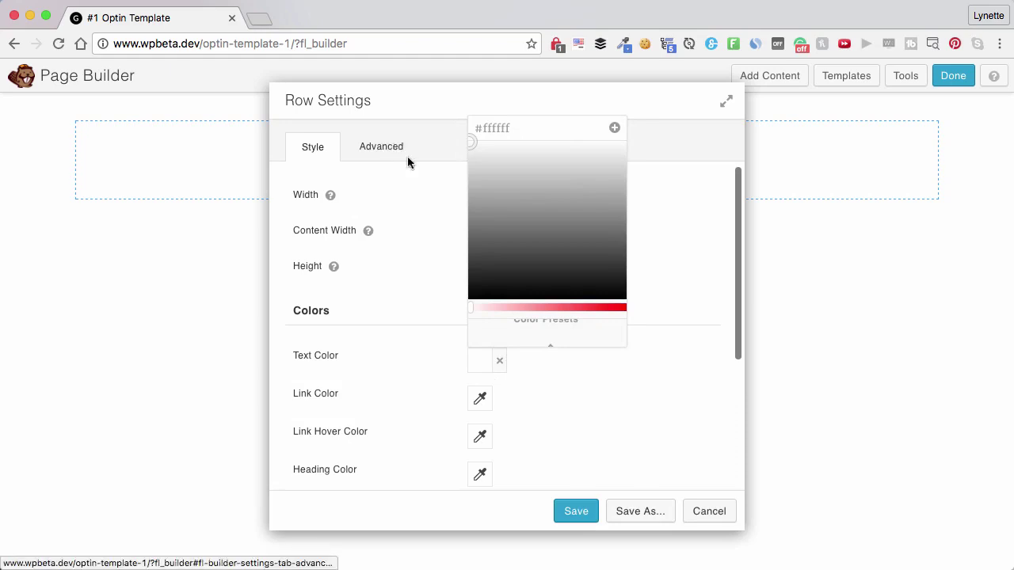
{"action": "left_click", "coordinate": [583, 398]}
- Give the row a Photo background using 3desktop.jpg from the media library and save the row settings
{"action": "scroll", "coordinate": [397, 351], "scroll_direction": "down", "scroll_amount": 5}
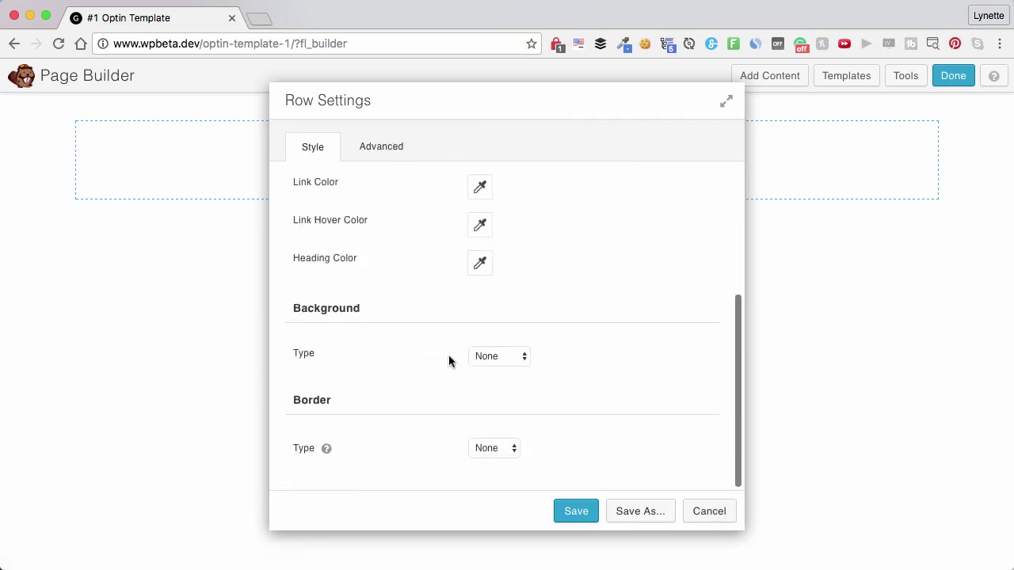
{"action": "left_click", "coordinate": [503, 358]}
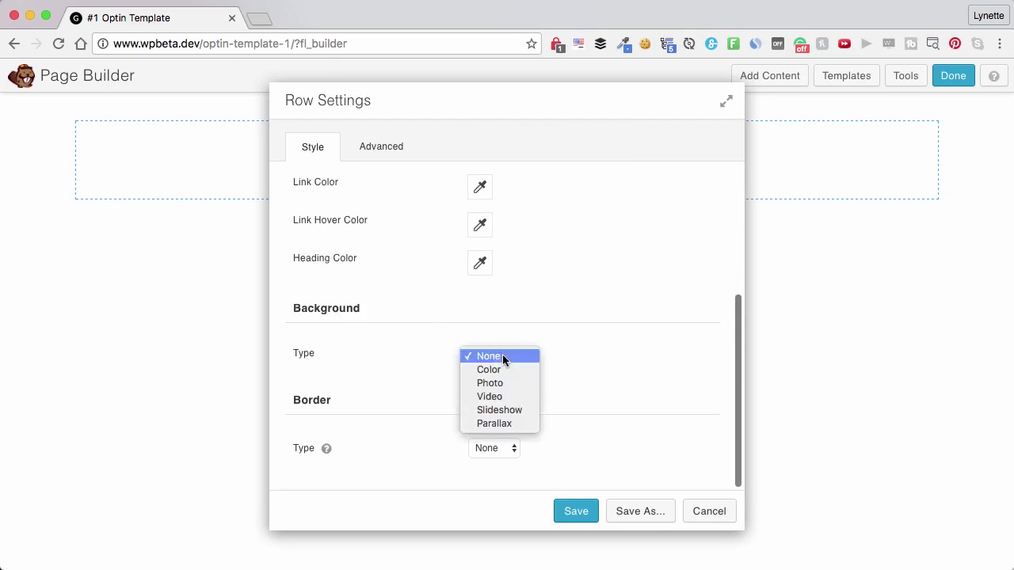
{"action": "left_click", "coordinate": [491, 383]}
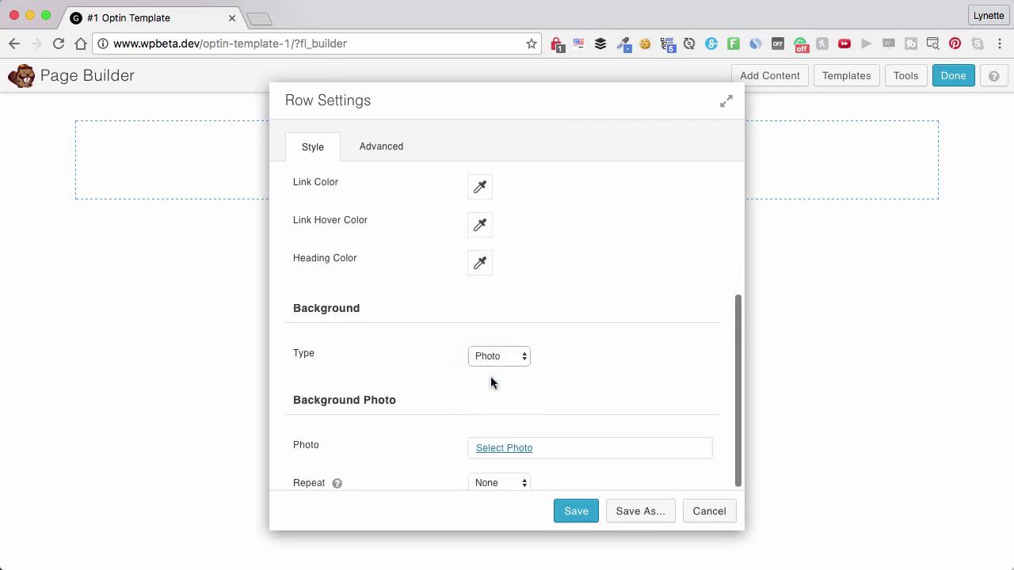
{"action": "scroll", "coordinate": [529, 428], "scroll_direction": "down", "scroll_amount": 2}
{"action": "scroll", "coordinate": [529, 424], "scroll_direction": "down", "scroll_amount": 2}
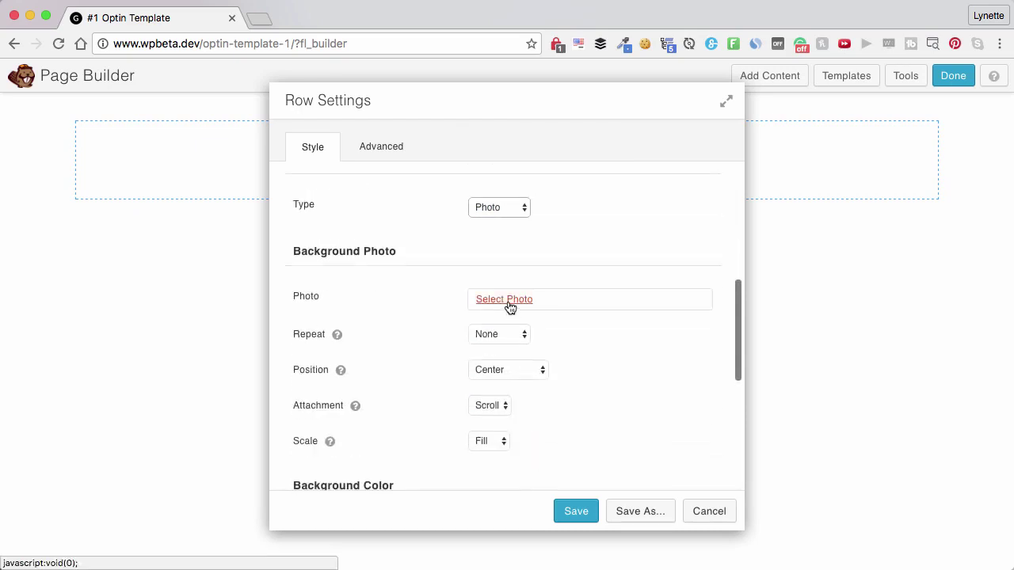
{"action": "left_click", "coordinate": [509, 301]}
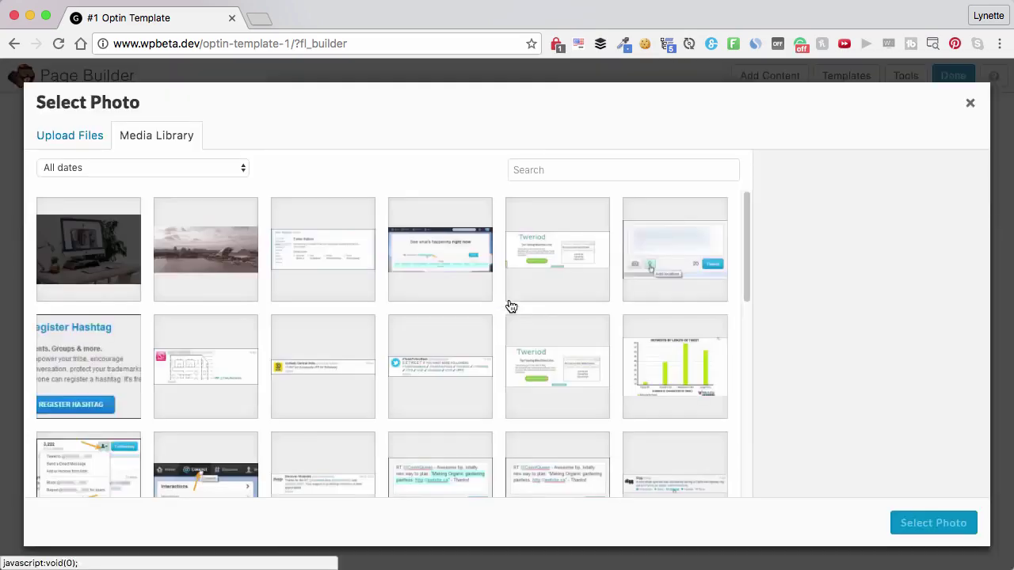
{"action": "left_click", "coordinate": [114, 264]}
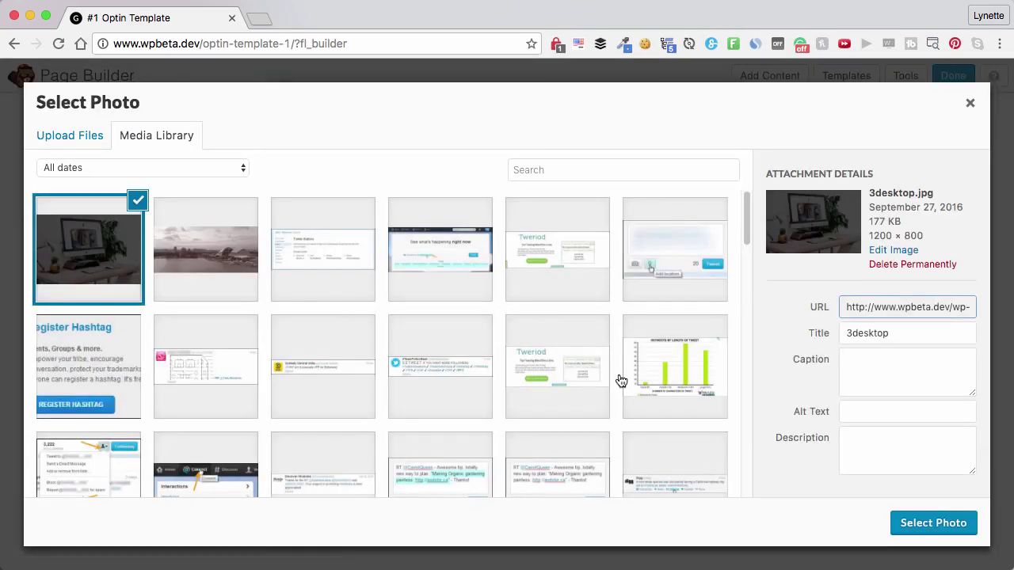
{"action": "left_click", "coordinate": [935, 526]}
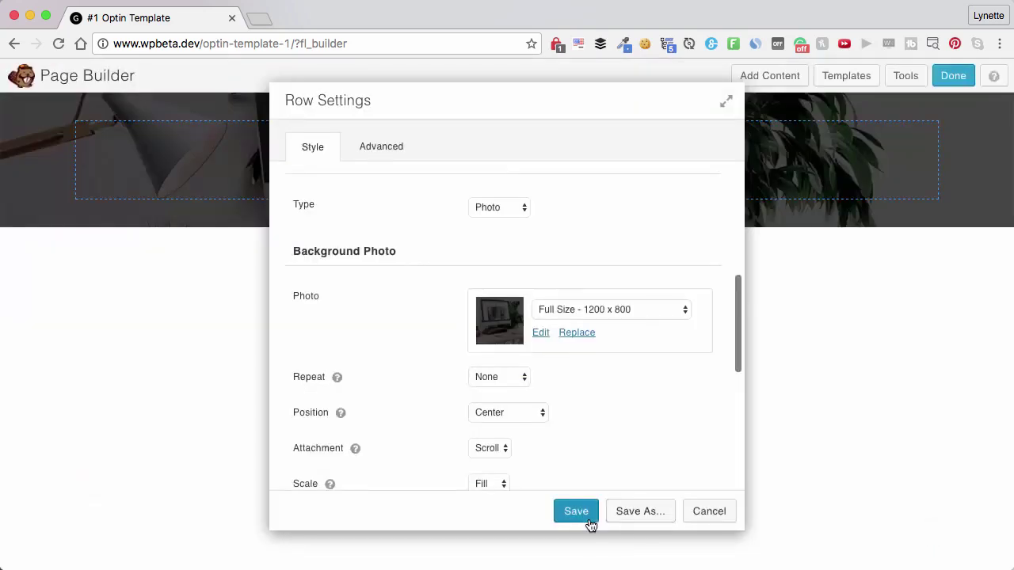
{"action": "scroll", "coordinate": [617, 416], "scroll_direction": "down", "scroll_amount": 5}
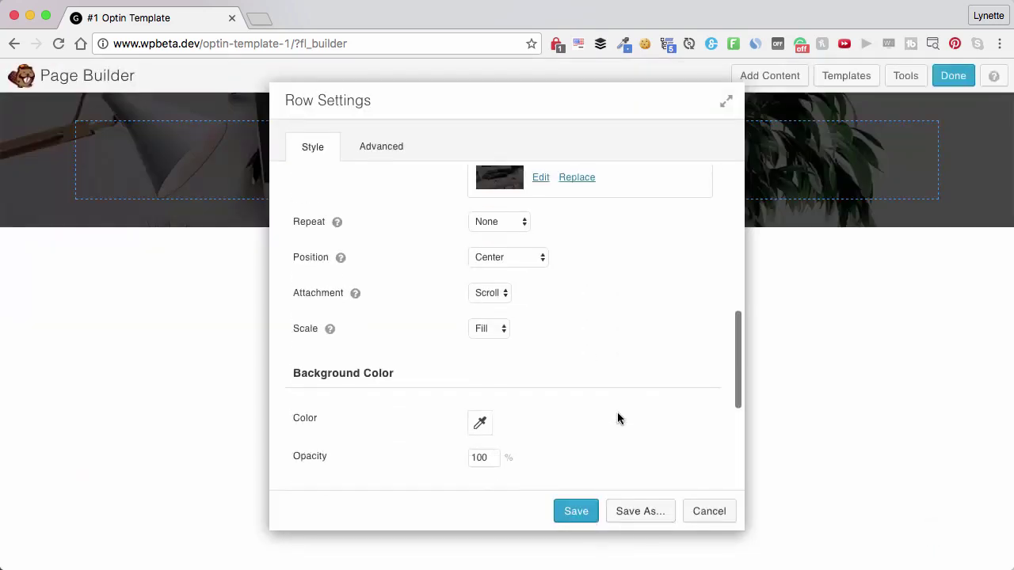
{"action": "scroll", "coordinate": [617, 418], "scroll_direction": "up", "scroll_amount": 10}
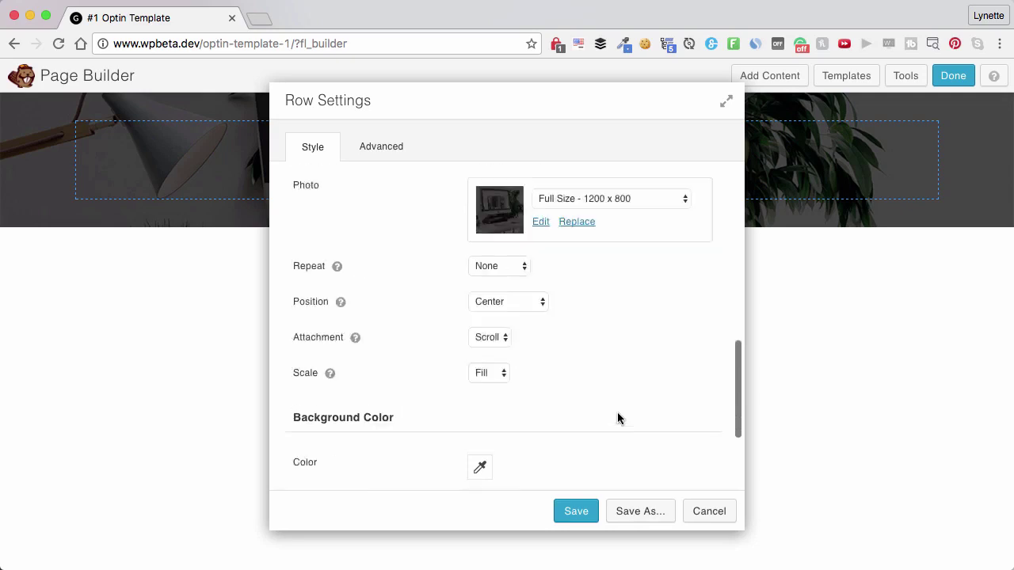
{"action": "left_click", "coordinate": [567, 515]}
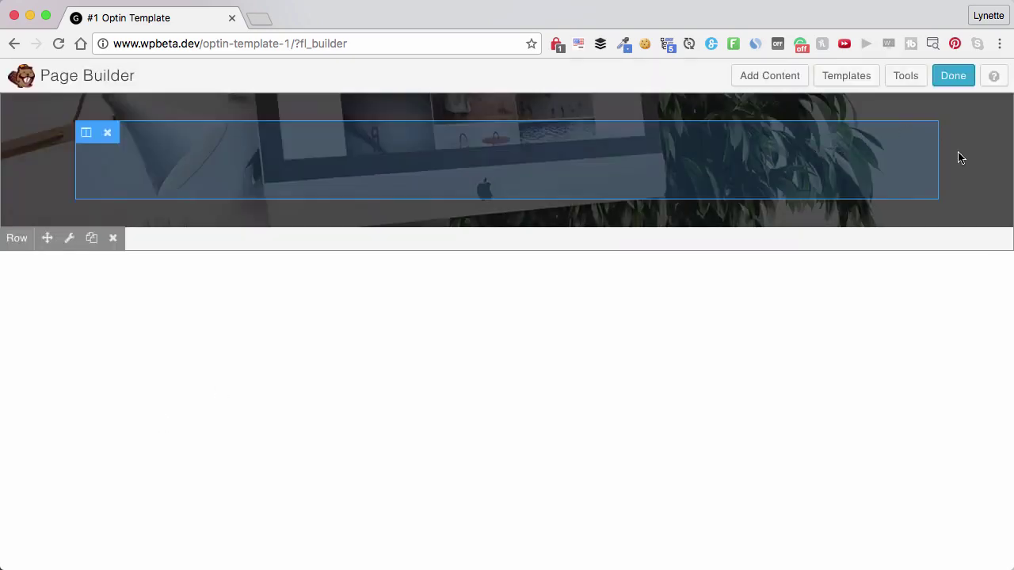
- Add a Heading module from the basic modules inside the row with the photo background
{"action": "left_click", "coordinate": [770, 76]}
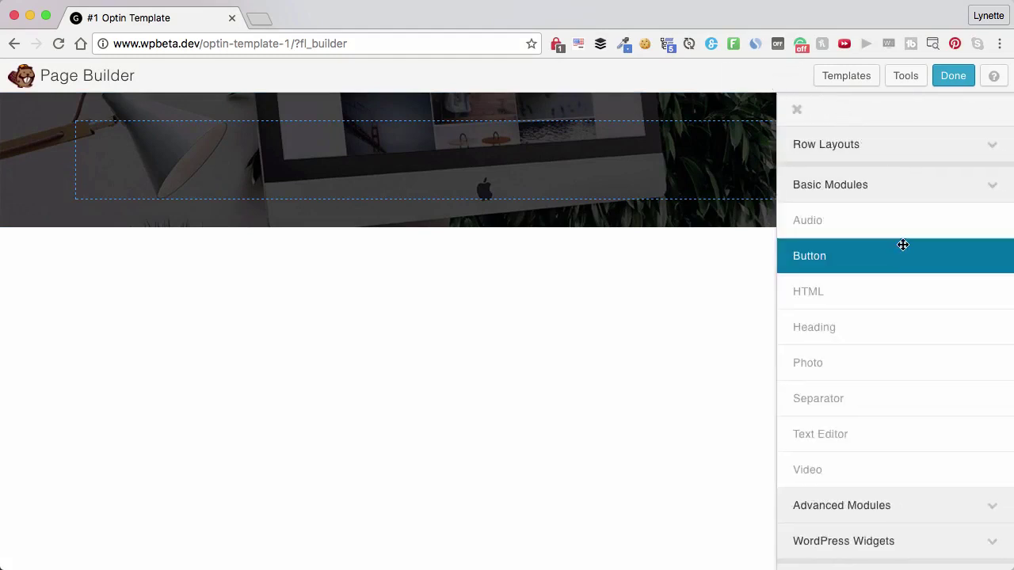
{"action": "left_click_drag", "start_coordinate": [907, 326], "coordinate": [663, 188]}
{"action": "left_click_drag", "start_coordinate": [664, 188], "coordinate": [654, 183]}
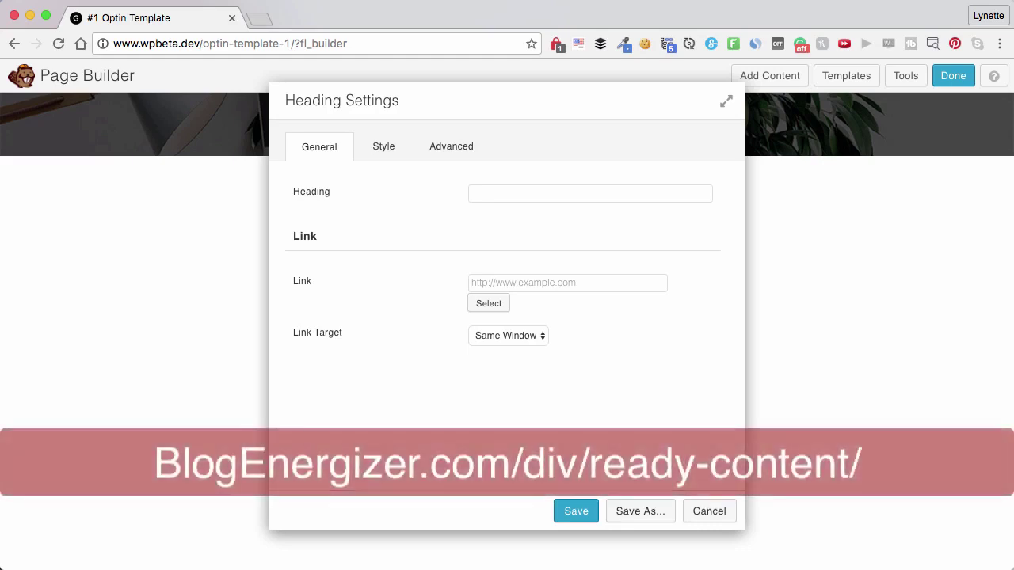
- Switch to the opt-in-template-text document, then to Finder, and examine the content folders in social-media-super-pack.zip Folder
{"action": "key", "text": "super+Tab"}
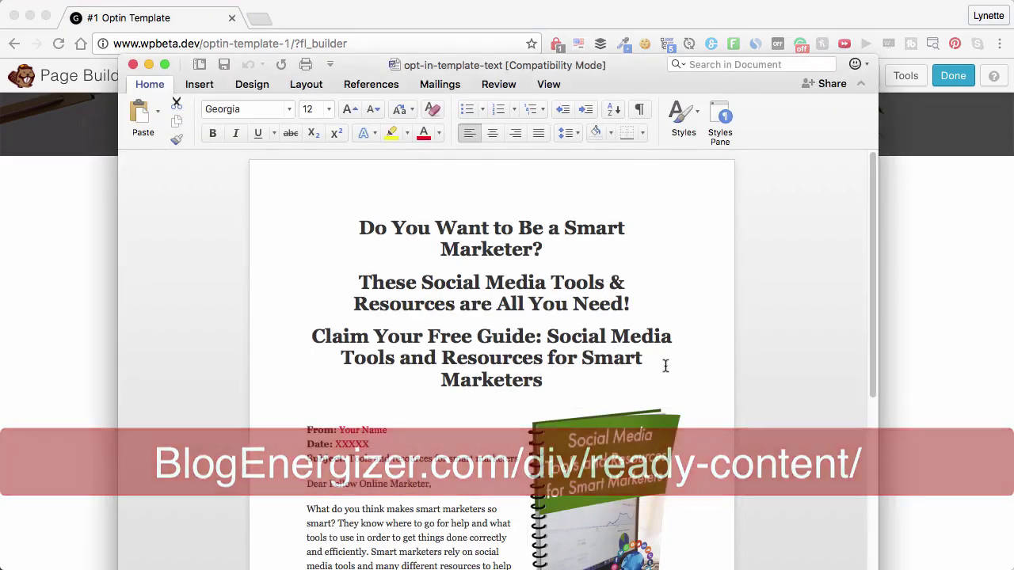
{"action": "key", "text": "super+Tab"}
{"action": "left_click_drag", "start_coordinate": [1012, 420], "coordinate": [908, 367]}
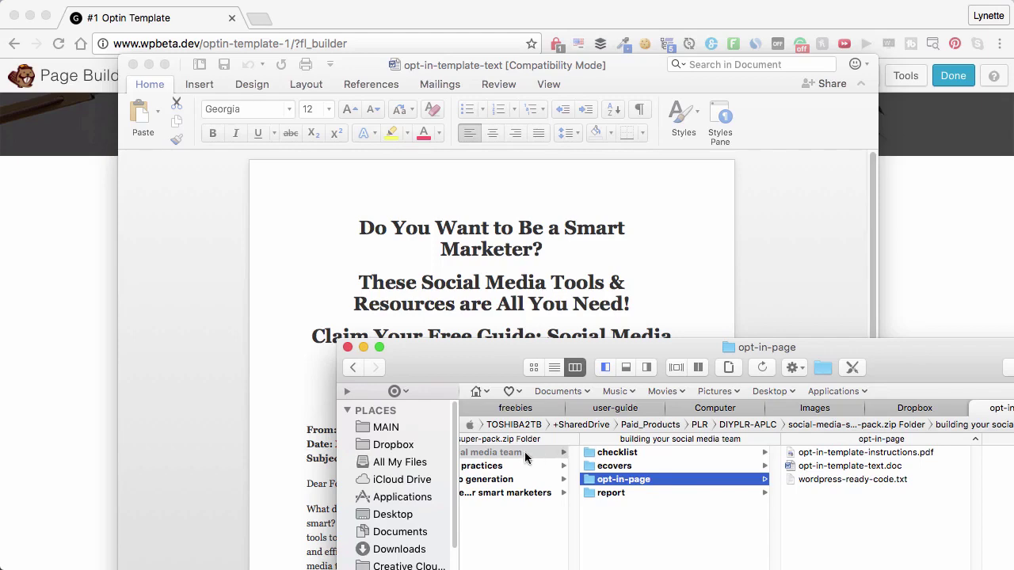
{"action": "left_click", "coordinate": [852, 426]}
{"action": "left_click_drag", "start_coordinate": [937, 359], "coordinate": [713, 376]}
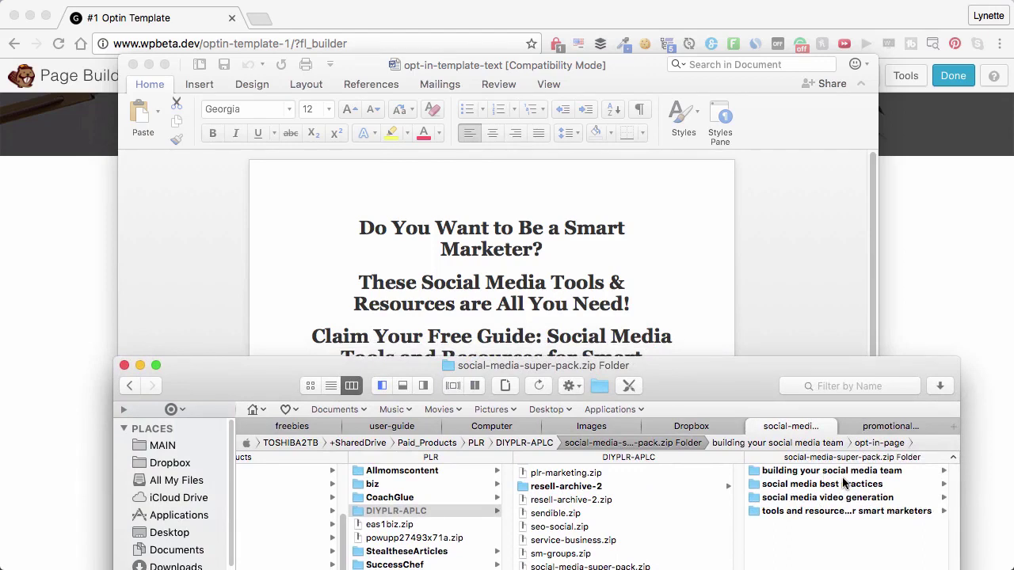
- Switch back to the opt-in-template-text document in Word and read through the opt-in page copy
{"action": "left_click", "coordinate": [794, 296]}
{"action": "scroll", "coordinate": [551, 309], "scroll_direction": "down", "scroll_amount": 5}
{"action": "scroll", "coordinate": [552, 311], "scroll_direction": "down", "scroll_amount": 12}
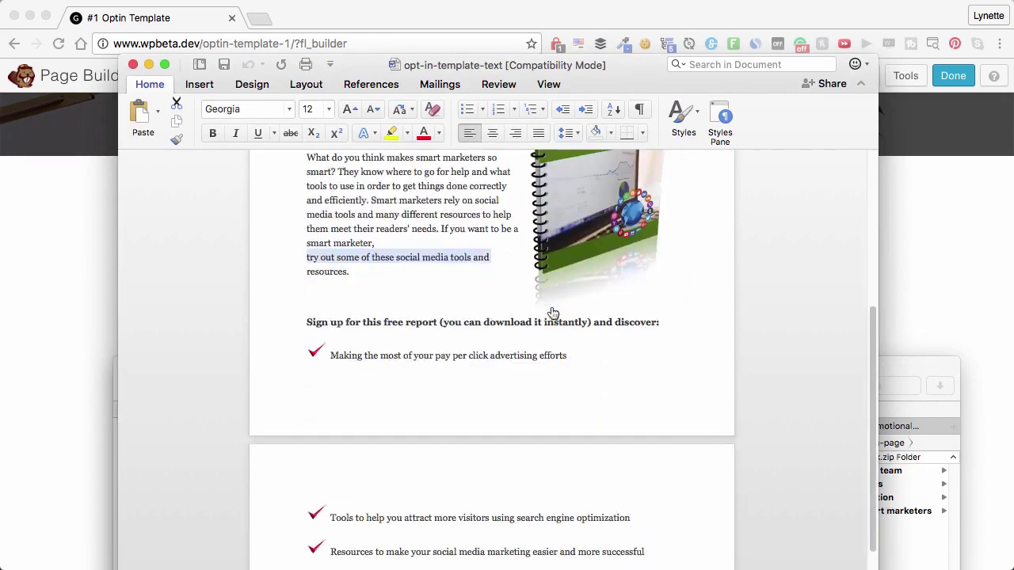
{"action": "scroll", "coordinate": [555, 313], "scroll_direction": "down", "scroll_amount": 7}
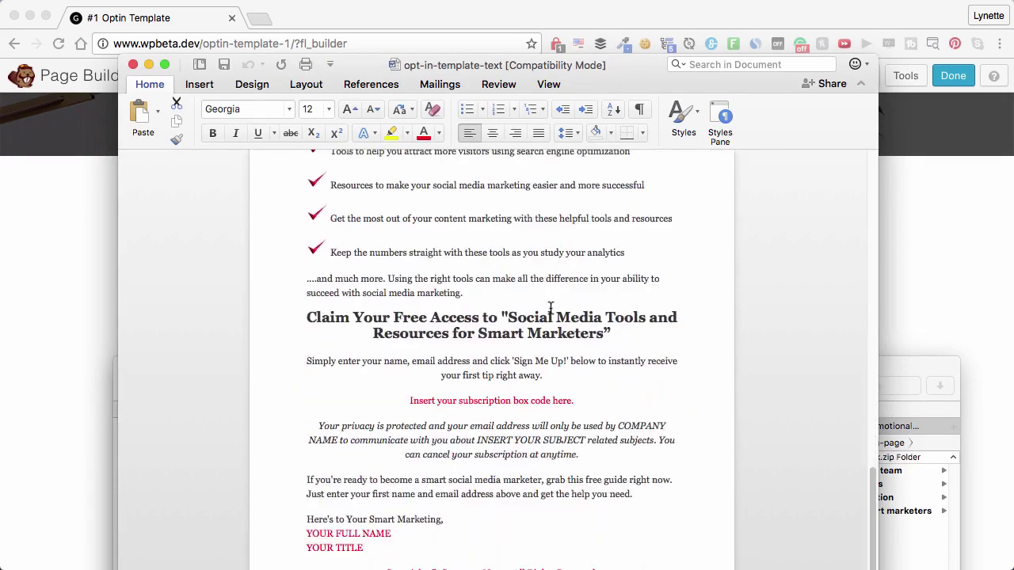
{"action": "scroll", "coordinate": [551, 311], "scroll_direction": "up", "scroll_amount": 18}
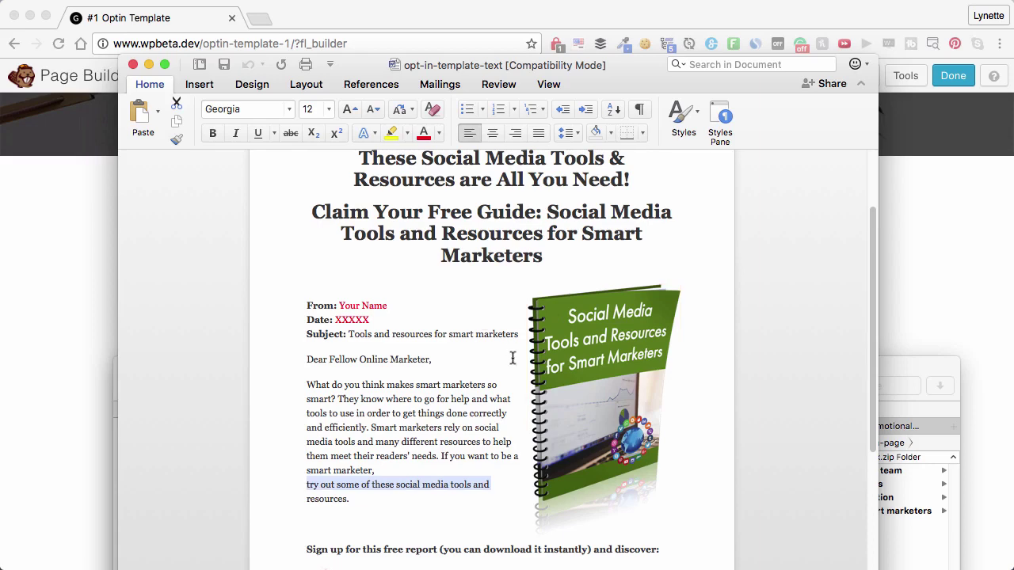
{"action": "scroll", "coordinate": [513, 358], "scroll_direction": "up", "scroll_amount": 3}
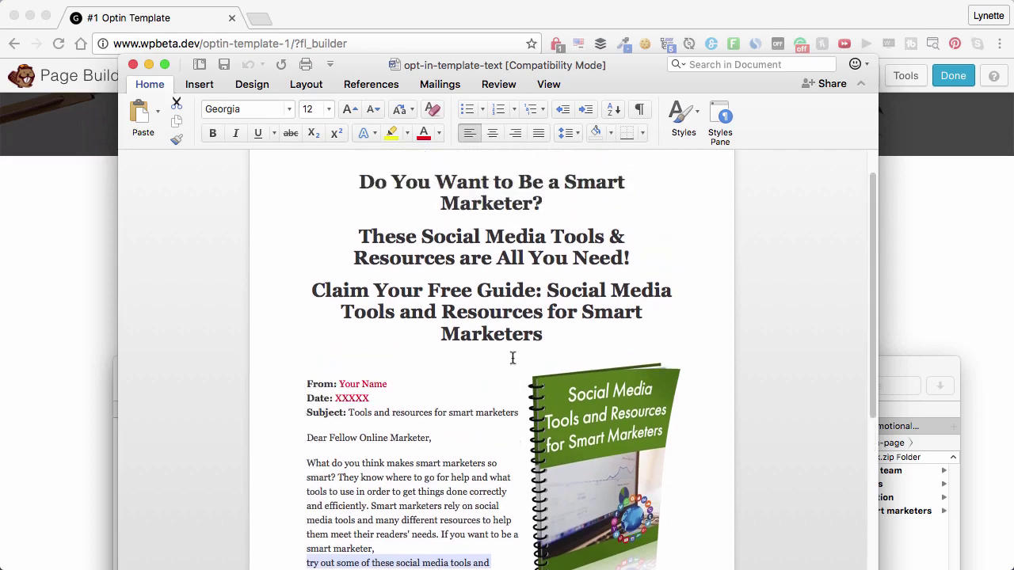
- Copy the guide title "Social Media Tools and Resources for Smart Marketers" from the third headline of the opt-in-template-text document
{"action": "scroll", "coordinate": [512, 358], "scroll_direction": "down", "scroll_amount": 2}
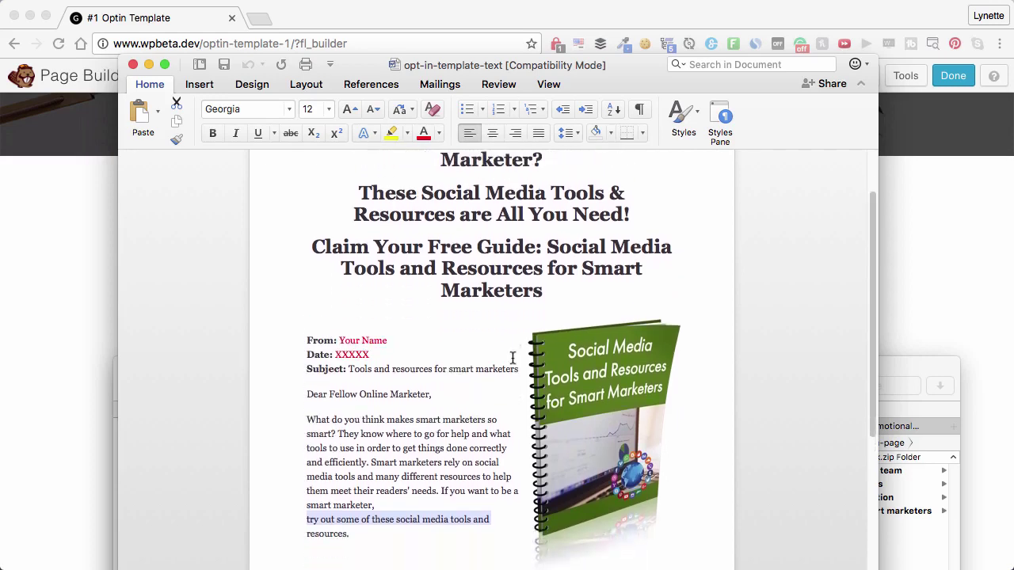
{"action": "scroll", "coordinate": [512, 358], "scroll_direction": "down", "scroll_amount": 1}
{"action": "left_click_drag", "start_coordinate": [547, 228], "coordinate": [558, 279]}
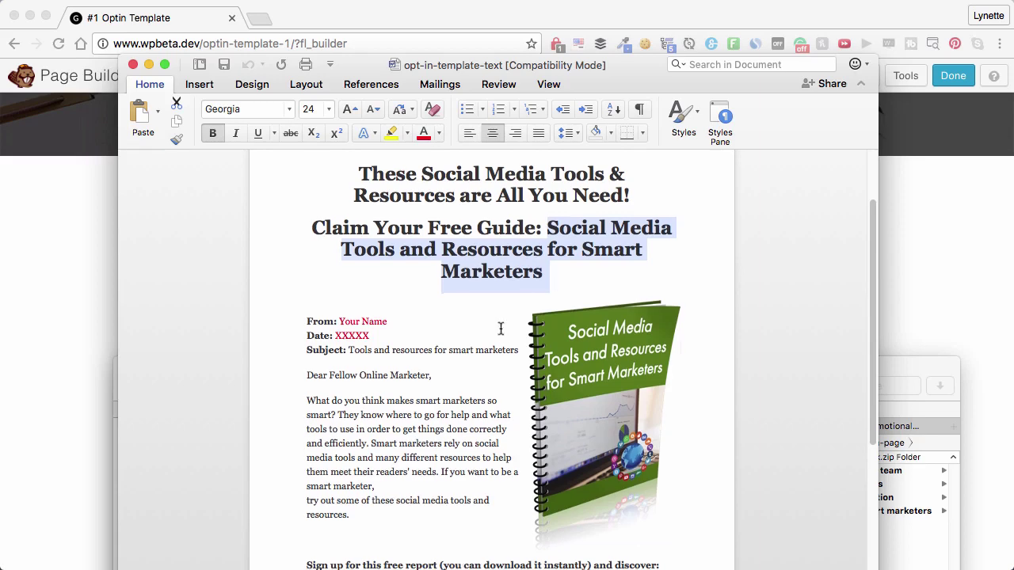
{"action": "scroll", "coordinate": [502, 334], "scroll_direction": "down", "scroll_amount": 5}
{"action": "scroll", "coordinate": [502, 334], "scroll_direction": "up", "scroll_amount": 8}
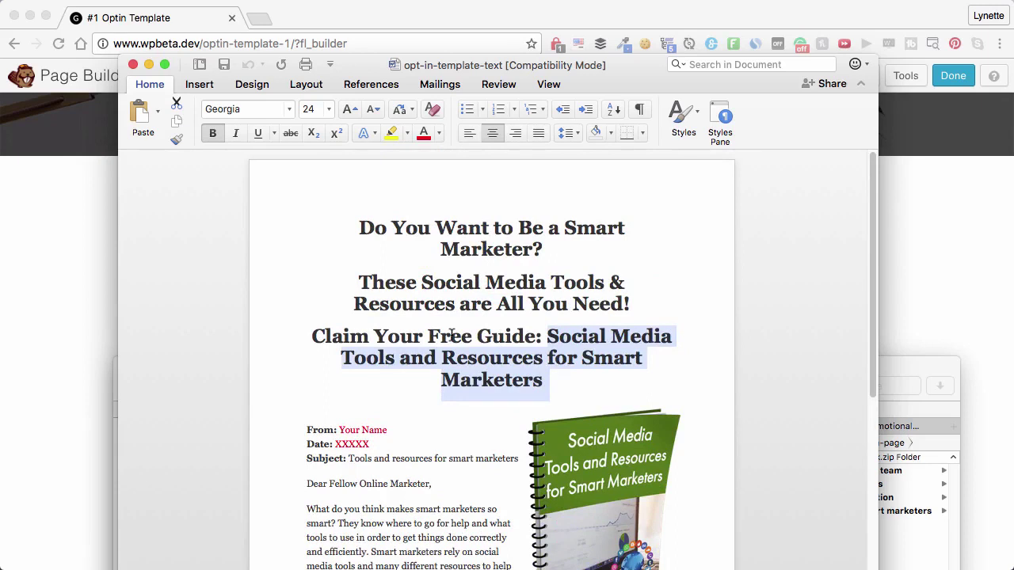
{"action": "left_click", "coordinate": [420, 30]}
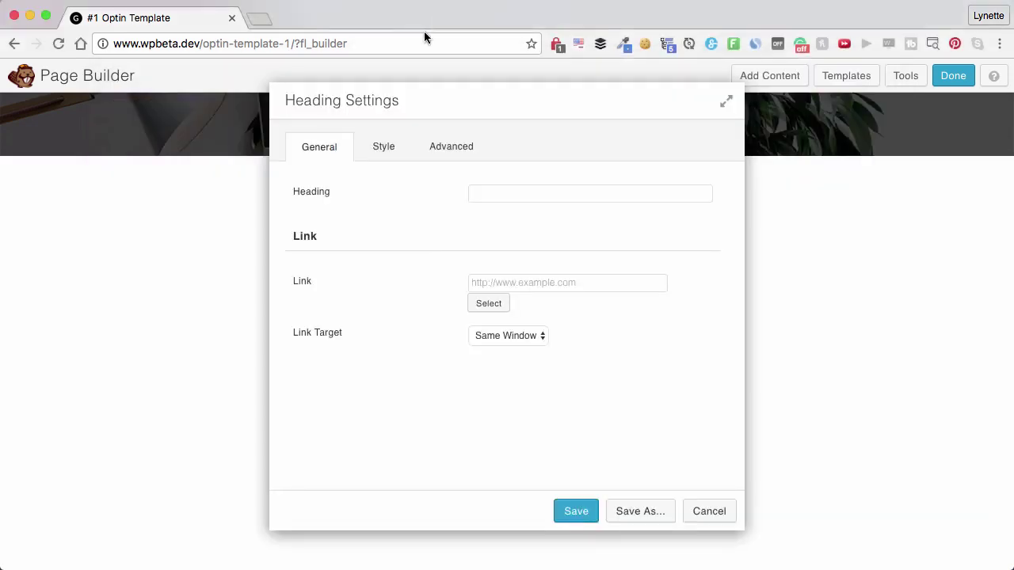
{"action": "left_click", "coordinate": [527, 195]}
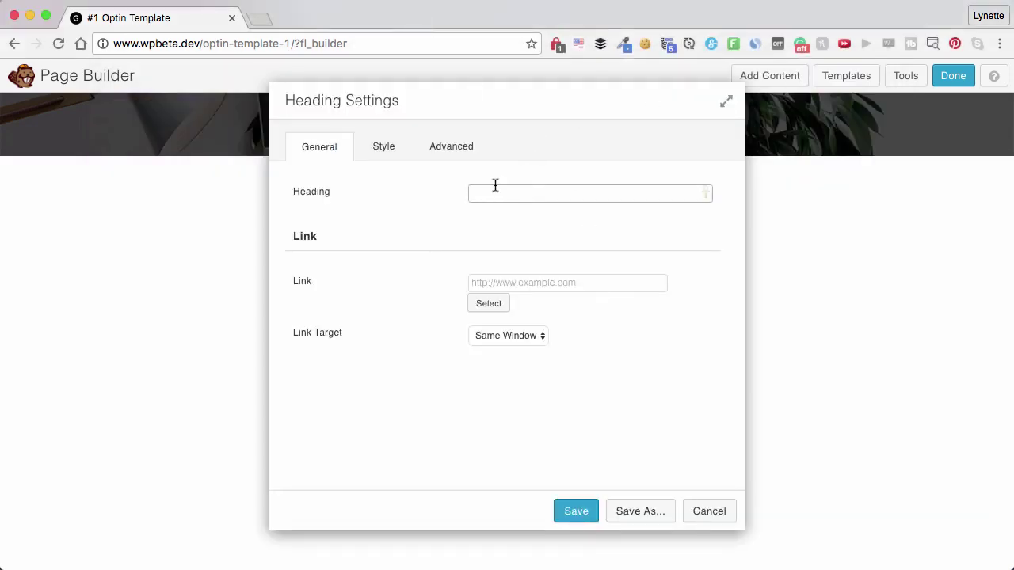
{"action": "key", "text": "super+Tab"}
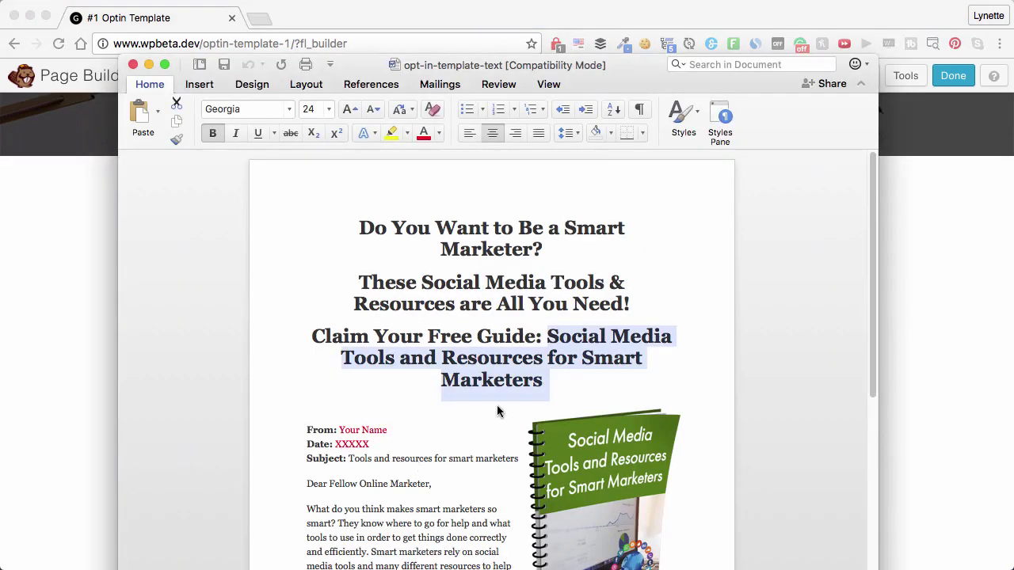
{"action": "right_click", "coordinate": [551, 341]}
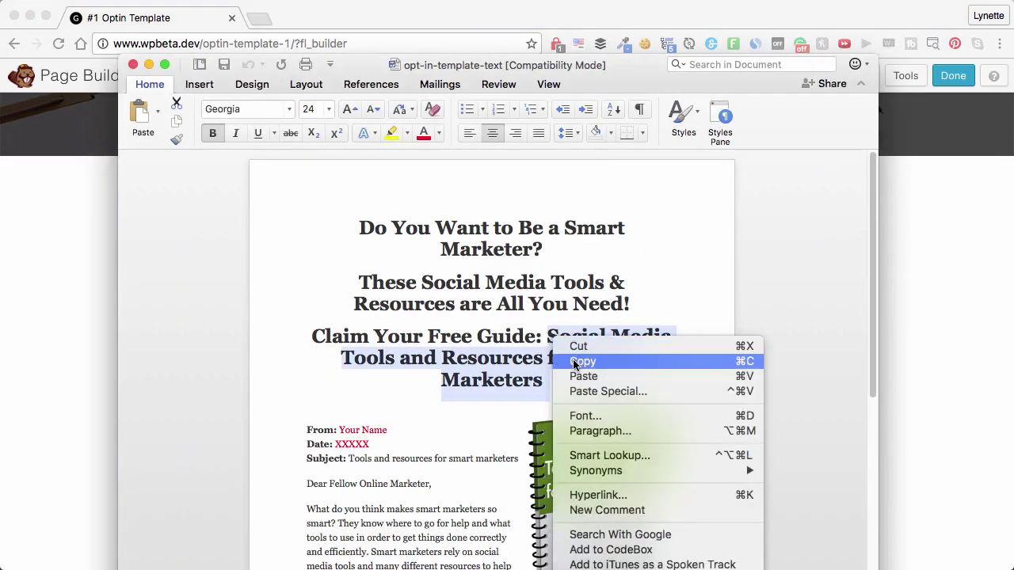
{"action": "left_click", "coordinate": [578, 362]}
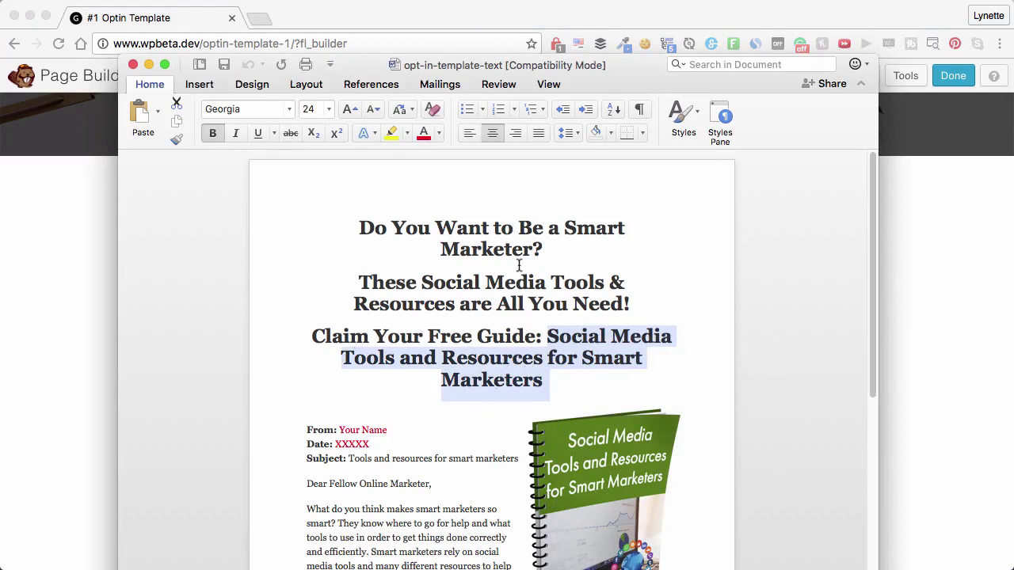
- Switch to the page builder in Chrome, paste the copied guide title as the heading text and save the heading
{"action": "left_click", "coordinate": [392, 30]}
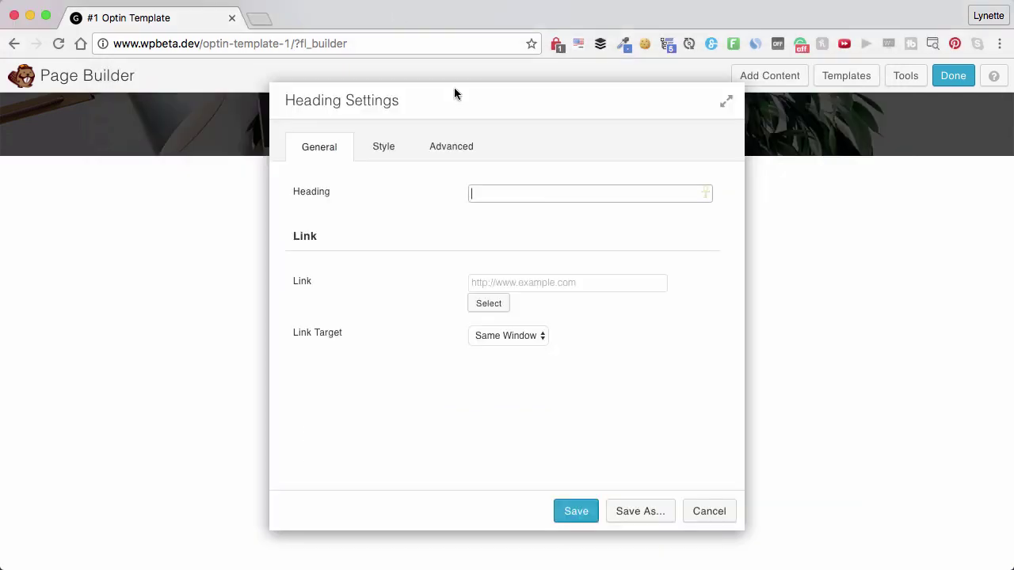
{"action": "right_click", "coordinate": [514, 194]}
{"action": "left_click", "coordinate": [585, 268]}
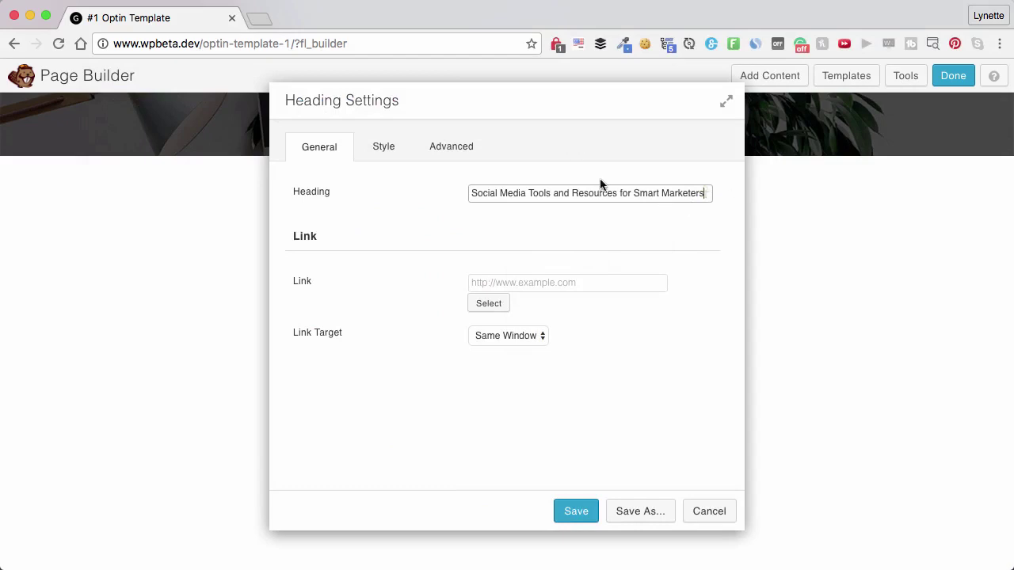
{"action": "left_click_drag", "start_coordinate": [616, 116], "coordinate": [630, 190]}
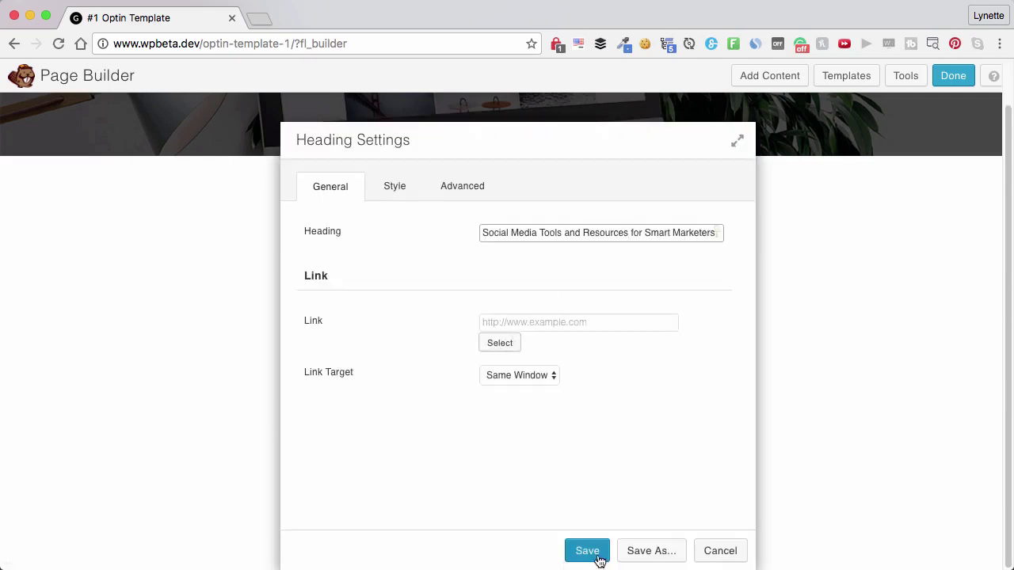
{"action": "left_click", "coordinate": [598, 559]}
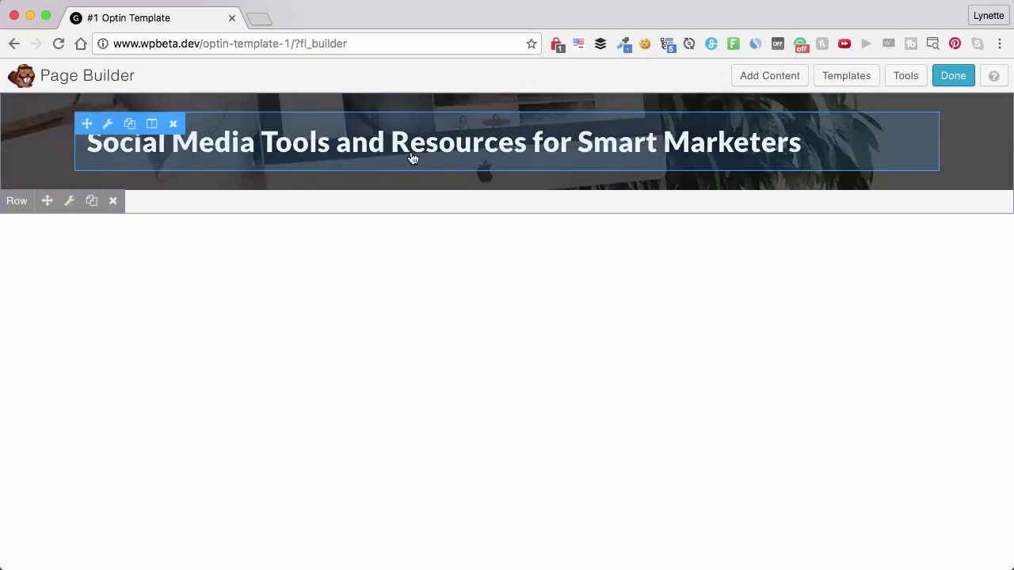
- Reopen the heading's settings and style it with Center alignment and the h1 HTML tag
{"action": "left_click", "coordinate": [412, 159]}
{"action": "left_click_drag", "start_coordinate": [573, 102], "coordinate": [643, 109]}
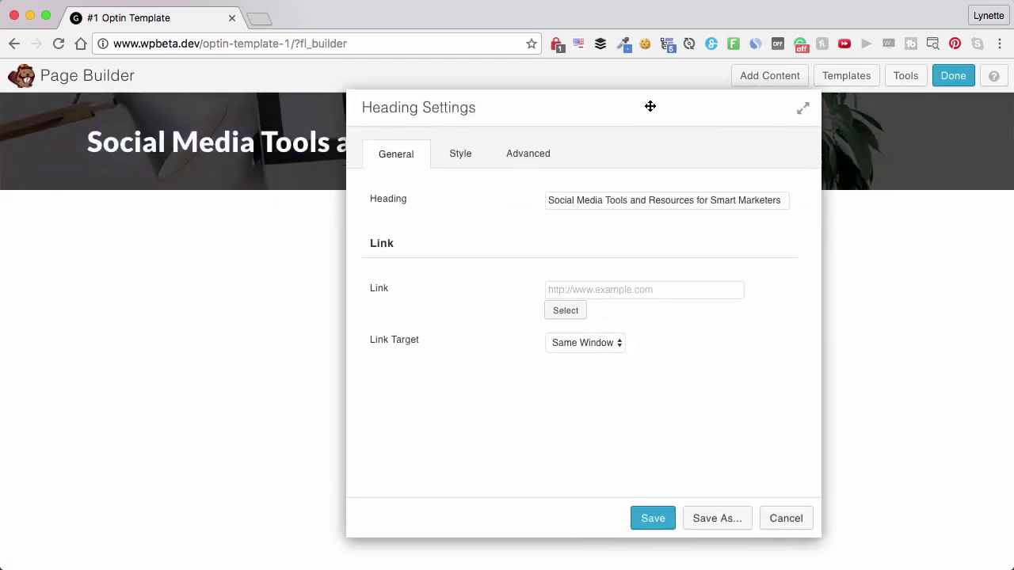
{"action": "left_click", "coordinate": [478, 162]}
{"action": "left_click", "coordinate": [581, 346]}
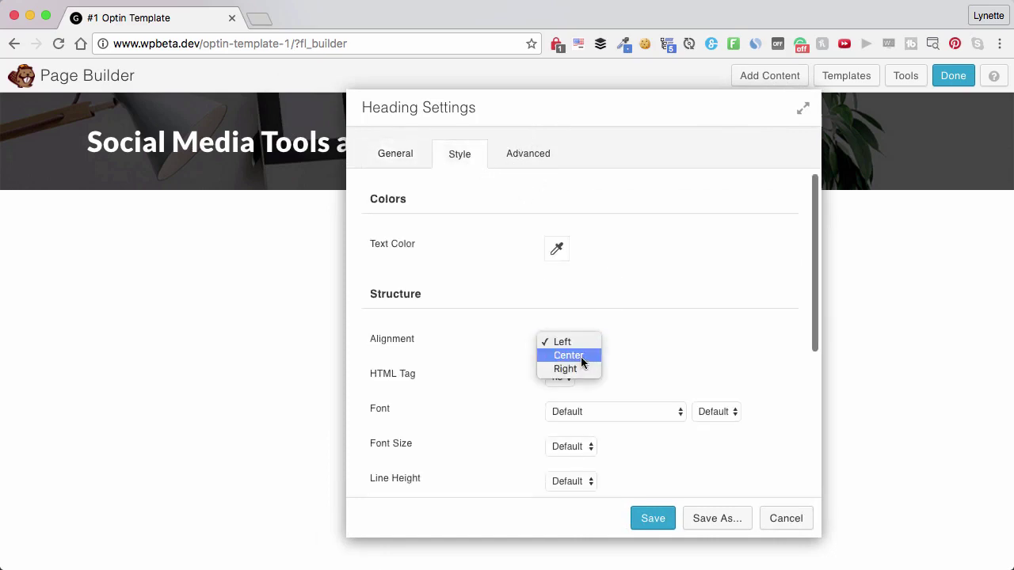
{"action": "left_click", "coordinate": [581, 357]}
{"action": "left_click", "coordinate": [572, 379]}
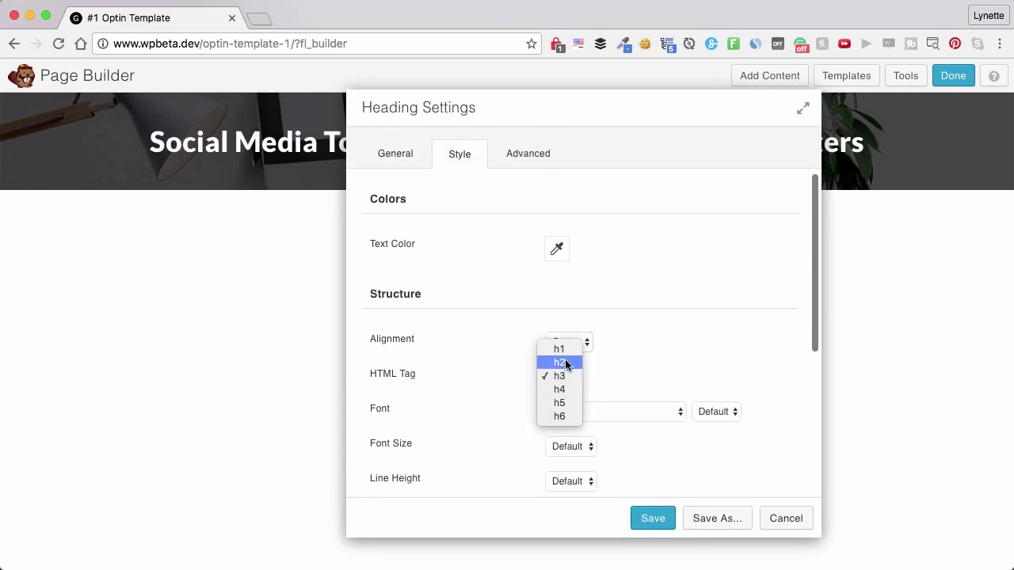
{"action": "left_click", "coordinate": [560, 349]}
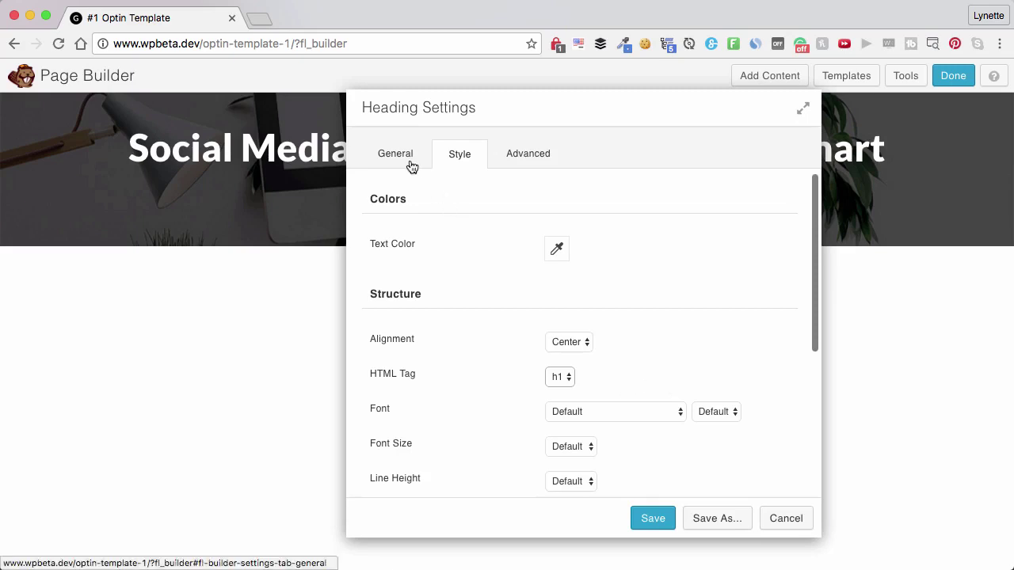
- Replace the space after "Resources" in the heading text with <br>, capitalise "For" and save the heading
{"action": "left_click_drag", "start_coordinate": [470, 118], "coordinate": [511, 250]}
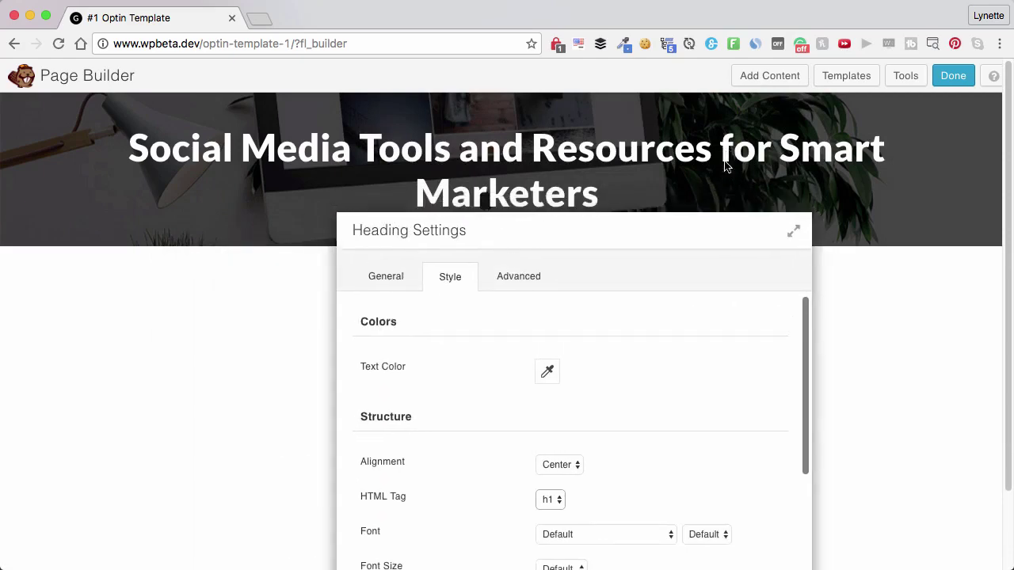
{"action": "left_click", "coordinate": [389, 287]}
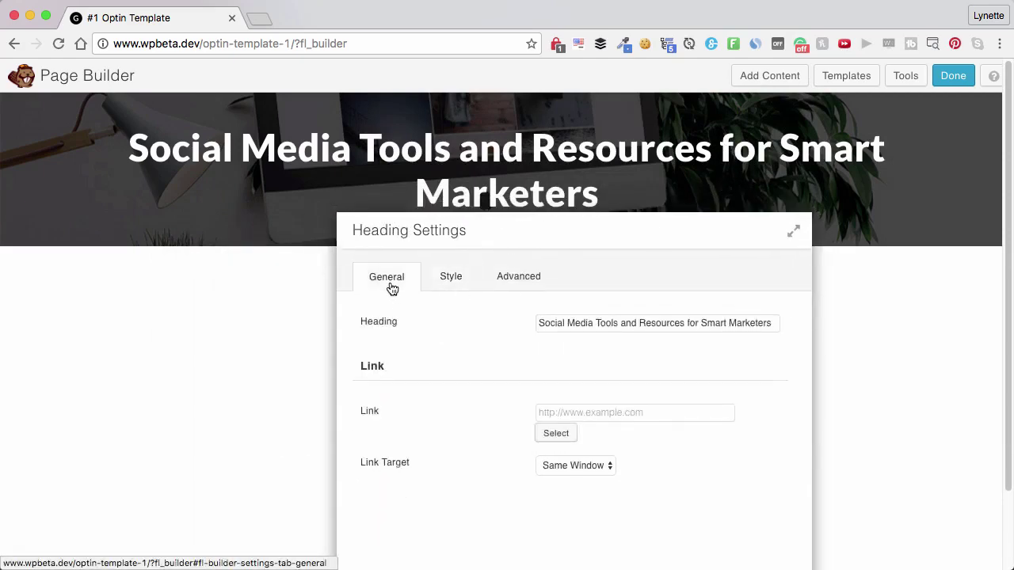
{"action": "left_click", "coordinate": [686, 324]}
{"action": "key", "text": "BackSpace"}
{"action": "type", "text": "<br>"}
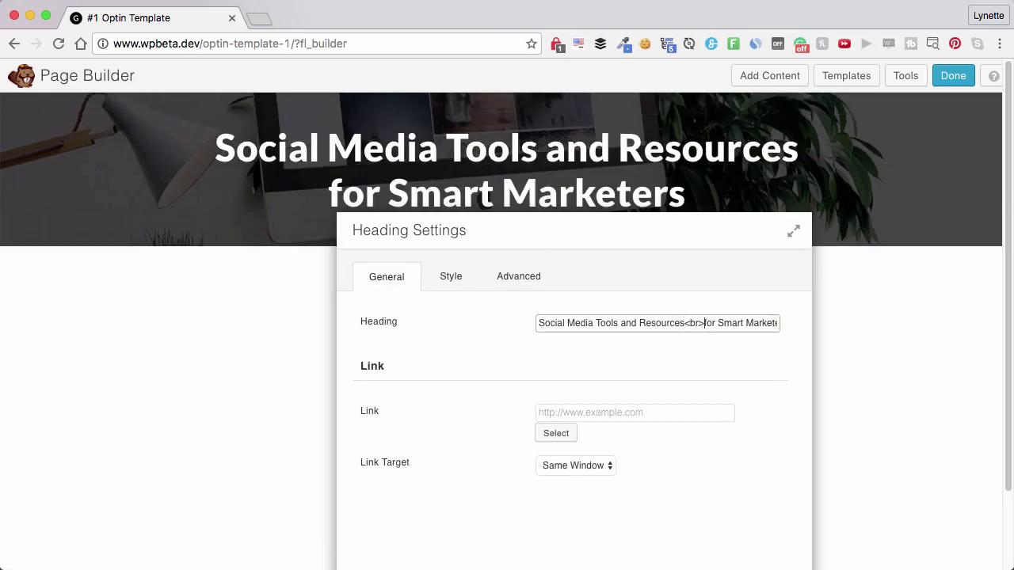
{"action": "key", "text": "Delete"}
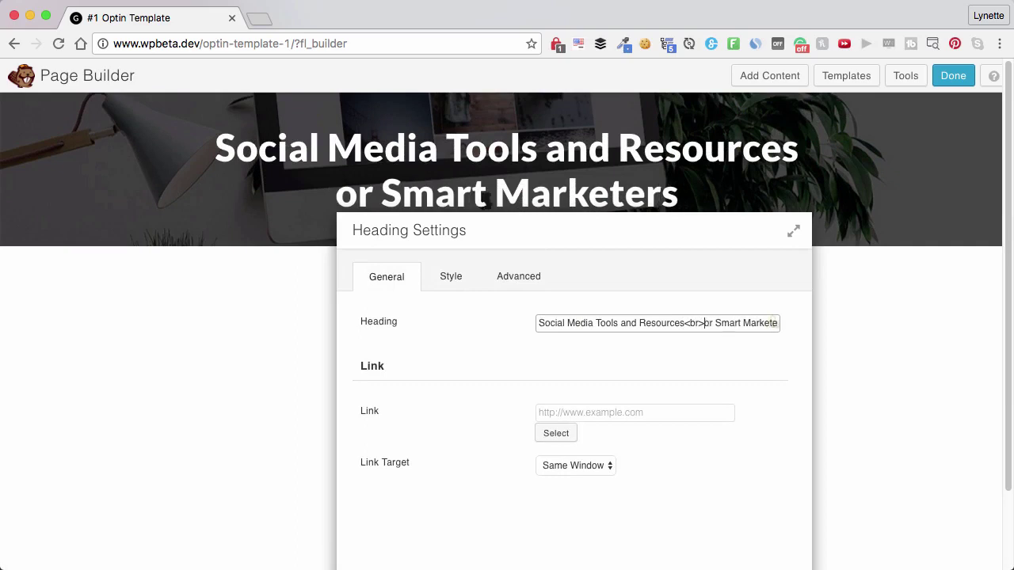
{"action": "type", "text": "F"}
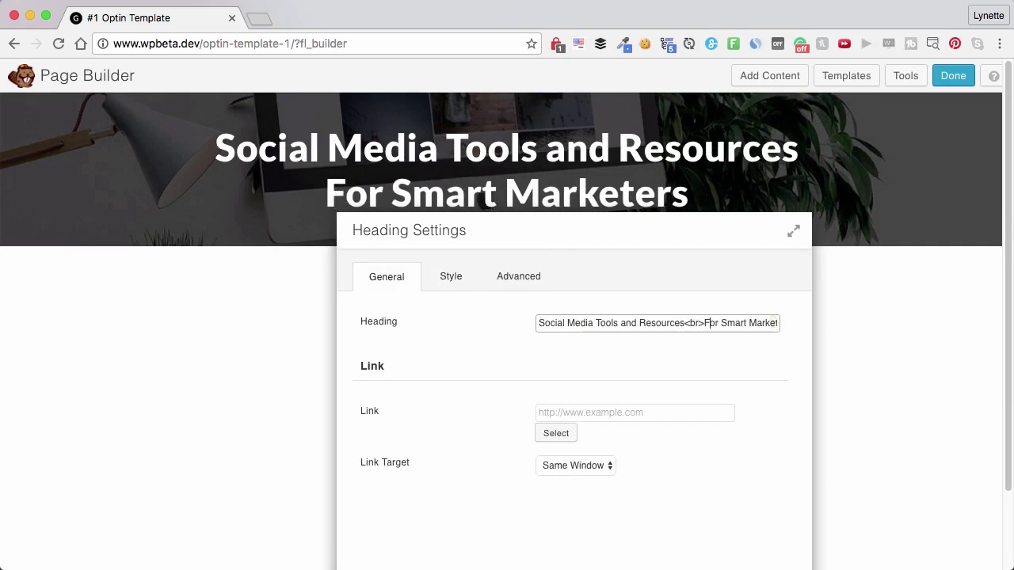
{"action": "left_click_drag", "start_coordinate": [655, 247], "coordinate": [685, 112]}
{"action": "left_click", "coordinate": [664, 507]}
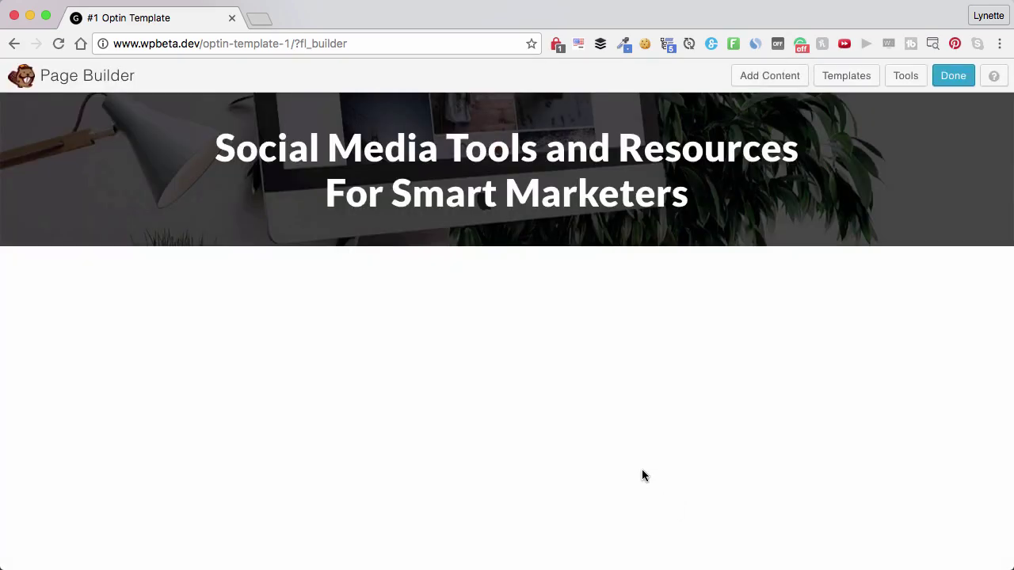
- Add a Text Editor module below the heading and paste in the first two headlines copied from the Word document
{"action": "left_click", "coordinate": [790, 77]}
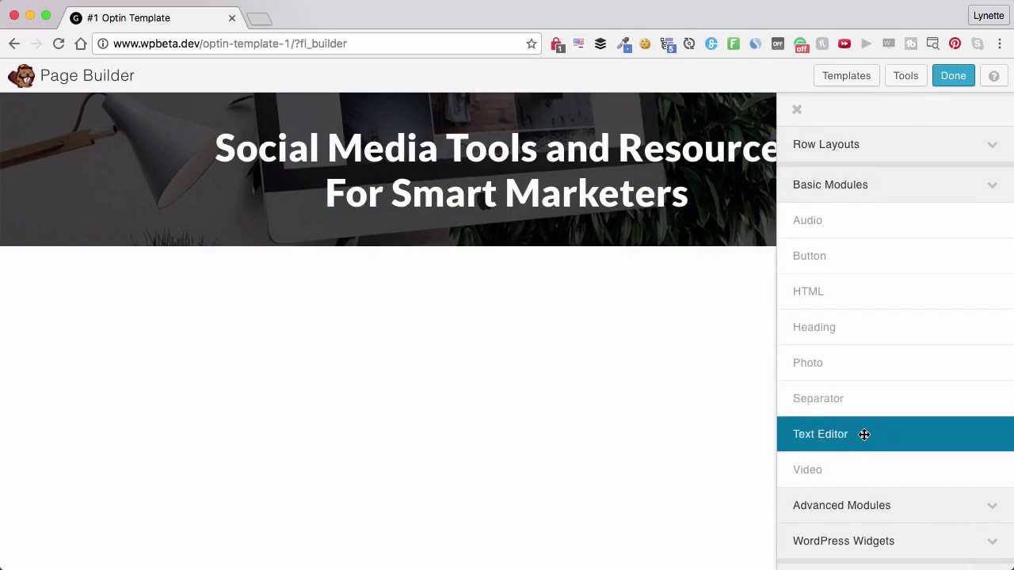
{"action": "left_click_drag", "start_coordinate": [862, 435], "coordinate": [615, 284]}
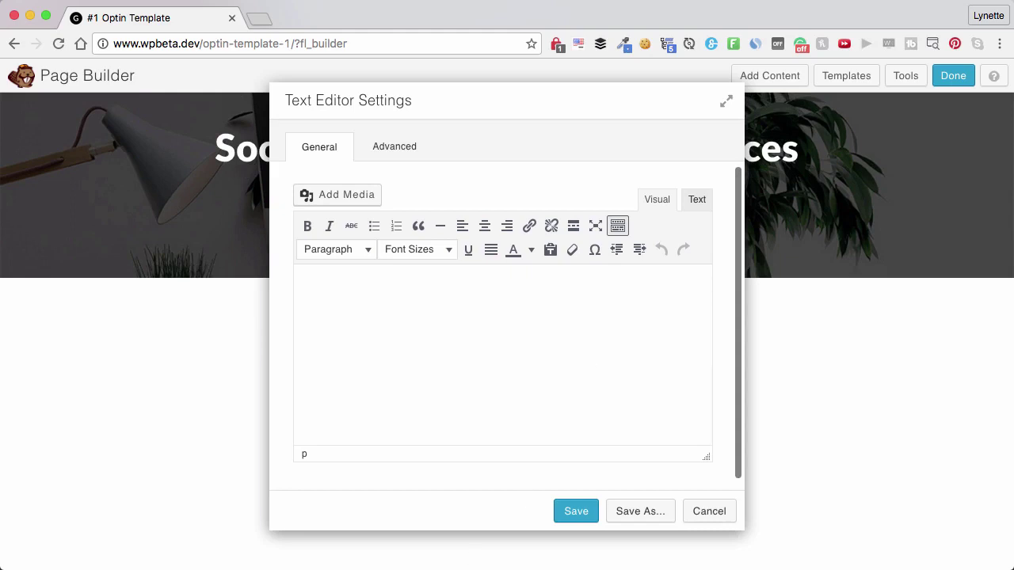
{"action": "key", "text": "super+Tab"}
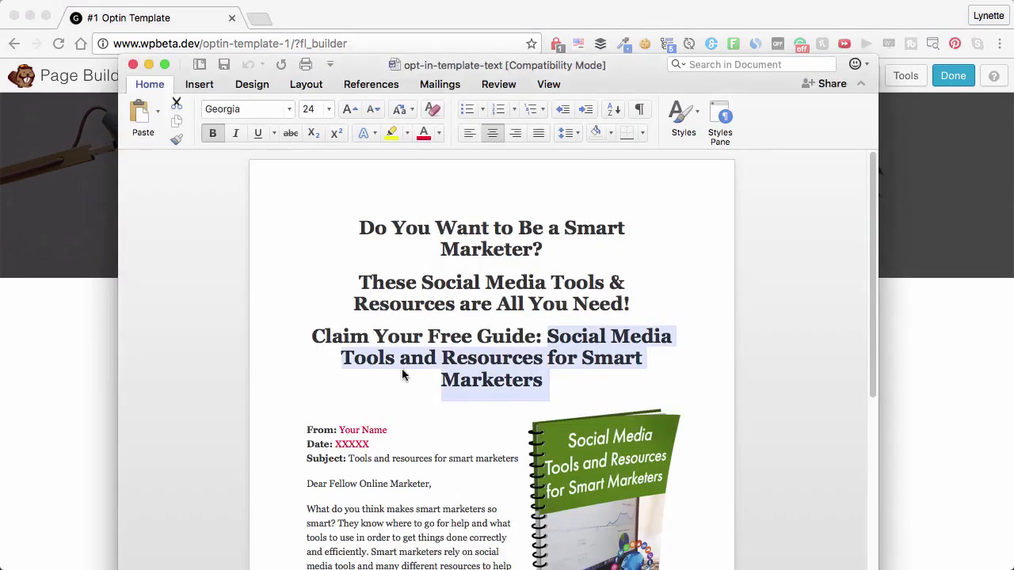
{"action": "left_click_drag", "start_coordinate": [360, 227], "coordinate": [634, 295]}
{"action": "key", "text": "super+c"}
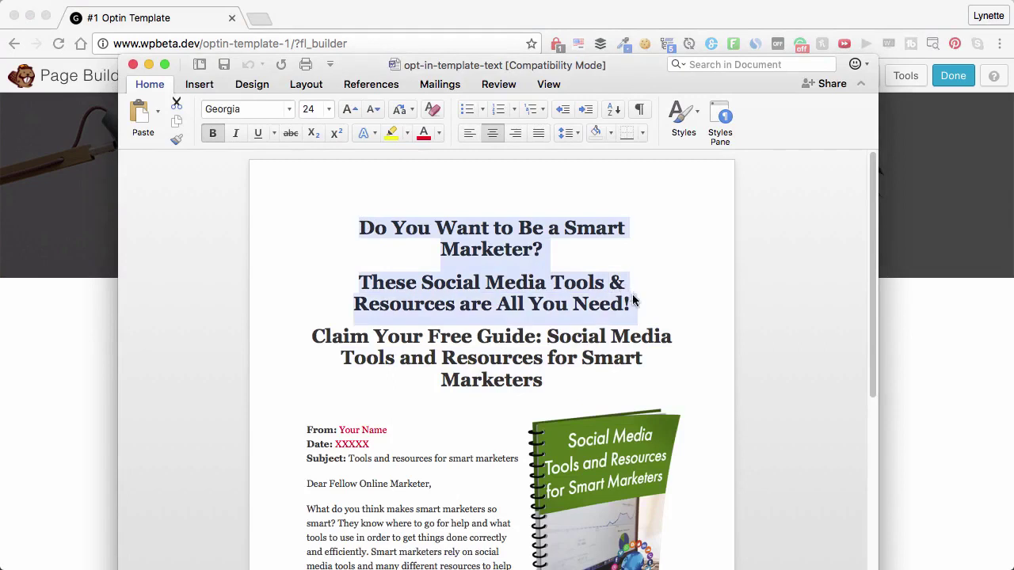
{"action": "left_click", "coordinate": [461, 24]}
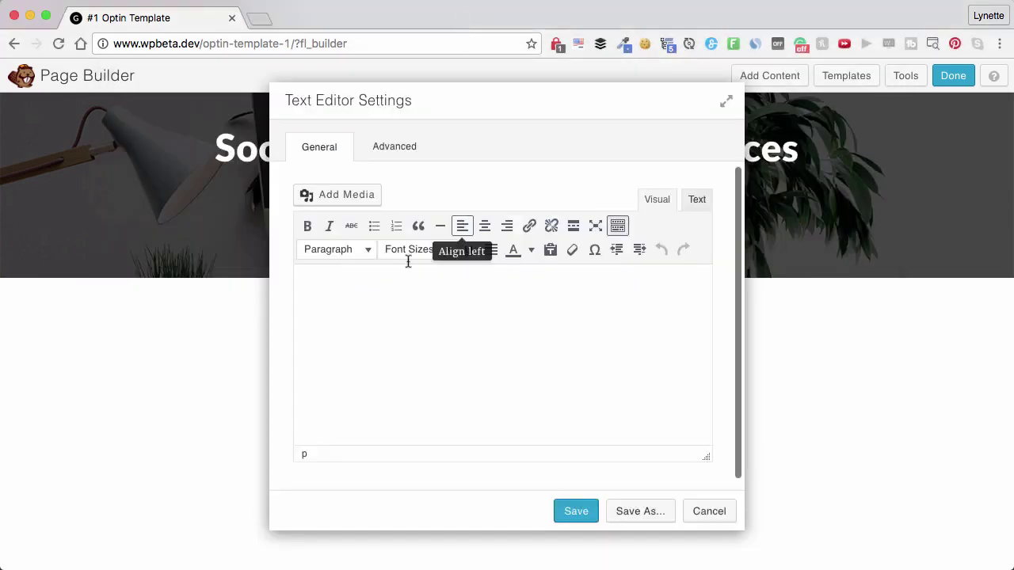
{"action": "key", "text": "super+v"}
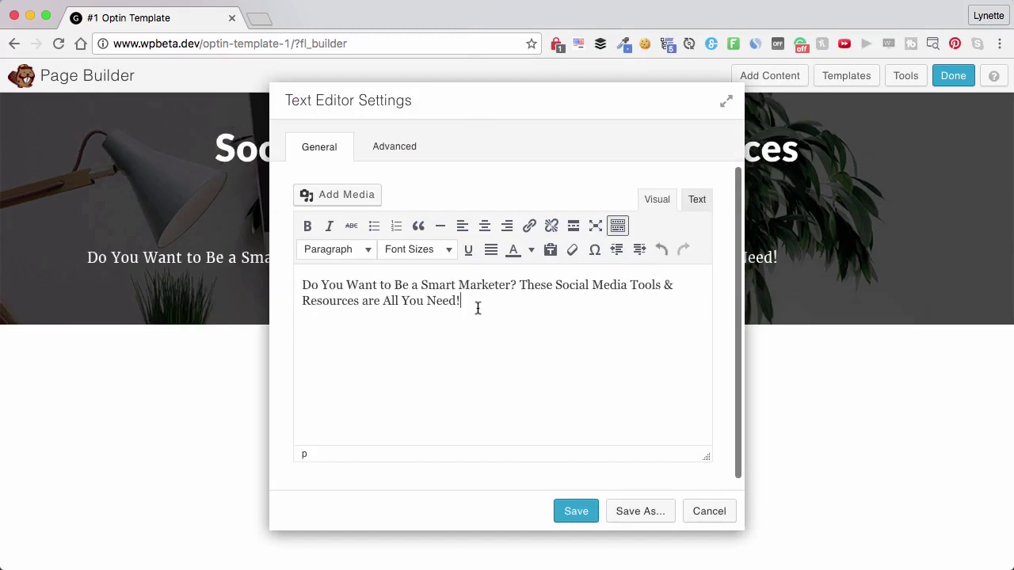
- Insert a line break before "These Social Media Tools", centre both lines of the text module and save it
{"action": "left_click", "coordinate": [520, 286]}
{"action": "key", "text": "shift+Return"}
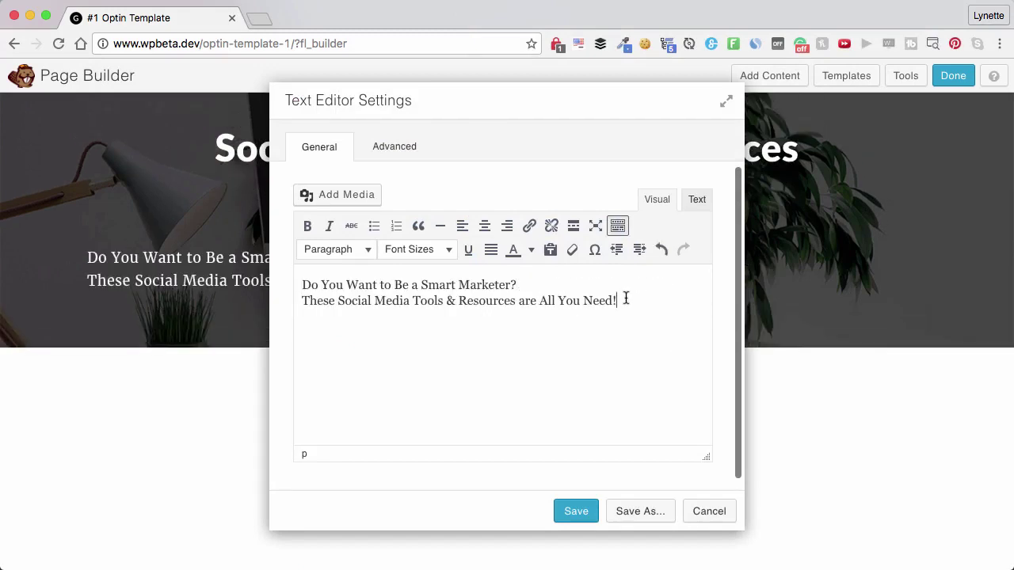
{"action": "left_click_drag", "start_coordinate": [625, 300], "coordinate": [274, 280]}
{"action": "left_click", "coordinate": [484, 226]}
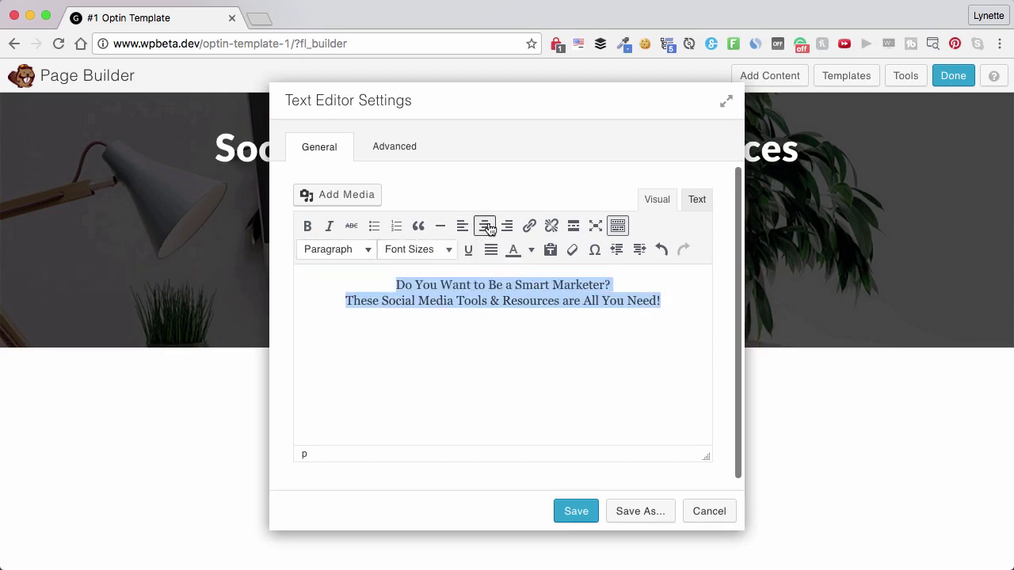
{"action": "left_click", "coordinate": [572, 513]}
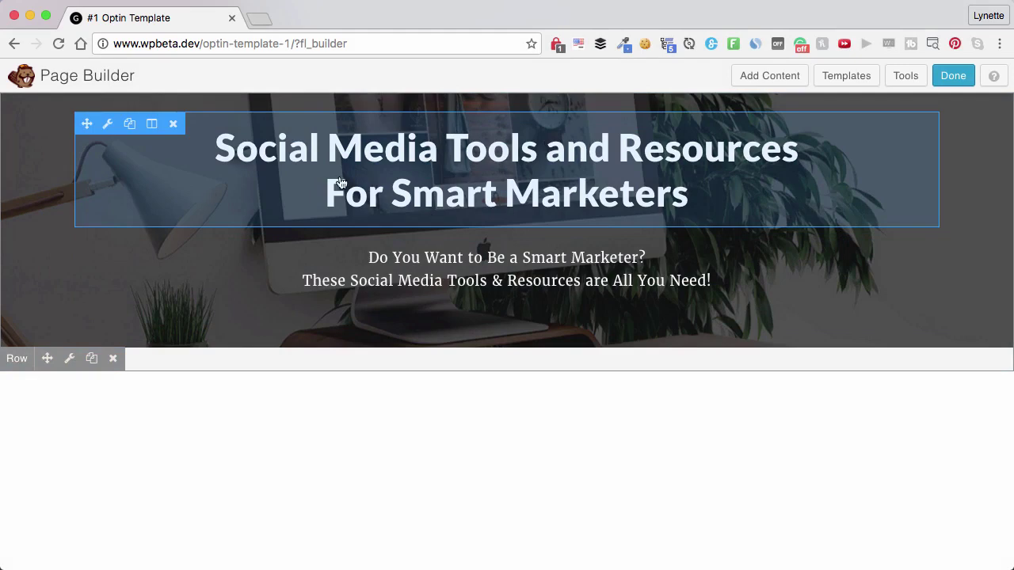
- Set the heading's bottom margin to 0 px and save the heading settings
{"action": "left_click", "coordinate": [331, 204]}
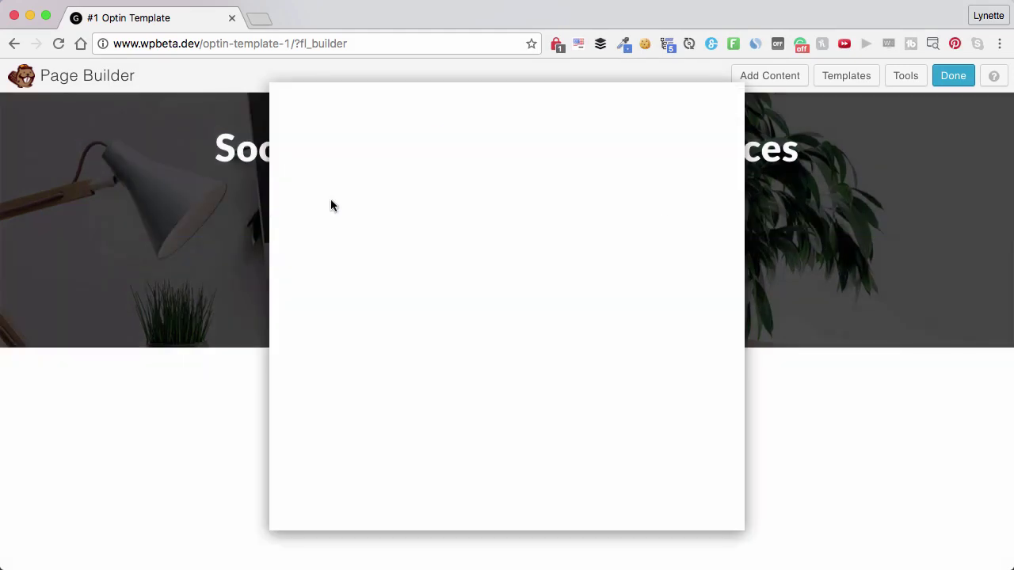
{"action": "left_click", "coordinate": [468, 150]}
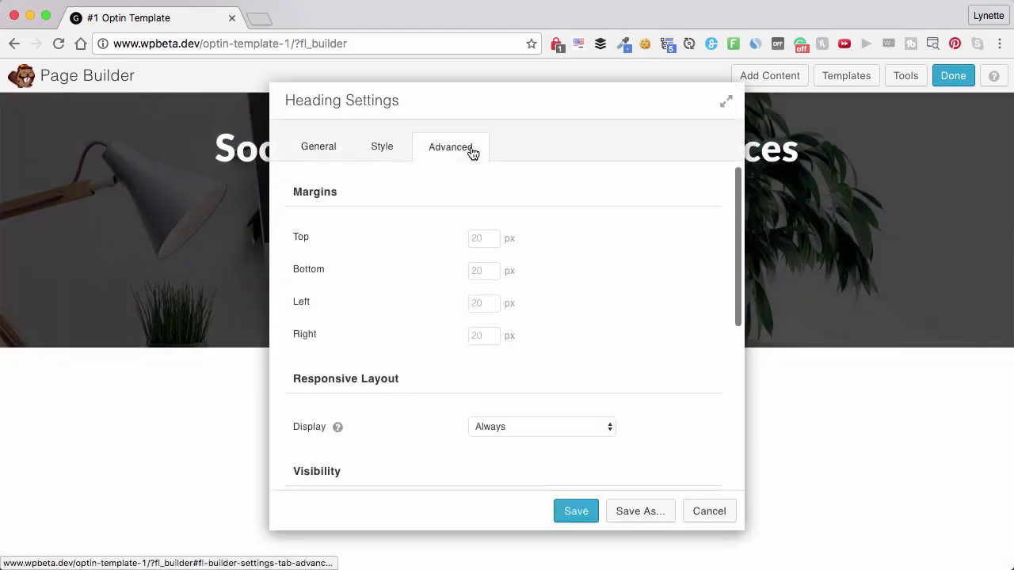
{"action": "left_click", "coordinate": [487, 270]}
{"action": "type", "text": "0"}
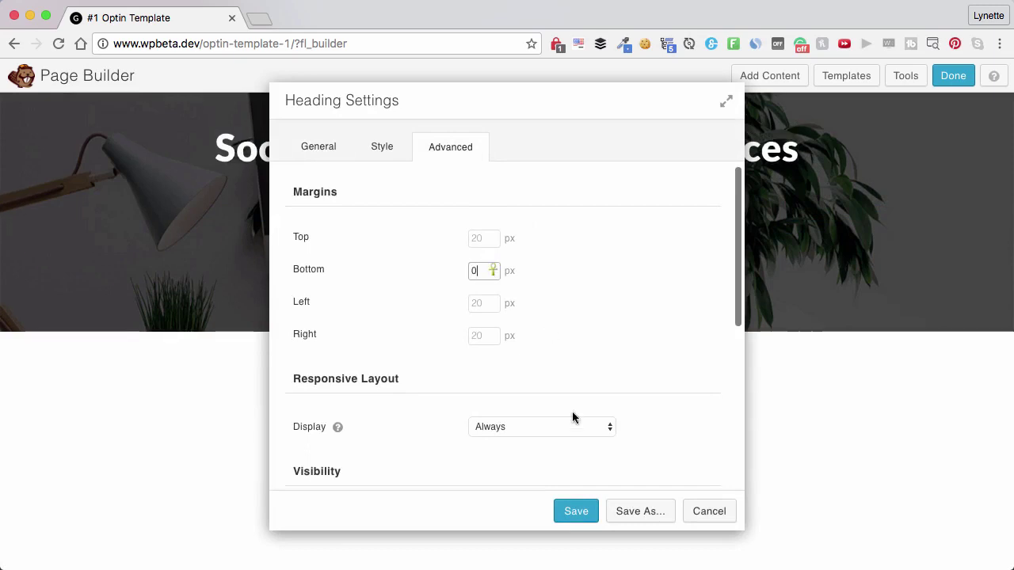
{"action": "left_click", "coordinate": [578, 511]}
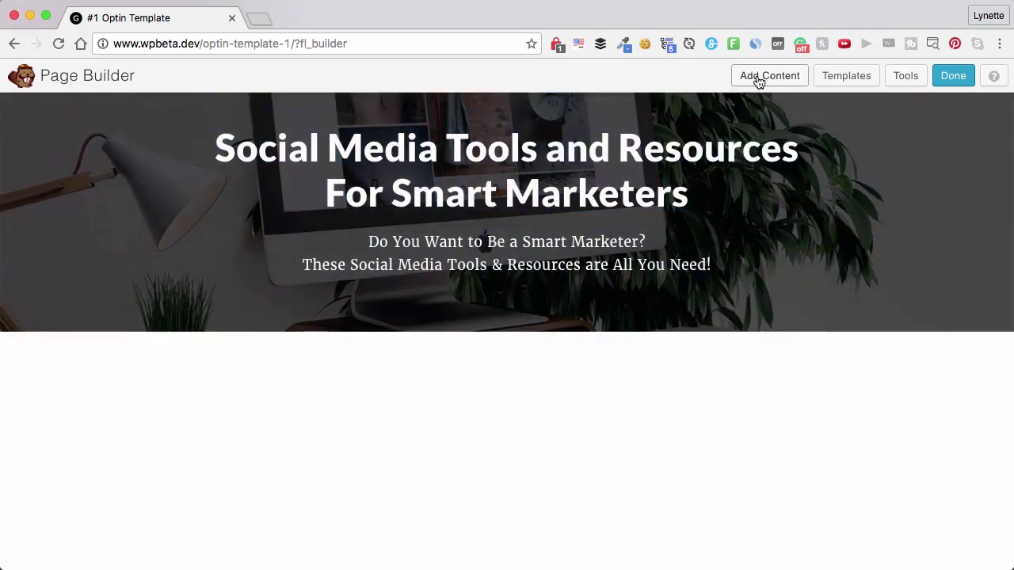
- Add a 3 Columns layout inside the photo-background row, directly below the centred text module
{"action": "left_click", "coordinate": [759, 79]}
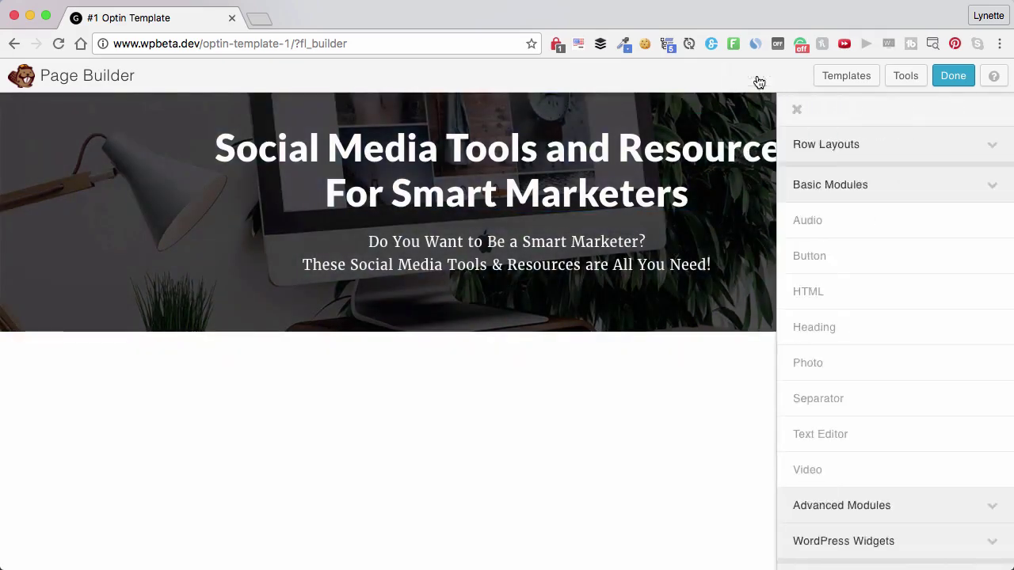
{"action": "left_click", "coordinate": [847, 153]}
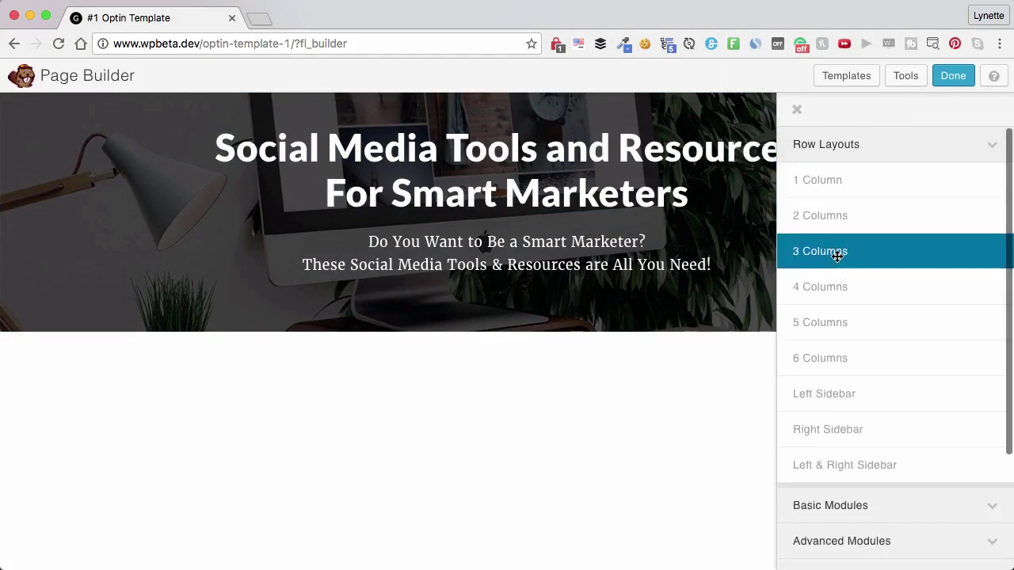
{"action": "left_click_drag", "start_coordinate": [837, 254], "coordinate": [572, 318]}
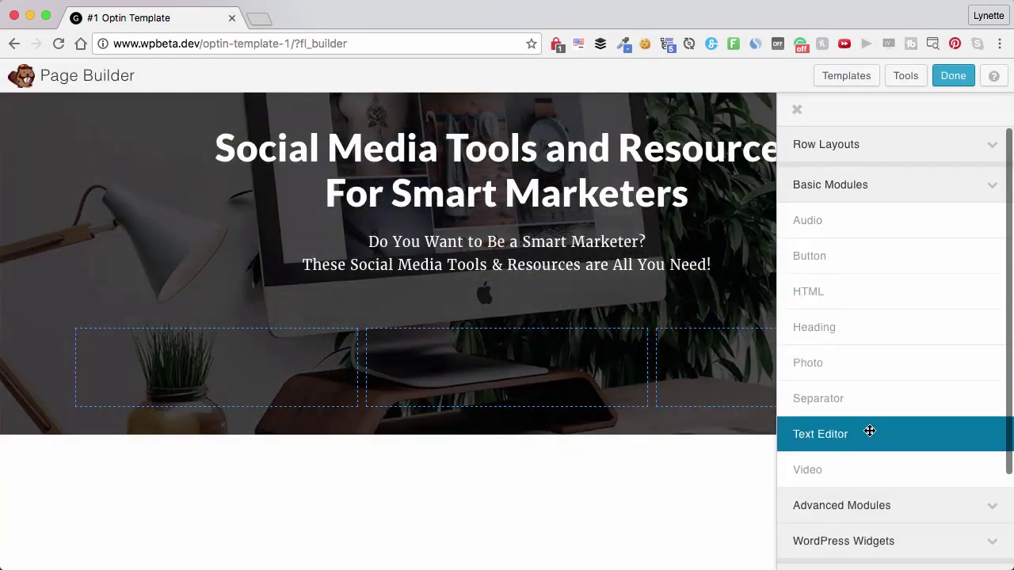
- Add a Subscribe Form module to the middle column of the three-column layout
{"action": "scroll", "coordinate": [870, 432], "scroll_direction": "down", "scroll_amount": 3}
{"action": "left_click", "coordinate": [869, 431]}
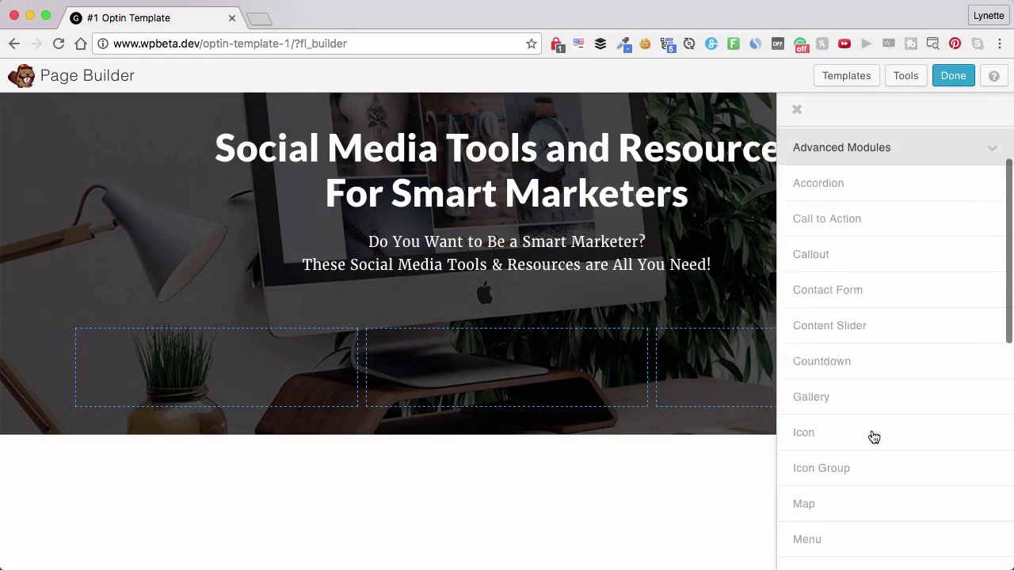
{"action": "scroll", "coordinate": [858, 434], "scroll_direction": "down", "scroll_amount": 5}
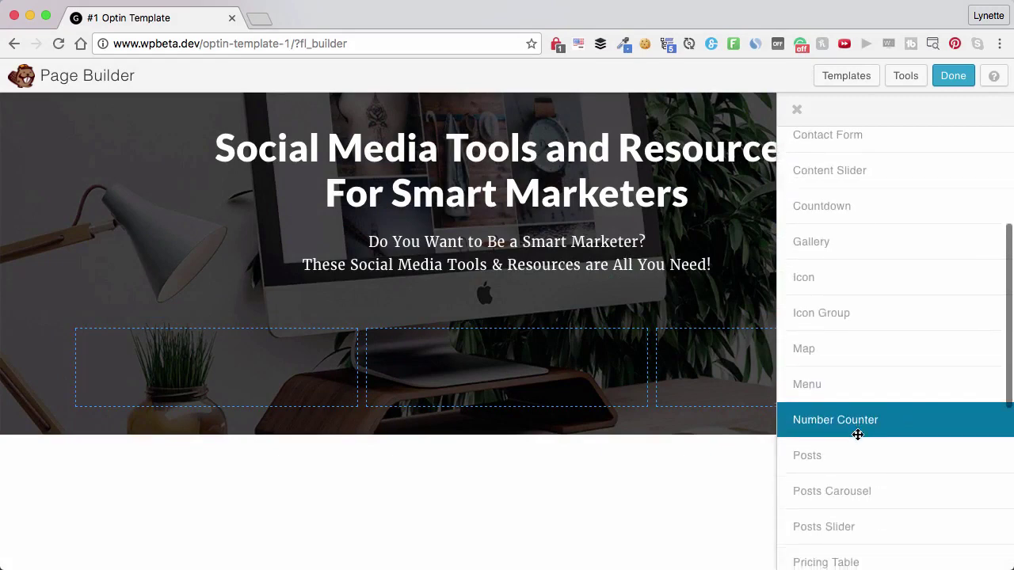
{"action": "scroll", "coordinate": [858, 434], "scroll_direction": "down", "scroll_amount": 3}
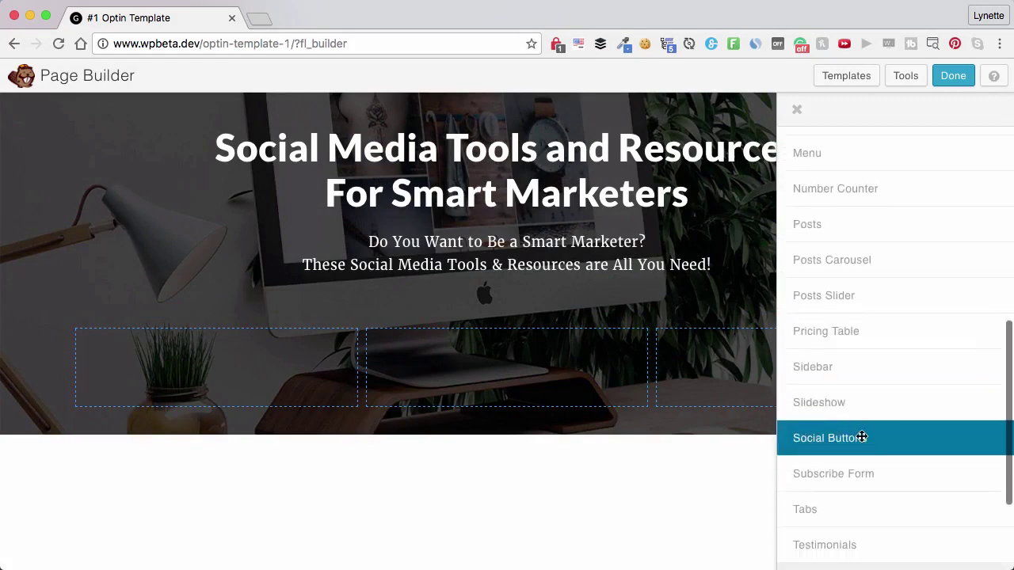
{"action": "left_click_drag", "start_coordinate": [840, 473], "coordinate": [532, 394]}
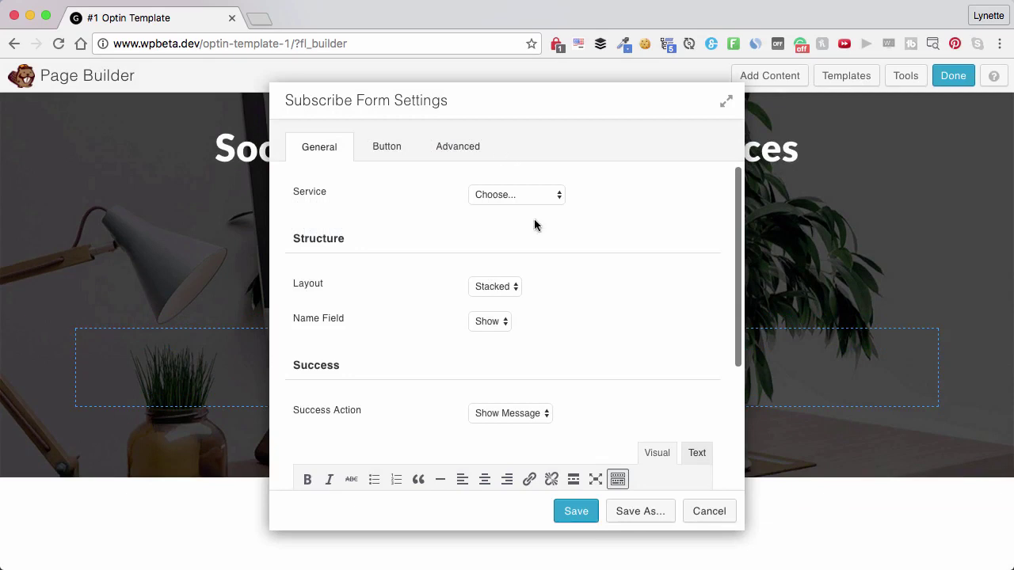
- Try AWeber, ActiveCampaign, ConvertKit and MailChimp as the subscribe form's service to compare their connection fields
{"action": "left_click", "coordinate": [549, 197]}
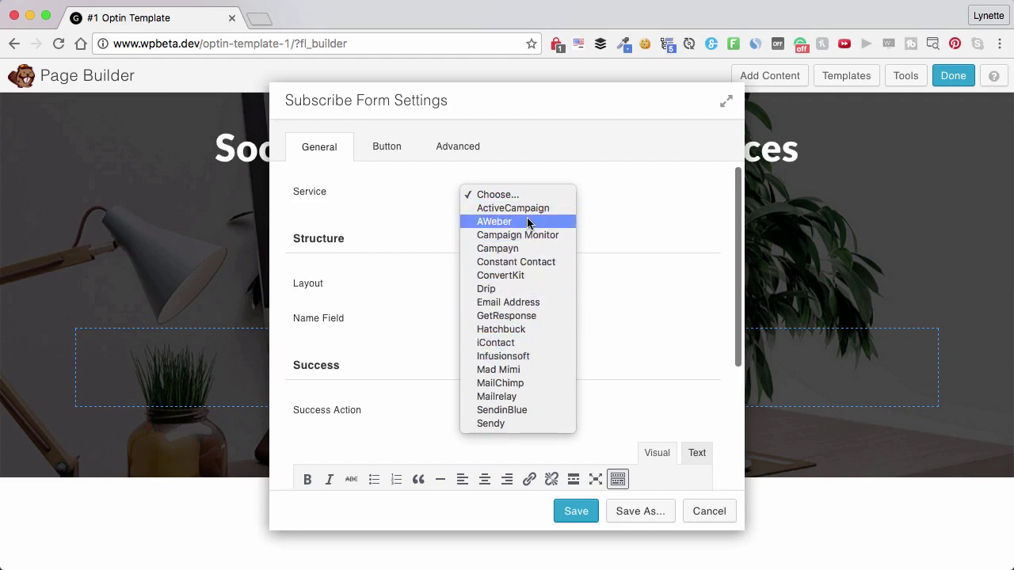
{"action": "left_click", "coordinate": [526, 226]}
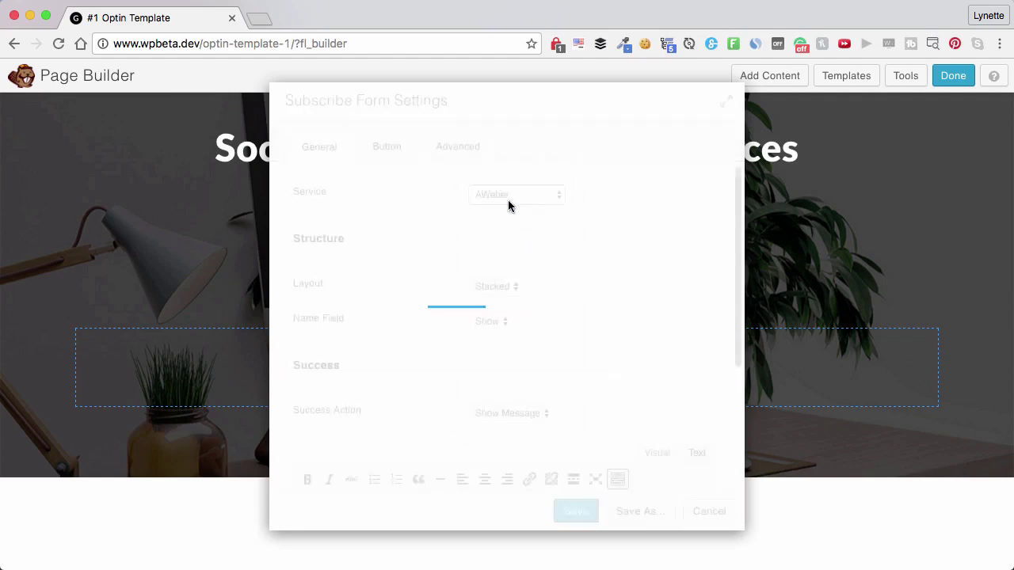
{"action": "left_click", "coordinate": [526, 195]}
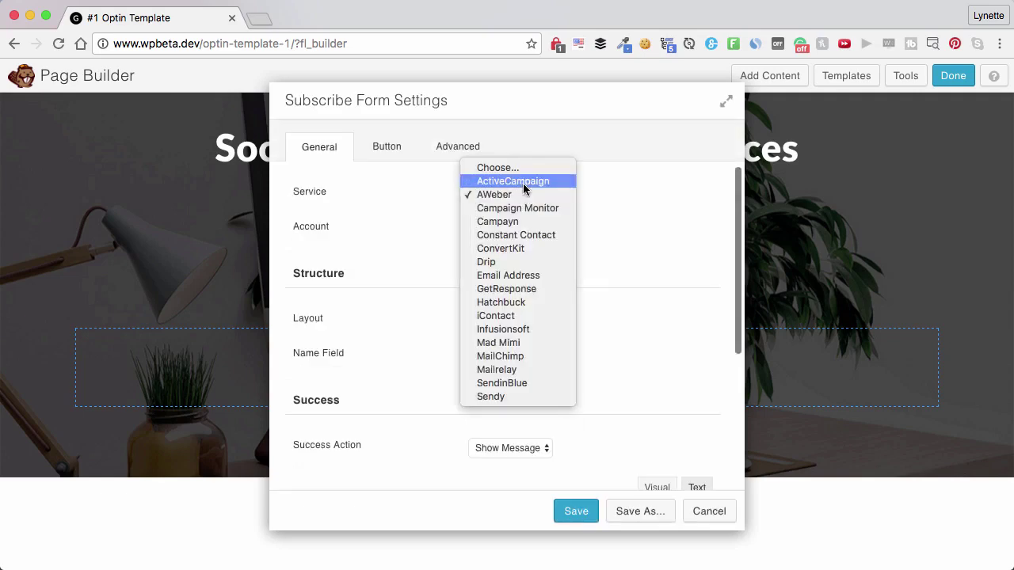
{"action": "left_click", "coordinate": [523, 182]}
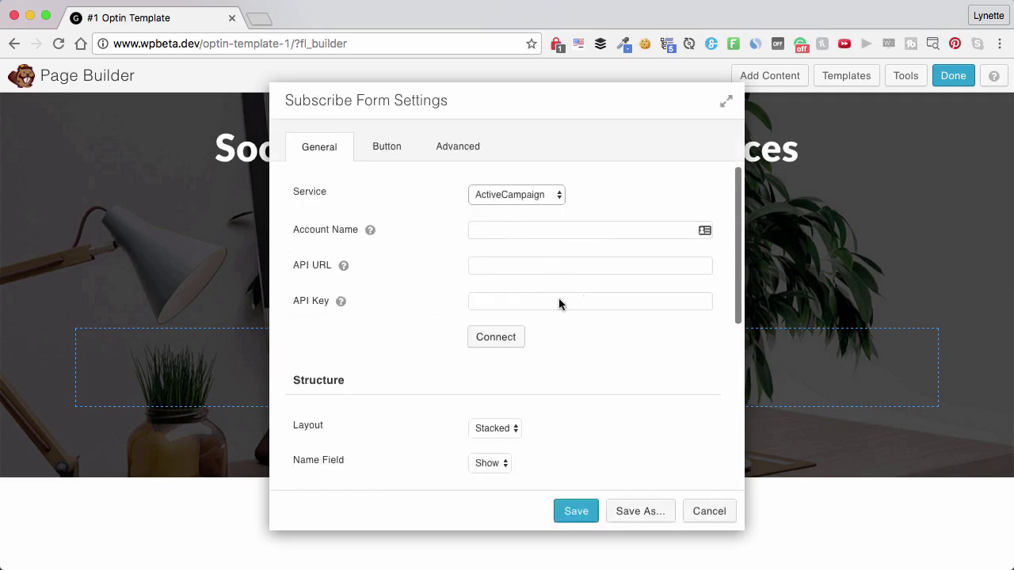
{"action": "left_click", "coordinate": [520, 195]}
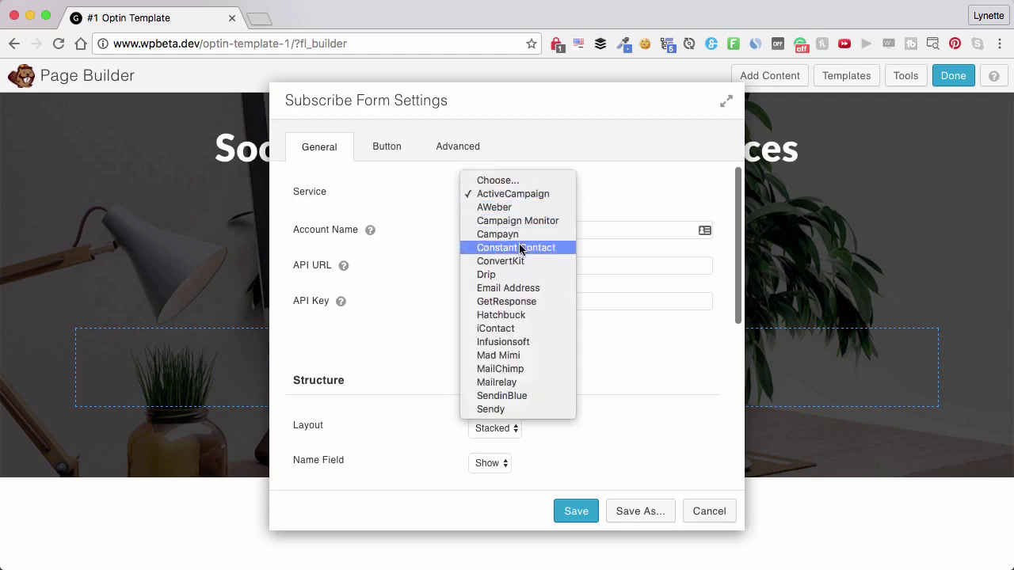
{"action": "left_click", "coordinate": [507, 262]}
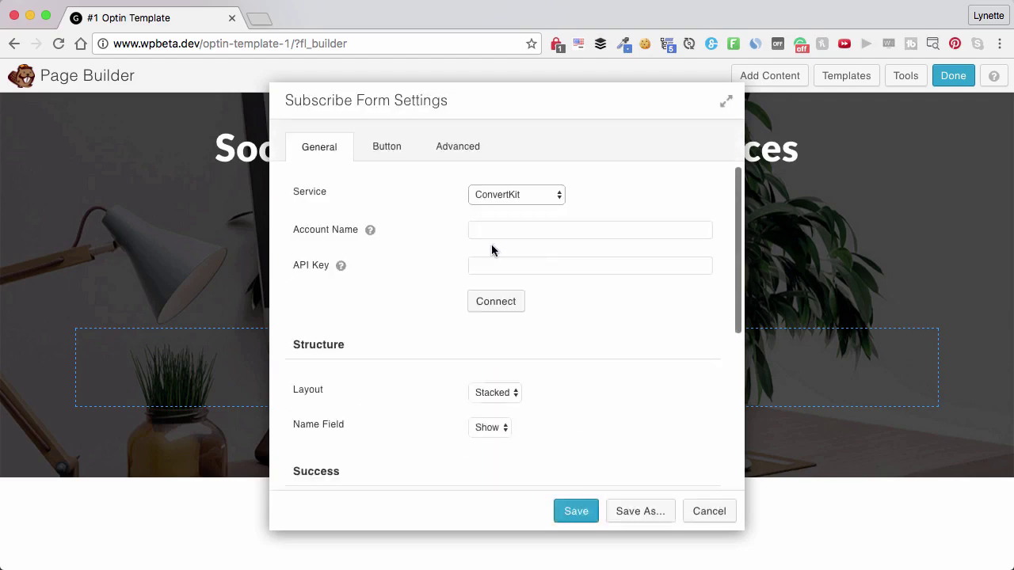
{"action": "left_click", "coordinate": [523, 202]}
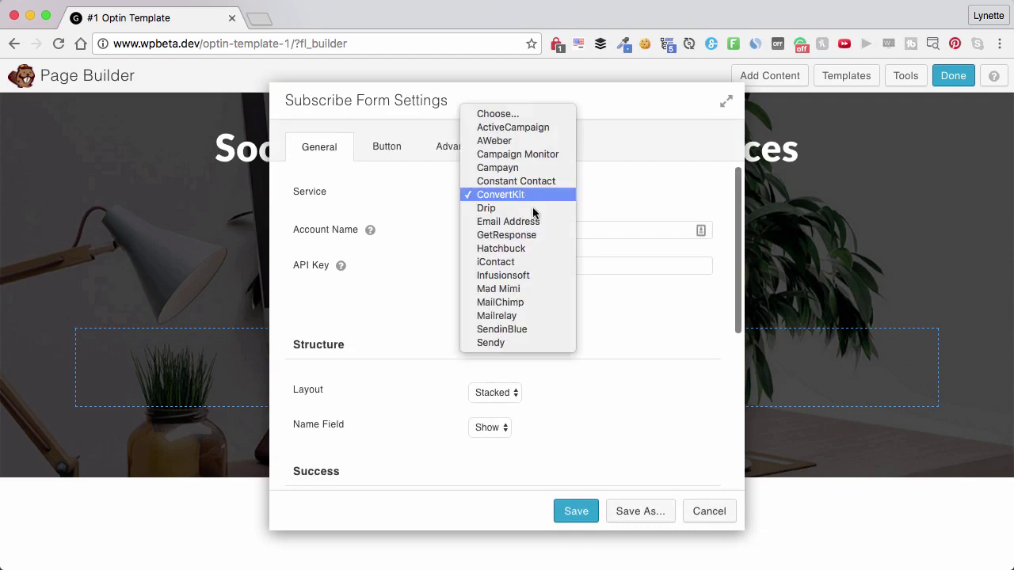
{"action": "left_click", "coordinate": [539, 303]}
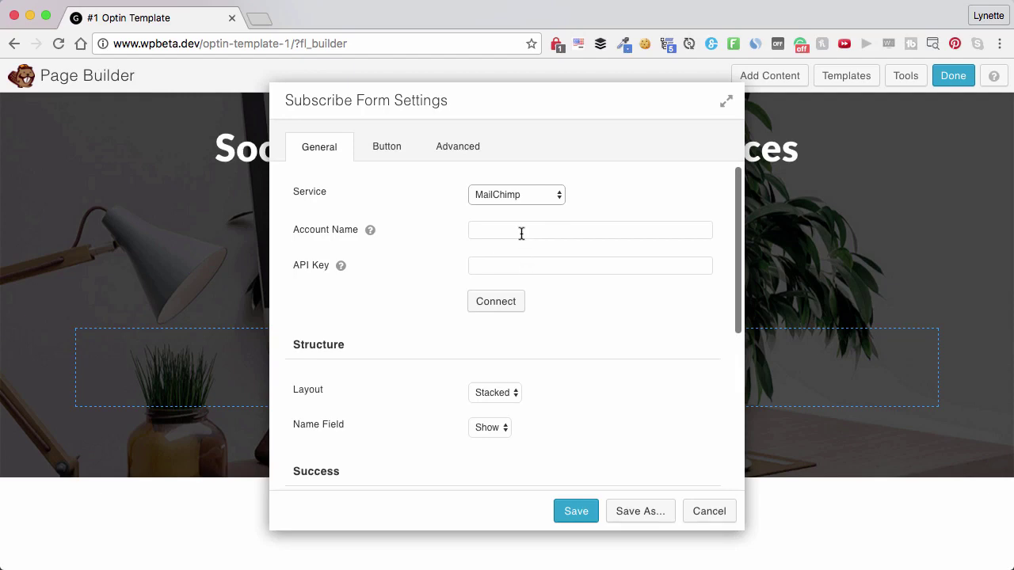
- Connect the subscribe form to the AWeber service with the saved account and the blogstartdemo list
{"action": "left_click", "coordinate": [523, 197]}
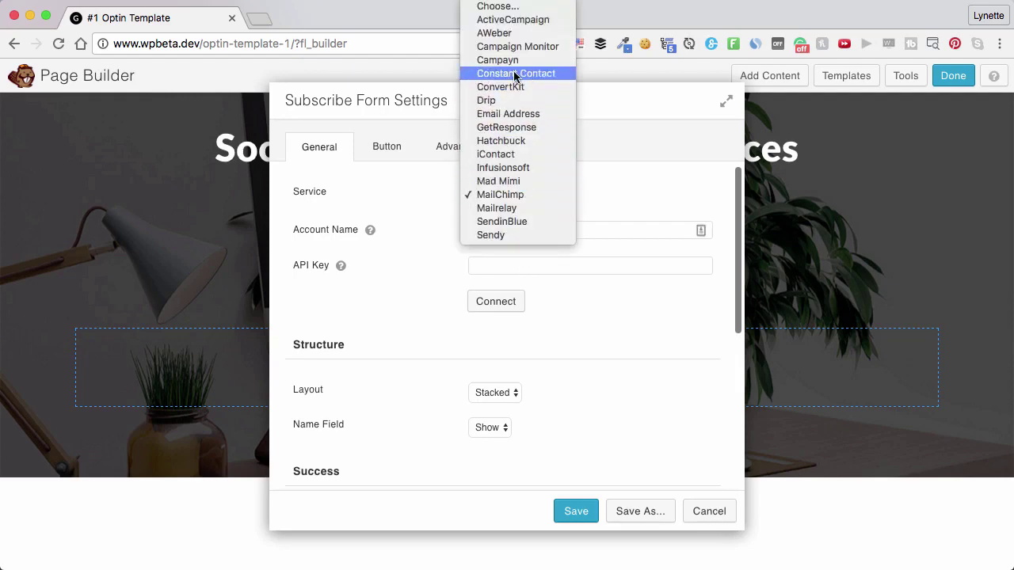
{"action": "left_click", "coordinate": [507, 33]}
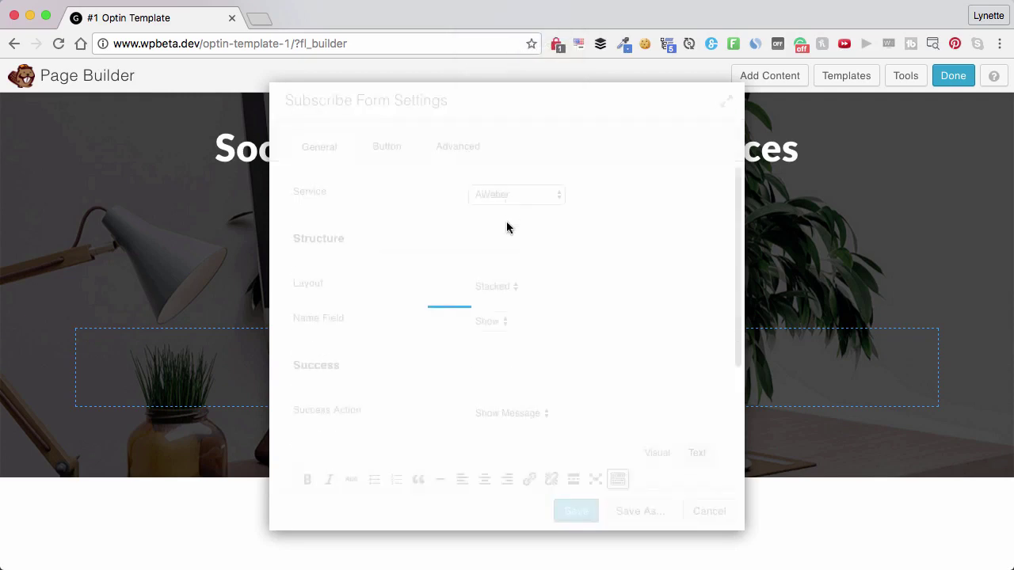
{"action": "left_click", "coordinate": [513, 231]}
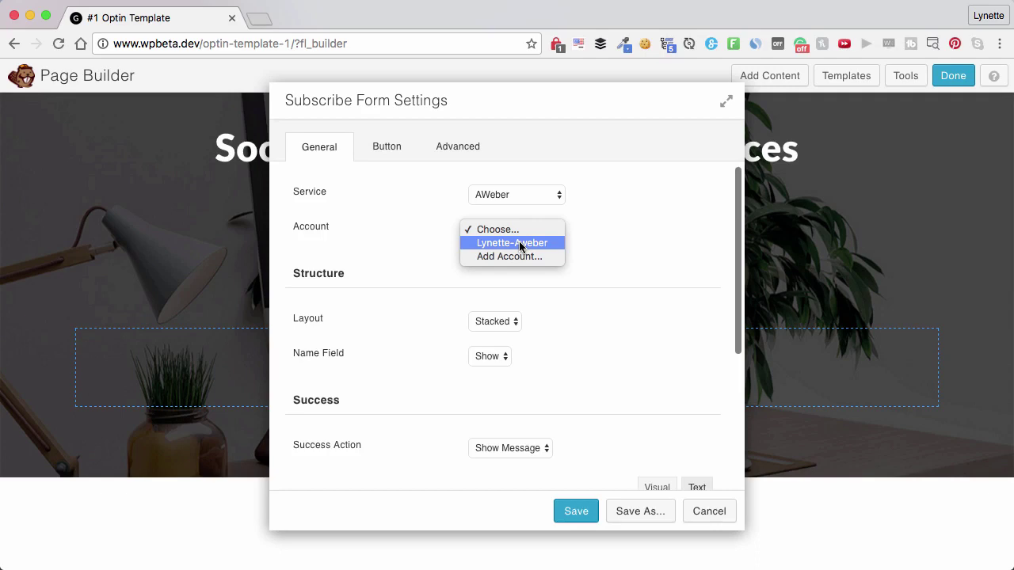
{"action": "left_click", "coordinate": [519, 241]}
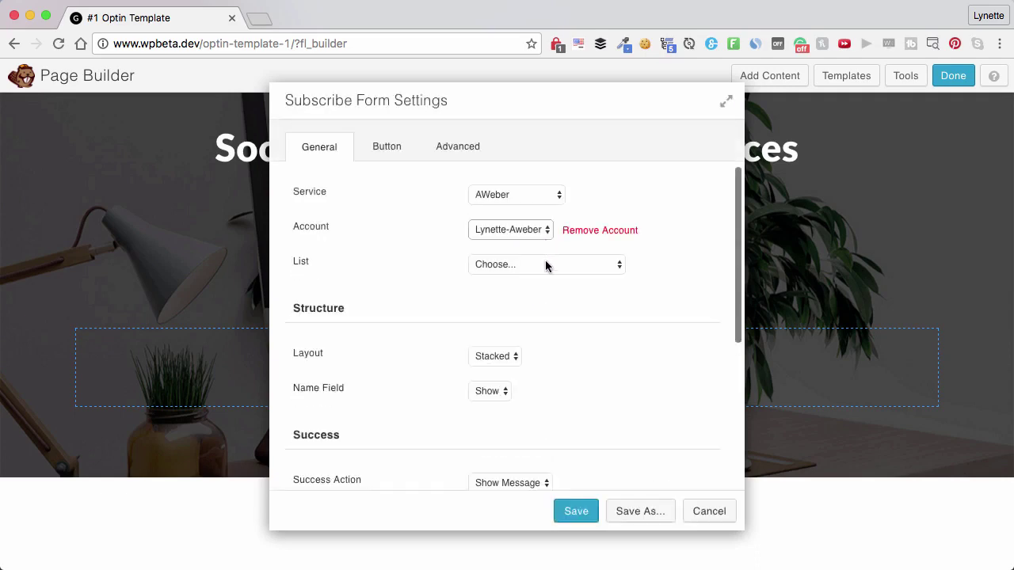
{"action": "left_click", "coordinate": [543, 268]}
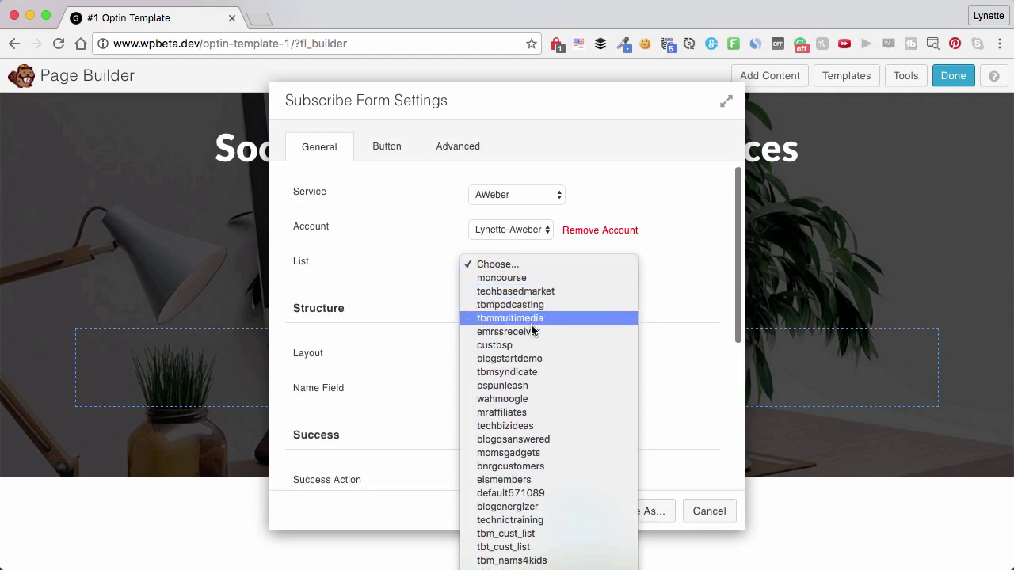
{"action": "left_click", "coordinate": [530, 361]}
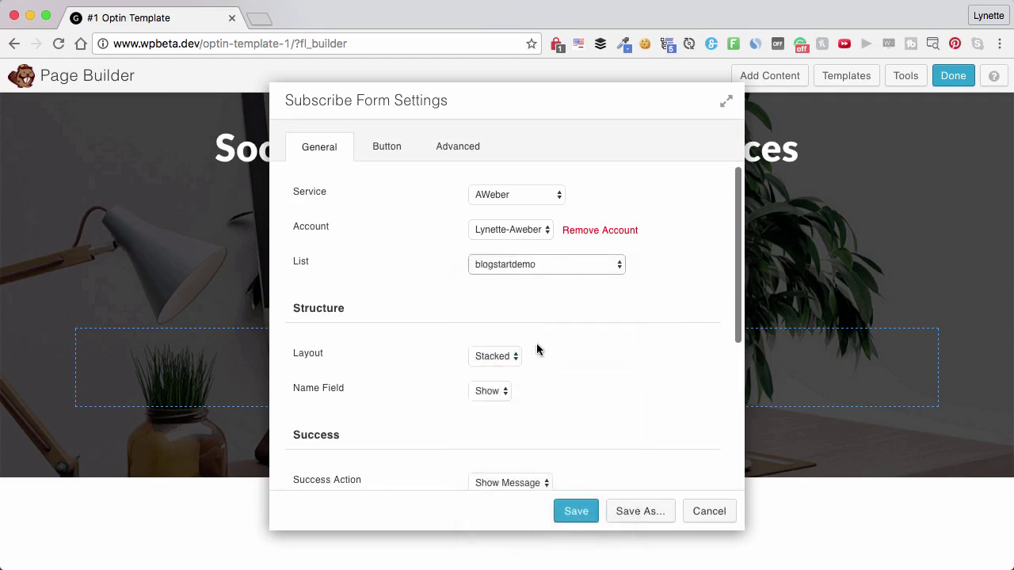
- Try the Inline layout for the subscribe form and return it to Stacked
{"action": "left_click_drag", "start_coordinate": [578, 104], "coordinate": [833, 115]}
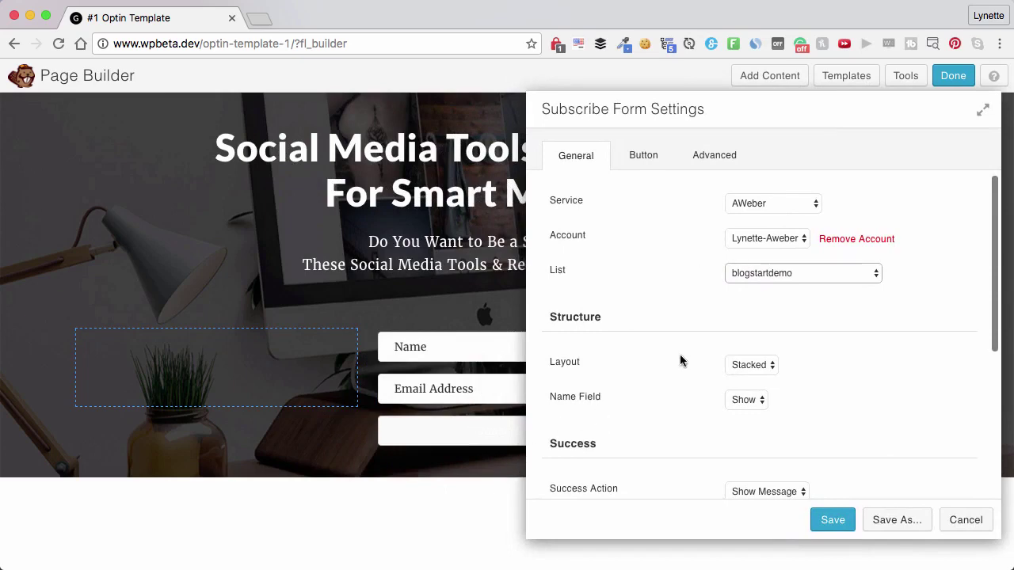
{"action": "left_click", "coordinate": [753, 369]}
{"action": "left_click", "coordinate": [756, 380]}
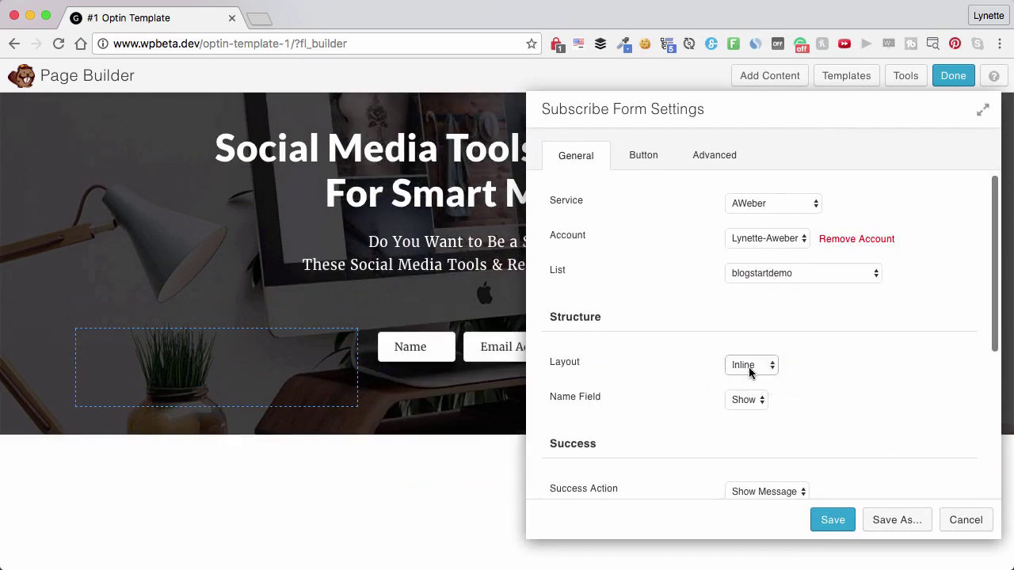
{"action": "left_click", "coordinate": [748, 367]}
{"action": "left_click", "coordinate": [754, 358]}
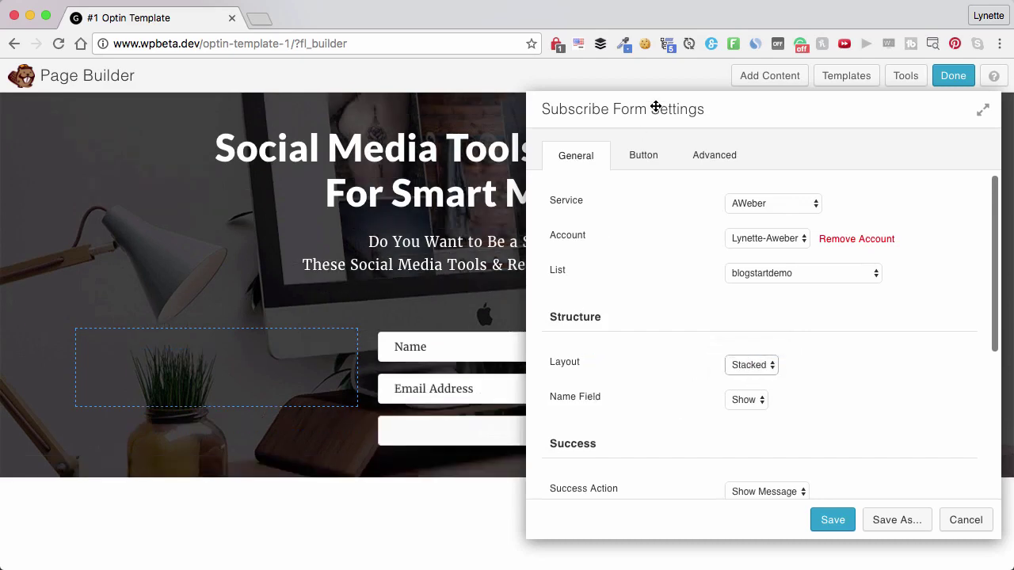
- Set the subscribe form's button text to "Download Now!"
{"action": "left_click_drag", "start_coordinate": [653, 103], "coordinate": [674, 108]}
{"action": "left_click", "coordinate": [608, 152]}
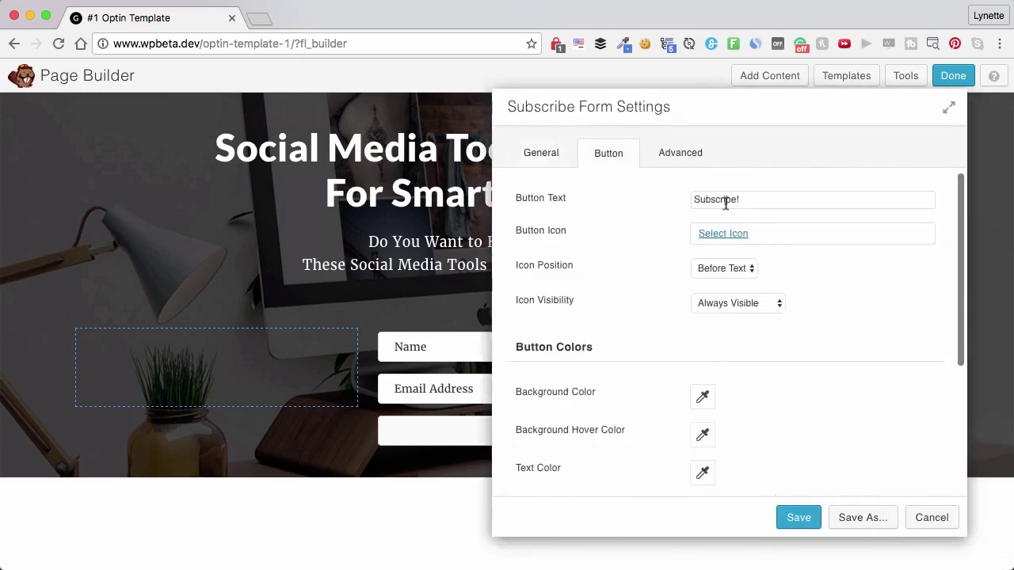
{"action": "left_click_drag", "start_coordinate": [749, 199], "coordinate": [639, 190]}
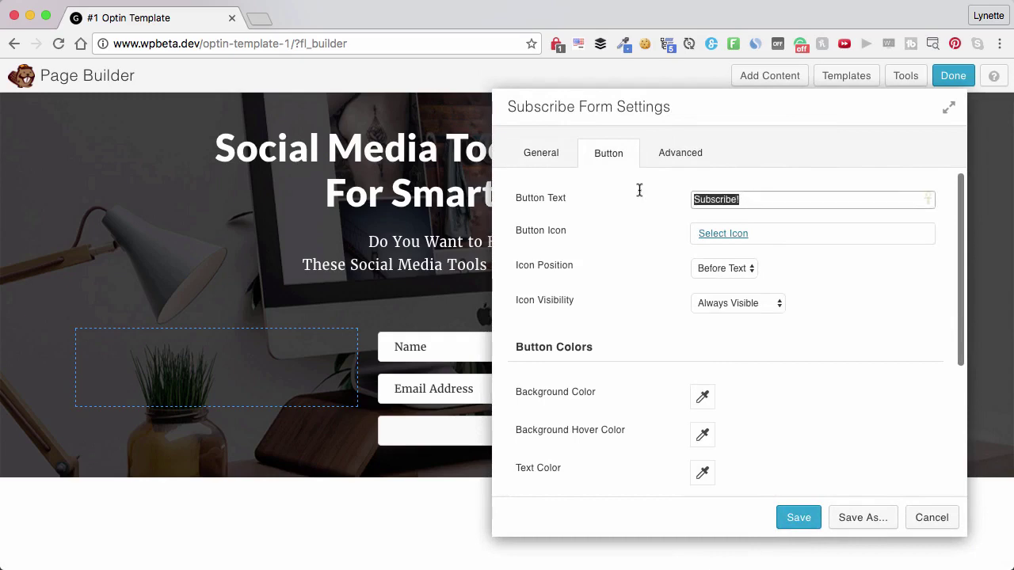
{"action": "type", "text": "Downloa"}
{"action": "key", "text": "BackSpace"}
{"action": "type", "text": "oad "}
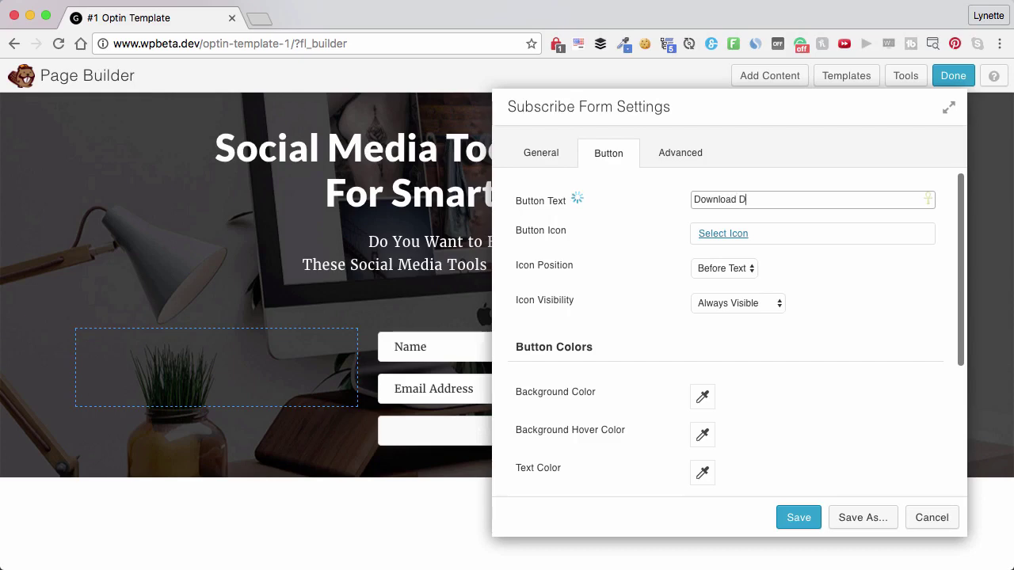
{"action": "type", "text": "Now!"}
- Give the form button the Font Awesome double down-chevron icon and place it after the text
{"action": "left_click", "coordinate": [719, 238]}
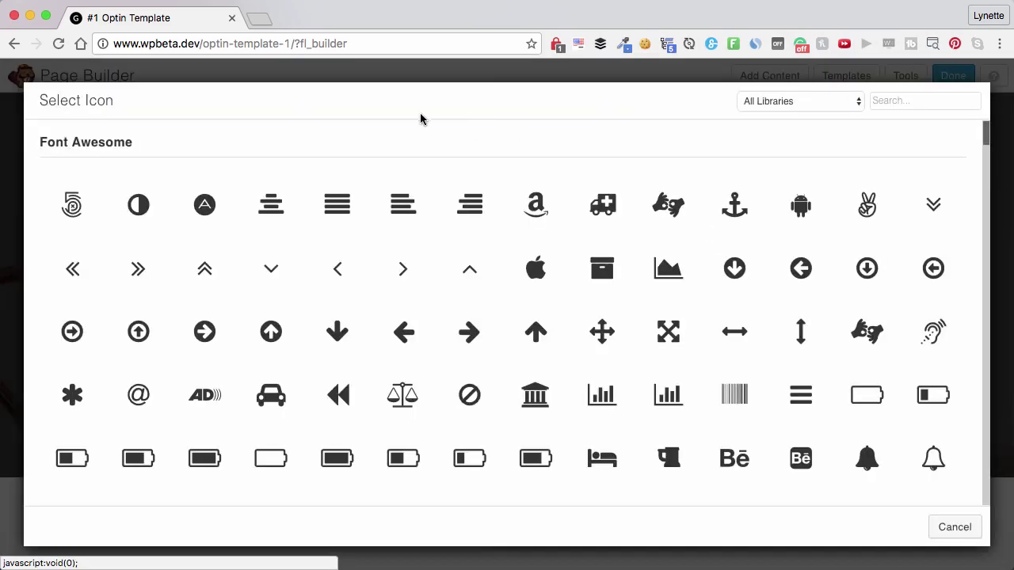
{"action": "left_click", "coordinate": [916, 220]}
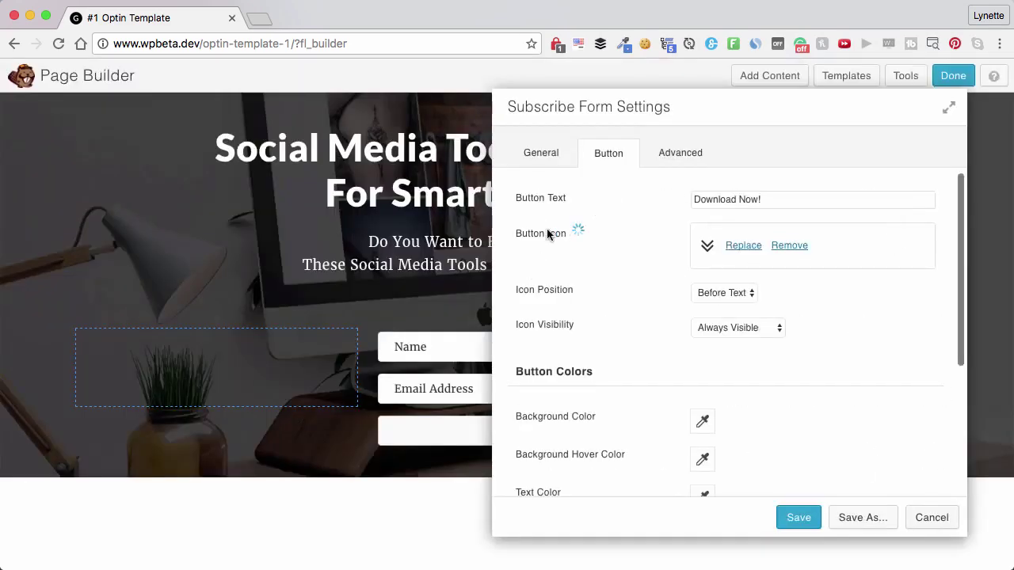
{"action": "left_click", "coordinate": [742, 295]}
{"action": "left_click", "coordinate": [744, 306]}
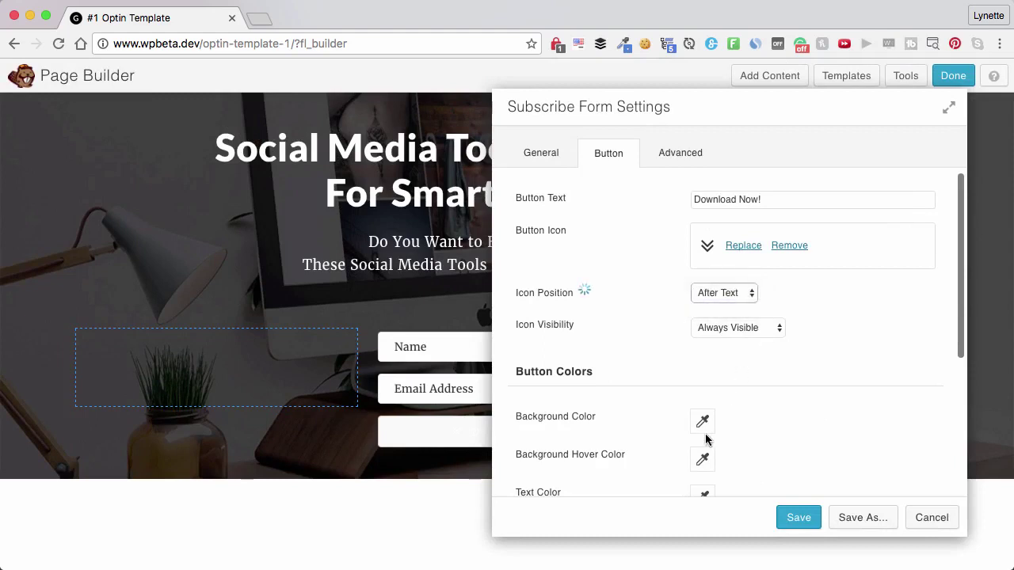
- Try several background colors for the form button in the color picker, ending with dark red #750707
{"action": "left_click", "coordinate": [703, 423]}
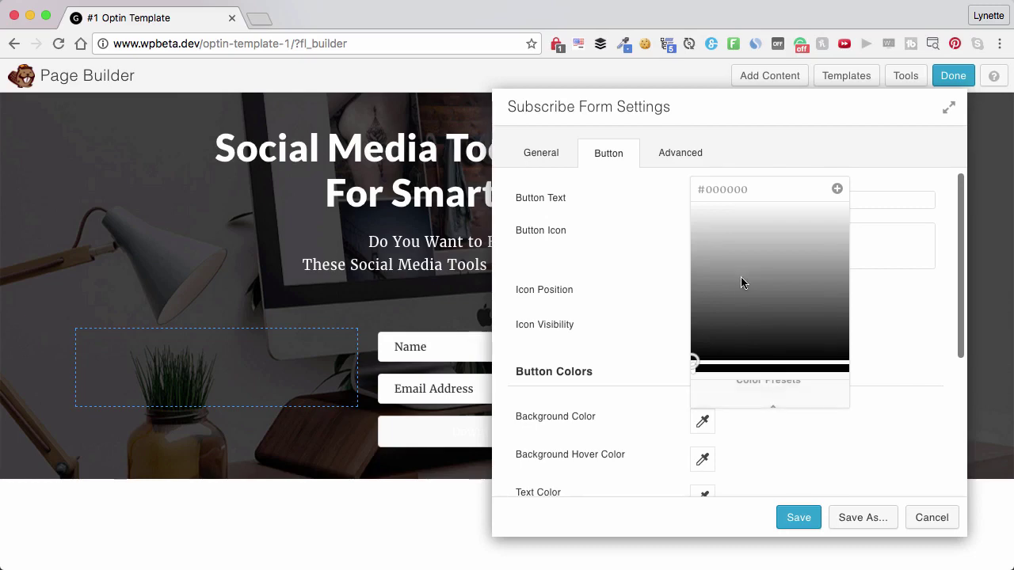
{"action": "left_click", "coordinate": [778, 278]}
{"action": "left_click", "coordinate": [826, 369]}
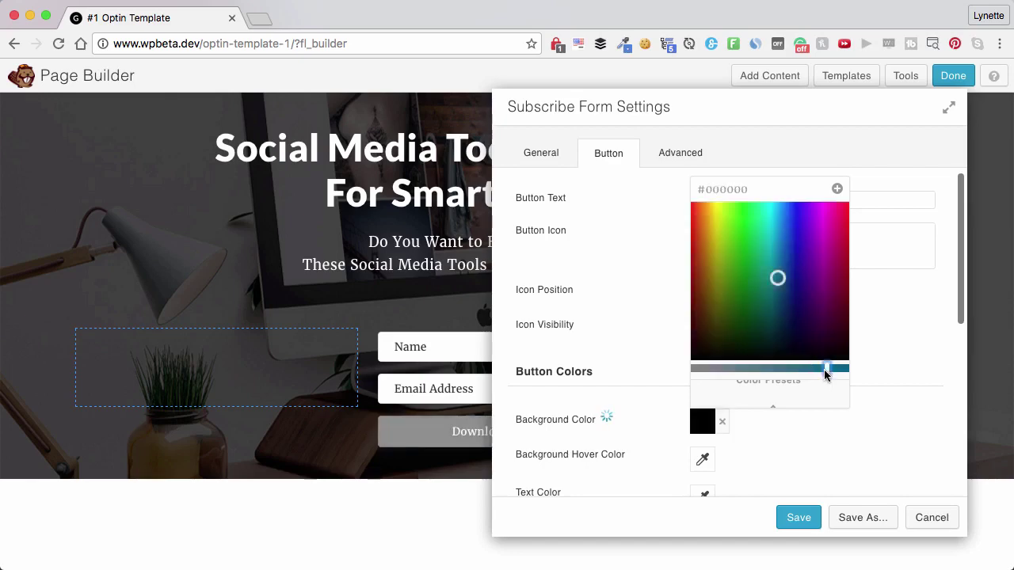
{"action": "left_click", "coordinate": [780, 279]}
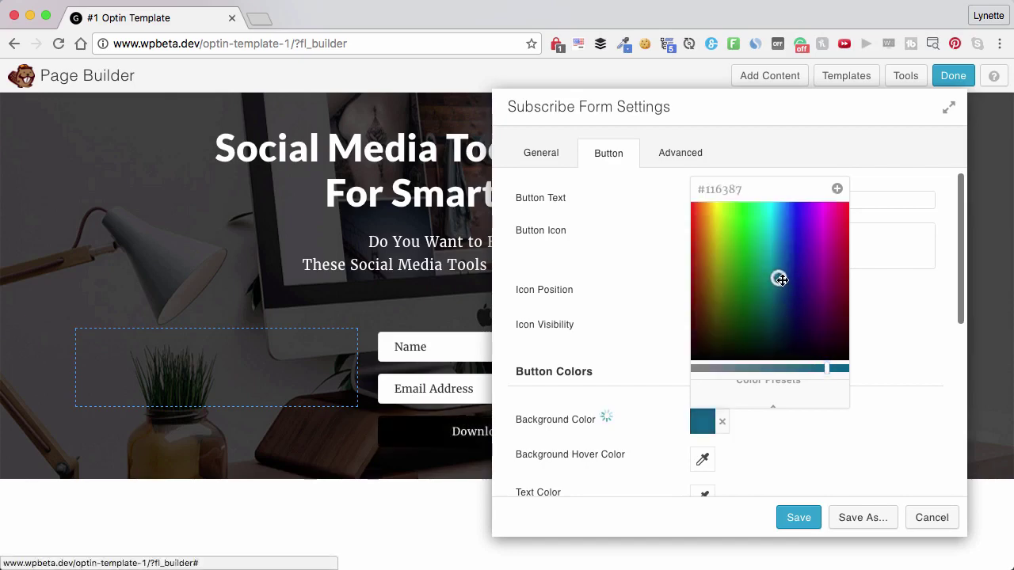
{"action": "left_click", "coordinate": [769, 259]}
{"action": "left_click_drag", "start_coordinate": [769, 259], "coordinate": [769, 238]}
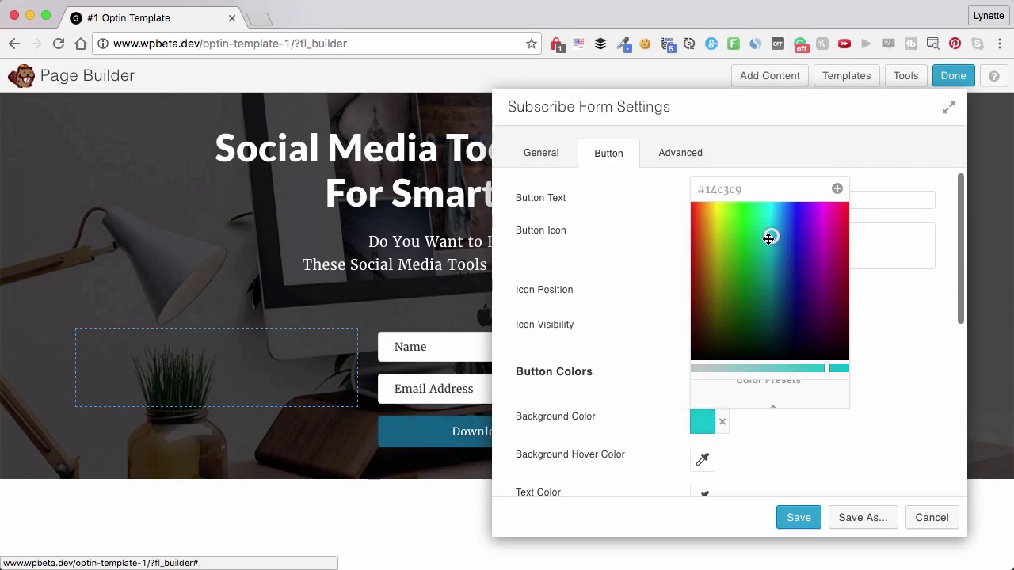
{"action": "left_click", "coordinate": [743, 247]}
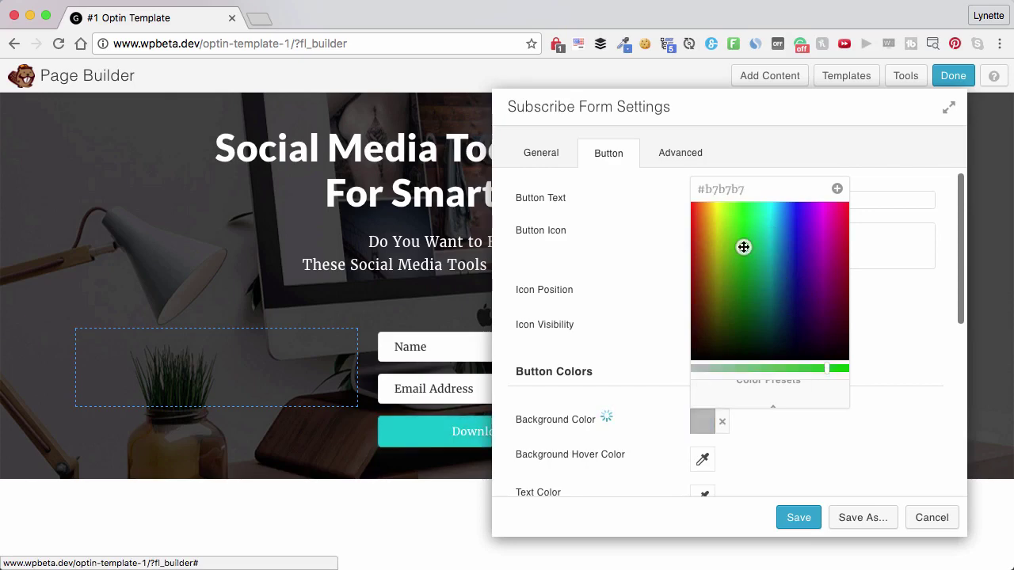
{"action": "left_click", "coordinate": [836, 370]}
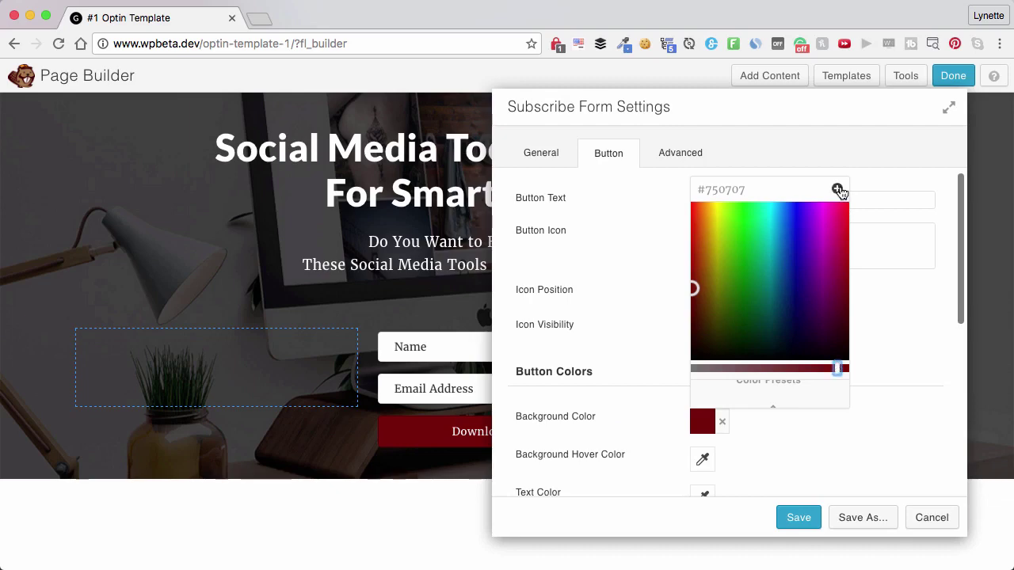
- Save #750707 as a color preset and delete it from the preset list
{"action": "left_click", "coordinate": [837, 190]}
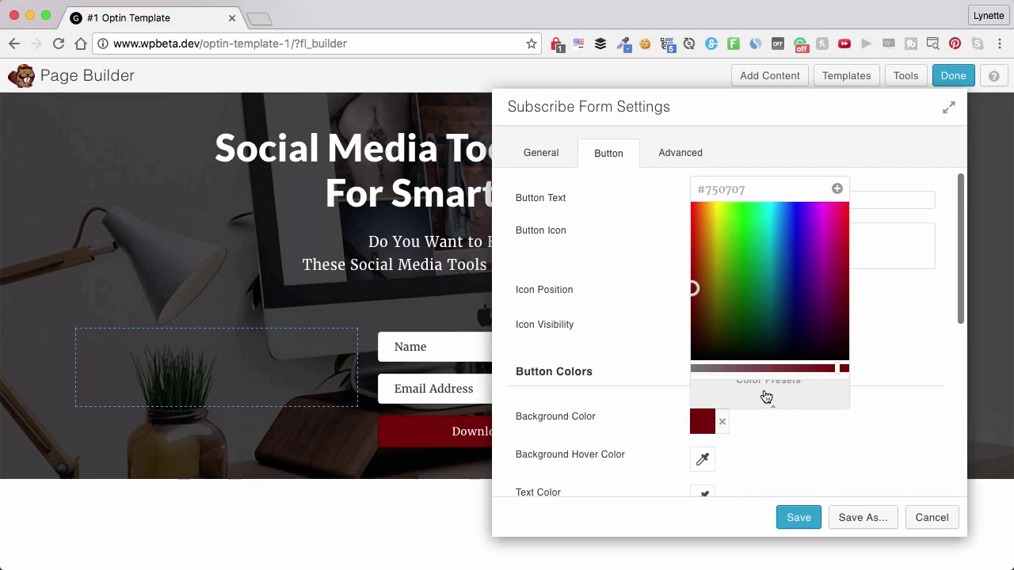
{"action": "left_click", "coordinate": [767, 396]}
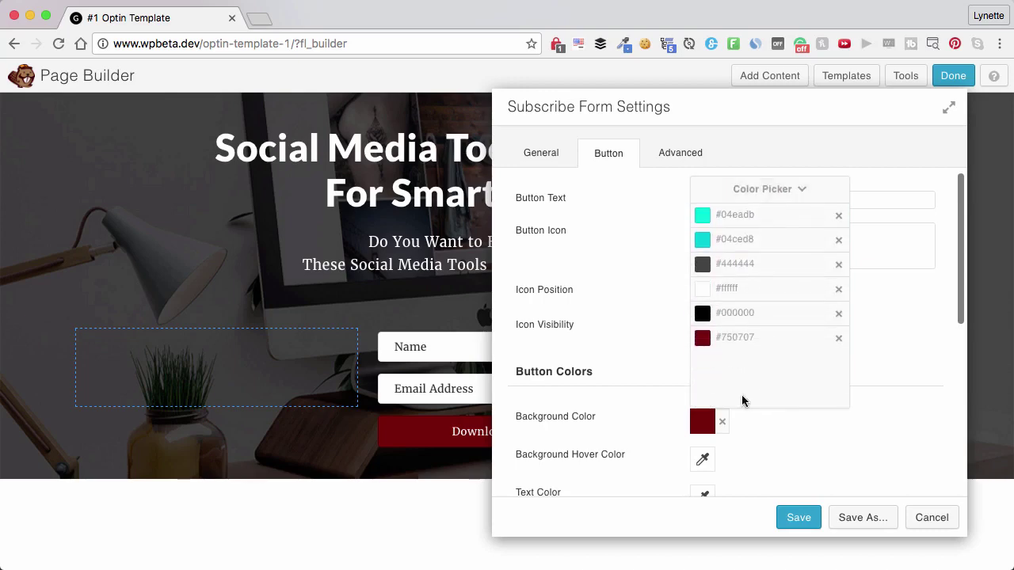
{"action": "left_click", "coordinate": [717, 340]}
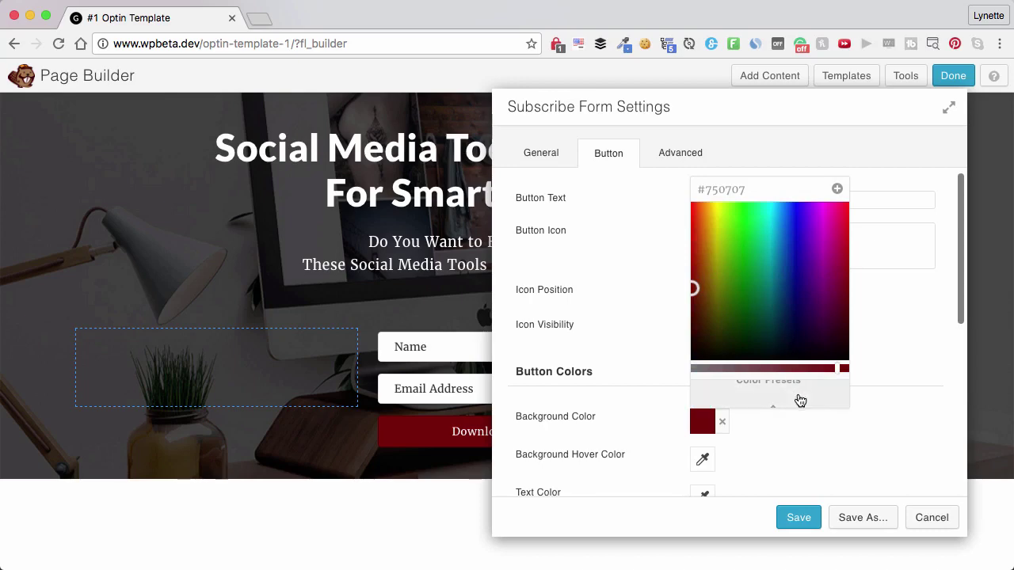
{"action": "left_click", "coordinate": [801, 400]}
{"action": "left_click", "coordinate": [838, 340]}
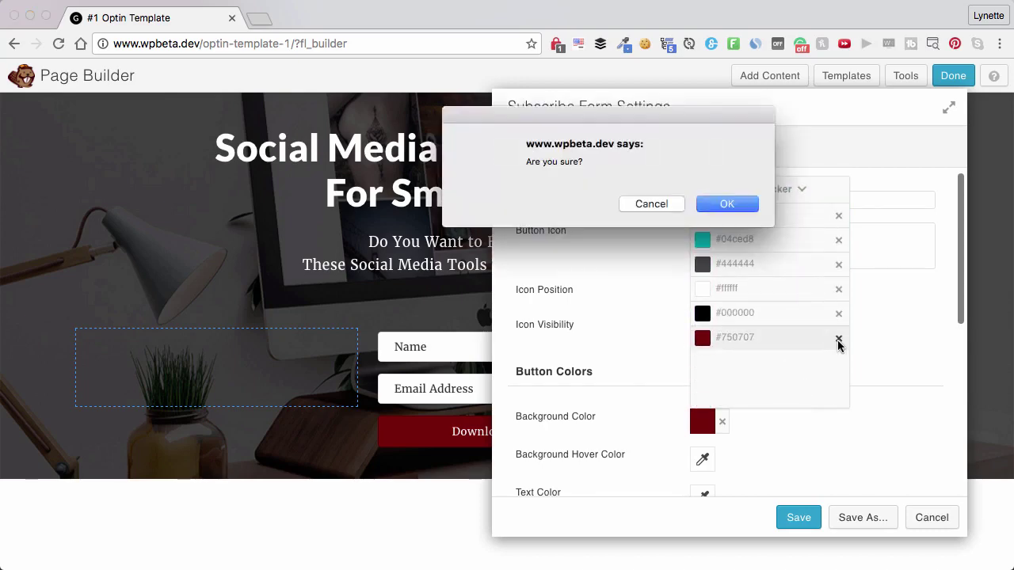
{"action": "left_click", "coordinate": [727, 206]}
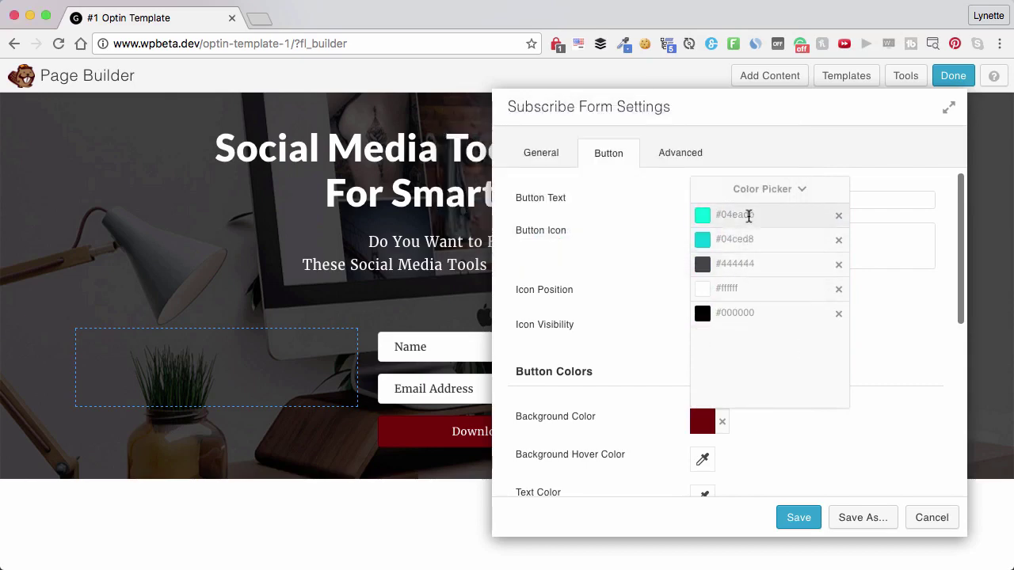
- Set the button's background color to preset #04ced8 and its background hover color to preset #04eadb
{"action": "left_click", "coordinate": [738, 240]}
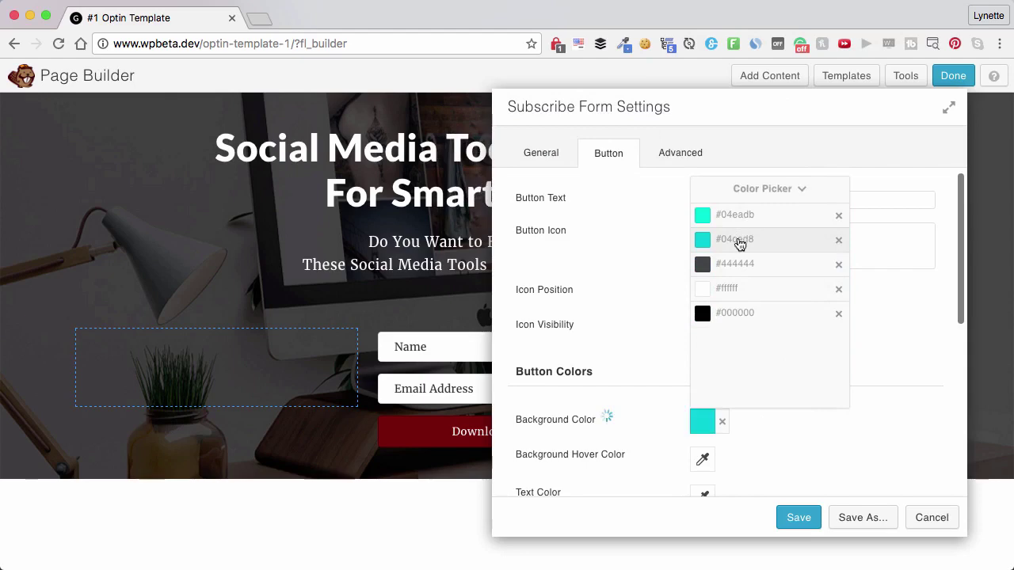
{"action": "left_click", "coordinate": [704, 462]}
{"action": "left_click", "coordinate": [736, 434]}
{"action": "left_click", "coordinate": [729, 253]}
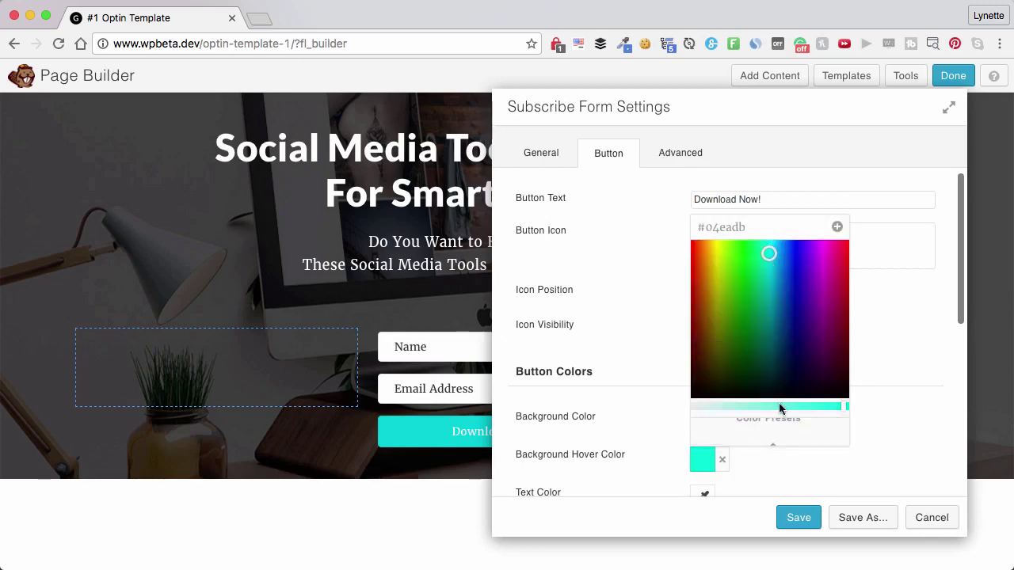
{"action": "left_click", "coordinate": [776, 483]}
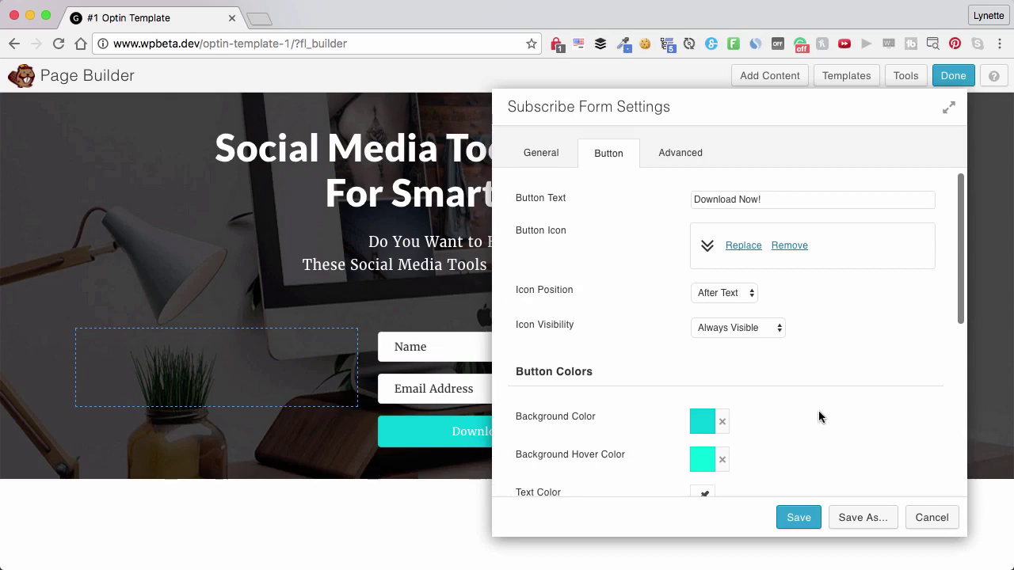
- Set the form button's font size to 18 px
{"action": "scroll", "coordinate": [820, 417], "scroll_direction": "down", "scroll_amount": 4}
{"action": "scroll", "coordinate": [820, 418], "scroll_direction": "down", "scroll_amount": 2}
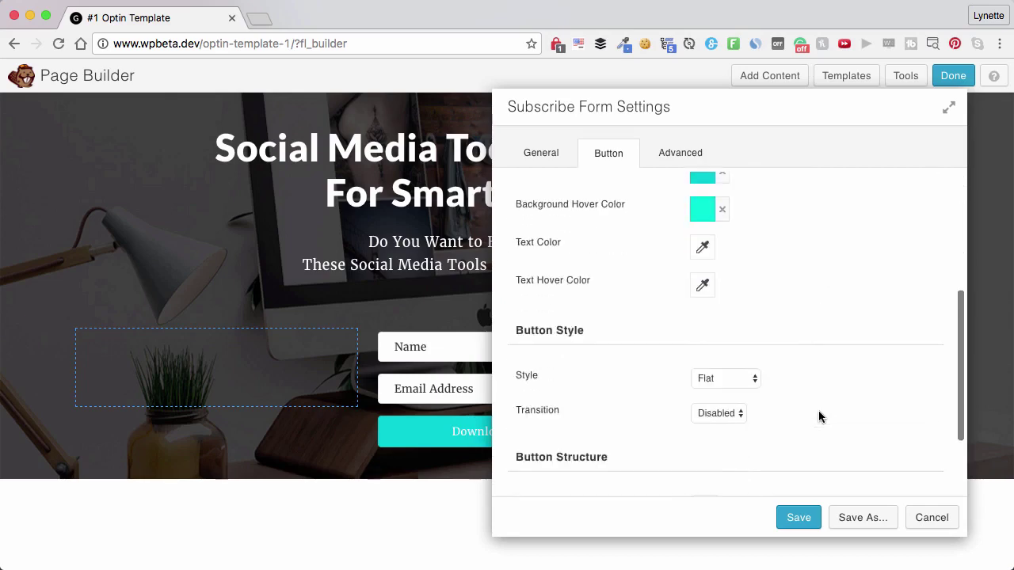
{"action": "scroll", "coordinate": [820, 418], "scroll_direction": "down", "scroll_amount": 3}
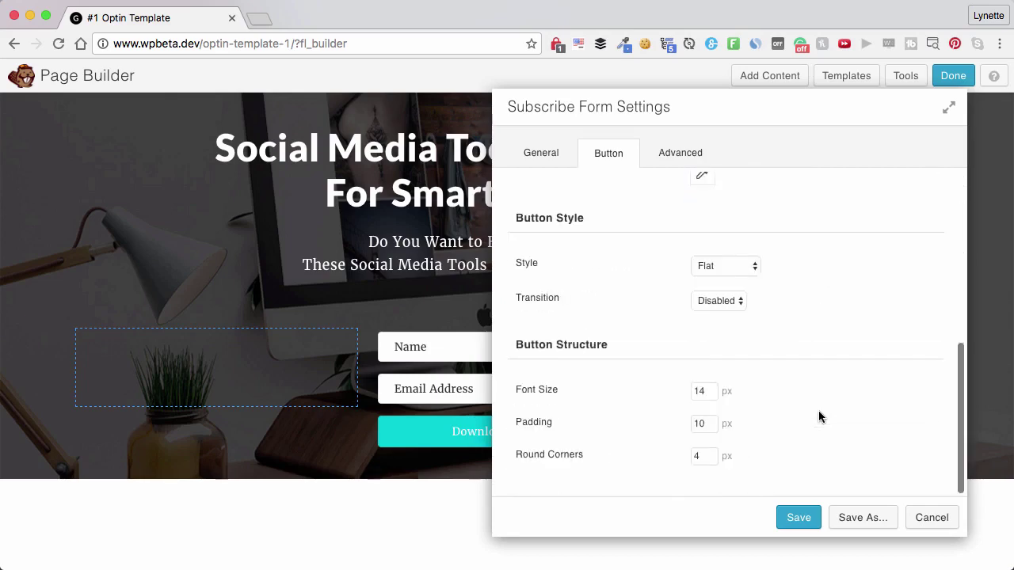
{"action": "left_click", "coordinate": [711, 391]}
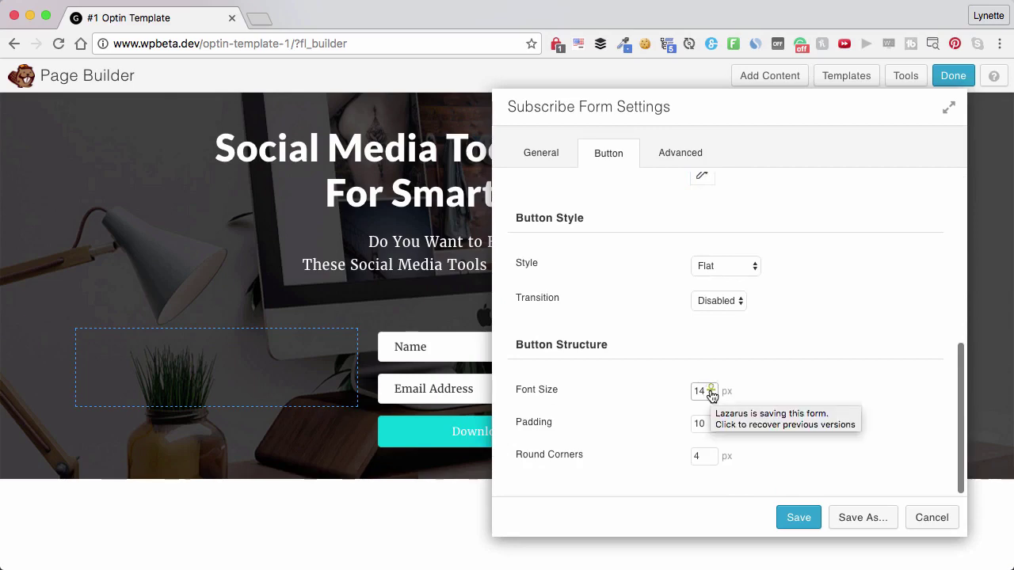
{"action": "key", "text": "BackSpace"}
{"action": "type", "text": "8"}
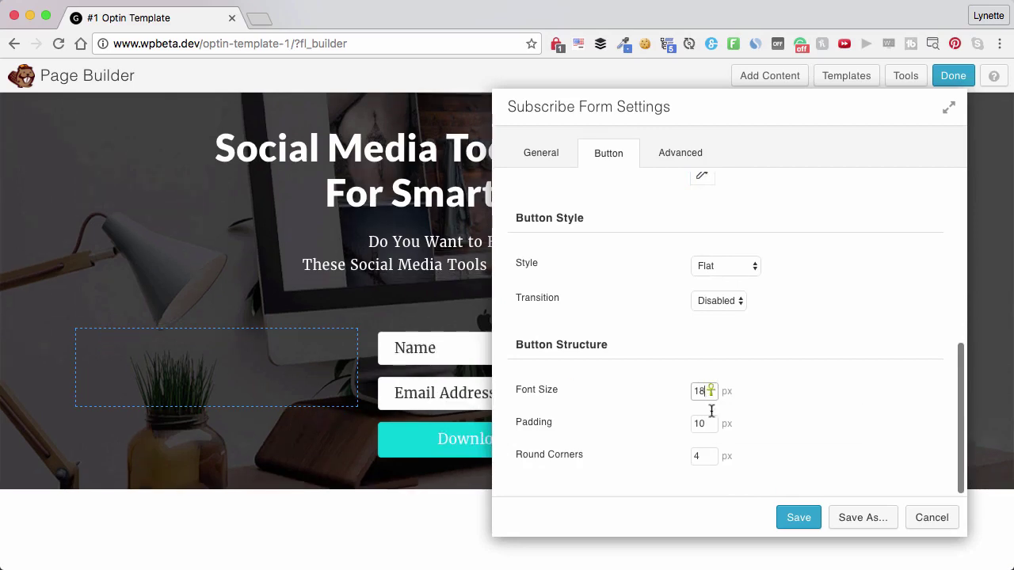
- Set the form button's round corners to 3 px and save the subscribe form settings
{"action": "left_click", "coordinate": [704, 454]}
{"action": "key", "text": "BackSpace"}
{"action": "type", "text": "3"}
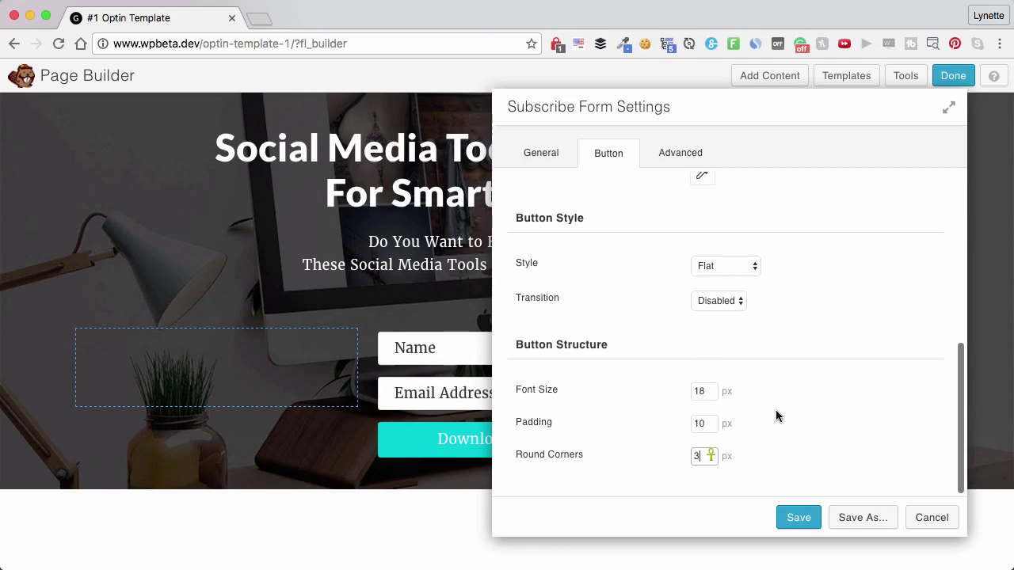
{"action": "scroll", "coordinate": [775, 411], "scroll_direction": "up", "scroll_amount": 10}
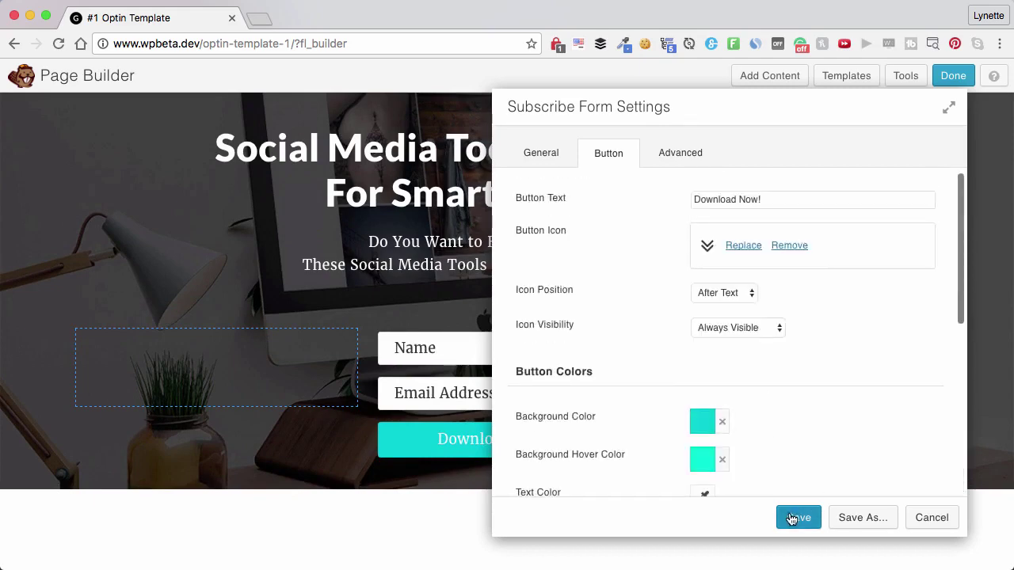
{"action": "left_click_drag", "start_coordinate": [777, 120], "coordinate": [387, 102]}
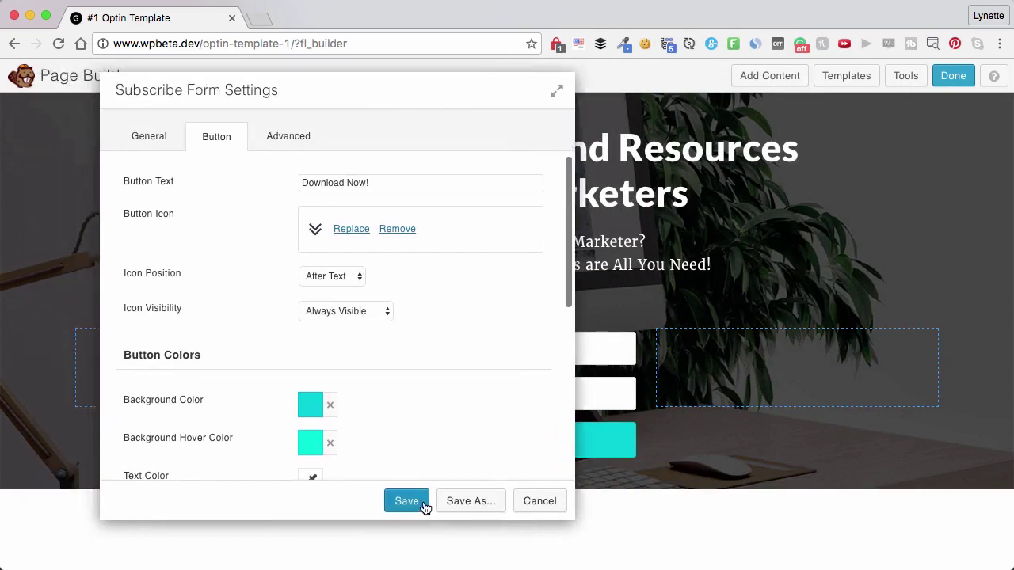
{"action": "left_click", "coordinate": [419, 504]}
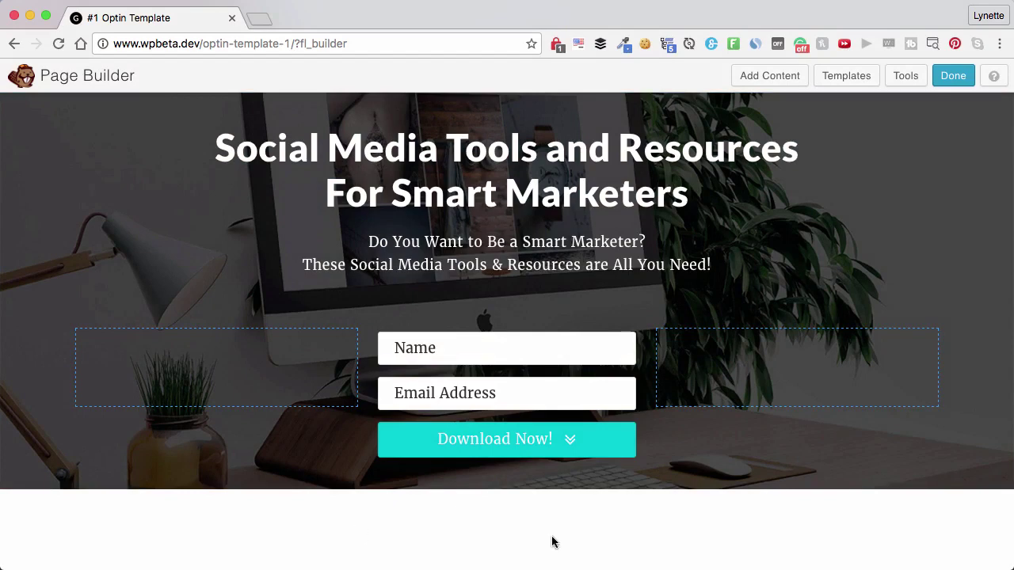
- Add a one-column row below the photo-background row and place a Text Editor module in it
{"action": "left_click", "coordinate": [788, 80]}
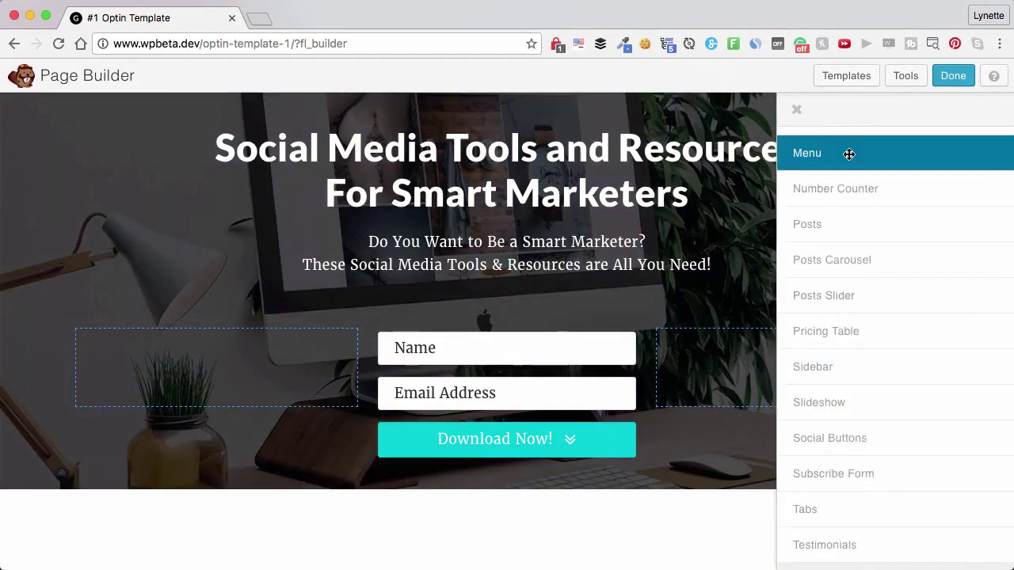
{"action": "scroll", "coordinate": [889, 261], "scroll_direction": "up", "scroll_amount": 5}
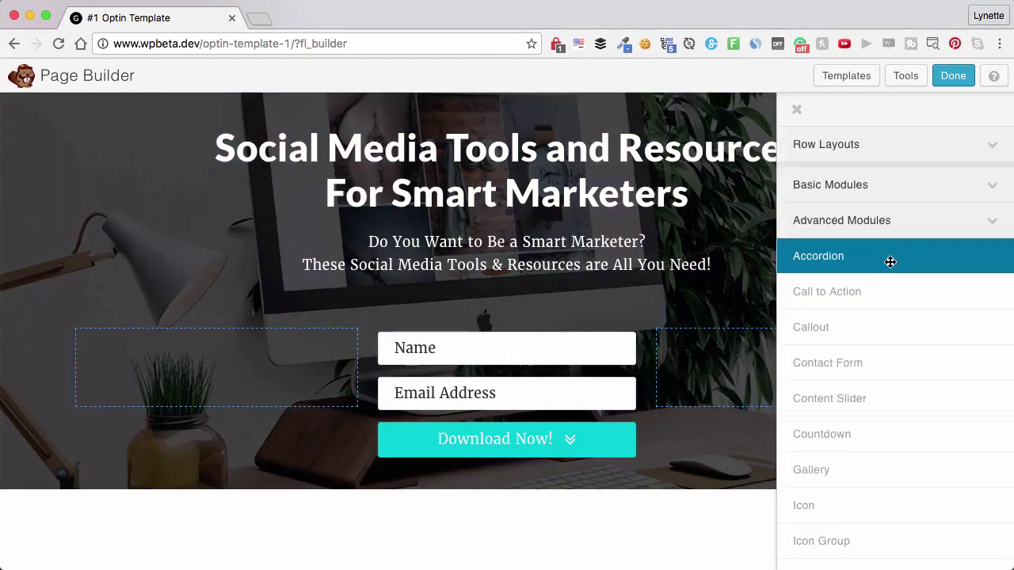
{"action": "left_click", "coordinate": [890, 156]}
{"action": "left_click_drag", "start_coordinate": [860, 179], "coordinate": [715, 537]}
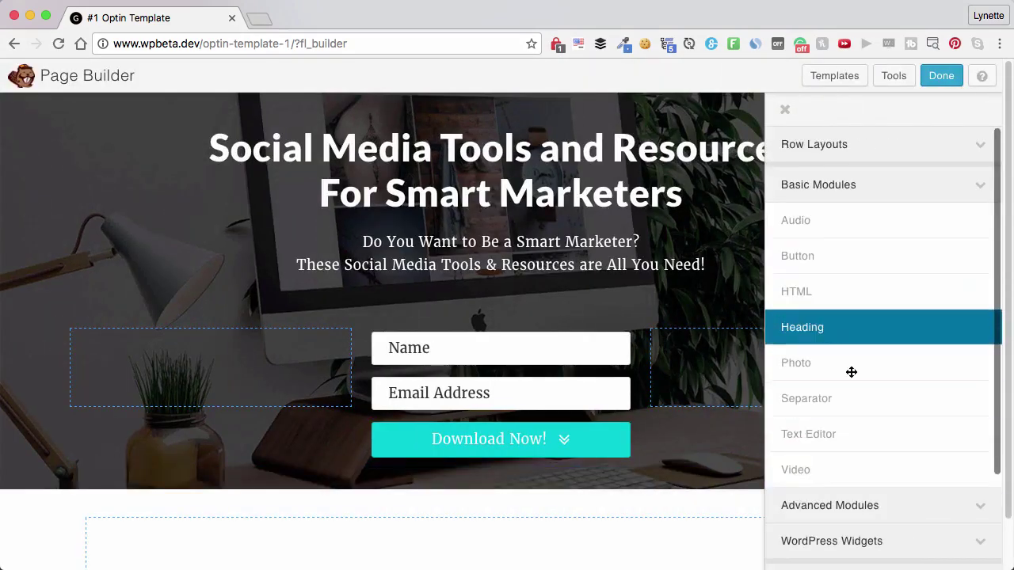
{"action": "left_click_drag", "start_coordinate": [829, 442], "coordinate": [623, 470]}
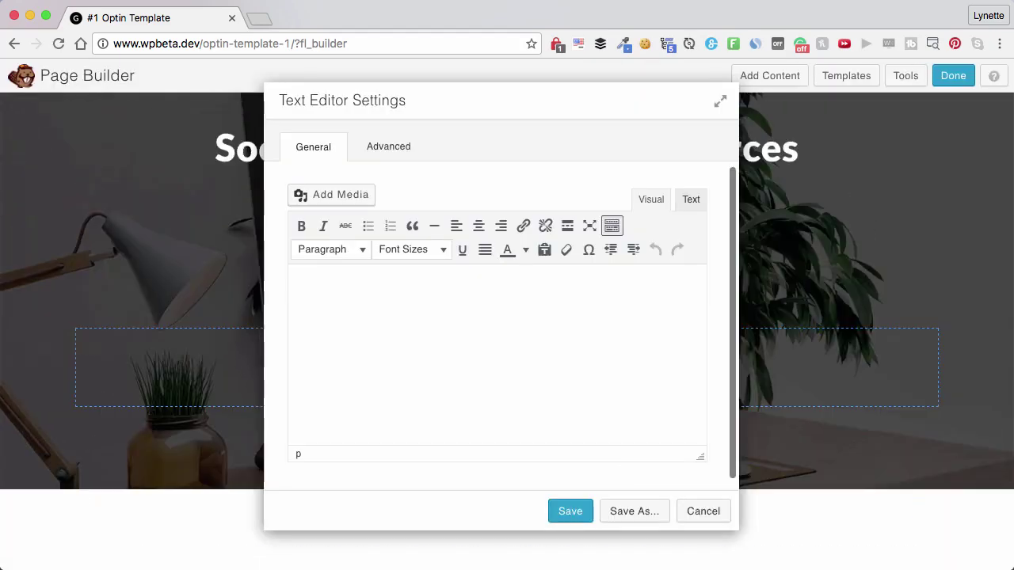
- Switch to the Word document opt-in-template-text and copy the paragraph starting "What do you think makes smart marketers so smart?"
{"action": "key", "text": "super+Tab"}
{"action": "scroll", "coordinate": [428, 447], "scroll_direction": "down", "scroll_amount": 5}
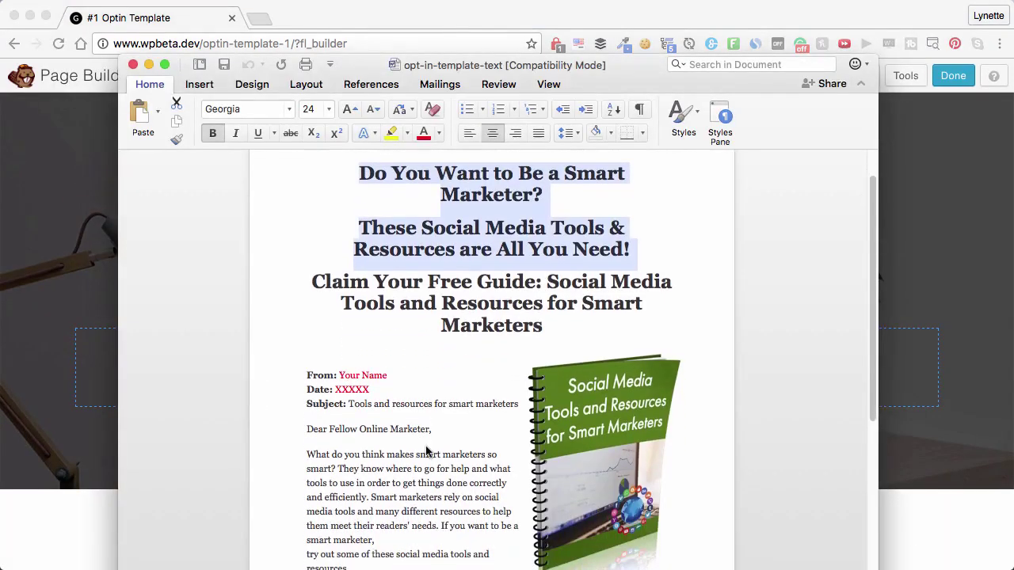
{"action": "left_click_drag", "start_coordinate": [307, 374], "coordinate": [349, 498]}
{"action": "right_click", "coordinate": [360, 438]}
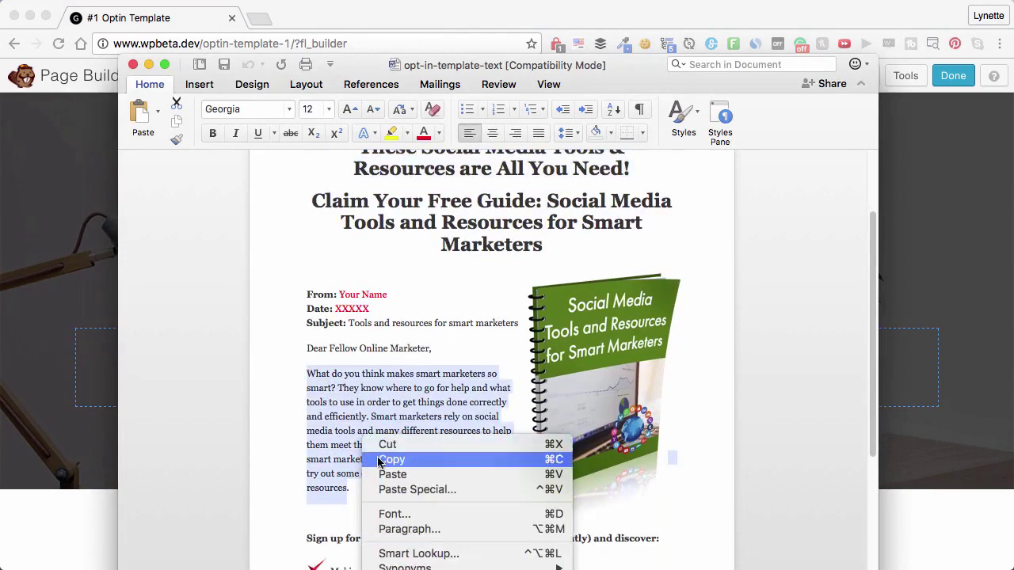
{"action": "left_click", "coordinate": [382, 461]}
- Return to the page builder, paste the copied paragraph into the text editor module and save it
{"action": "left_click", "coordinate": [489, 27]}
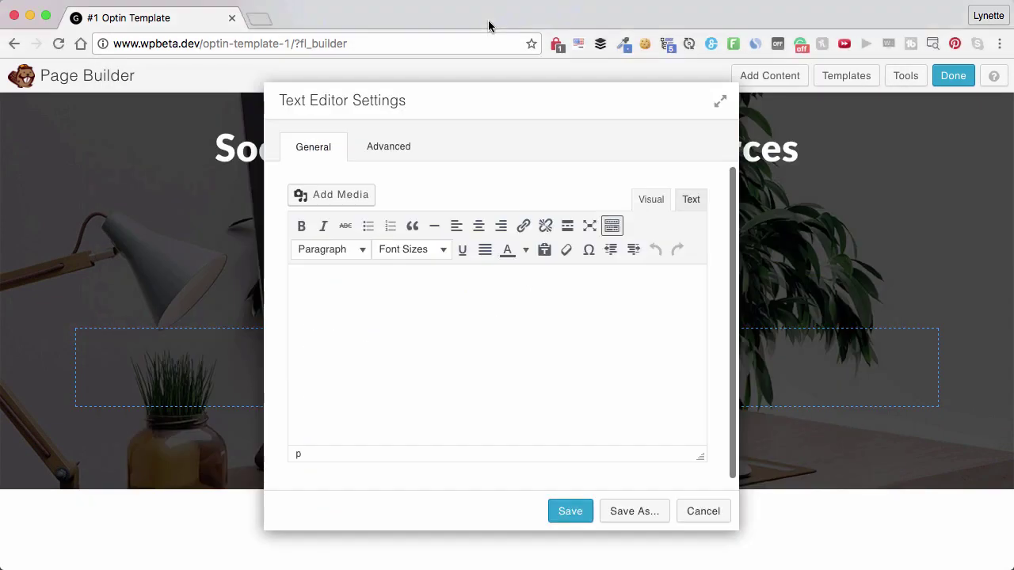
{"action": "left_click", "coordinate": [453, 374]}
{"action": "key", "text": "super+v"}
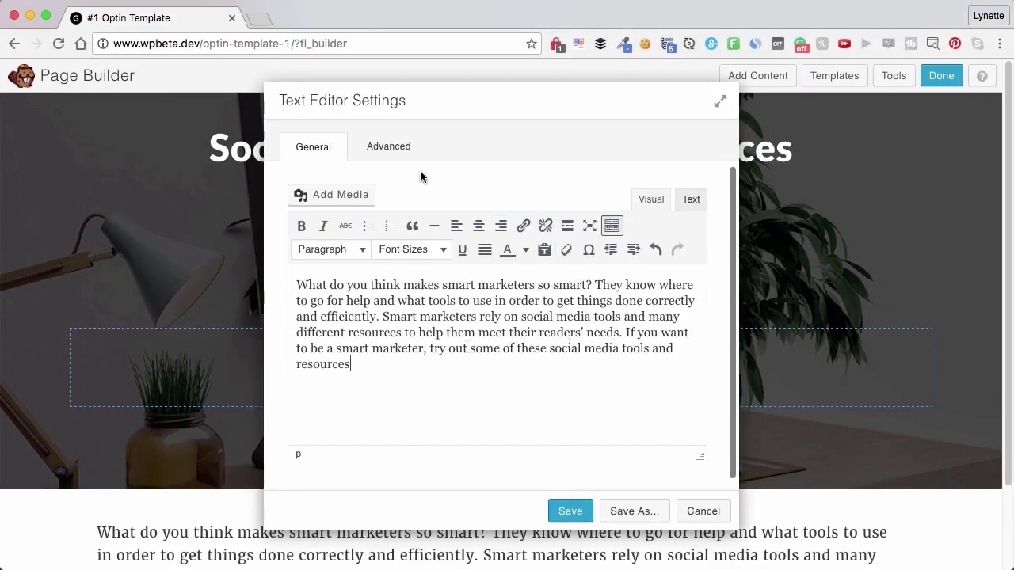
{"action": "left_click", "coordinate": [569, 511]}
{"action": "scroll", "coordinate": [761, 441], "scroll_direction": "down", "scroll_amount": 2}
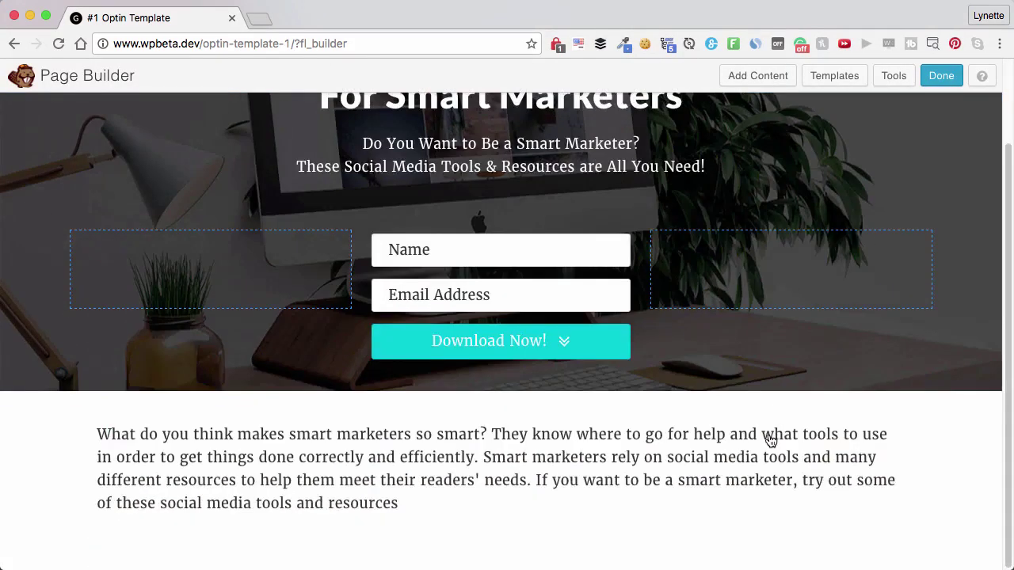
- Switch to the Word document and examine the "Sign up for this free report" line and its checklist
{"action": "key", "text": "super+Tab"}
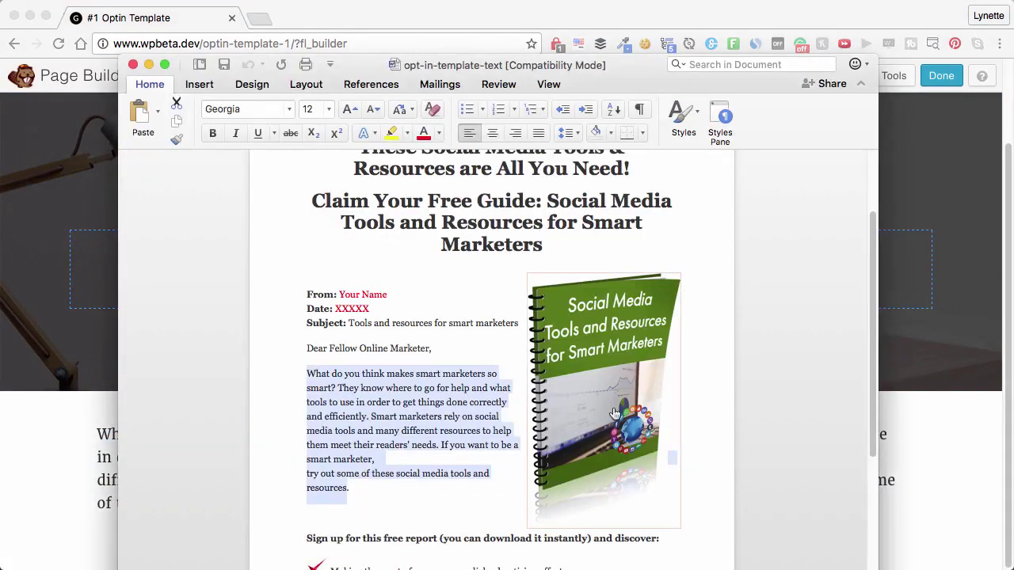
{"action": "scroll", "coordinate": [614, 413], "scroll_direction": "down", "scroll_amount": 6}
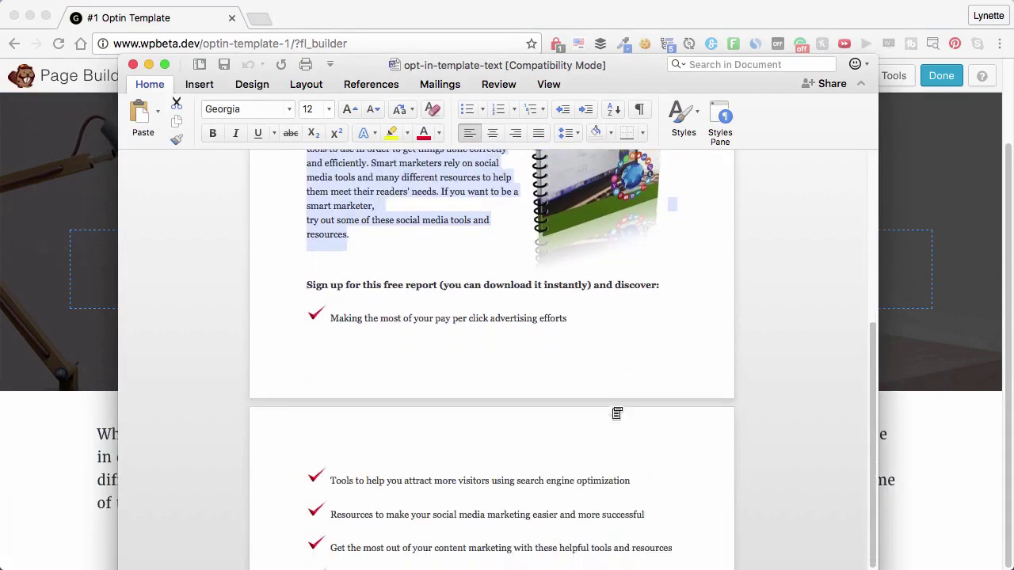
{"action": "scroll", "coordinate": [614, 413], "scroll_direction": "down", "scroll_amount": 2}
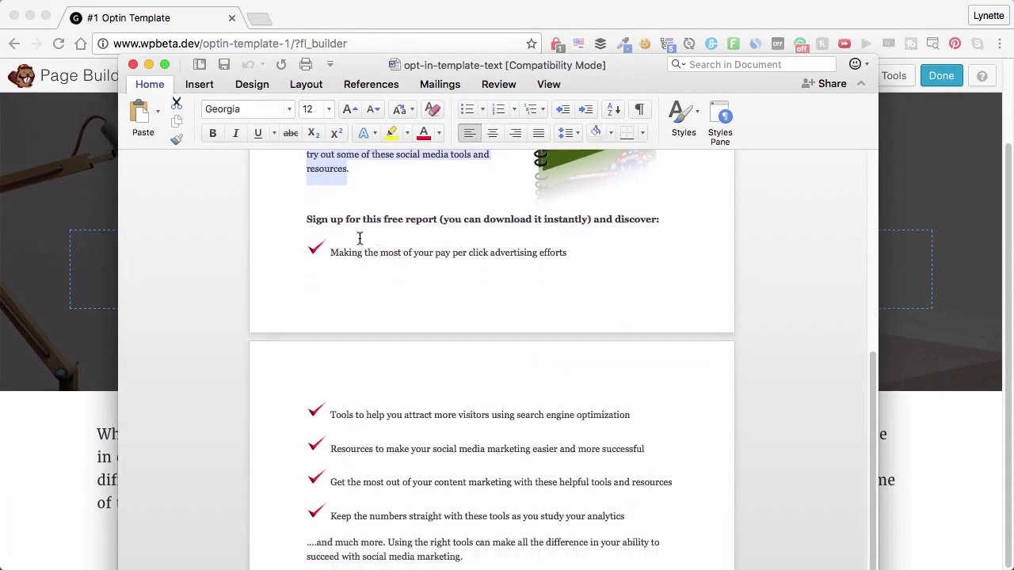
{"action": "left_click", "coordinate": [344, 214]}
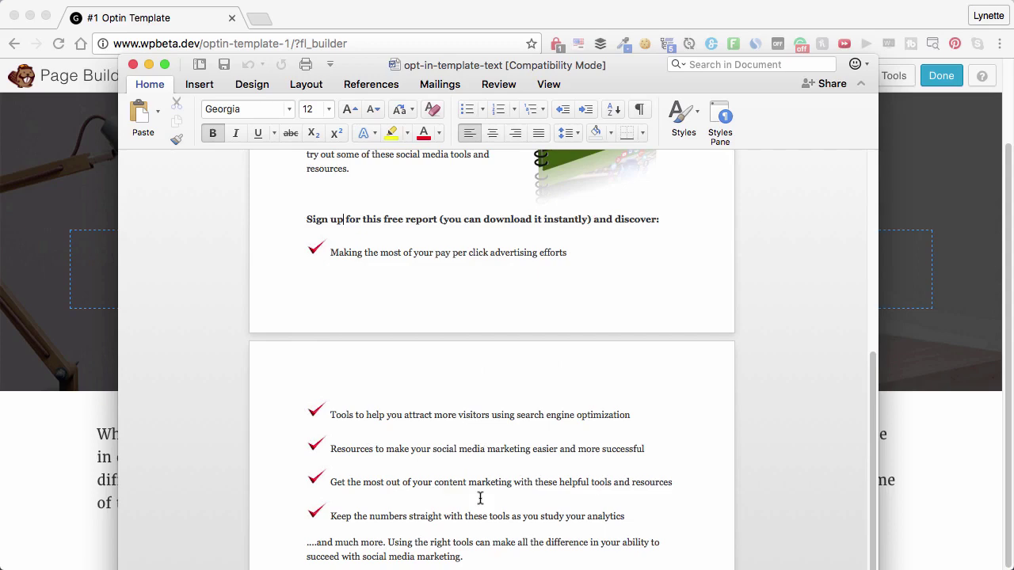
- Return to the page builder and place a two-column layout below the paragraph inside the copy-text row
{"action": "left_click", "coordinate": [79, 474]}
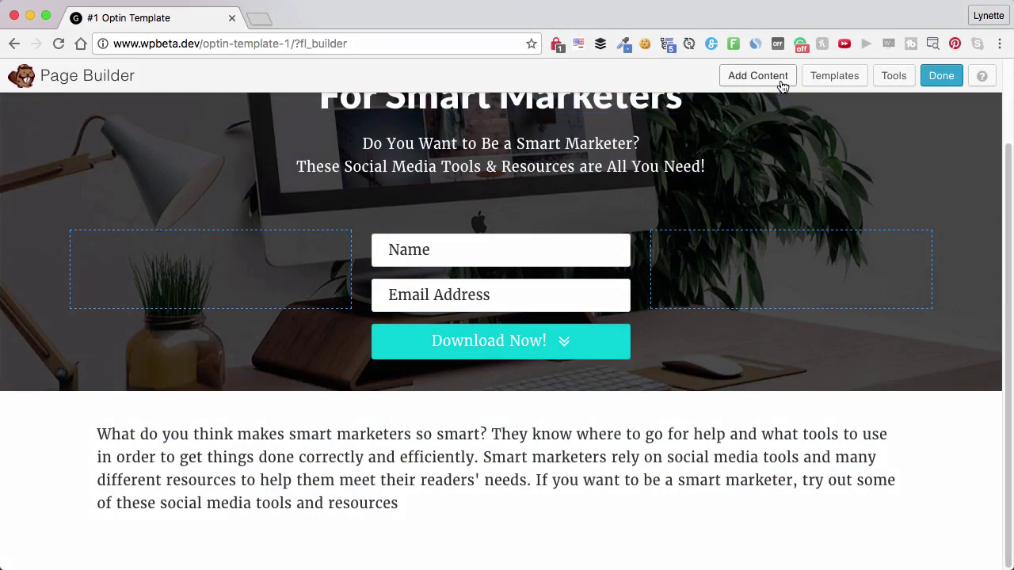
{"action": "left_click", "coordinate": [782, 83]}
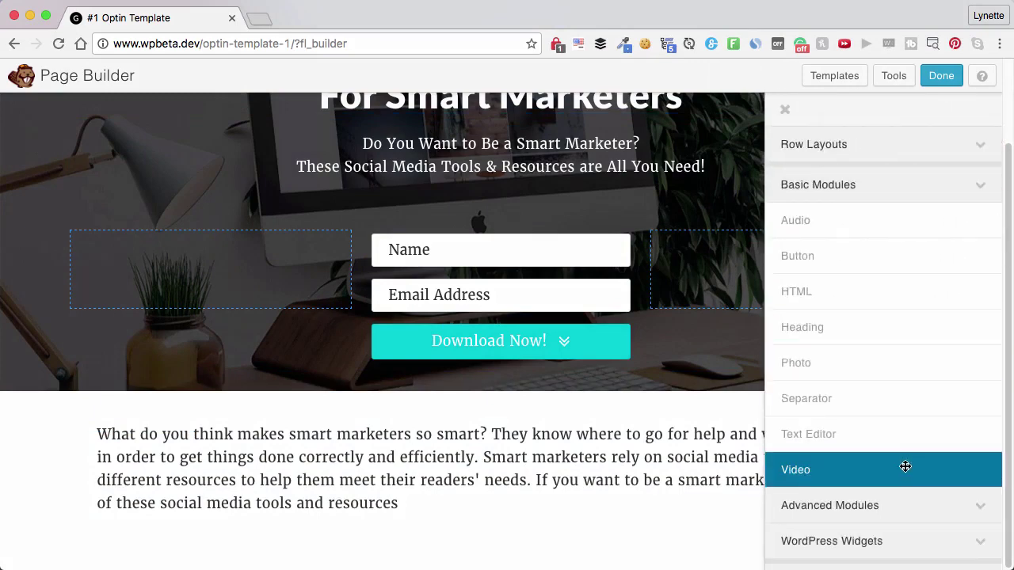
{"action": "left_click", "coordinate": [874, 505]}
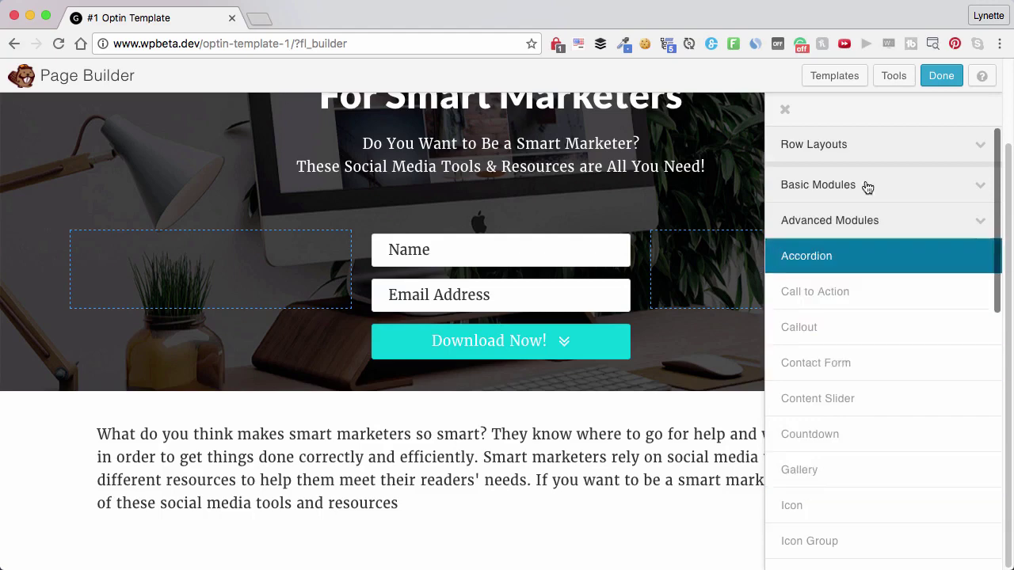
{"action": "left_click", "coordinate": [860, 158]}
{"action": "left_click_drag", "start_coordinate": [842, 214], "coordinate": [587, 537]}
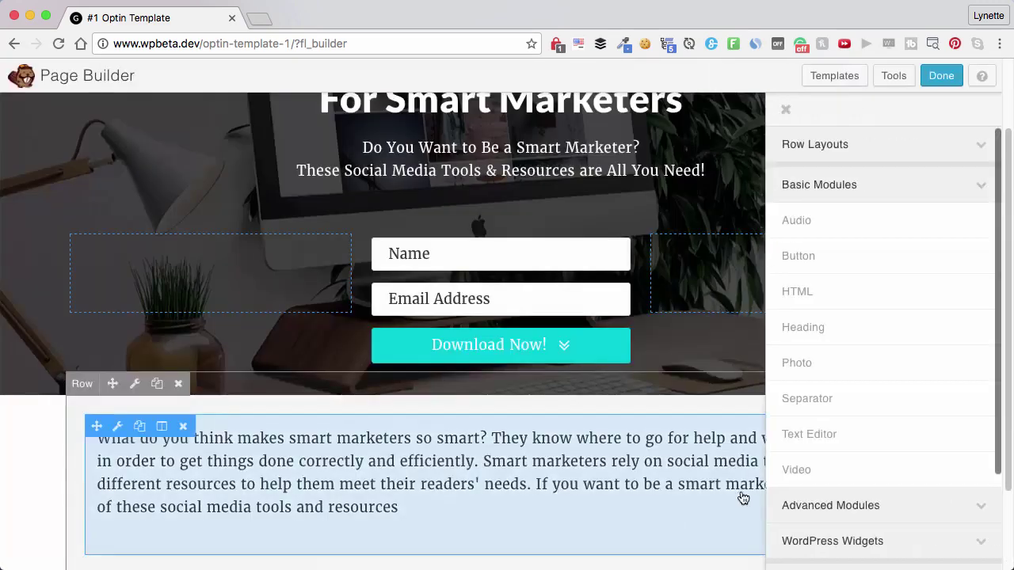
{"action": "scroll", "coordinate": [604, 494], "scroll_direction": "down", "scroll_amount": 2}
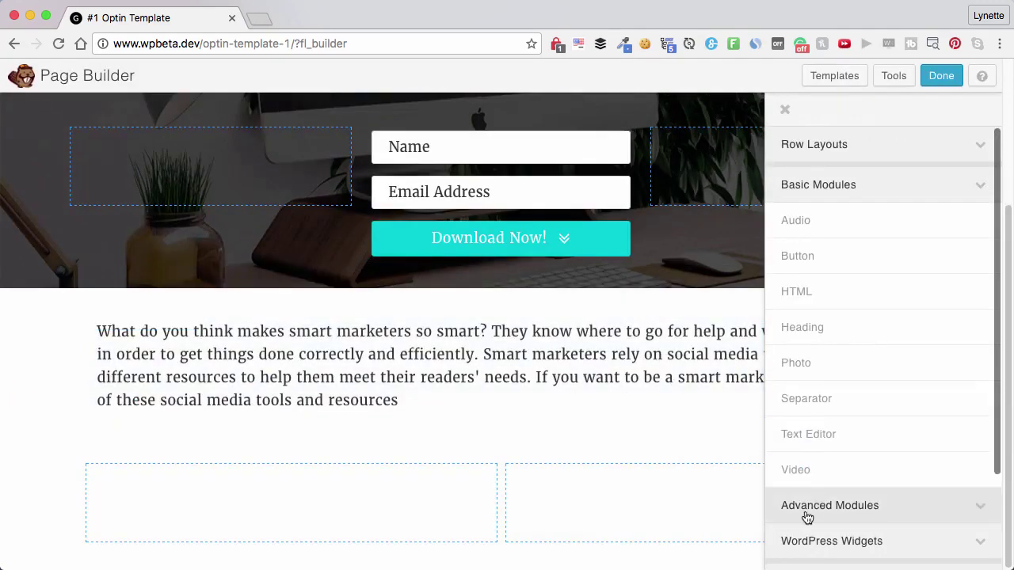
- Add an Icon module to the first of the two new columns and choose the solid Font Awesome check-circle icon, searching for "che"
{"action": "left_click", "coordinate": [808, 514]}
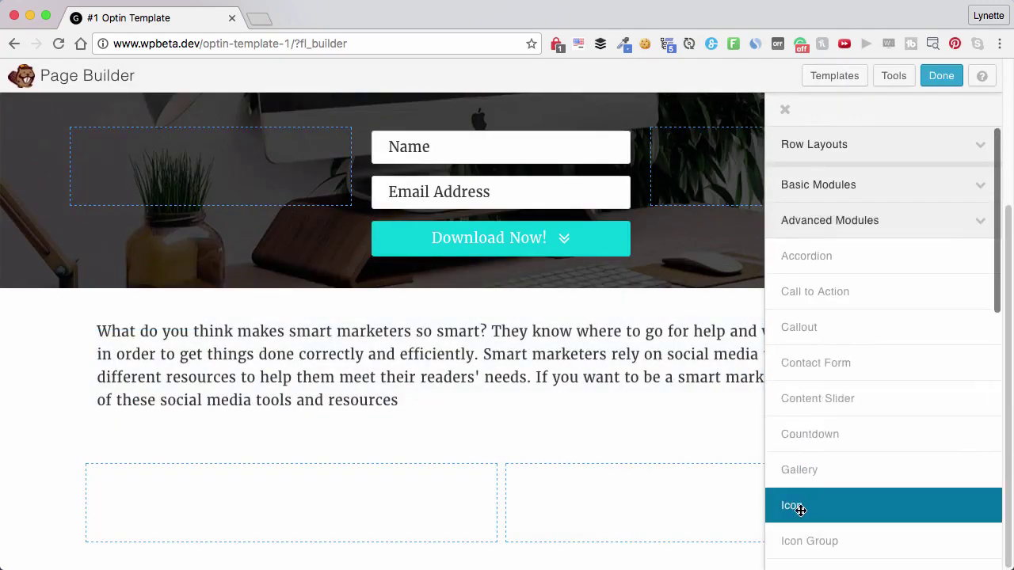
{"action": "left_click_drag", "start_coordinate": [806, 512], "coordinate": [365, 539]}
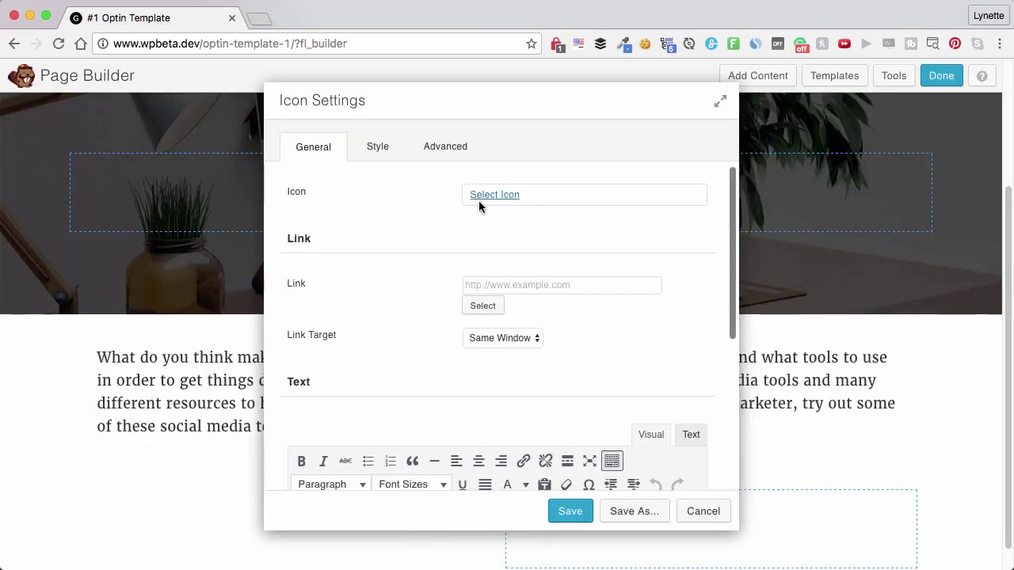
{"action": "left_click", "coordinate": [480, 198]}
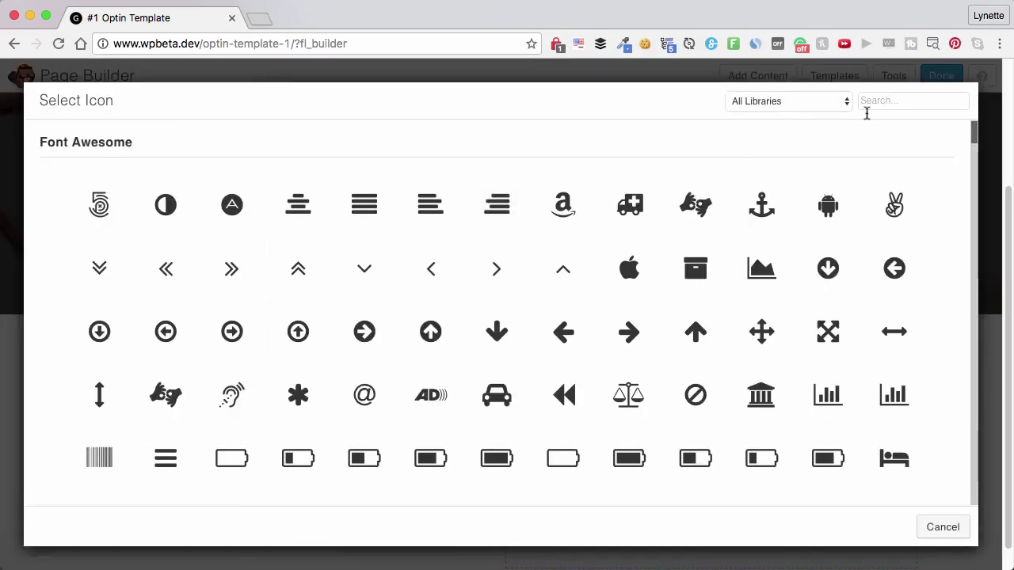
{"action": "scroll", "coordinate": [722, 233], "scroll_direction": "down", "scroll_amount": 15}
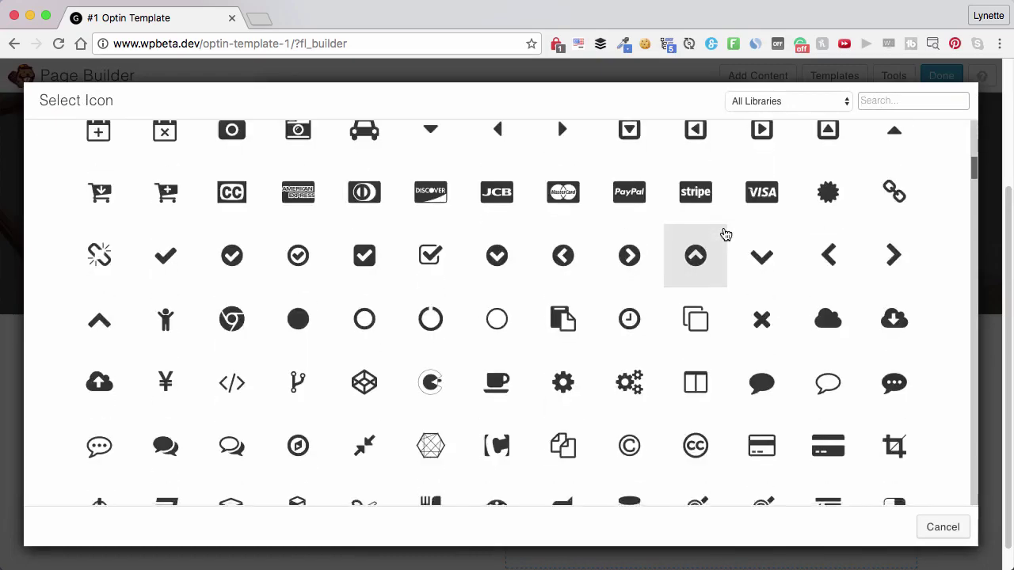
{"action": "scroll", "coordinate": [725, 234], "scroll_direction": "down", "scroll_amount": 10}
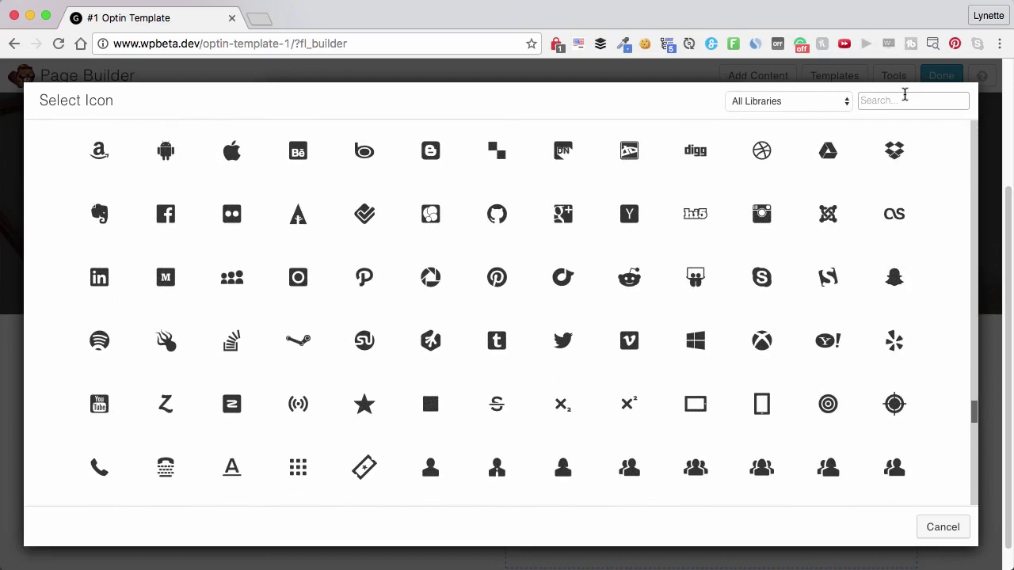
{"action": "left_click", "coordinate": [904, 96]}
{"action": "type", "text": "che"}
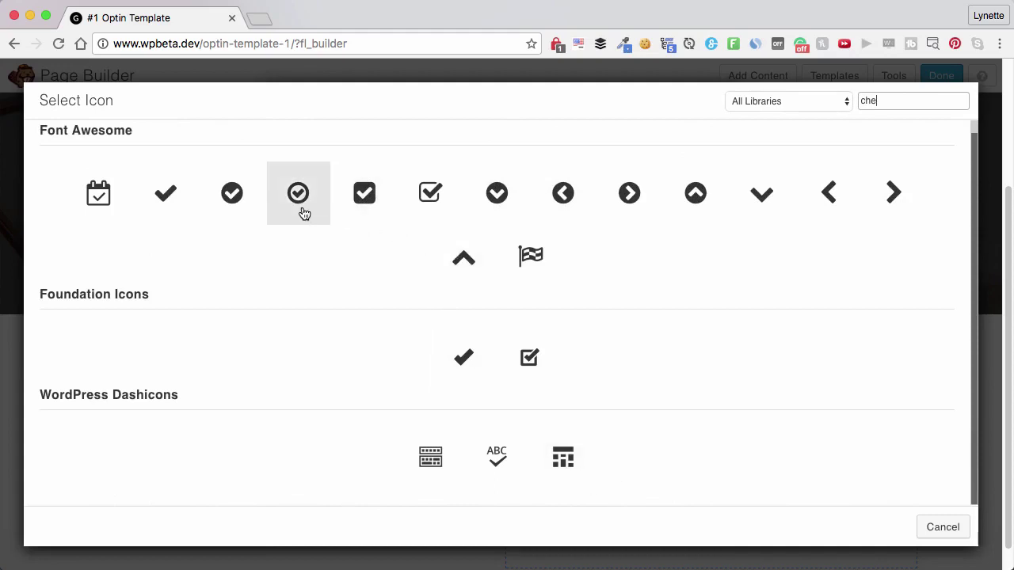
{"action": "left_click", "coordinate": [233, 194]}
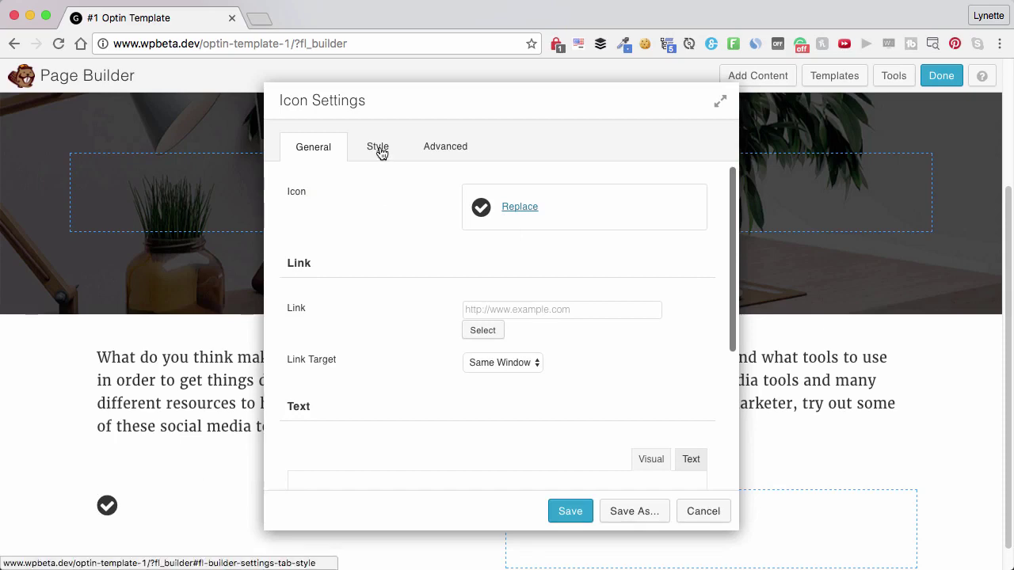
- Set the check icon's color to the #04ced8 preset and its size to 50 px, and save the module
{"action": "left_click", "coordinate": [380, 150]}
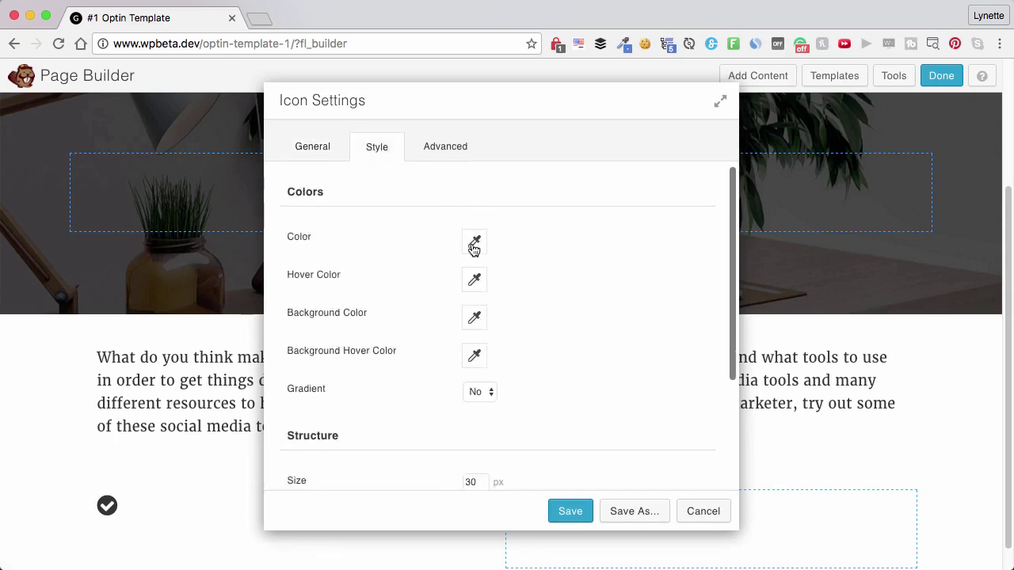
{"action": "left_click", "coordinate": [474, 249]}
{"action": "left_click", "coordinate": [522, 482]}
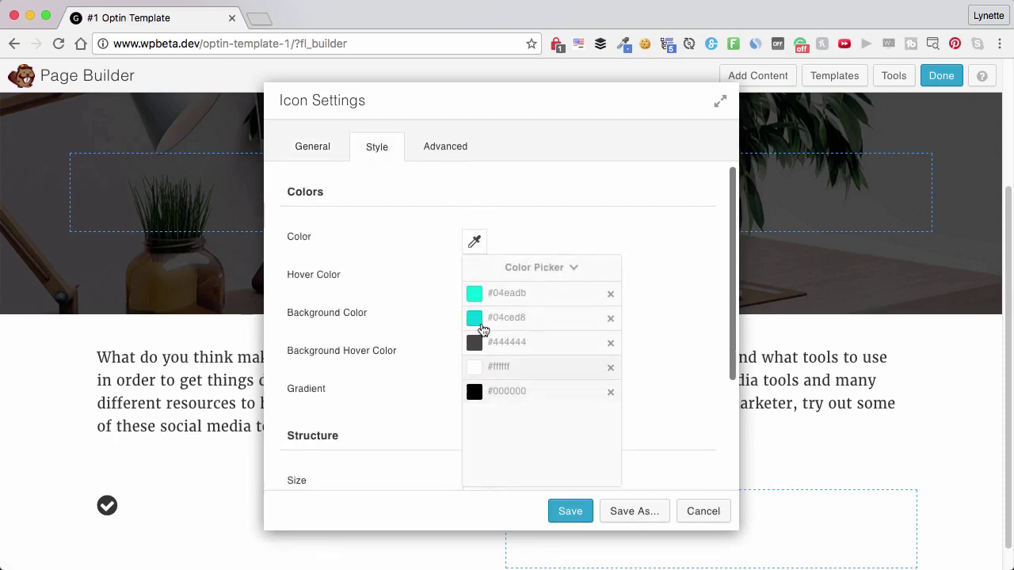
{"action": "left_click", "coordinate": [483, 327]}
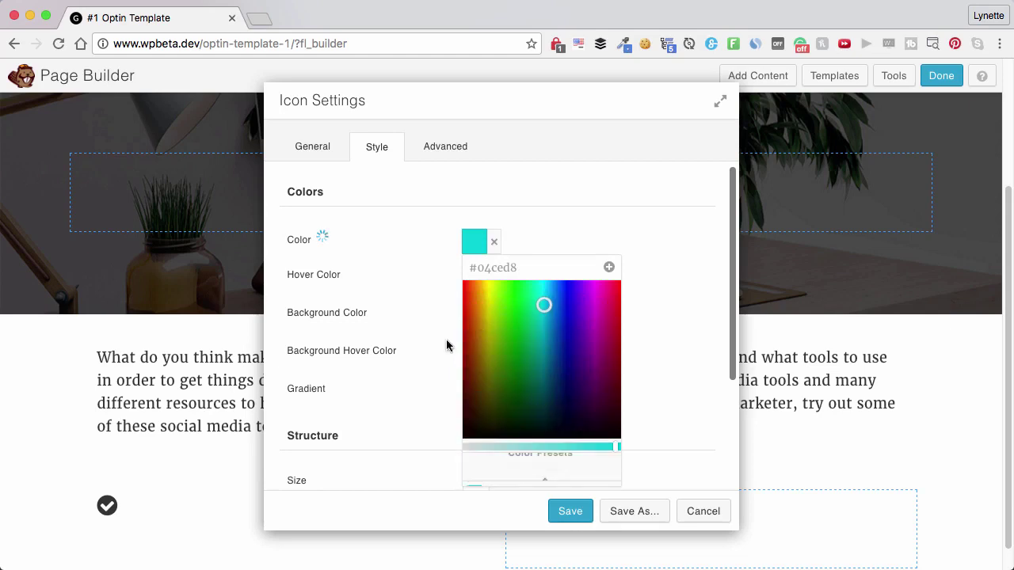
{"action": "left_click", "coordinate": [668, 242]}
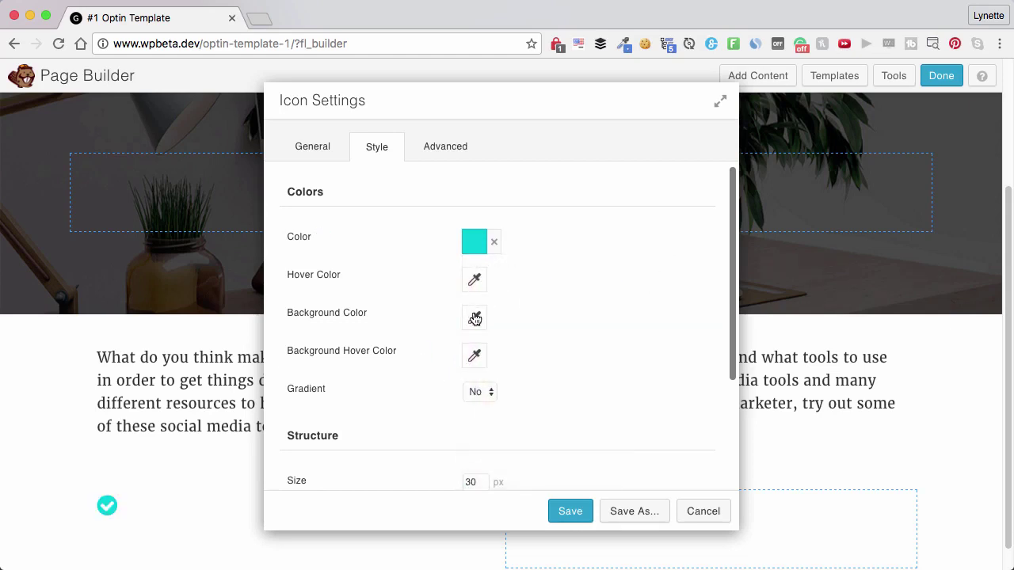
{"action": "scroll", "coordinate": [548, 356], "scroll_direction": "down", "scroll_amount": 3}
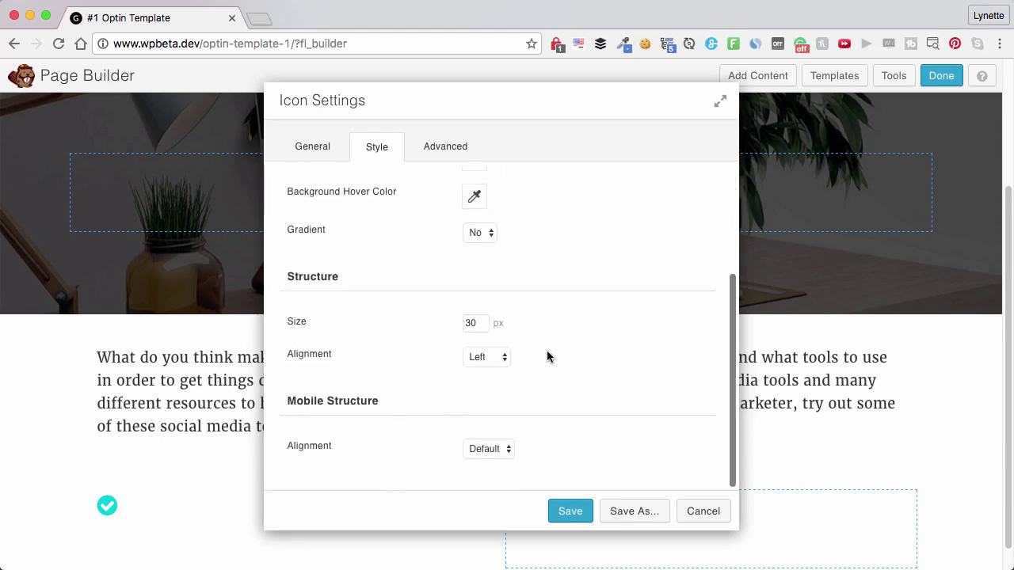
{"action": "double_click", "coordinate": [475, 322]}
{"action": "type", "text": "5"}
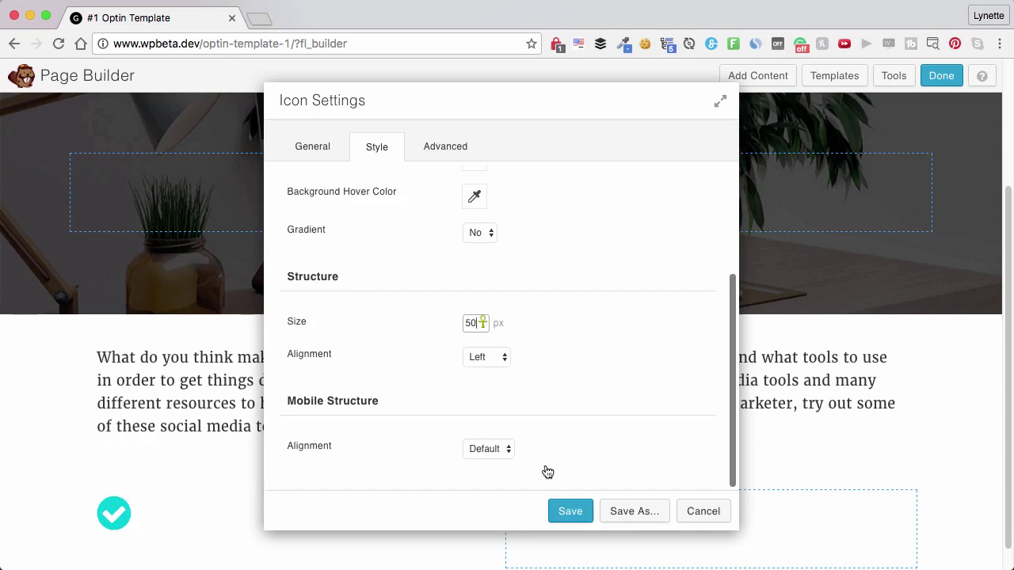
{"action": "left_click", "coordinate": [560, 509]}
- Copy "Making the most of your pay per click advertising efforts" from the Word document into the icon module's text and save it
{"action": "scroll", "coordinate": [661, 353], "scroll_direction": "down", "scroll_amount": 1}
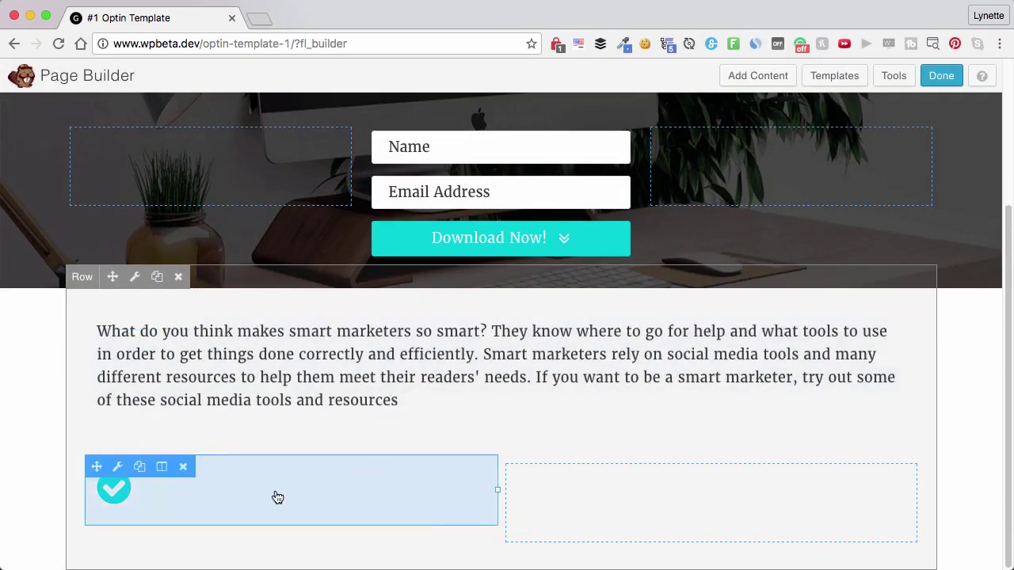
{"action": "left_click", "coordinate": [277, 497]}
{"action": "scroll", "coordinate": [480, 387], "scroll_direction": "down", "scroll_amount": 5}
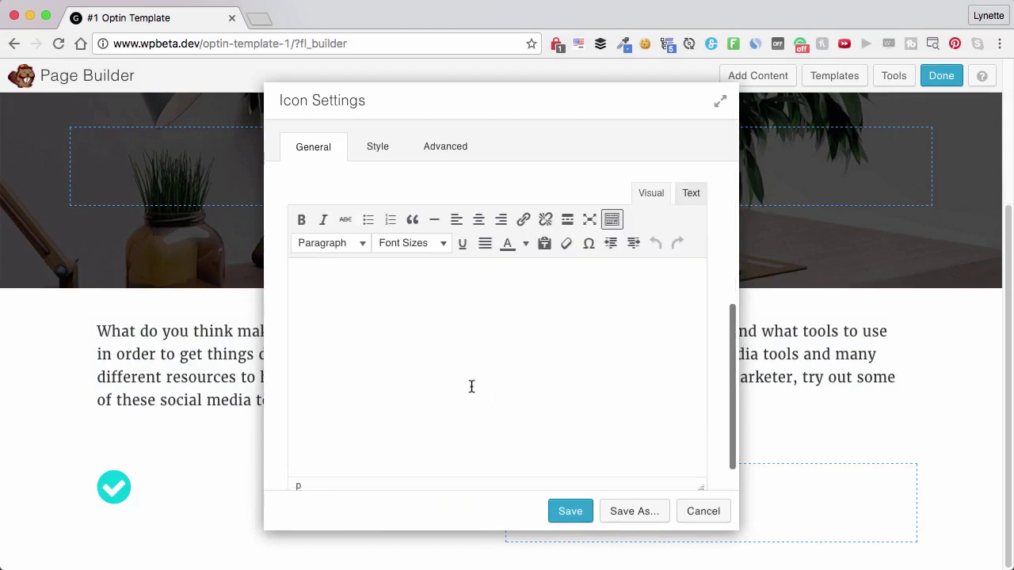
{"action": "key", "text": "super+Tab"}
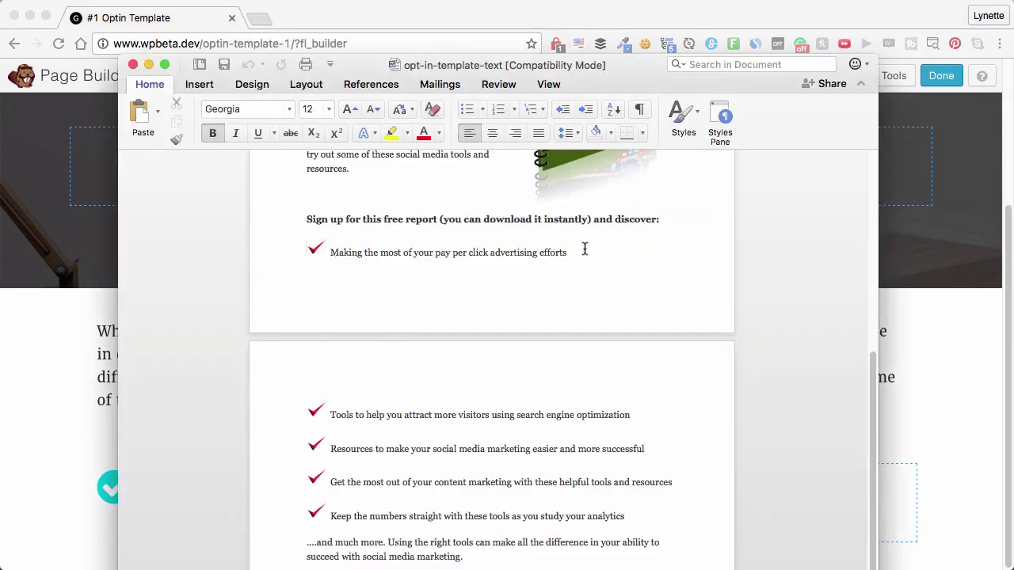
{"action": "left_click_drag", "start_coordinate": [584, 250], "coordinate": [339, 246]}
{"action": "key", "text": "super+c"}
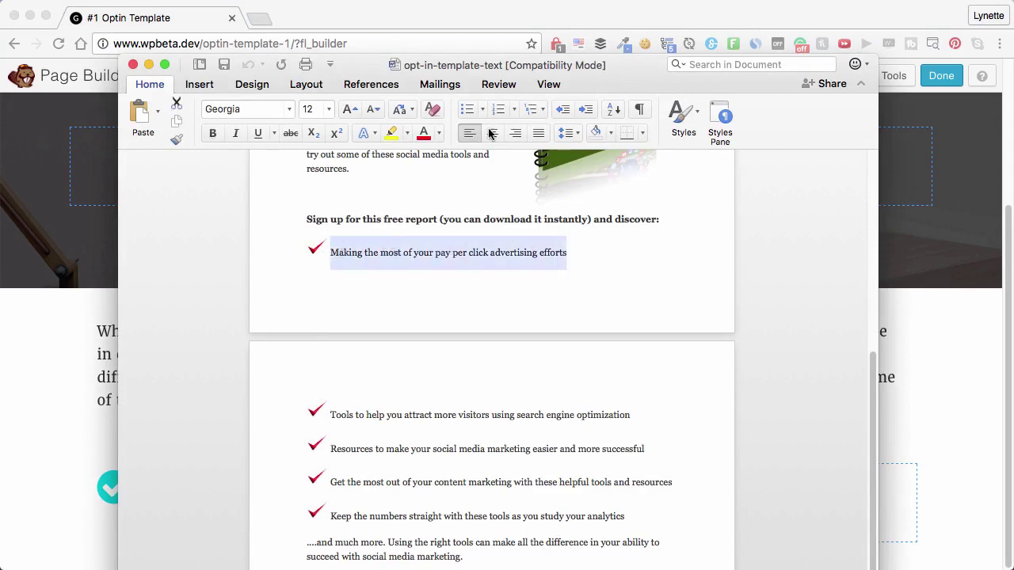
{"action": "key", "text": "super+Tab"}
{"action": "key", "text": "super+v"}
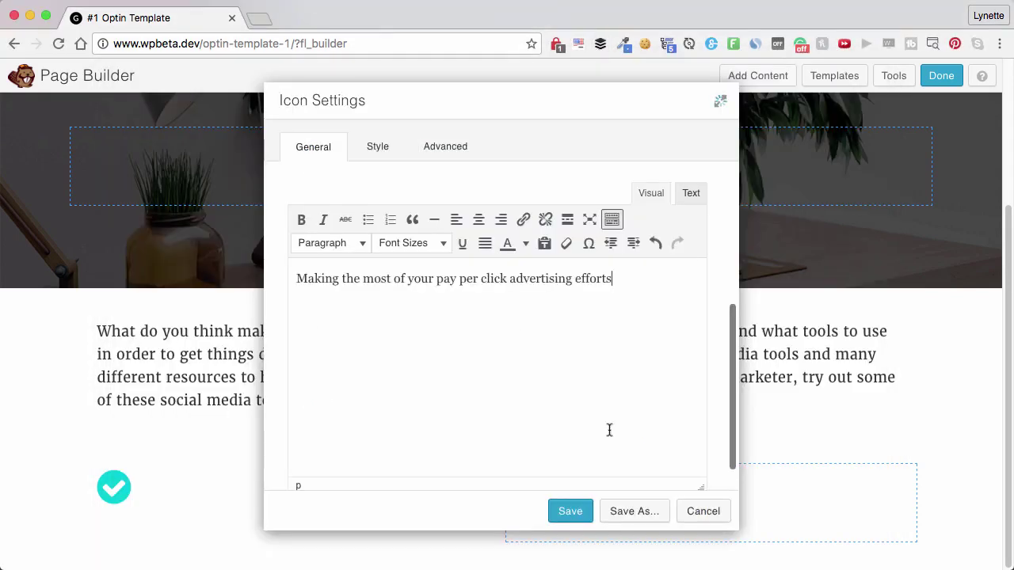
{"action": "left_click", "coordinate": [569, 513]}
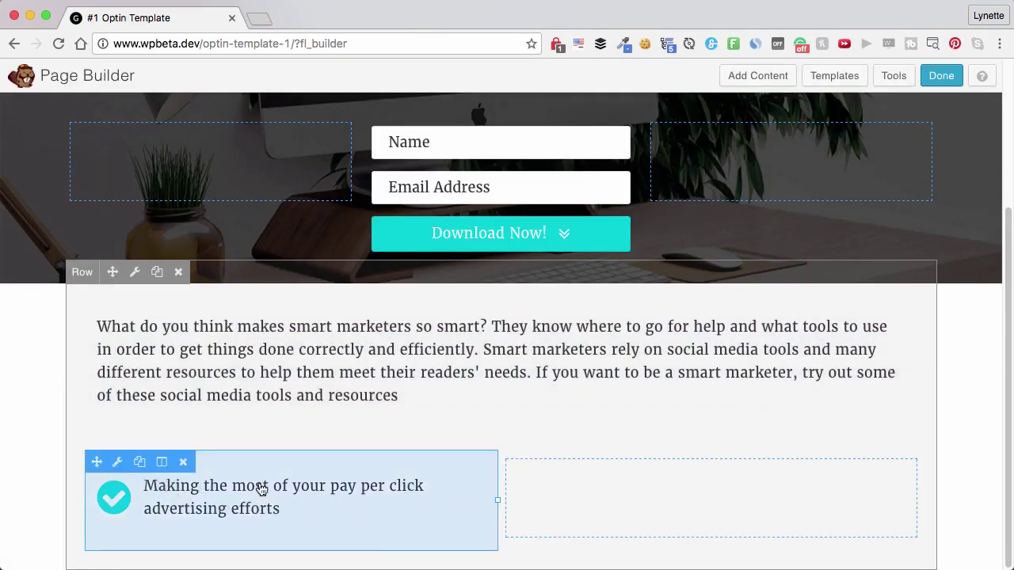
- Duplicate the icon module three times and move two of the copies into the empty second column
{"action": "left_click", "coordinate": [140, 461]}
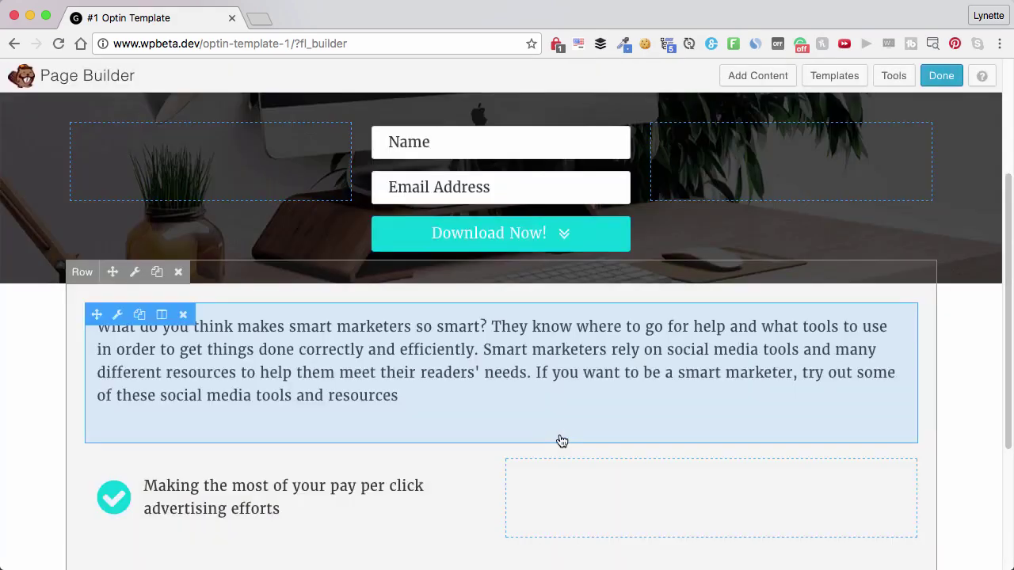
{"action": "scroll", "coordinate": [559, 441], "scroll_direction": "down", "scroll_amount": 5}
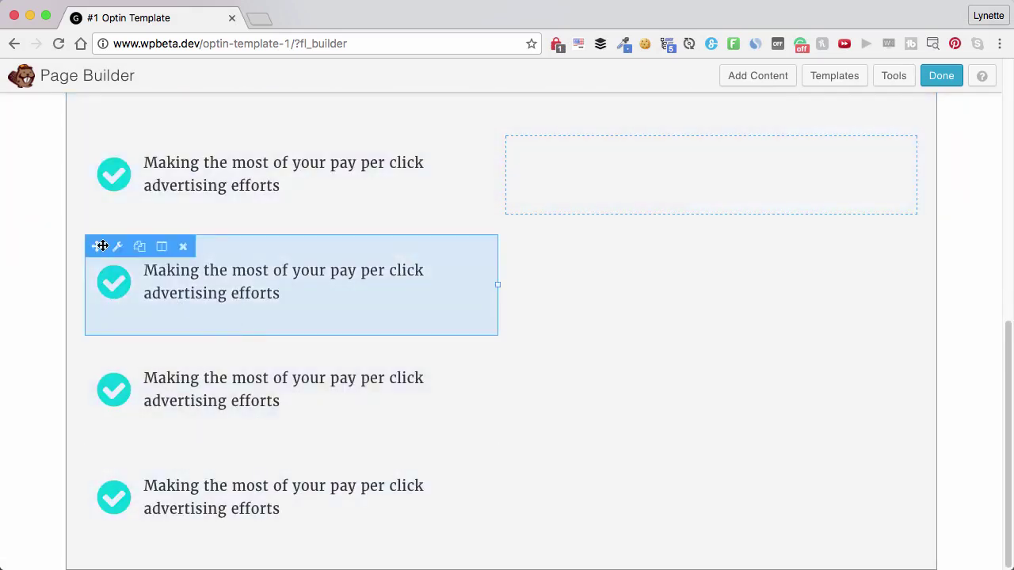
{"action": "left_click_drag", "start_coordinate": [96, 247], "coordinate": [548, 225]}
{"action": "left_click_drag", "start_coordinate": [95, 246], "coordinate": [518, 369]}
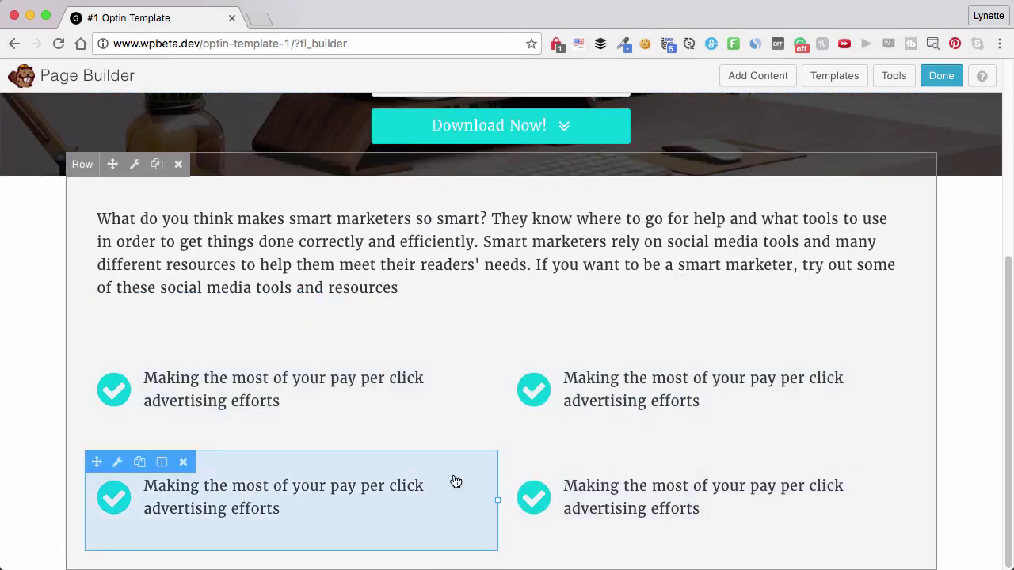
- Replace the second column's upper icon text with "Tools to help you attract more visitors using search engine optimization" from the Word document and save it
{"action": "key", "text": "super+Tab"}
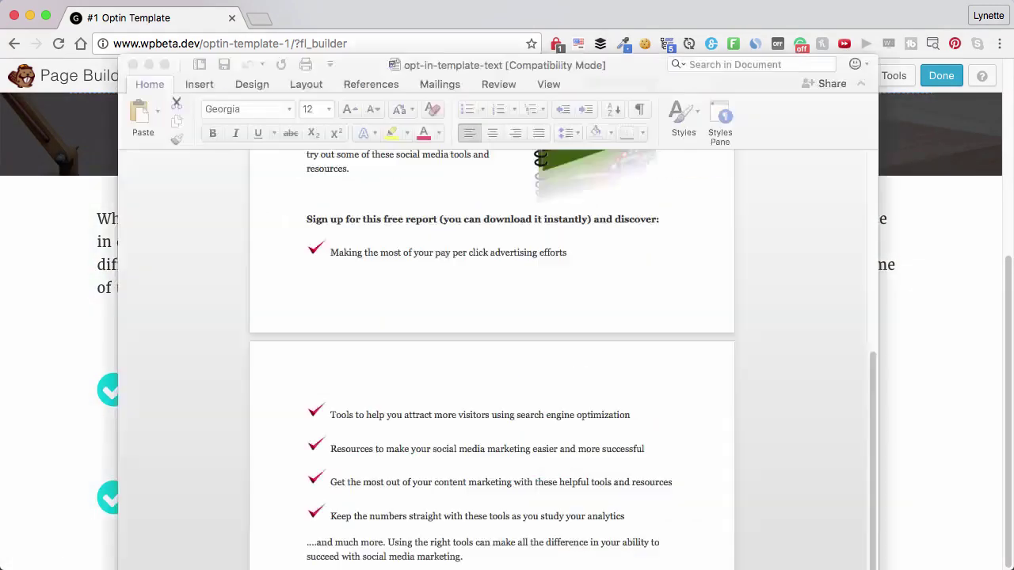
{"action": "left_click_drag", "start_coordinate": [332, 416], "coordinate": [619, 422]}
{"action": "key", "text": "super+c"}
{"action": "left_click", "coordinate": [59, 420]}
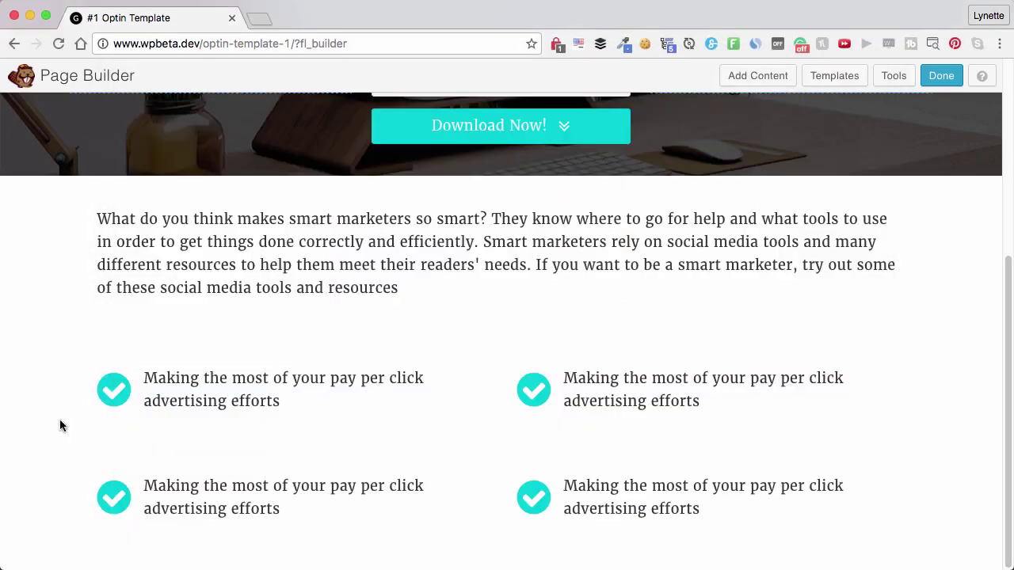
{"action": "left_click", "coordinate": [592, 405]}
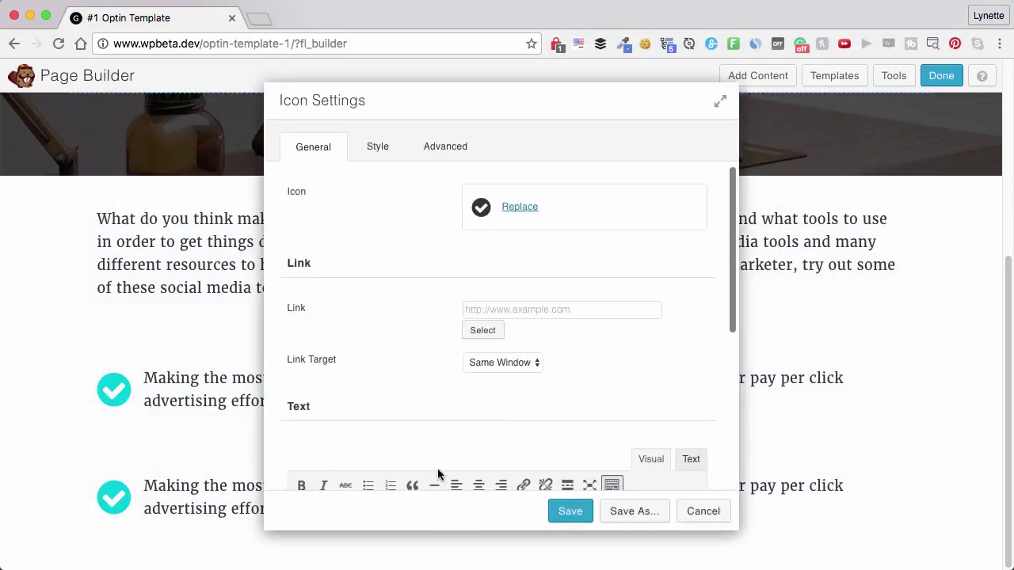
{"action": "scroll", "coordinate": [464, 386], "scroll_direction": "down", "scroll_amount": 5}
{"action": "key", "text": "super+a"}
{"action": "key", "text": "super+v"}
{"action": "left_click", "coordinate": [572, 513]}
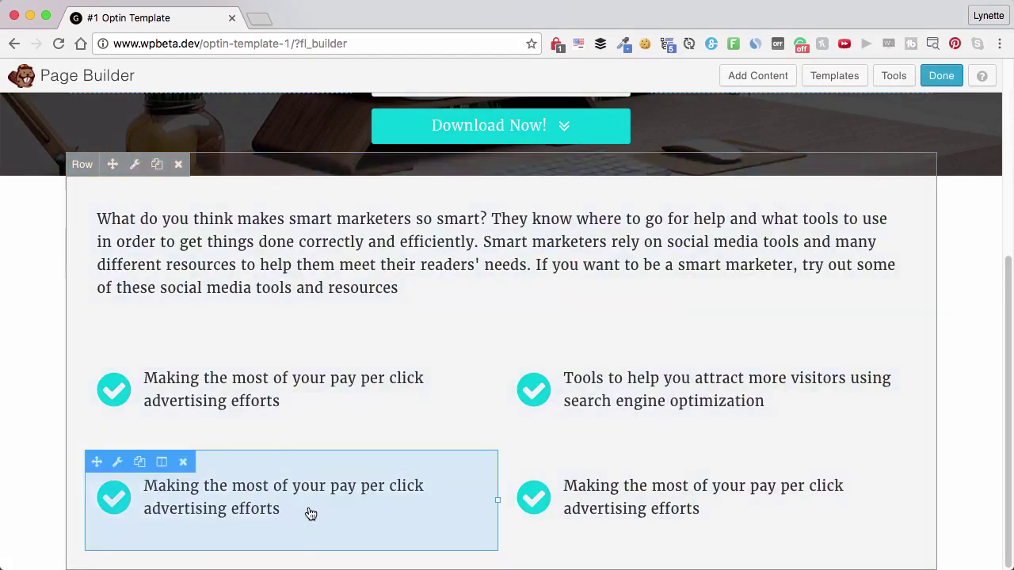
- Replace the first column's lower icon text with "Resources to make your social media marketing easier and more successful" from the Word document and save it
{"action": "key", "text": "super+Tab"}
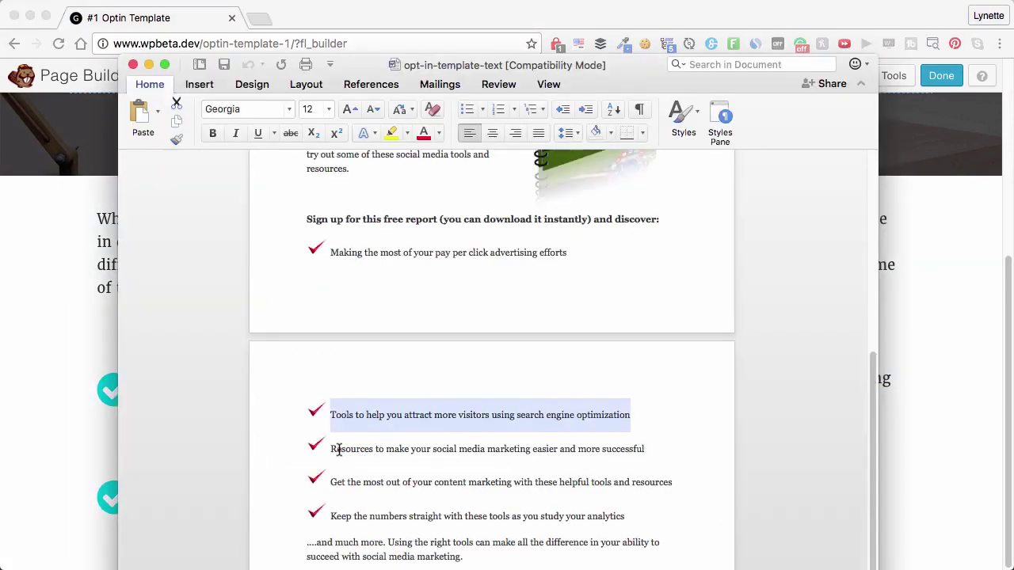
{"action": "left_click_drag", "start_coordinate": [332, 449], "coordinate": [642, 451]}
{"action": "key", "text": "ctrl+c"}
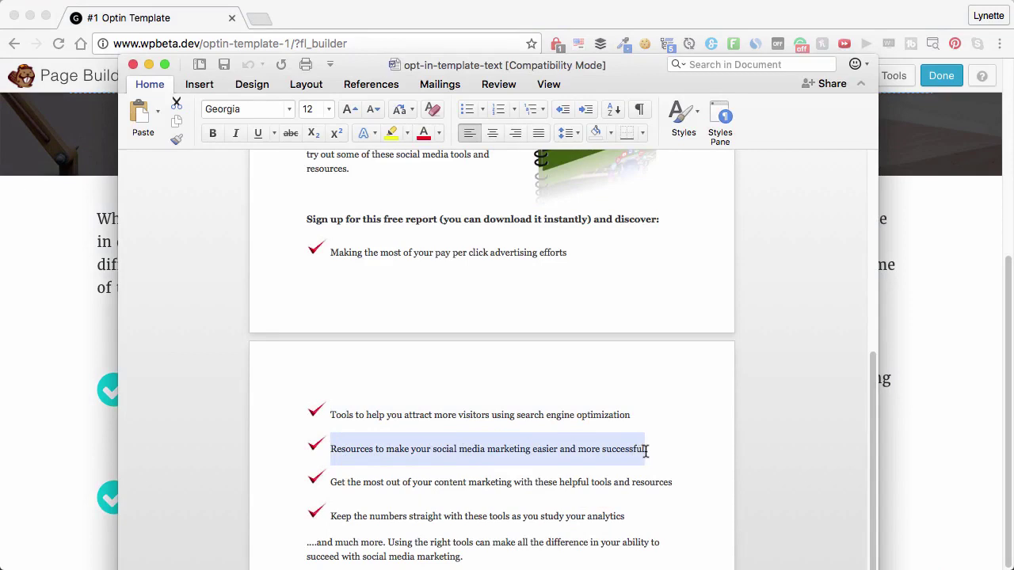
{"action": "left_click", "coordinate": [911, 412]}
{"action": "scroll", "coordinate": [387, 418], "scroll_direction": "down", "scroll_amount": 5}
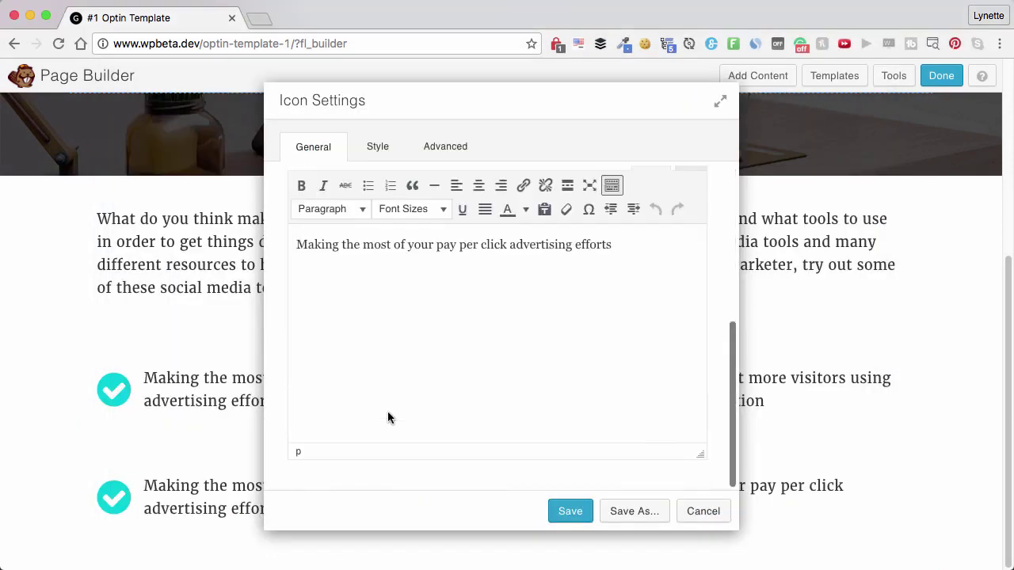
{"action": "key", "text": "ctrl+a"}
{"action": "key", "text": "ctrl+v"}
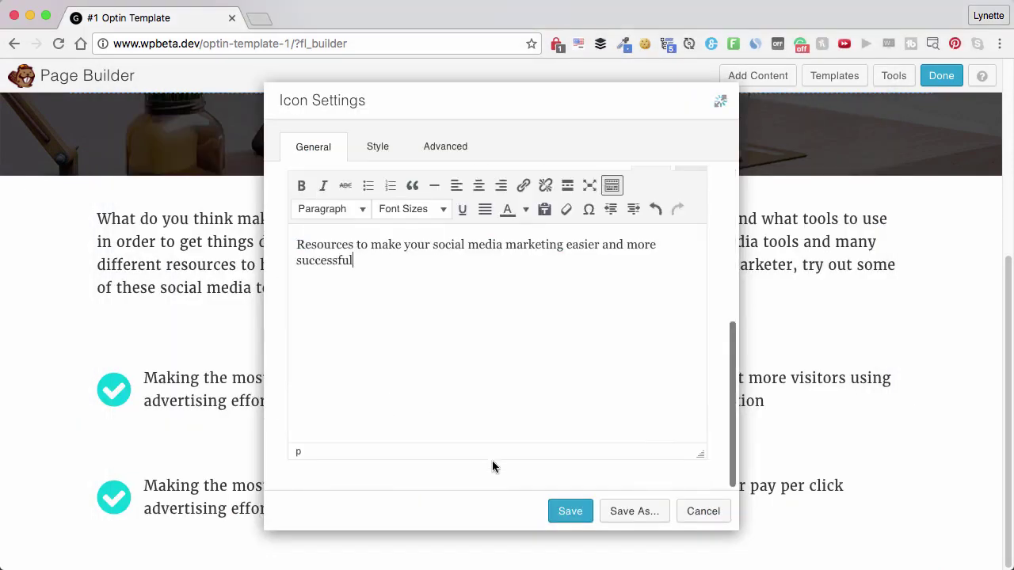
{"action": "left_click", "coordinate": [569, 510]}
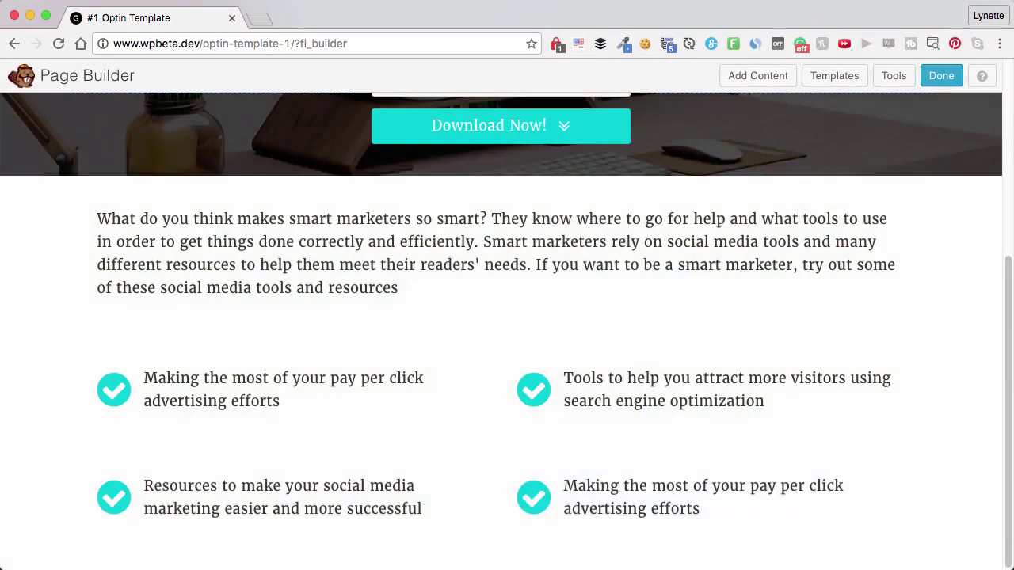
- Replace the second column's lower icon text with "Get the most out of your content marketing with these helpful tools and resources" from the Word document and save
{"action": "key", "text": "super+Tab"}
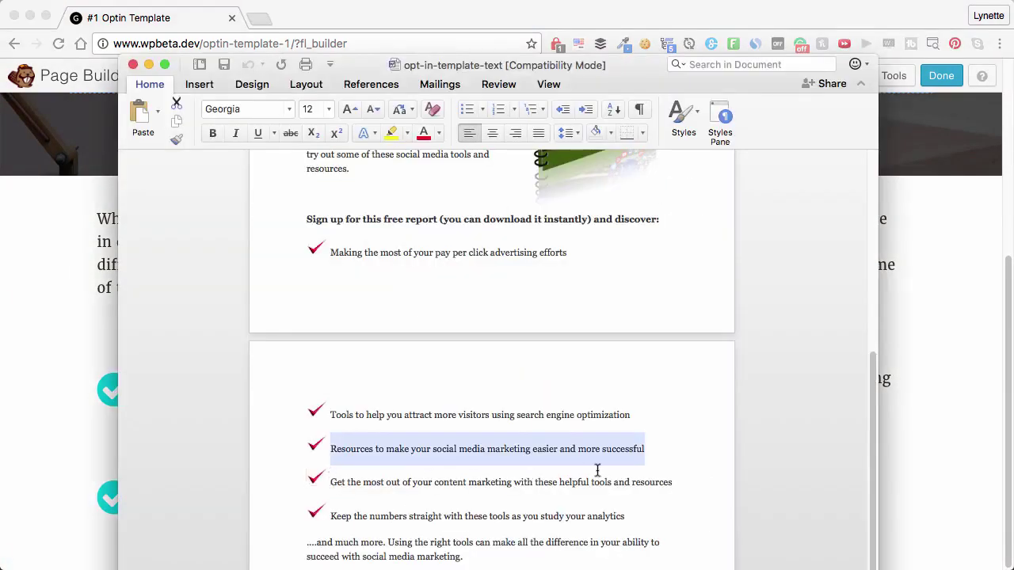
{"action": "left_click_drag", "start_coordinate": [677, 483], "coordinate": [343, 476]}
{"action": "key", "text": "ctrl+c"}
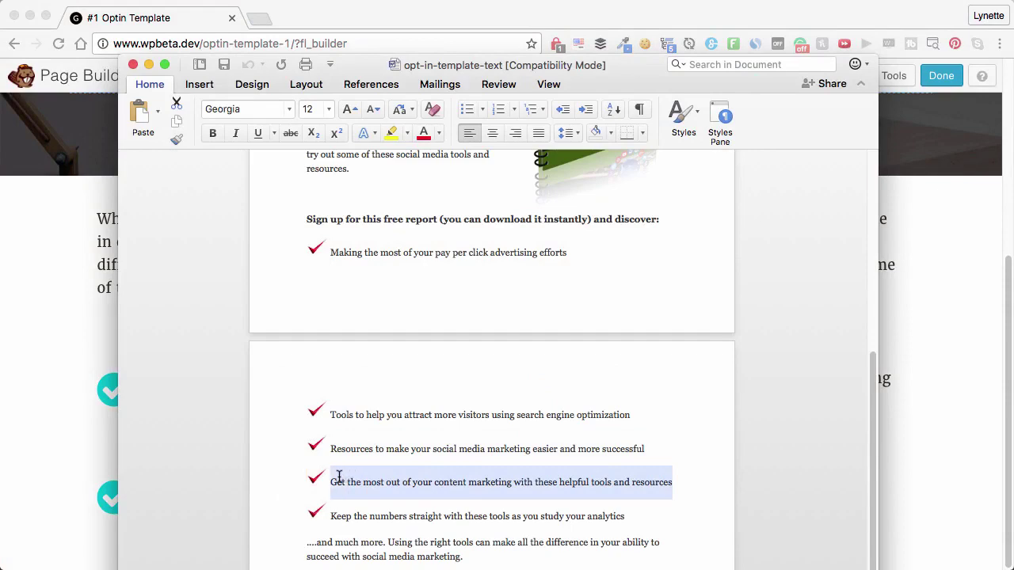
{"action": "left_click", "coordinate": [936, 405]}
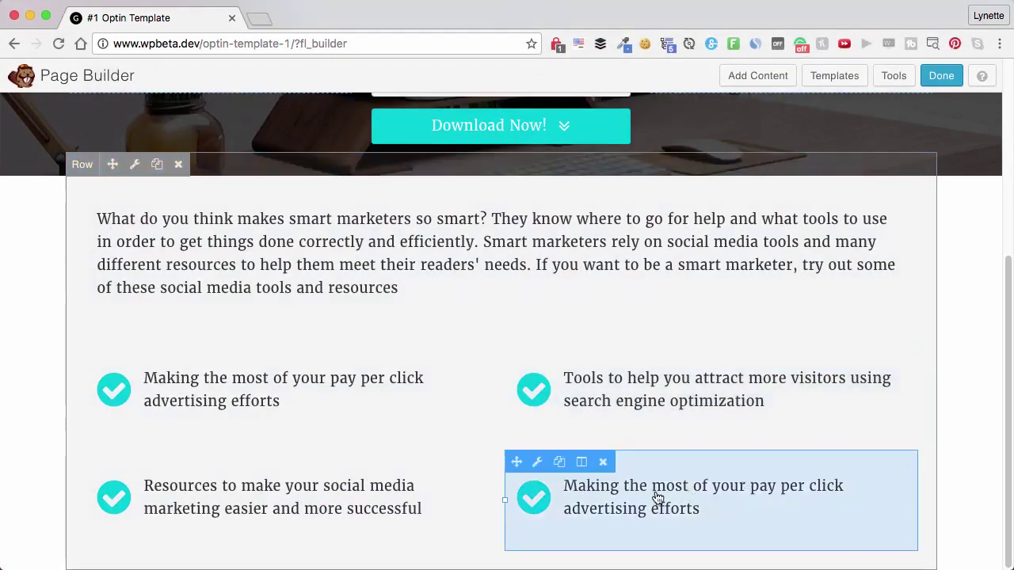
{"action": "left_click", "coordinate": [656, 500]}
{"action": "scroll", "coordinate": [487, 420], "scroll_direction": "down", "scroll_amount": 3}
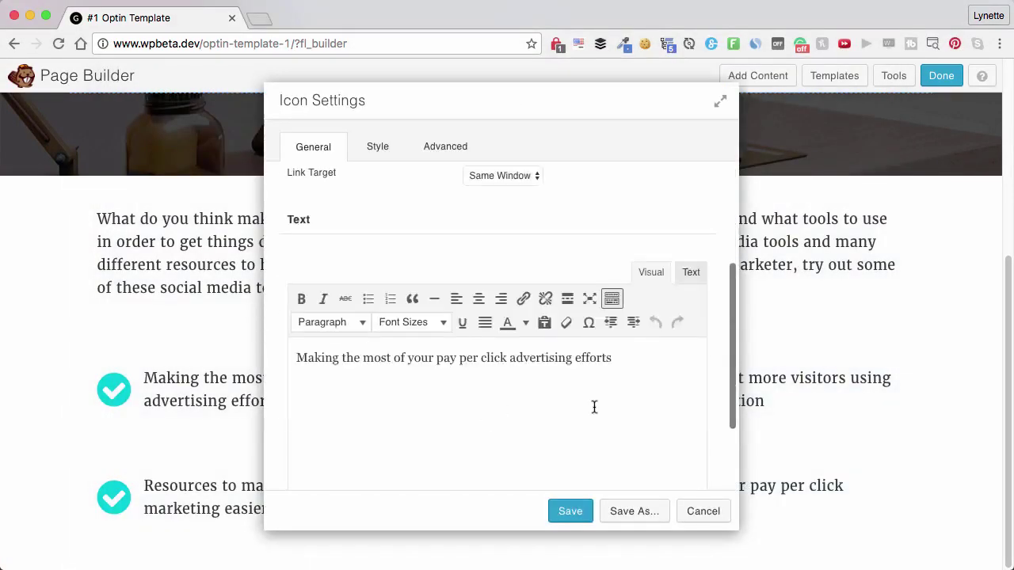
{"action": "left_click_drag", "start_coordinate": [639, 377], "coordinate": [299, 340]}
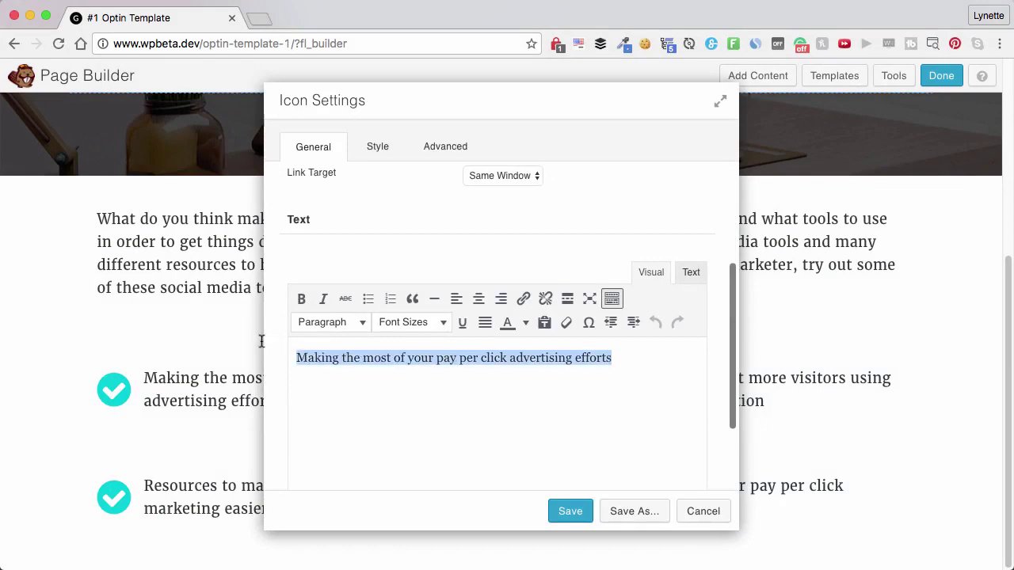
{"action": "key", "text": "ctrl+v"}
{"action": "left_click", "coordinate": [570, 511]}
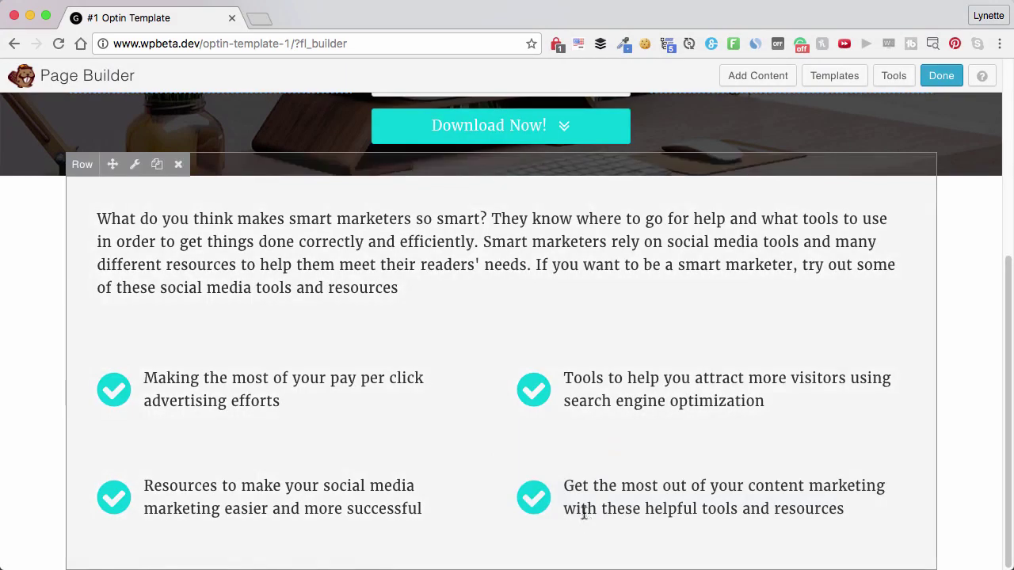
{"action": "mouse_move", "coordinate": [636, 390]}
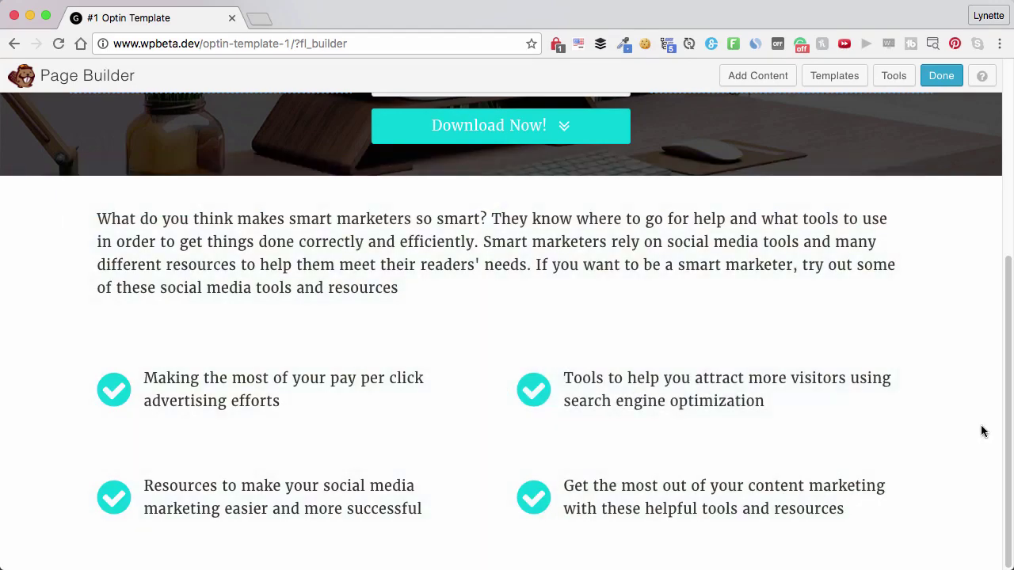
{"action": "scroll", "coordinate": [973, 426], "scroll_direction": "up", "scroll_amount": 5}
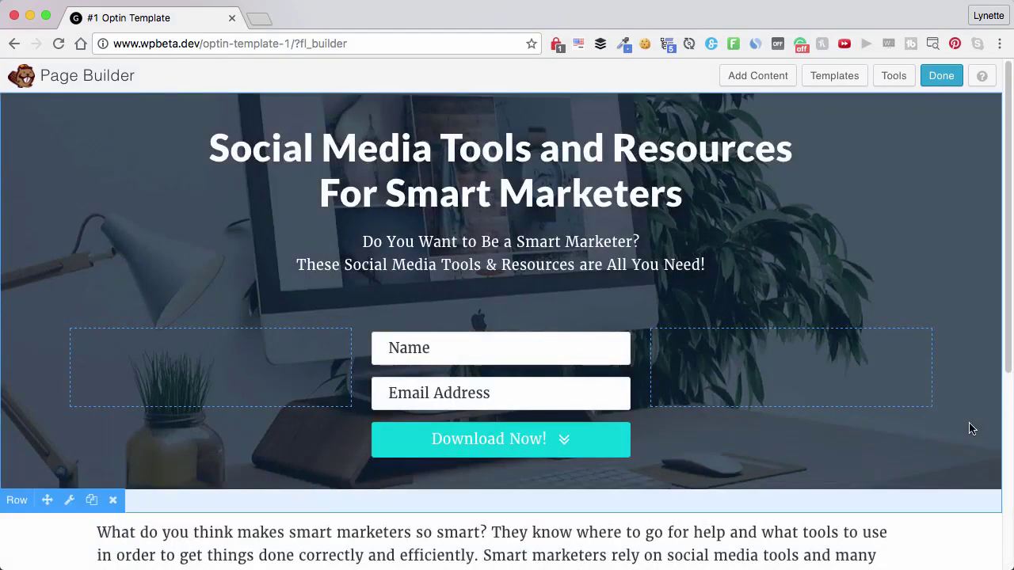
{"action": "scroll", "coordinate": [973, 429], "scroll_direction": "down", "scroll_amount": 5}
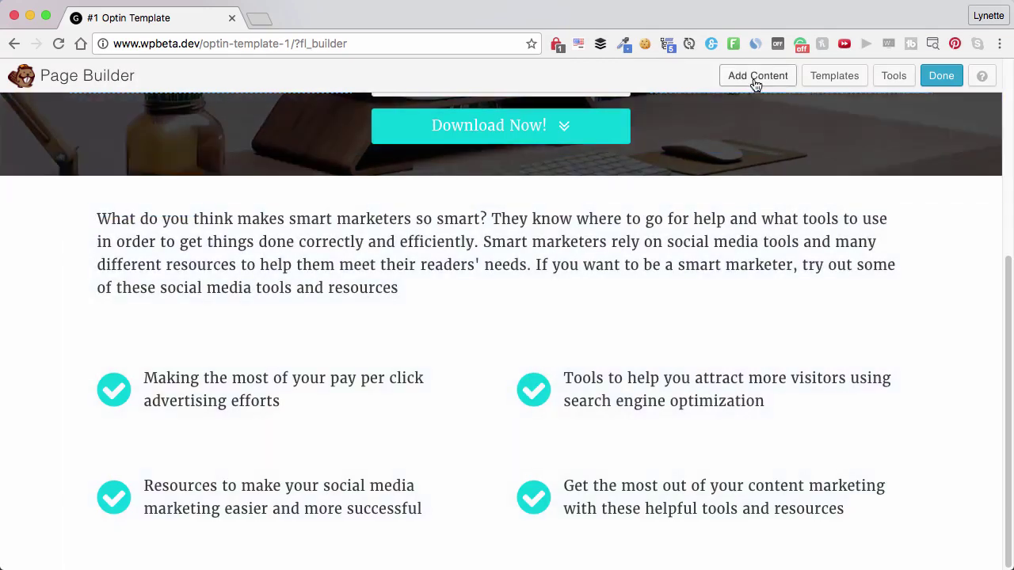
- Add a Heading module between the copy paragraph and the check-icon columns with the text "Here's What You Will Discover..."
{"action": "left_click", "coordinate": [756, 78]}
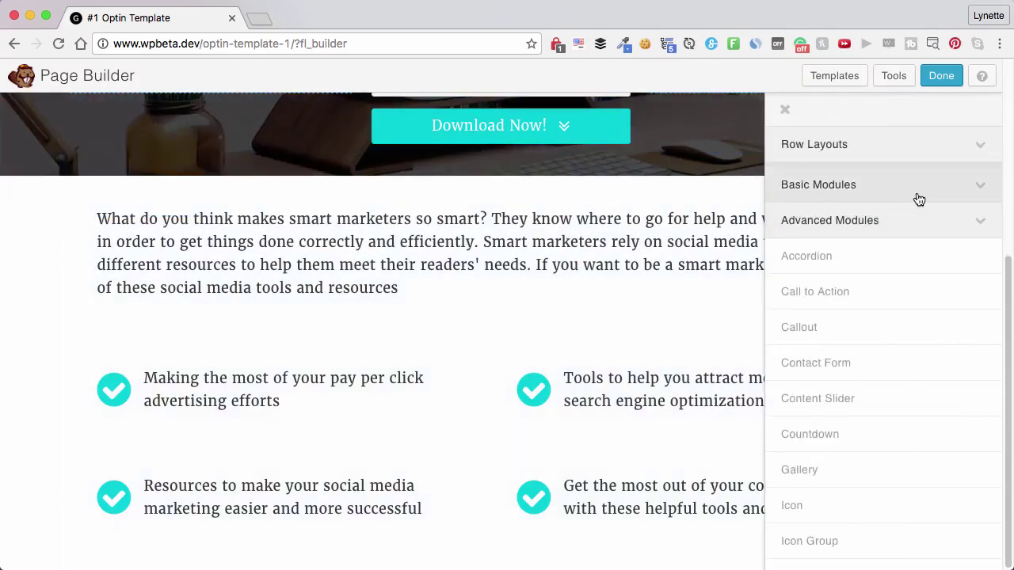
{"action": "left_click", "coordinate": [916, 197]}
{"action": "left_click_drag", "start_coordinate": [846, 338], "coordinate": [545, 330]}
{"action": "left_click", "coordinate": [491, 194]}
{"action": "type", "text": "What"}
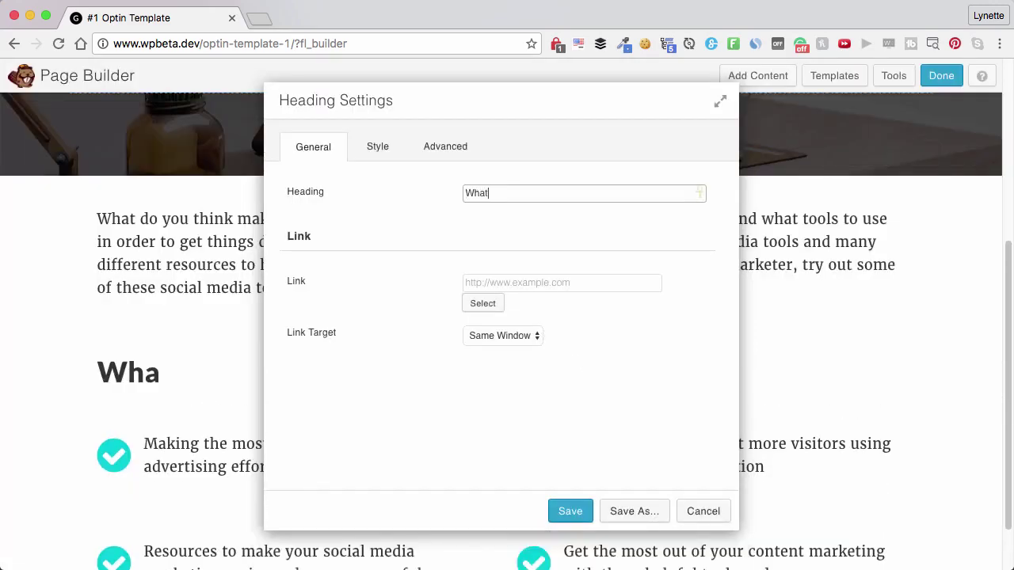
{"action": "key", "text": "super+a"}
{"action": "type", "text": "Here"}
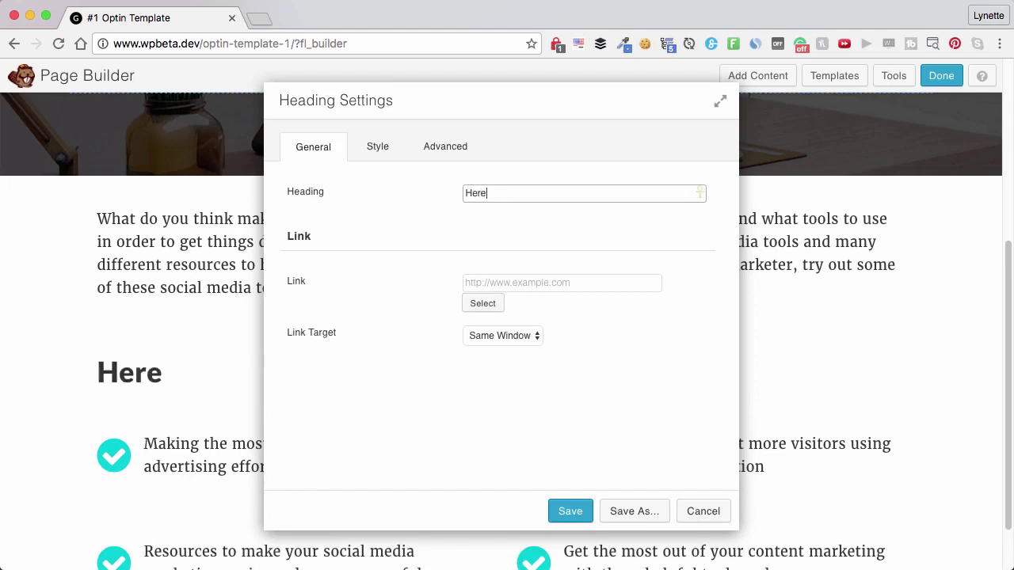
{"action": "type", "text": "'s What You Will Discover..."}
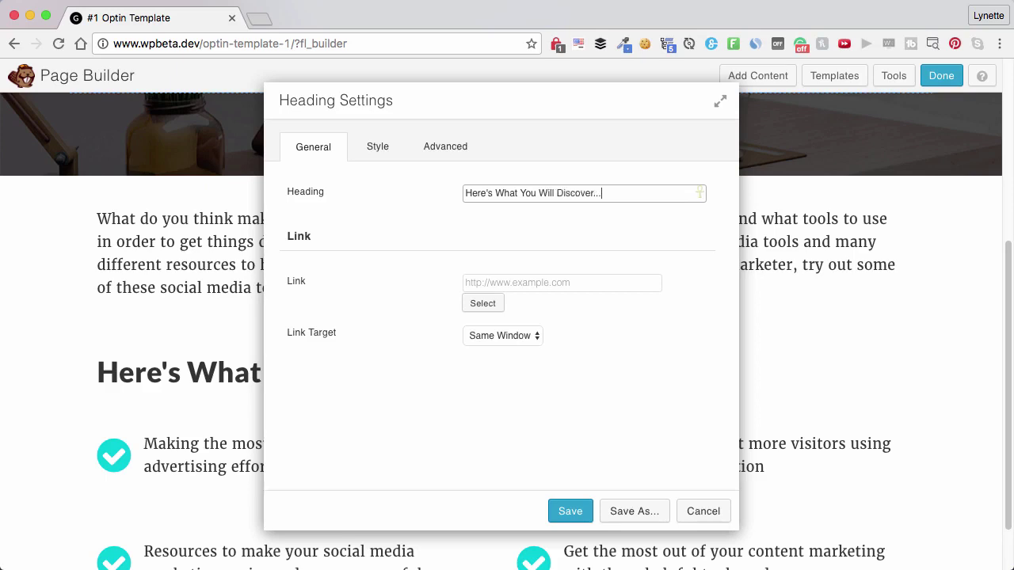
- Set the new heading's alignment to Center and save the module
{"action": "left_click_drag", "start_coordinate": [519, 86], "coordinate": [606, 103]}
{"action": "left_click", "coordinate": [469, 155]}
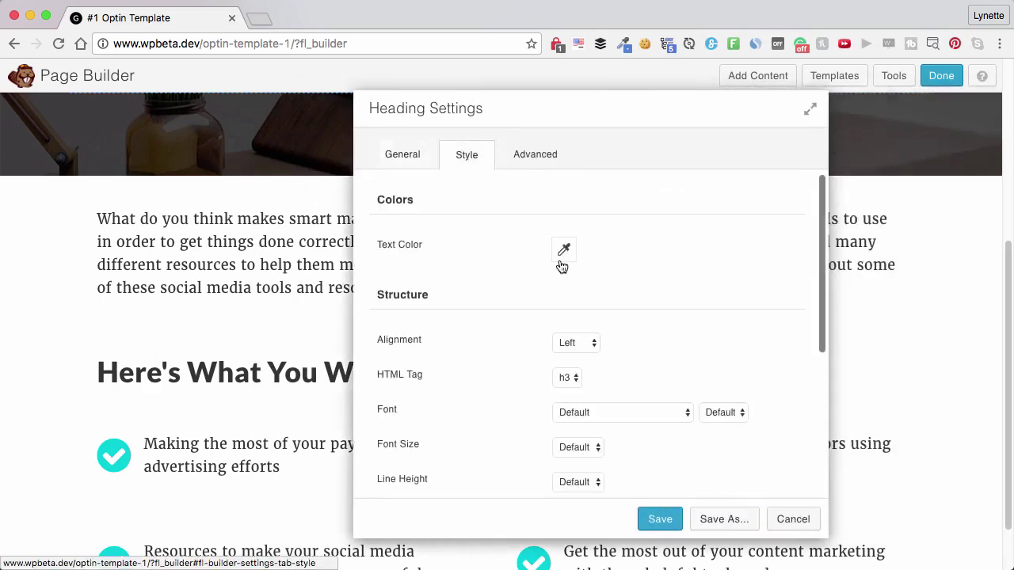
{"action": "left_click", "coordinate": [580, 343]}
{"action": "key", "text": "Return"}
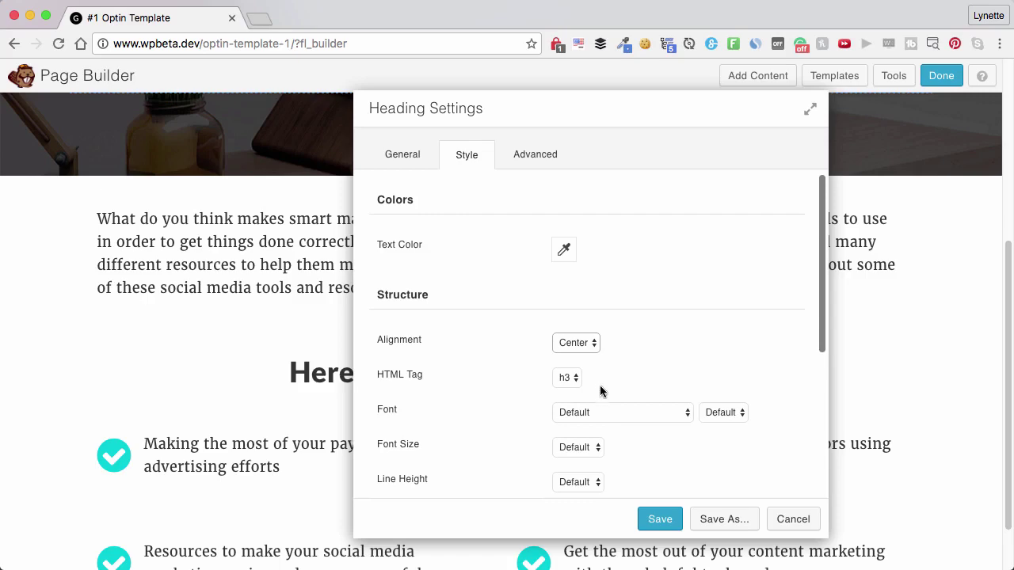
{"action": "left_click", "coordinate": [664, 516]}
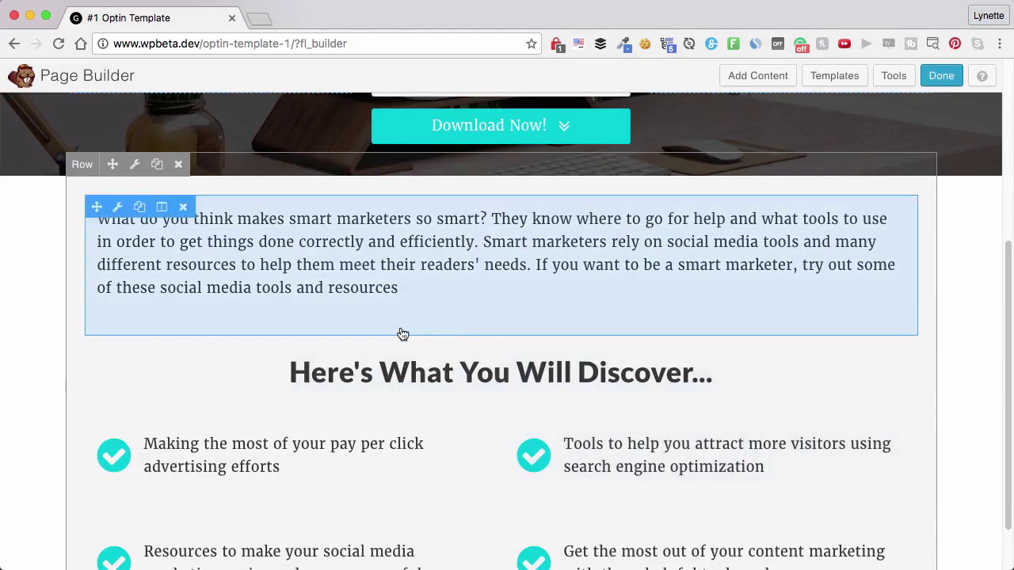
- Set the bottom margin of the text module above the heading to 0 px and save it
{"action": "left_click", "coordinate": [391, 314]}
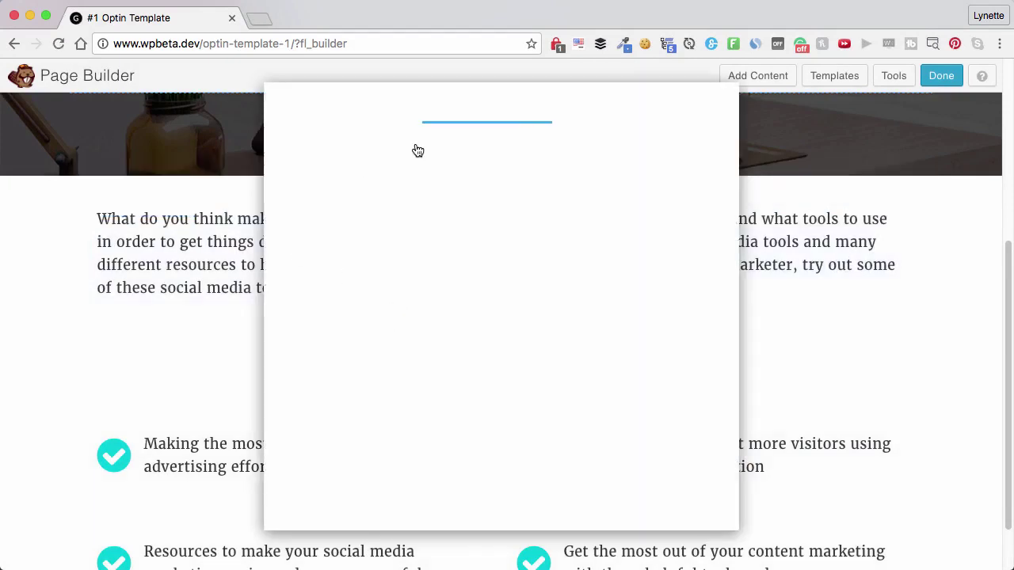
{"action": "left_click", "coordinate": [392, 146]}
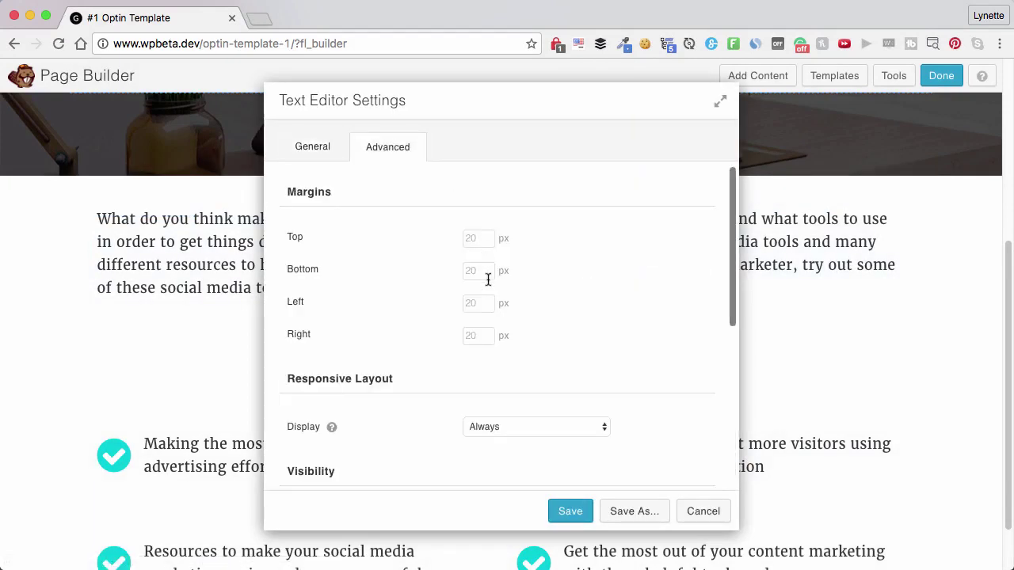
{"action": "type", "text": "0"}
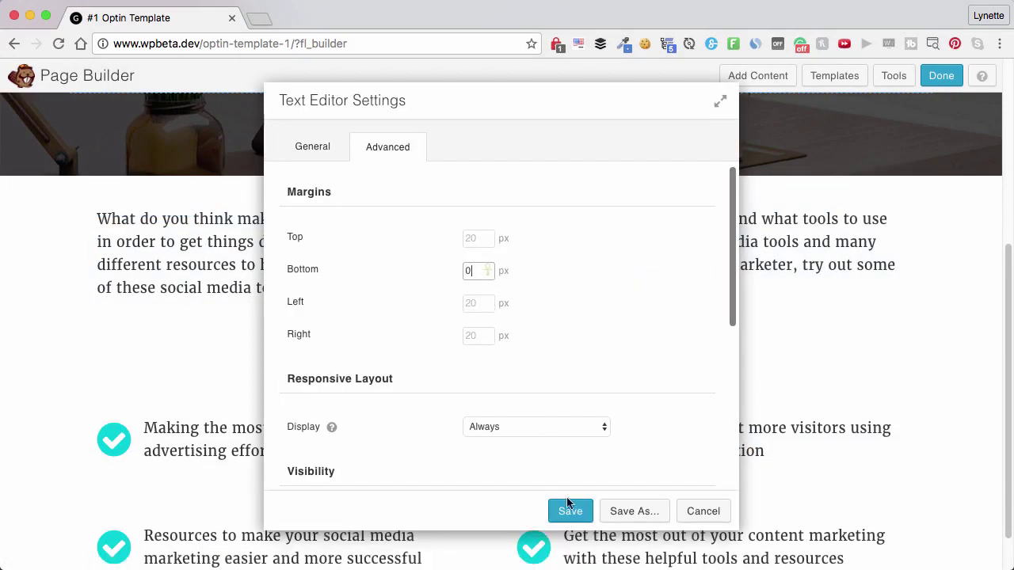
{"action": "left_click", "coordinate": [570, 510]}
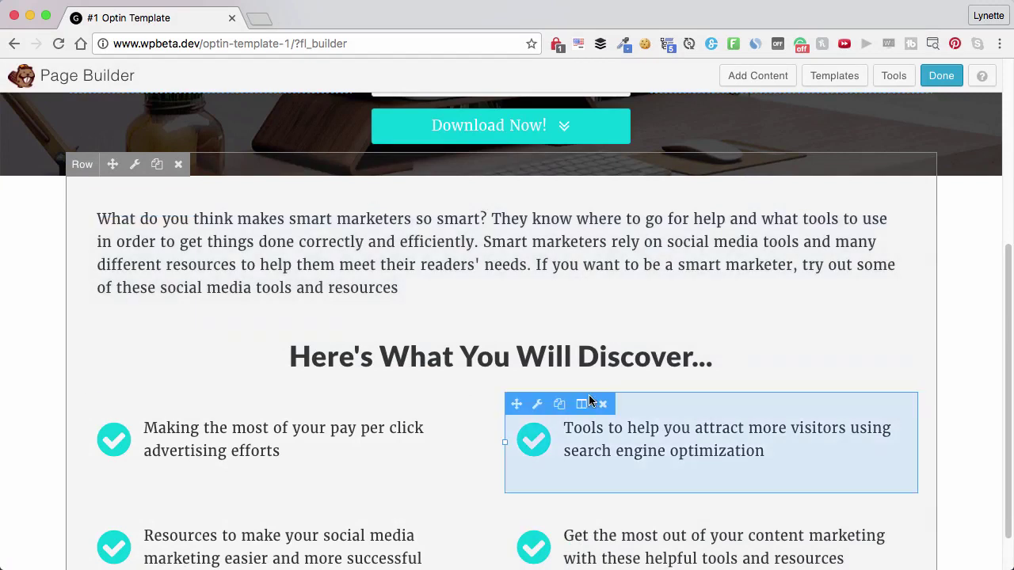
- Add a 1 Column row at the bottom of the page, below the check-icon list
{"action": "scroll", "coordinate": [762, 411], "scroll_direction": "down", "scroll_amount": 2}
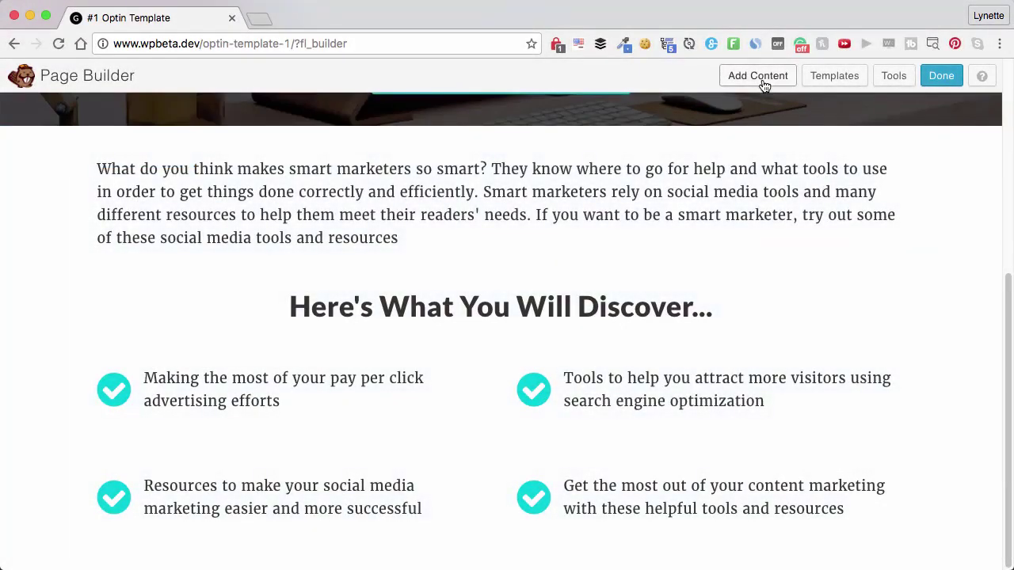
{"action": "left_click", "coordinate": [763, 83]}
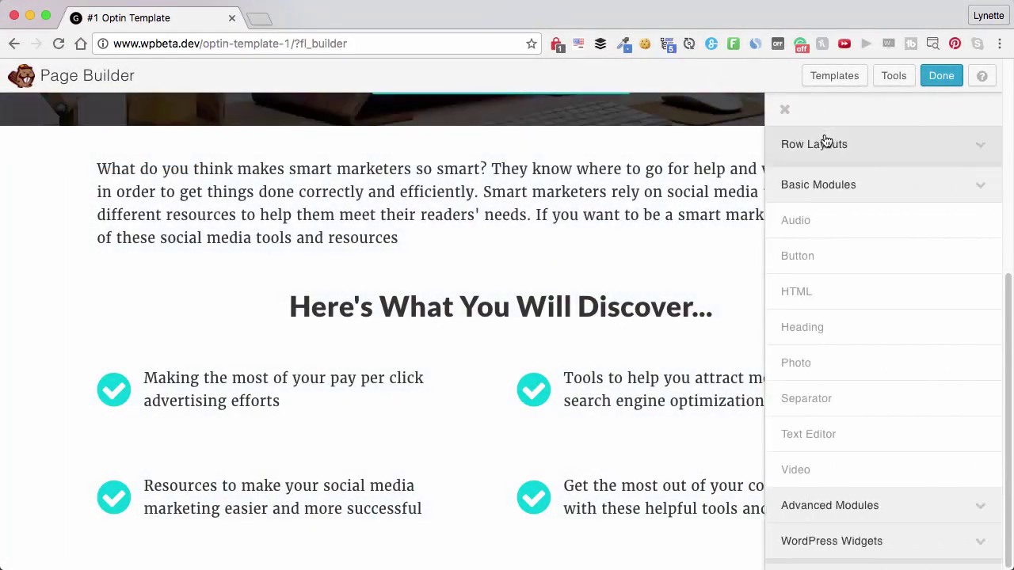
{"action": "left_click", "coordinate": [804, 144]}
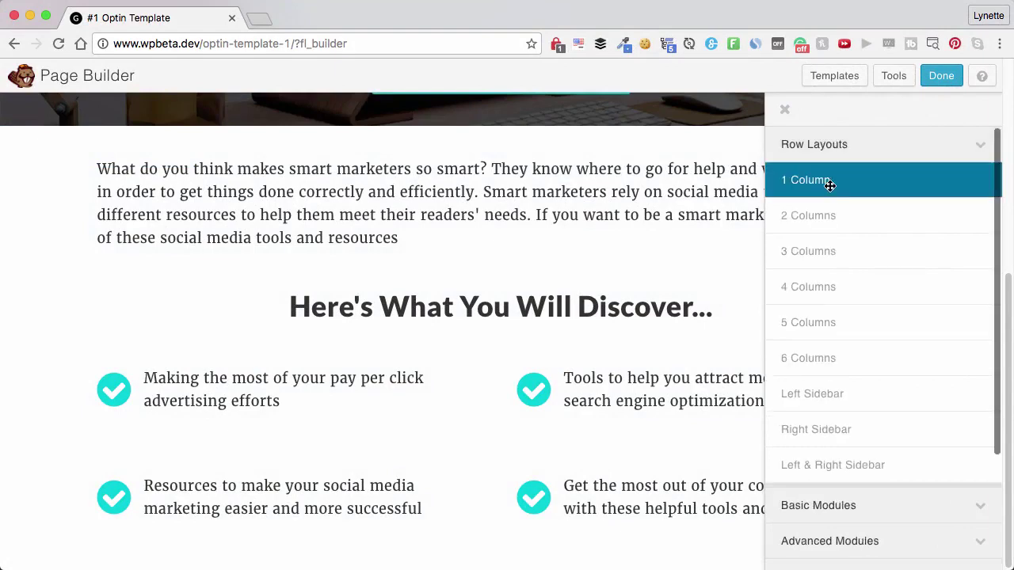
{"action": "left_click_drag", "start_coordinate": [829, 186], "coordinate": [884, 561]}
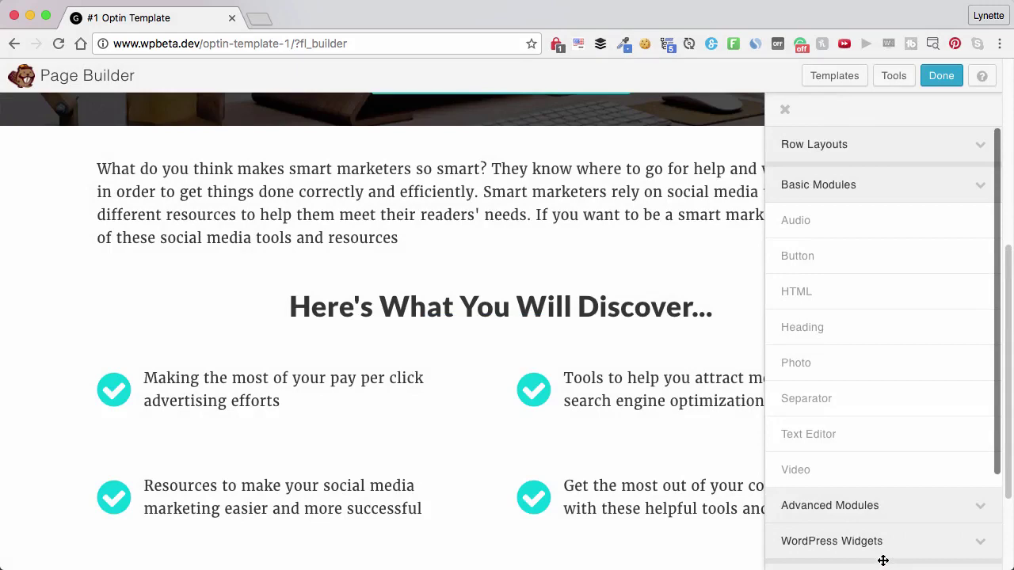
- Set the width of the new empty row at the bottom of the page to Full Width
{"action": "scroll", "coordinate": [339, 458], "scroll_direction": "down", "scroll_amount": 3}
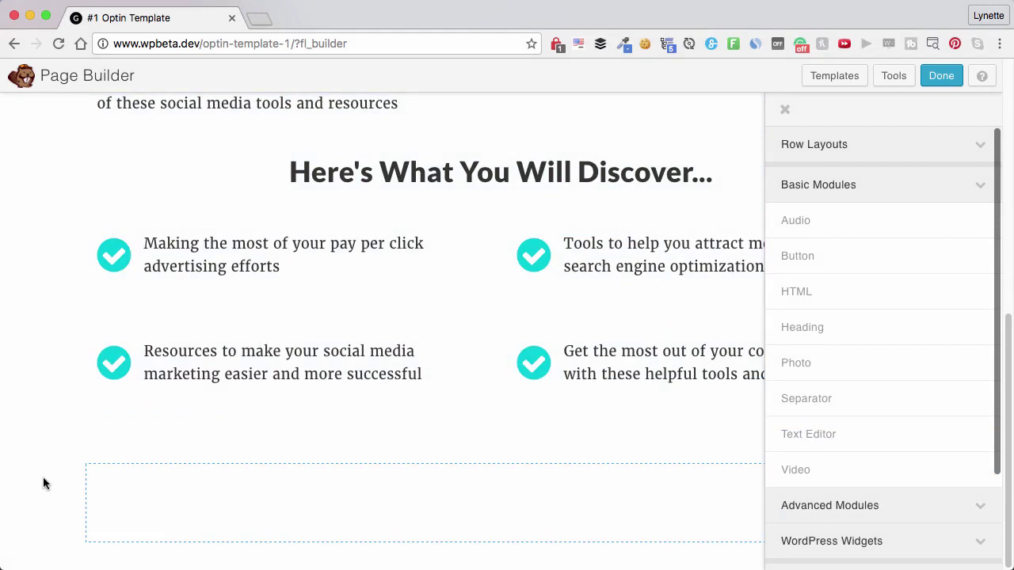
{"action": "left_click", "coordinate": [134, 424]}
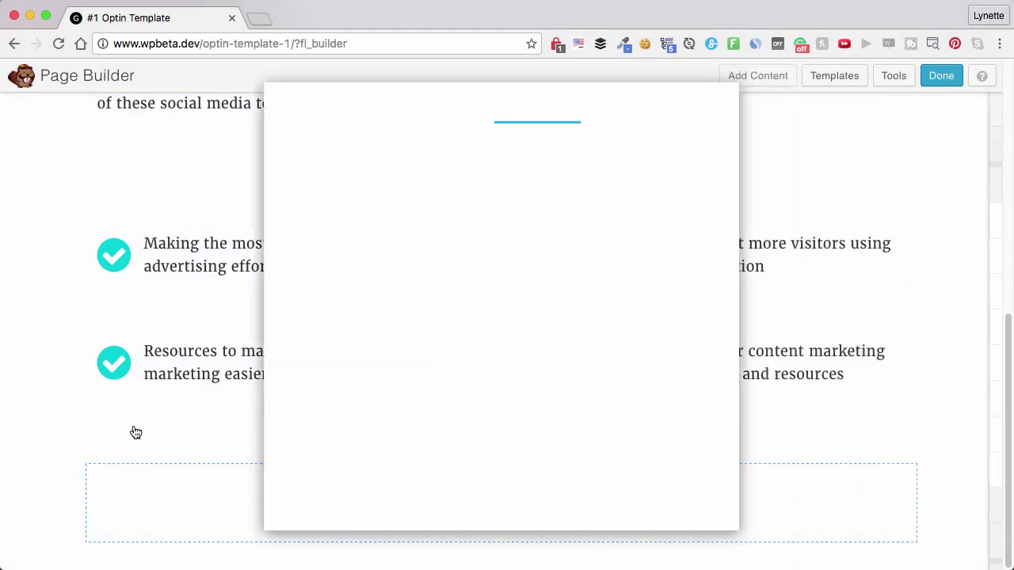
{"action": "left_click", "coordinate": [512, 196]}
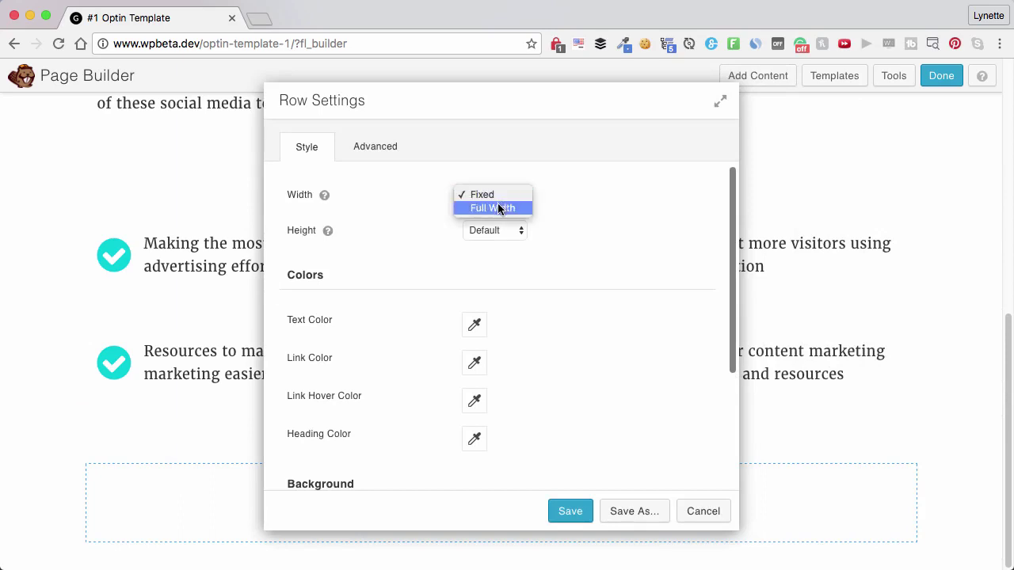
{"action": "left_click", "coordinate": [497, 206]}
- Give the bottom row a Color background using the preset #04ced8
{"action": "scroll", "coordinate": [517, 339], "scroll_direction": "down", "scroll_amount": 5}
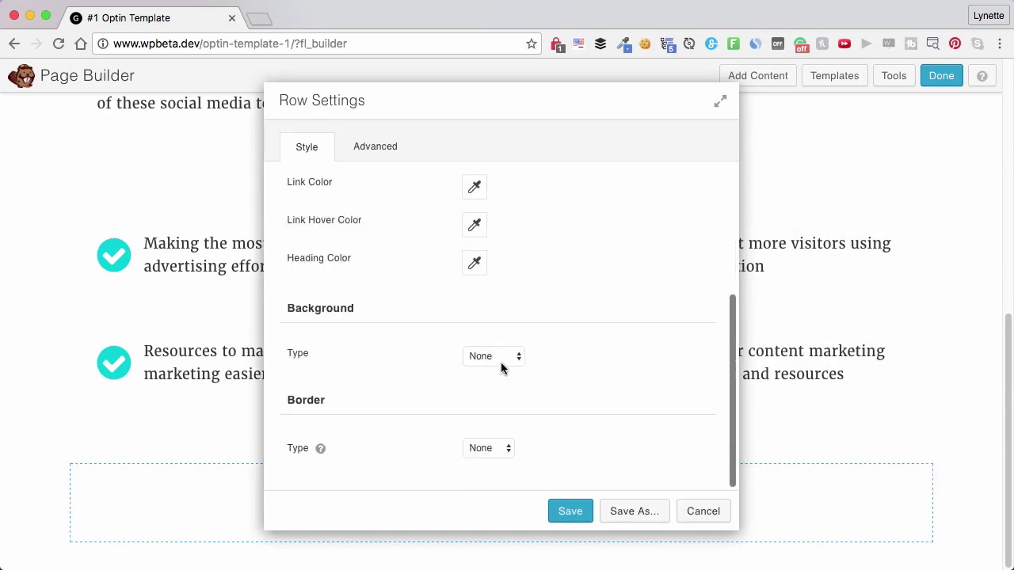
{"action": "left_click", "coordinate": [503, 355]}
{"action": "left_click", "coordinate": [507, 368]}
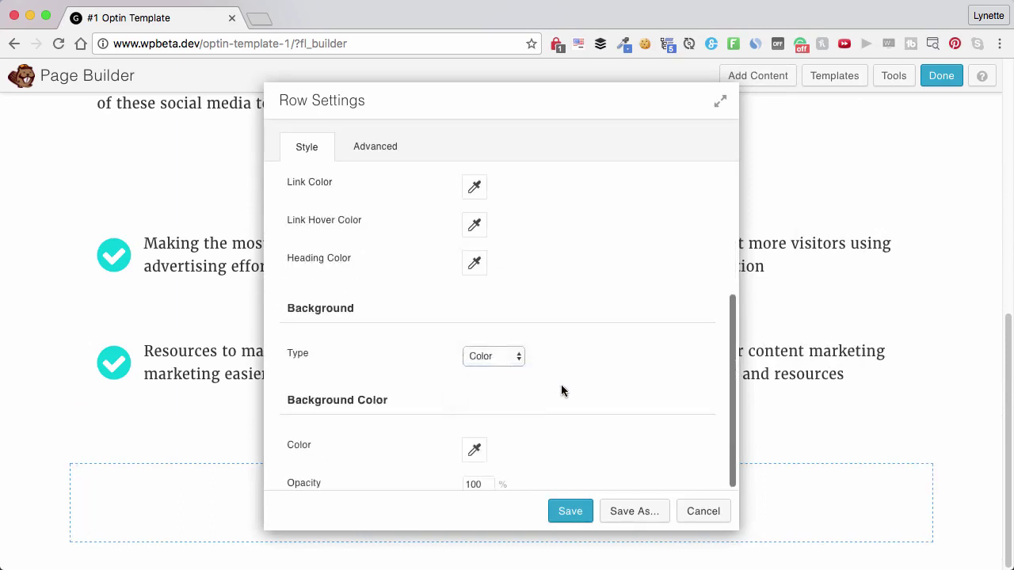
{"action": "scroll", "coordinate": [568, 418], "scroll_direction": "down", "scroll_amount": 3}
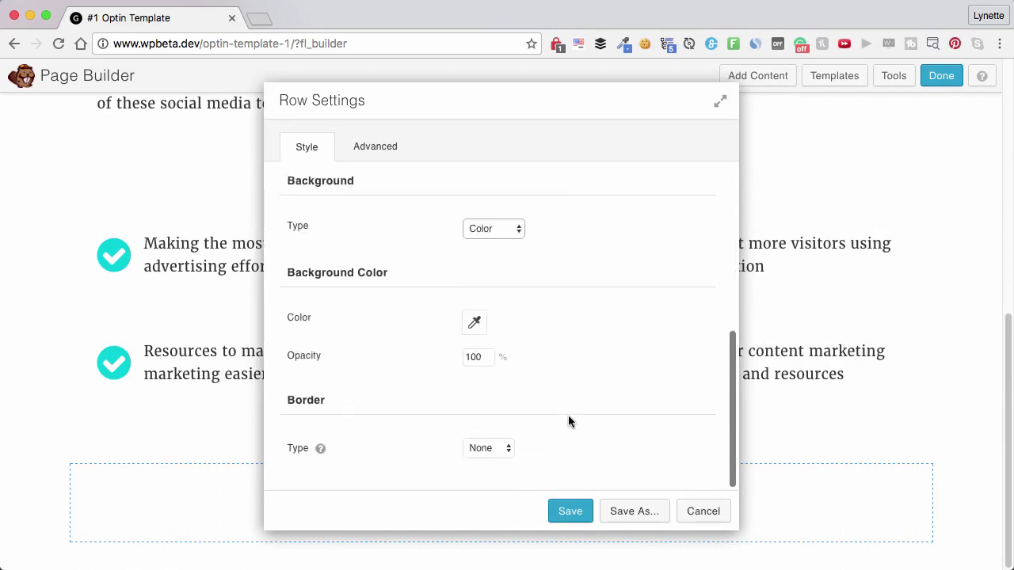
{"action": "left_click", "coordinate": [475, 323]}
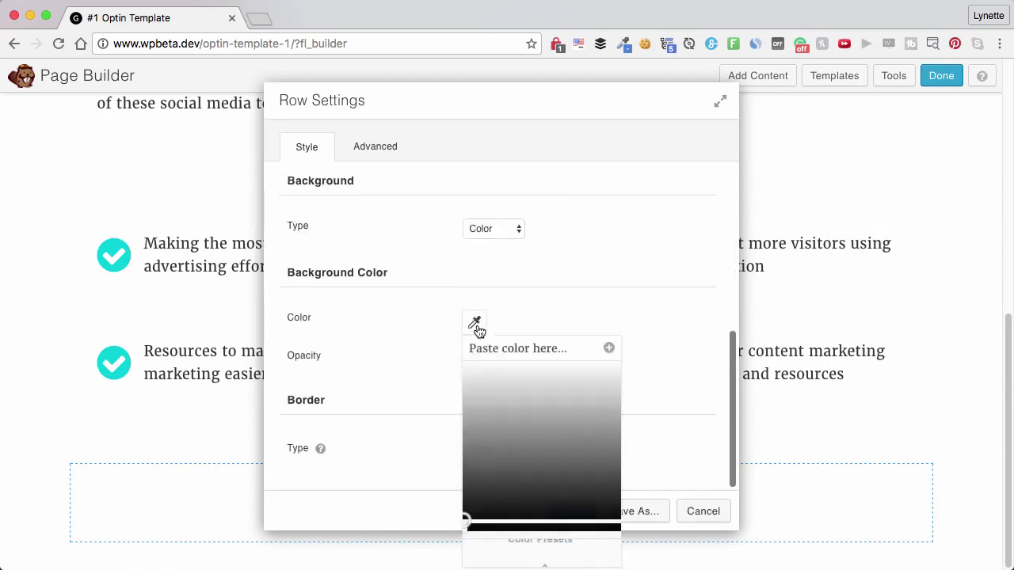
{"action": "left_click", "coordinate": [508, 542]}
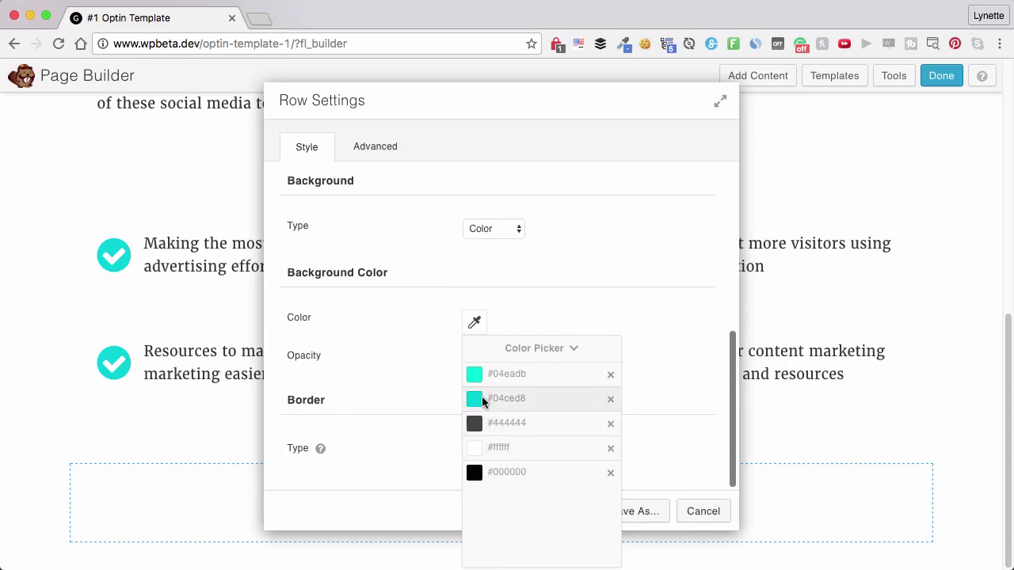
{"action": "left_click", "coordinate": [484, 399]}
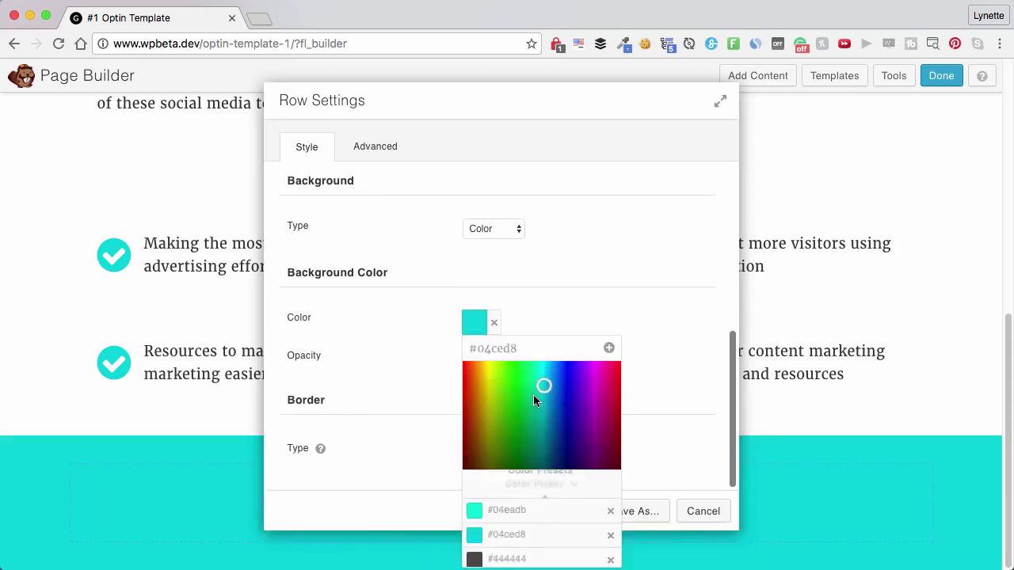
{"action": "left_click", "coordinate": [669, 393]}
- Set the bottom row's text color to the white preset #ffffff and save the row settings
{"action": "scroll", "coordinate": [494, 328], "scroll_direction": "up", "scroll_amount": 5}
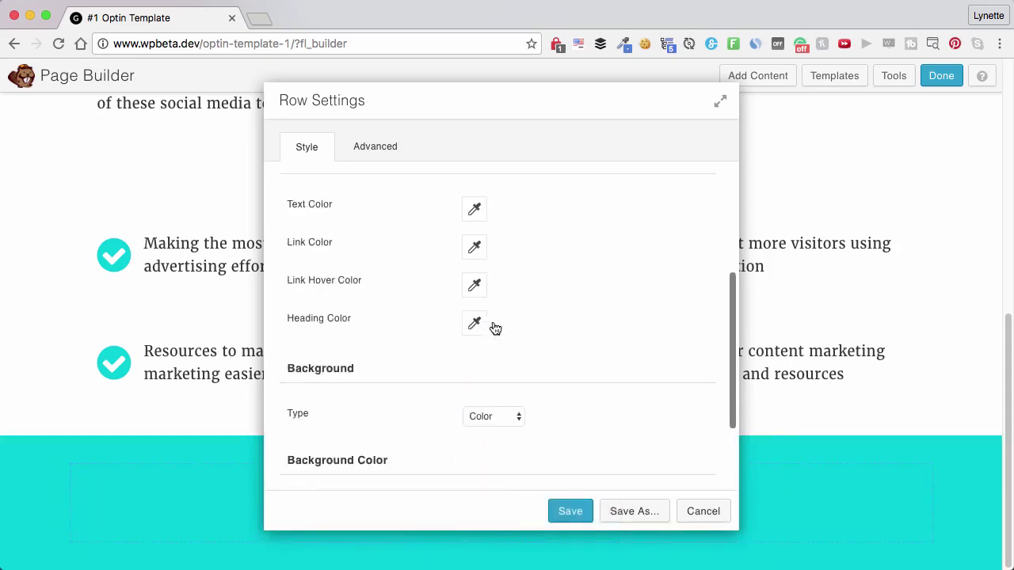
{"action": "left_click", "coordinate": [475, 210]}
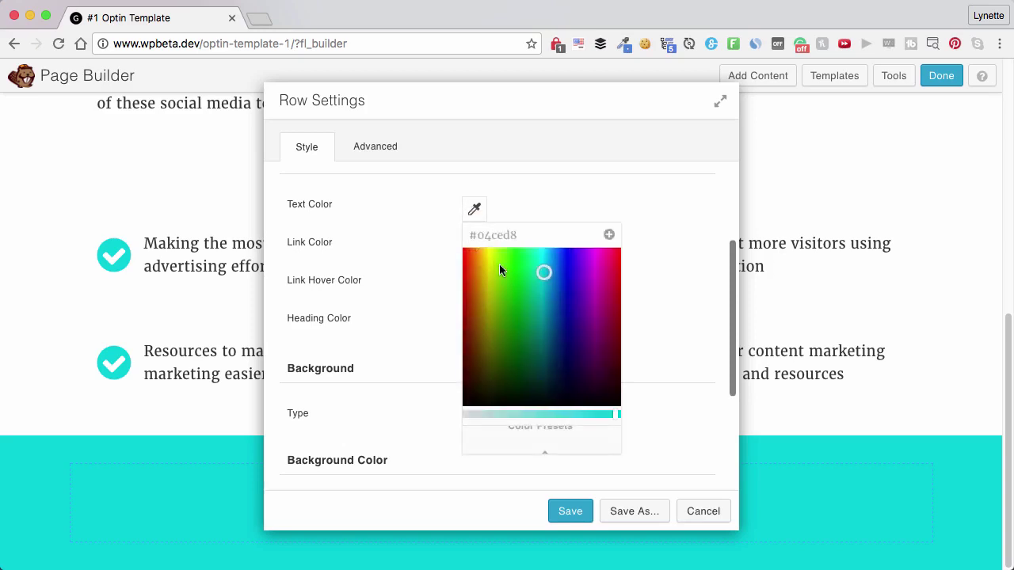
{"action": "left_click", "coordinate": [515, 438]}
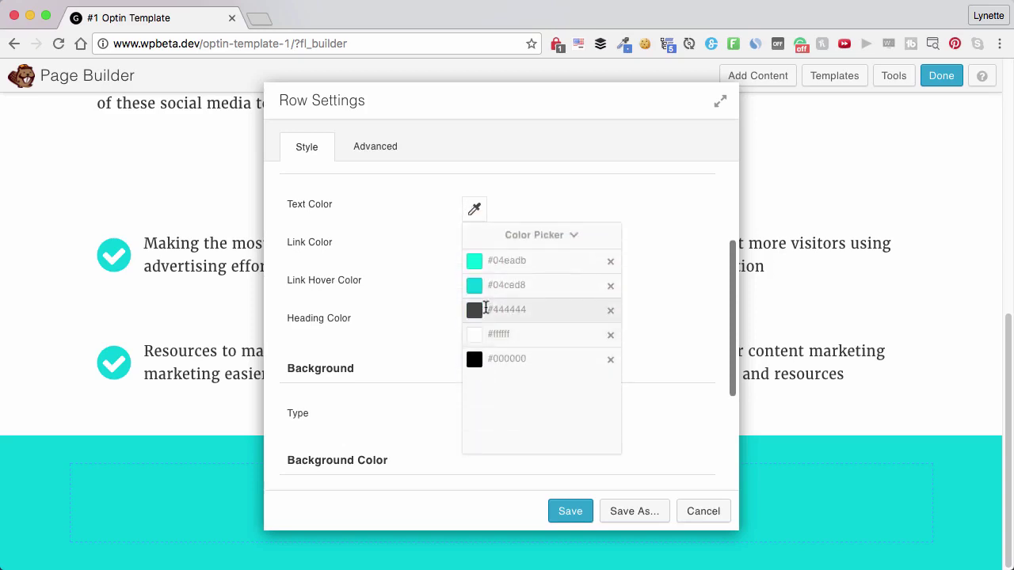
{"action": "left_click", "coordinate": [480, 336]}
{"action": "left_click", "coordinate": [646, 339]}
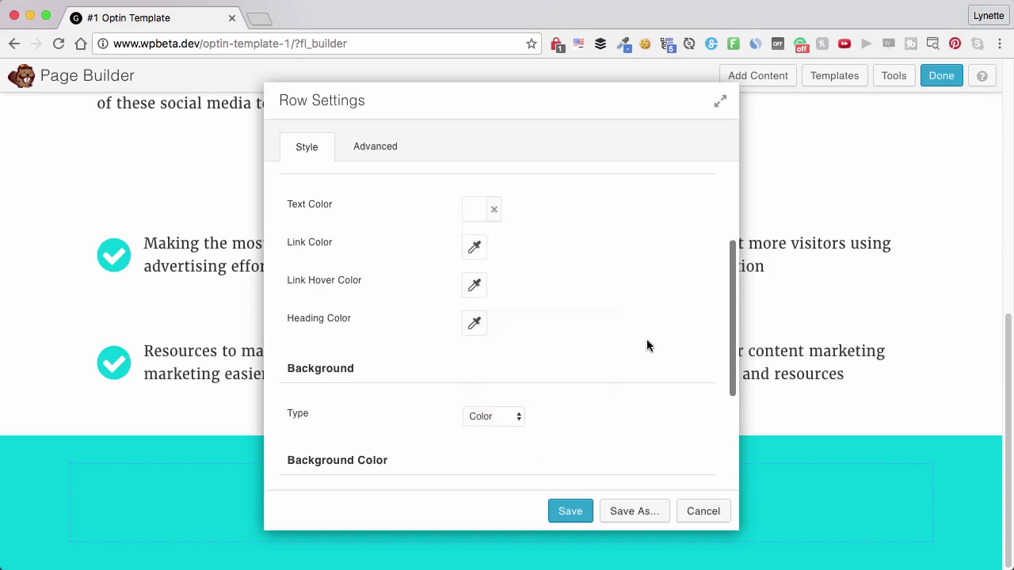
{"action": "scroll", "coordinate": [548, 453], "scroll_direction": "down", "scroll_amount": 3}
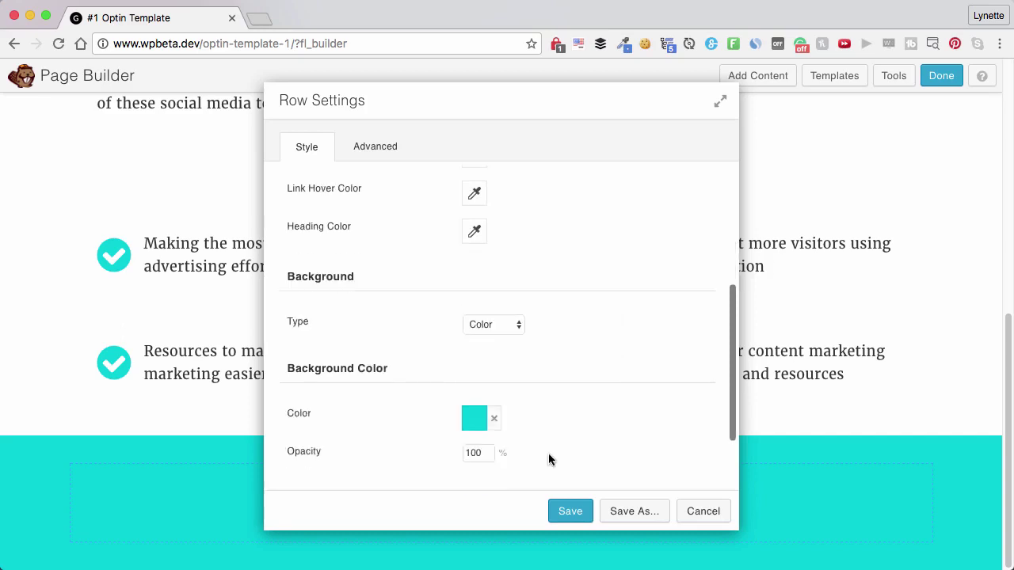
{"action": "left_click", "coordinate": [564, 511]}
- Add a Heading module to the colored bottom row and copy "Claim Your Free Access" from the opt-in-template-text document in Word
{"action": "left_click", "coordinate": [758, 75]}
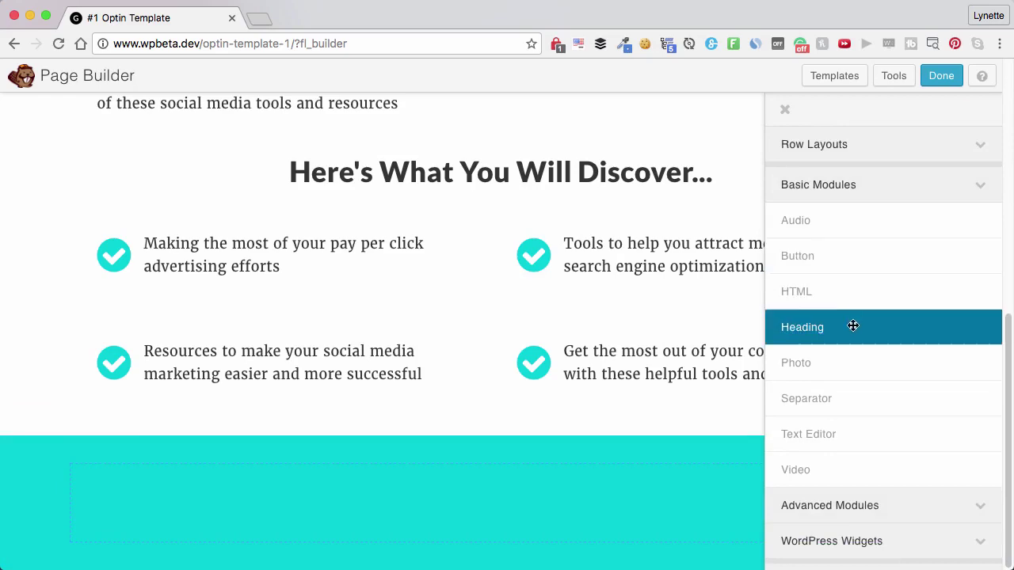
{"action": "left_click_drag", "start_coordinate": [856, 324], "coordinate": [596, 548]}
{"action": "key", "text": "super+Tab"}
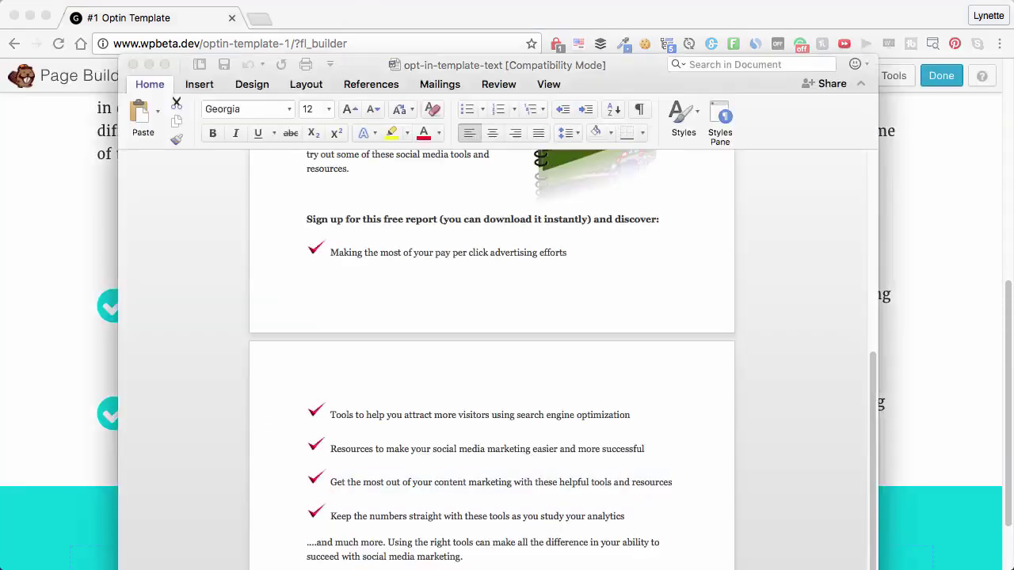
{"action": "scroll", "coordinate": [408, 513], "scroll_direction": "down", "scroll_amount": 2}
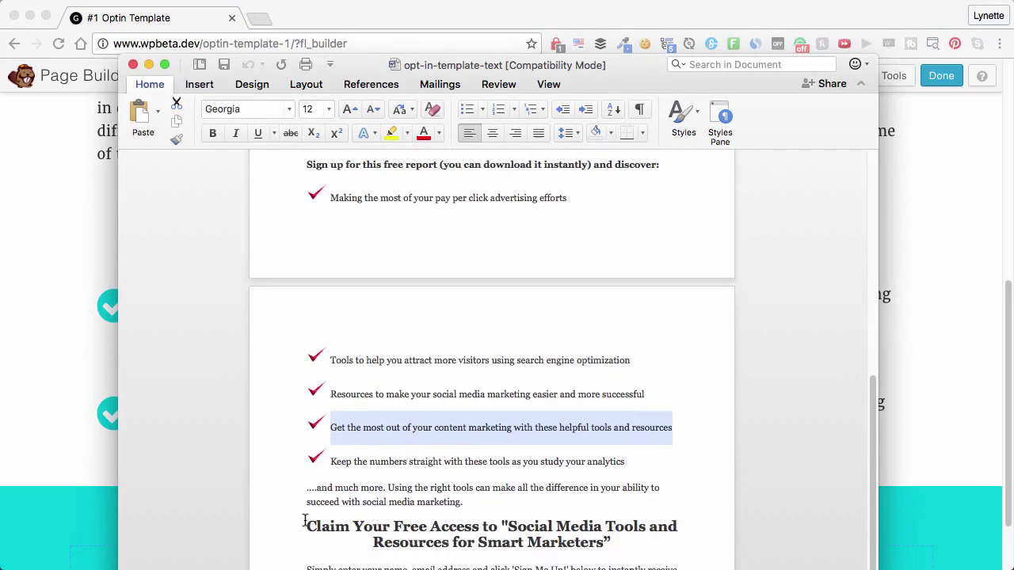
{"action": "left_click_drag", "start_coordinate": [306, 526], "coordinate": [480, 528]}
{"action": "key", "text": "super+c"}
- Back in the page builder, paste the copied phrase as the heading text and complete it to "Claim Your Free Access NOW!"
{"action": "left_click", "coordinate": [917, 294]}
{"action": "left_click", "coordinate": [485, 196]}
{"action": "key", "text": "super+v"}
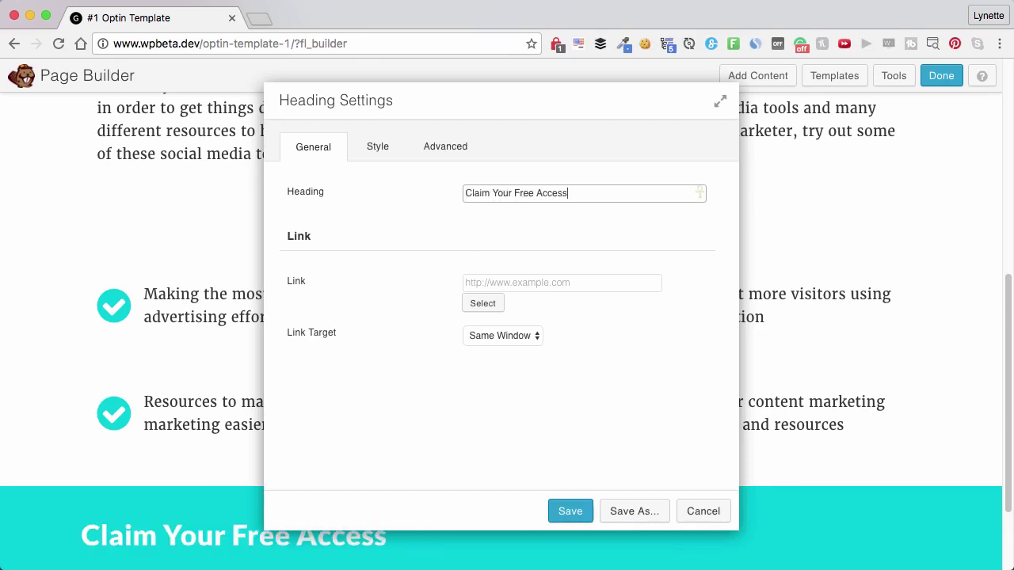
{"action": "key", "text": "BackSpace"}
{"action": "type", "text": "NOW"}
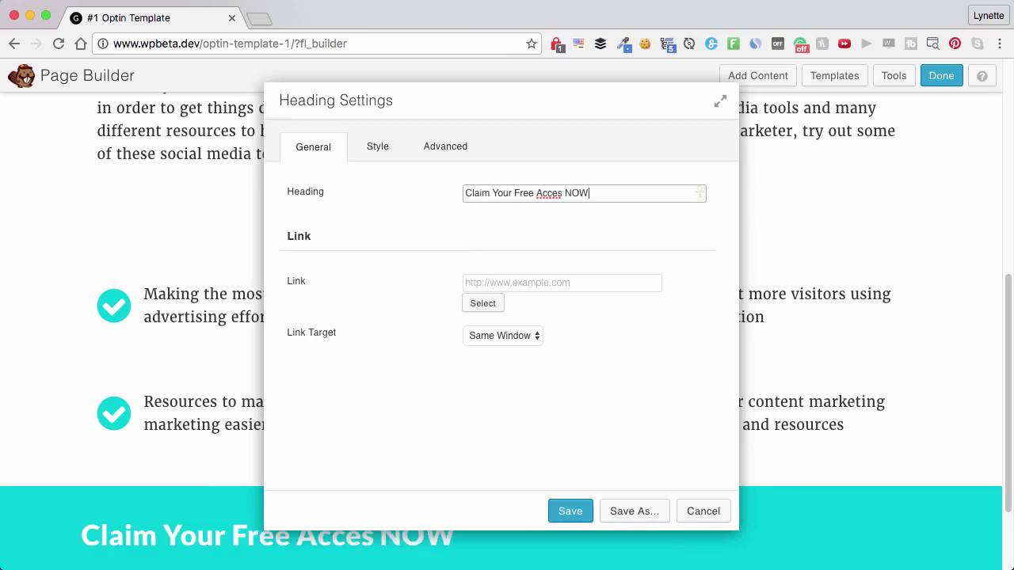
{"action": "type", "text": "s"}
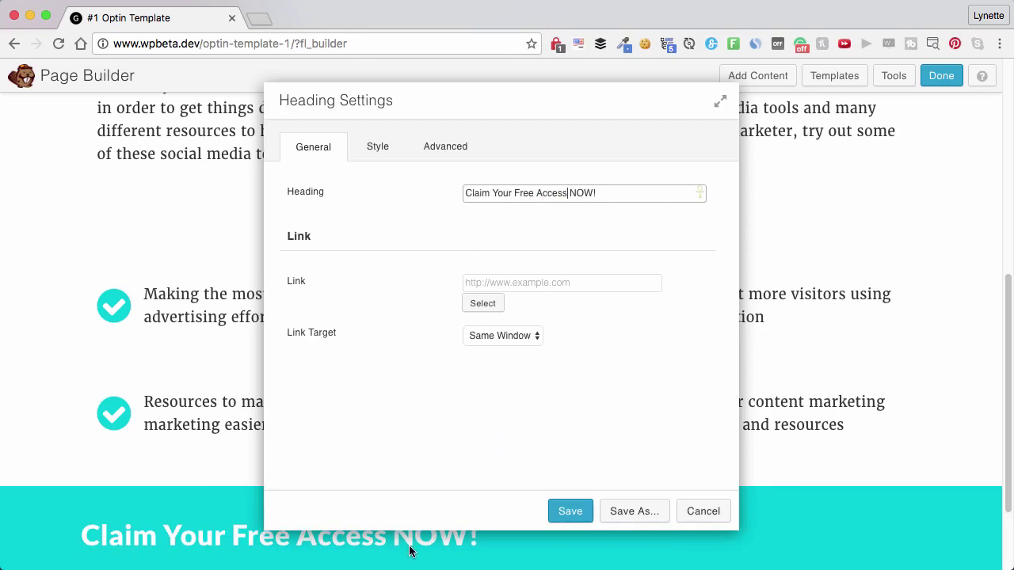
- Set the alignment of the "Claim Your Free Access NOW!" heading to Center and save the module
{"action": "left_click", "coordinate": [380, 150]}
{"action": "left_click", "coordinate": [486, 336]}
{"action": "left_click", "coordinate": [487, 347]}
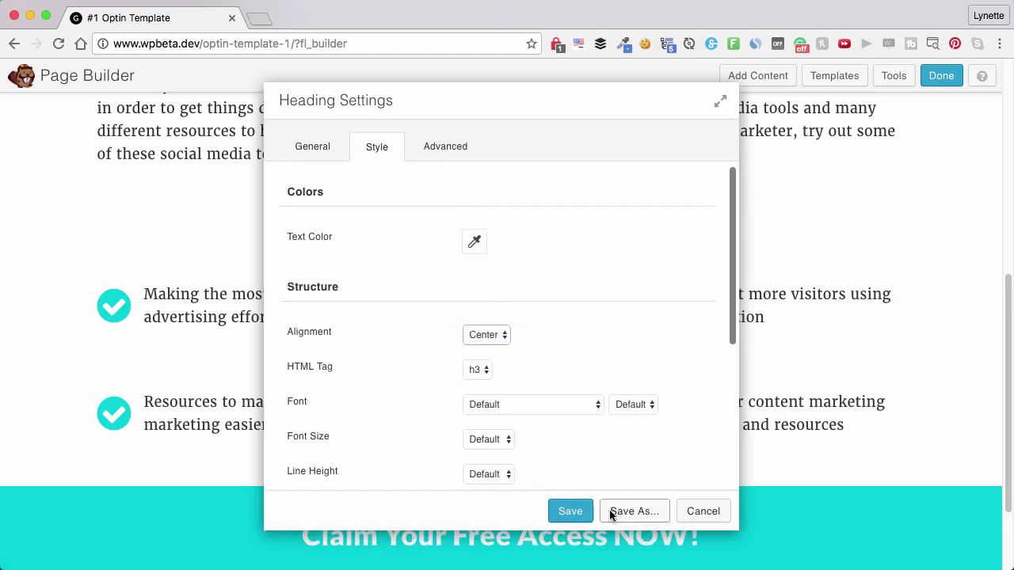
{"action": "left_click", "coordinate": [576, 513]}
- Delete the empty column below the heading in the colored bottom row
{"action": "scroll", "coordinate": [761, 399], "scroll_direction": "down", "scroll_amount": 3}
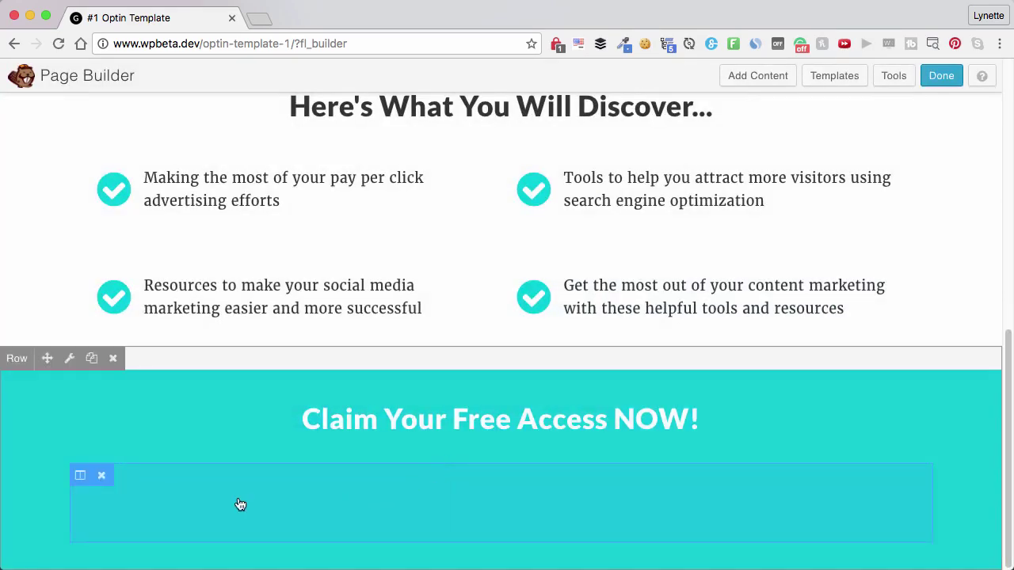
{"action": "left_click", "coordinate": [102, 477]}
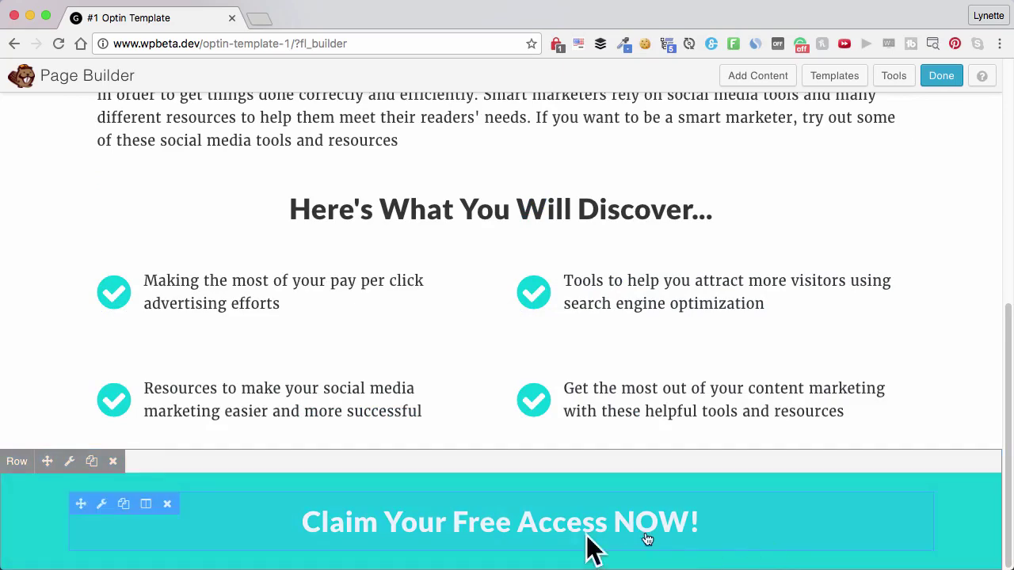
- Duplicate the subscribe form in the photo row and move the copy below the heading in the colored bottom row
{"action": "scroll", "coordinate": [741, 422], "scroll_direction": "up", "scroll_amount": 5}
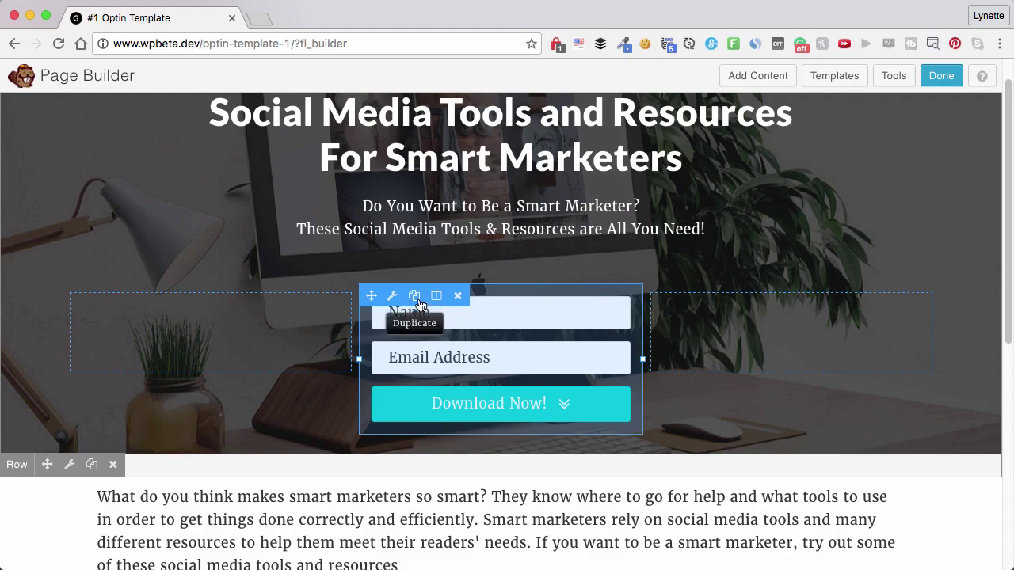
{"action": "scroll", "coordinate": [792, 154], "scroll_direction": "down", "scroll_amount": 5}
{"action": "scroll", "coordinate": [720, 240], "scroll_direction": "up", "scroll_amount": 6}
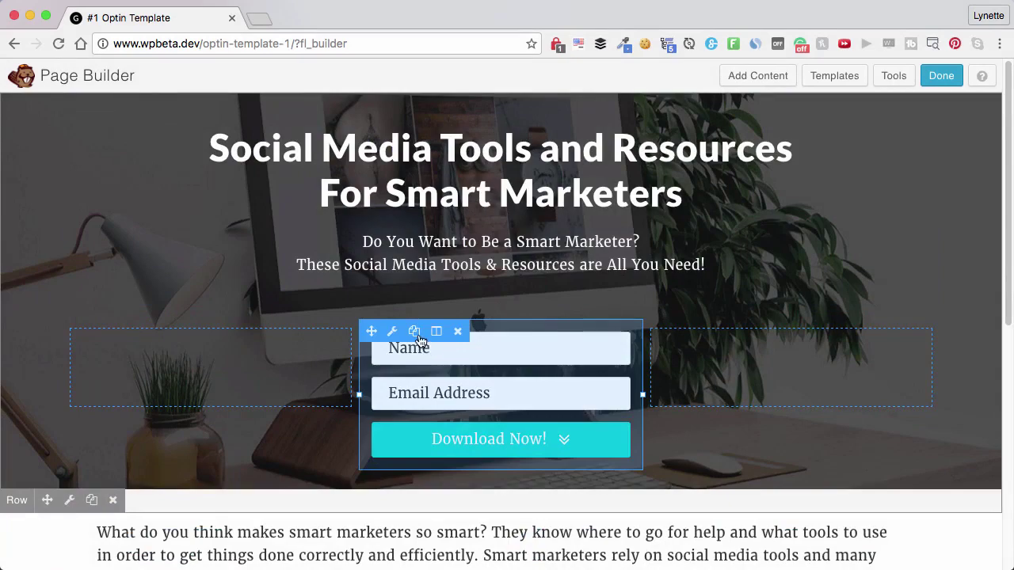
{"action": "left_click", "coordinate": [415, 333]}
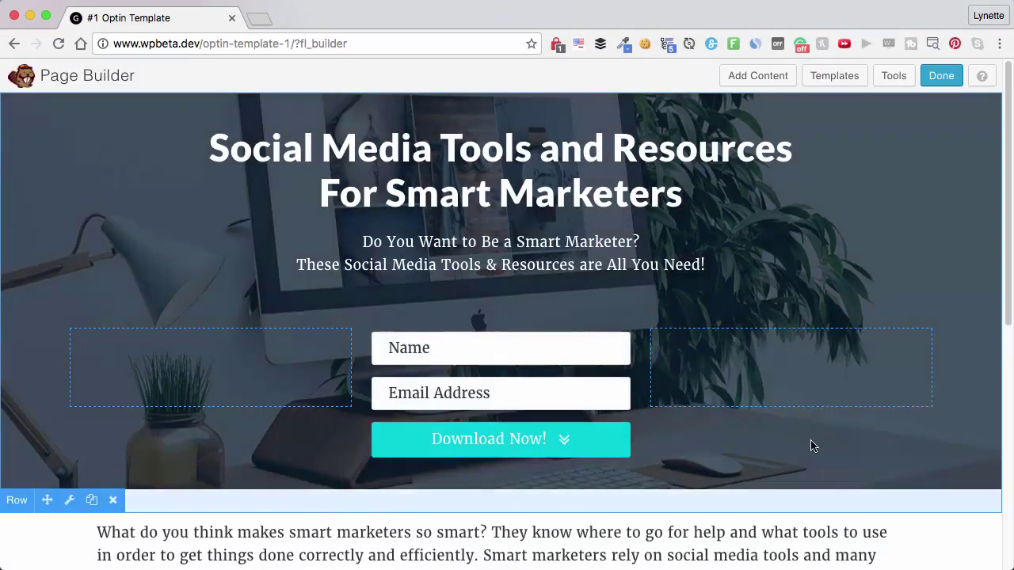
{"action": "scroll", "coordinate": [815, 439], "scroll_direction": "down", "scroll_amount": 5}
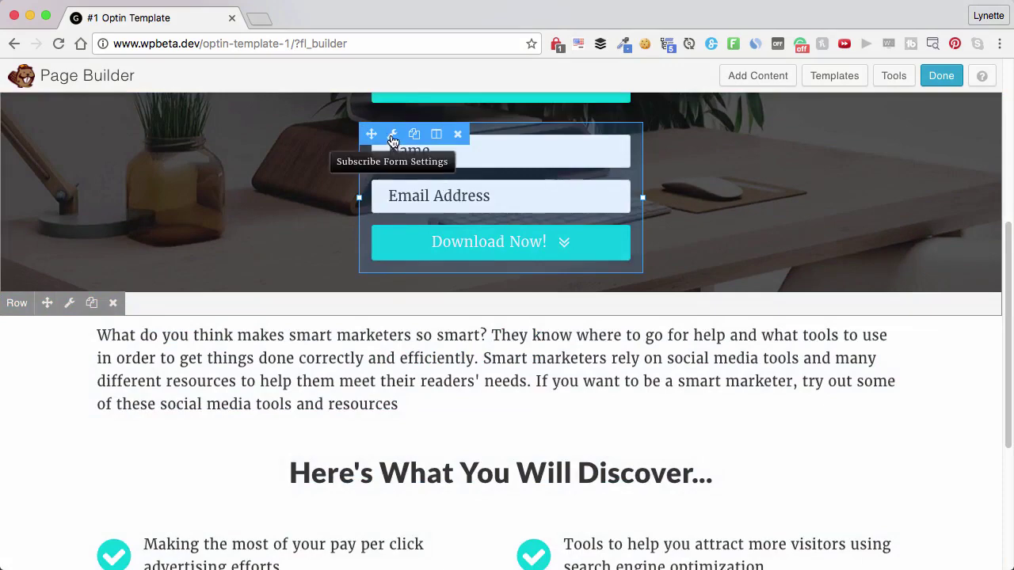
{"action": "left_click_drag", "start_coordinate": [373, 134], "coordinate": [470, 485]}
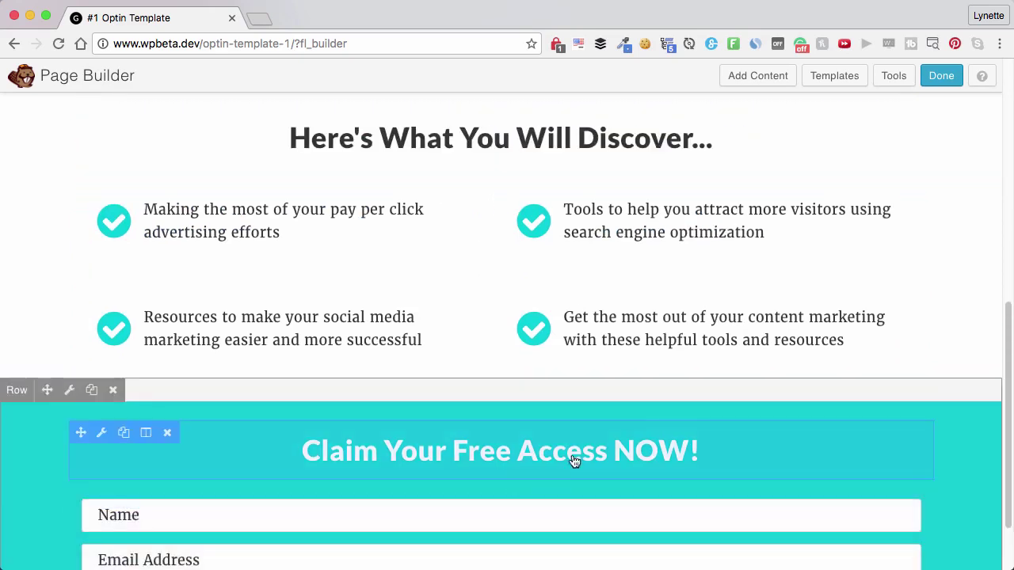
{"action": "scroll", "coordinate": [693, 422], "scroll_direction": "down", "scroll_amount": 2}
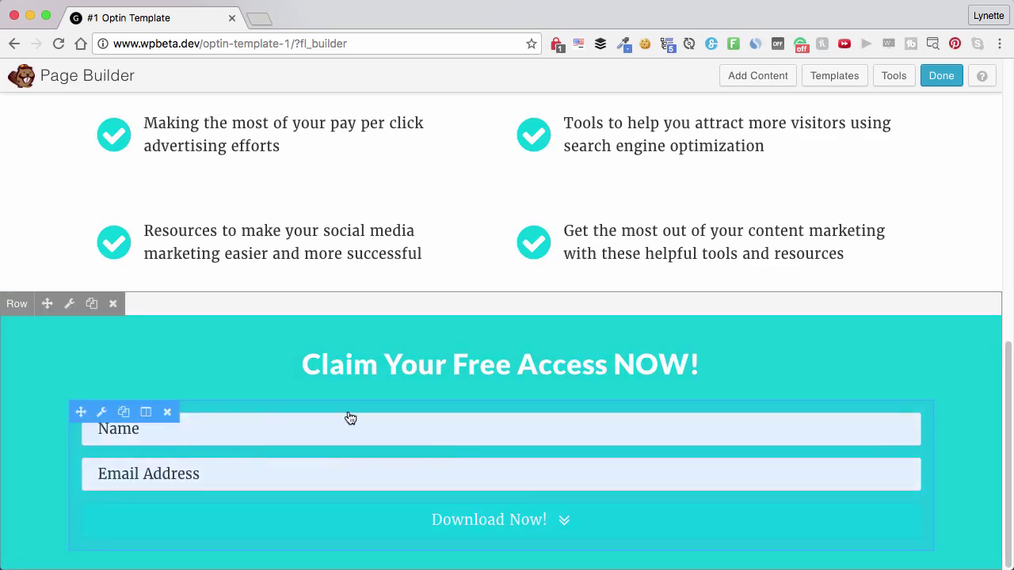
- Set the layout of the bottom row's subscribe form to Inline and move the settings window up to uncover the form
{"action": "left_click", "coordinate": [101, 412]}
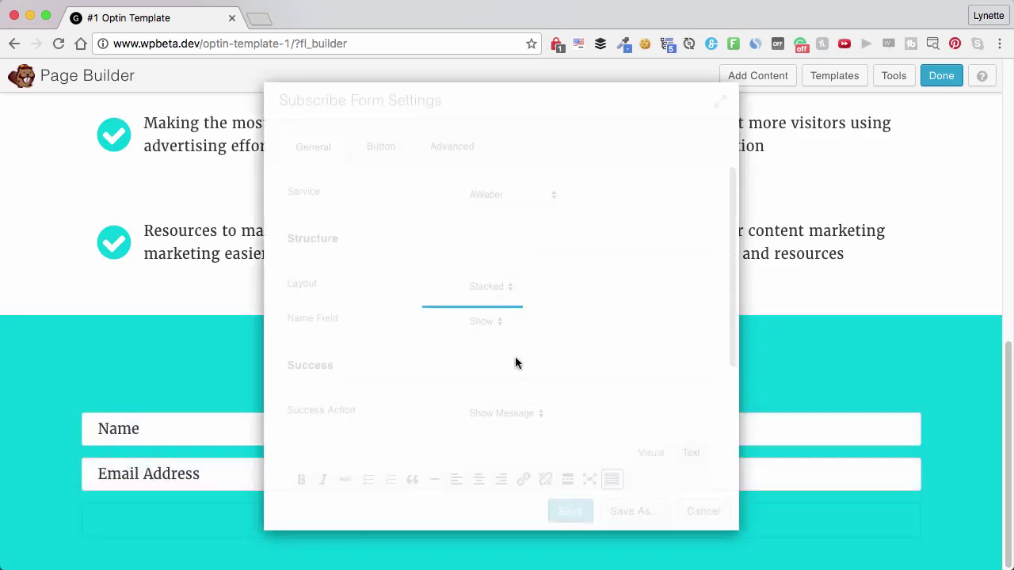
{"action": "left_click", "coordinate": [499, 355]}
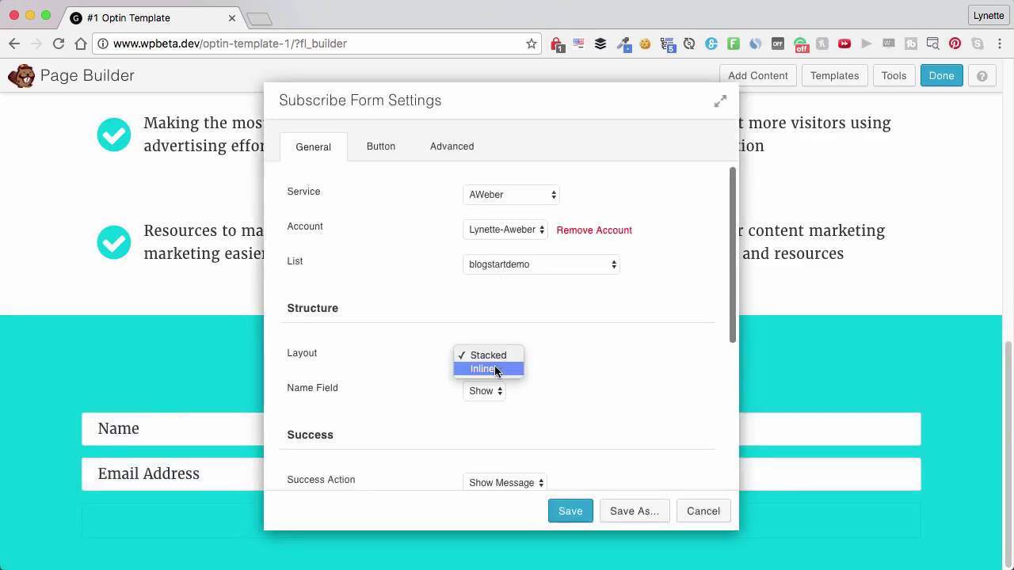
{"action": "left_click", "coordinate": [494, 366]}
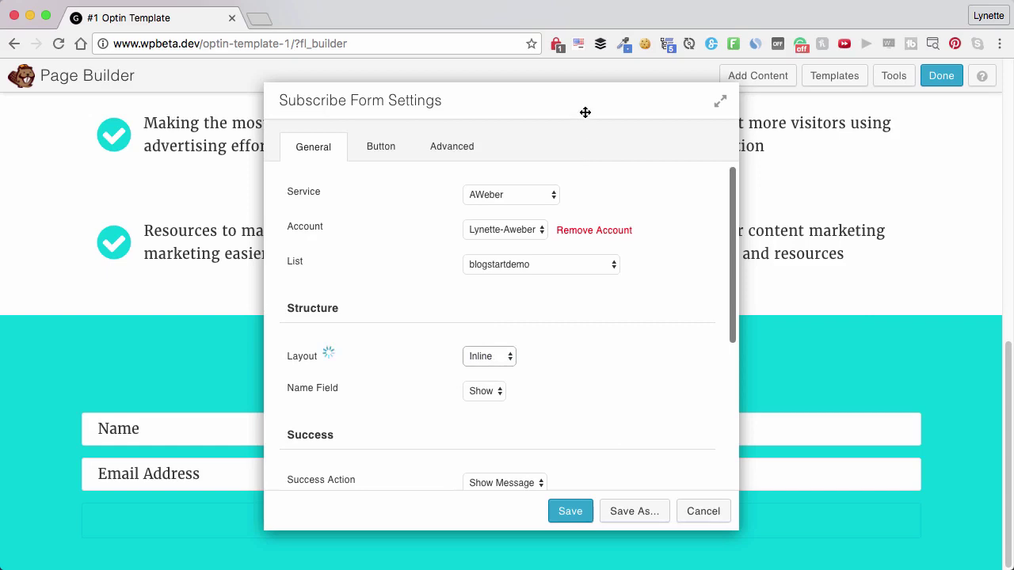
{"action": "left_click_drag", "start_coordinate": [584, 111], "coordinate": [561, 70]}
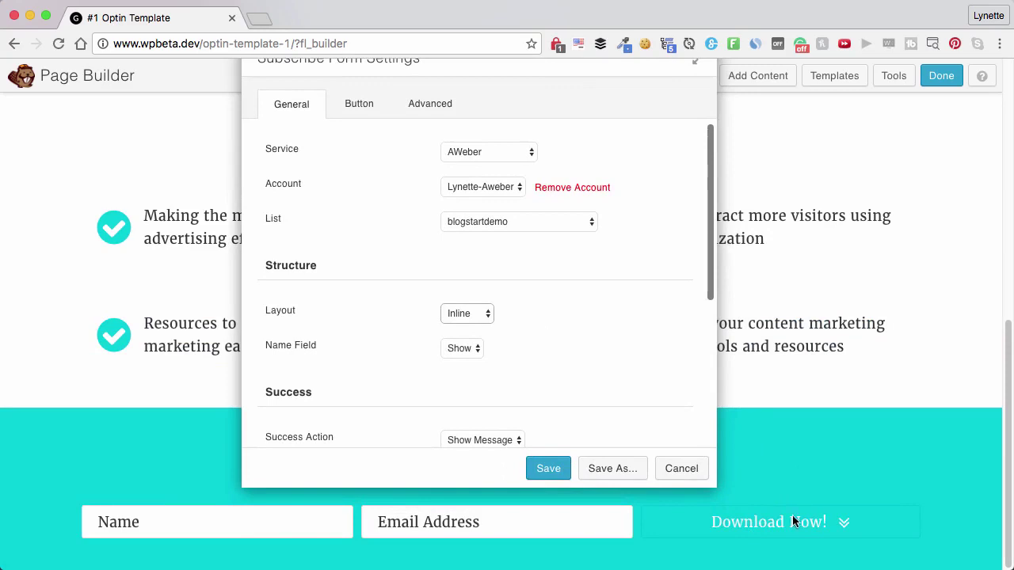
- Set the inline subscribe form's button background color to #444444 and its hover background color to #000000, and save the module
{"action": "left_click", "coordinate": [358, 106]}
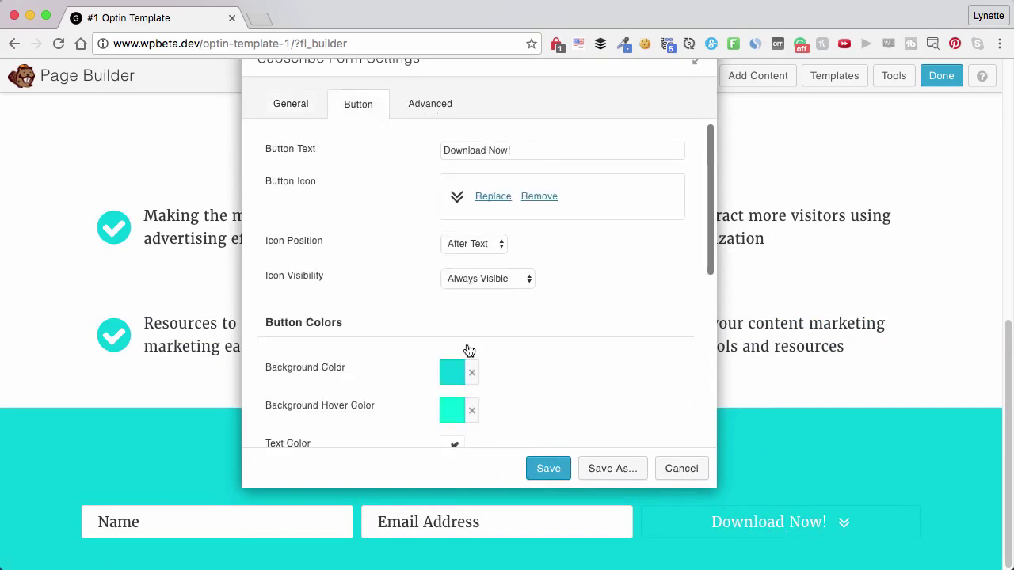
{"action": "left_click", "coordinate": [446, 382]}
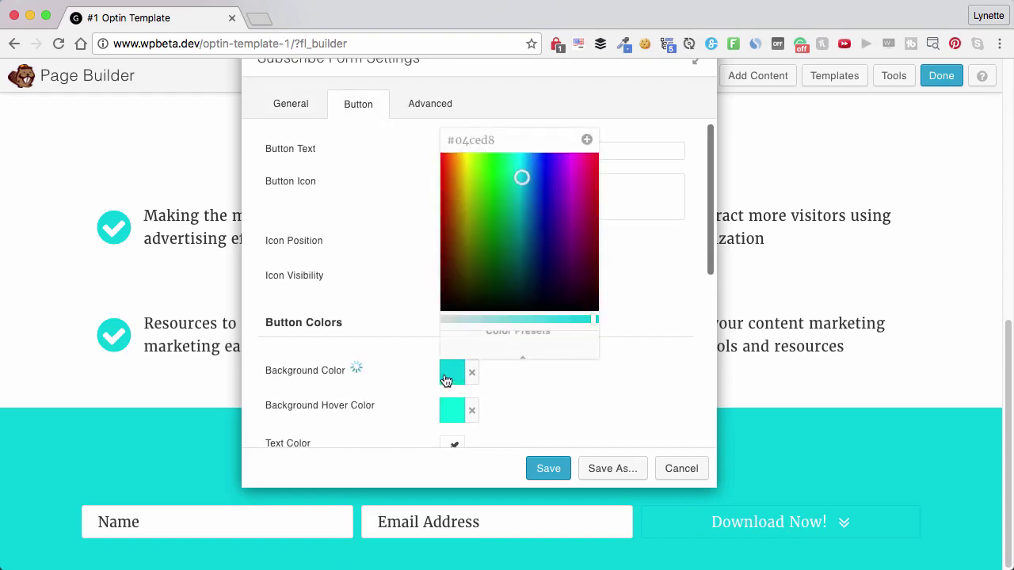
{"action": "left_click", "coordinate": [491, 342]}
{"action": "left_click", "coordinate": [483, 215]}
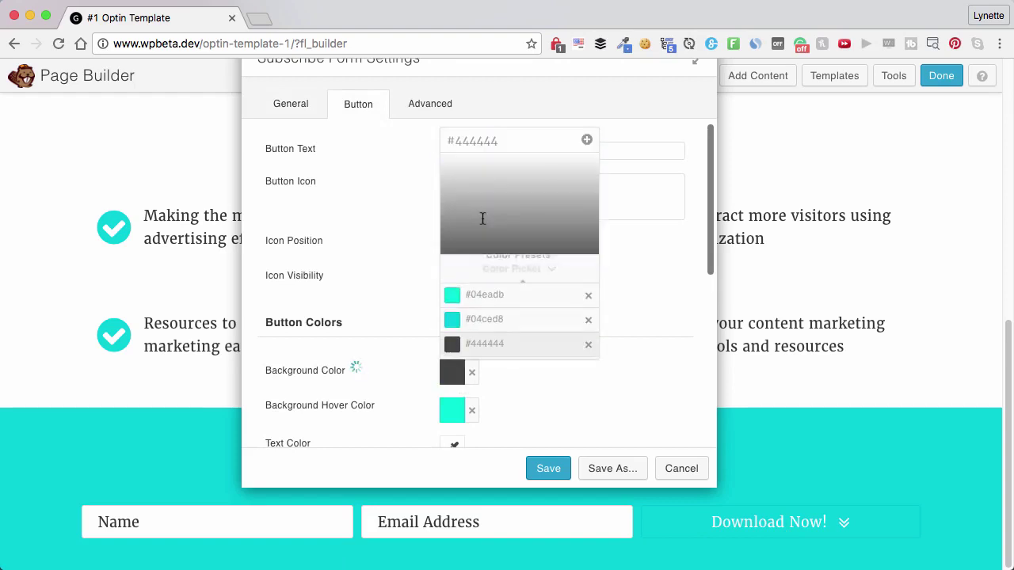
{"action": "left_click", "coordinate": [446, 415]}
{"action": "left_click", "coordinate": [457, 393]}
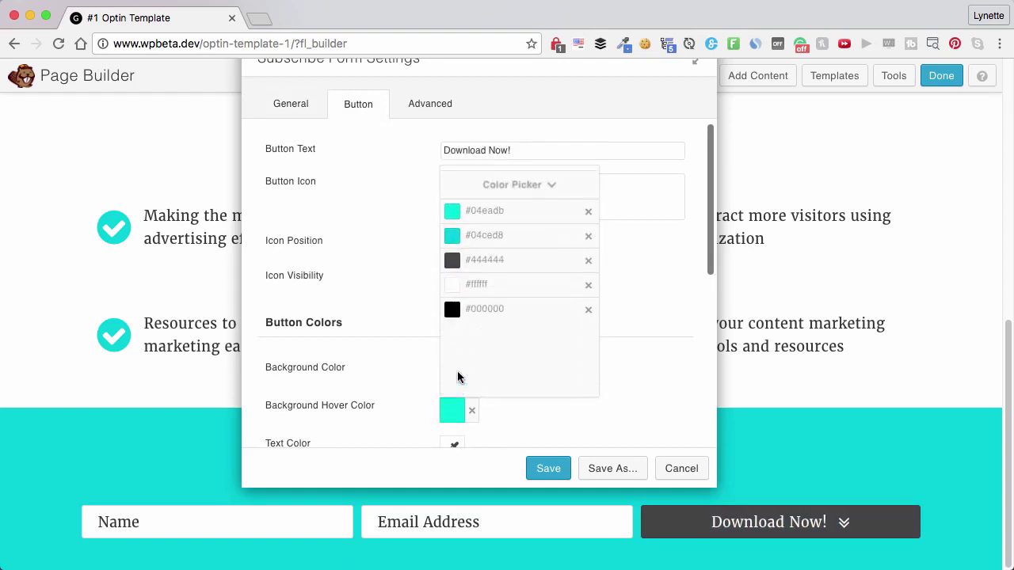
{"action": "left_click", "coordinate": [462, 309]}
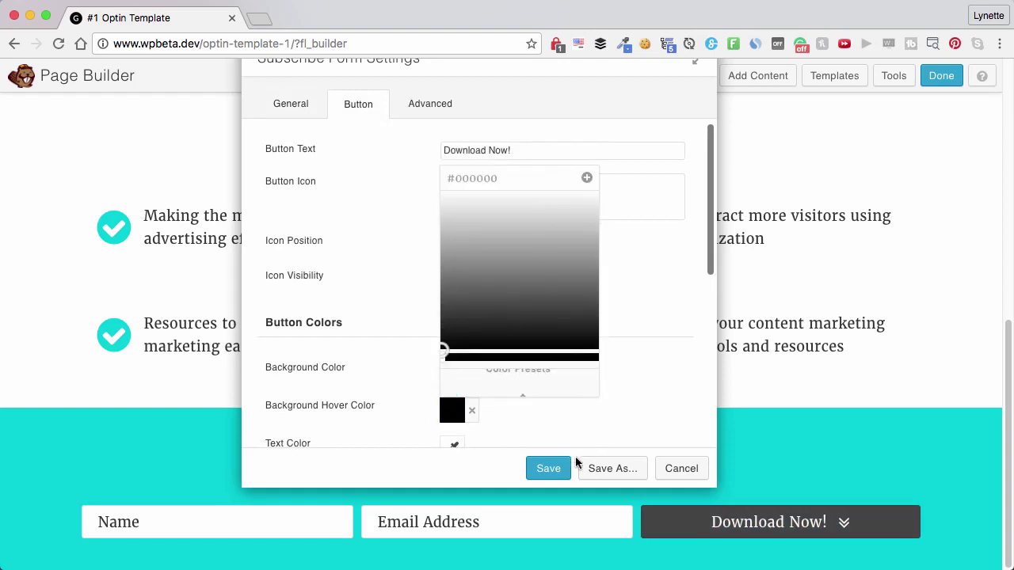
{"action": "left_click", "coordinate": [555, 468]}
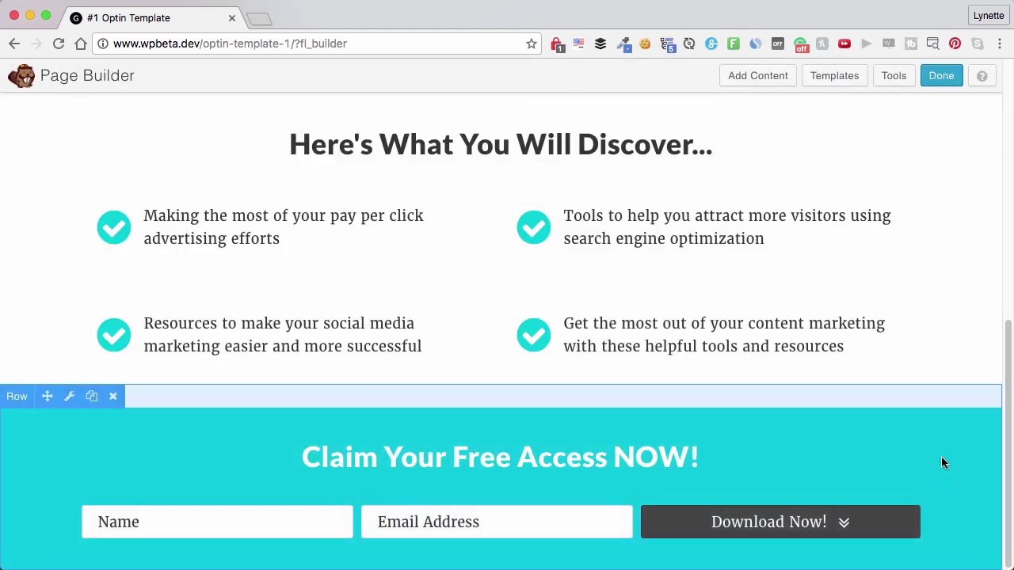
- Add a 1 Column row below the colored "Claim Your Free Access NOW!" row at the end of the page
{"action": "scroll", "coordinate": [940, 458], "scroll_direction": "down", "scroll_amount": 5}
{"action": "scroll", "coordinate": [940, 458], "scroll_direction": "down", "scroll_amount": 2}
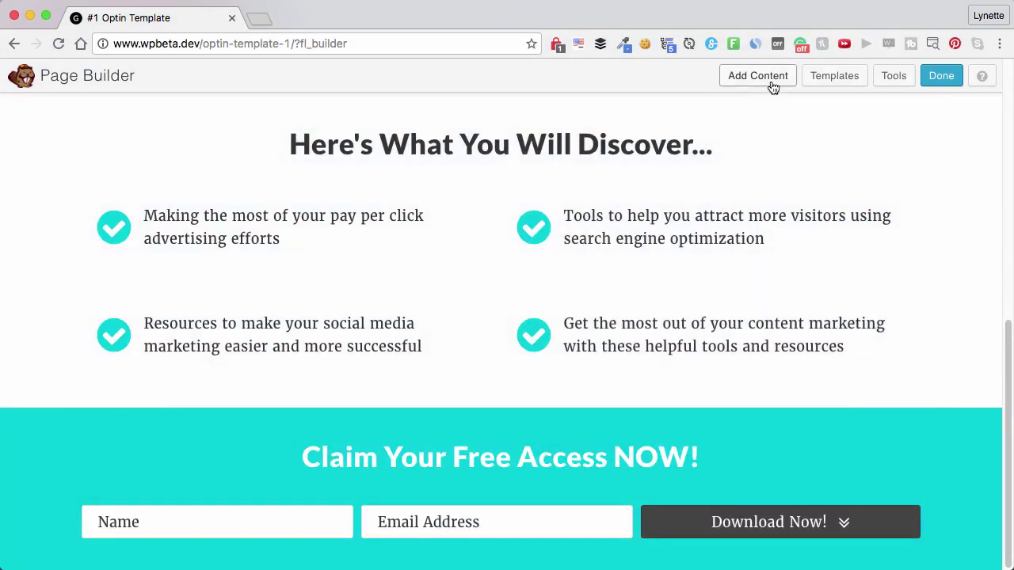
{"action": "left_click", "coordinate": [770, 84]}
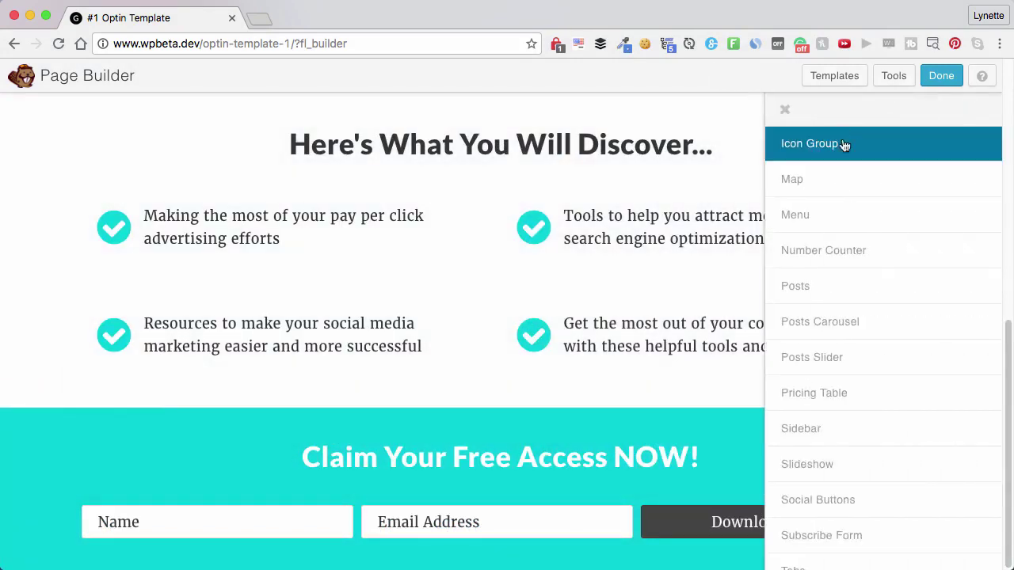
{"action": "scroll", "coordinate": [958, 263], "scroll_direction": "up", "scroll_amount": 2}
{"action": "scroll", "coordinate": [959, 263], "scroll_direction": "up", "scroll_amount": 4}
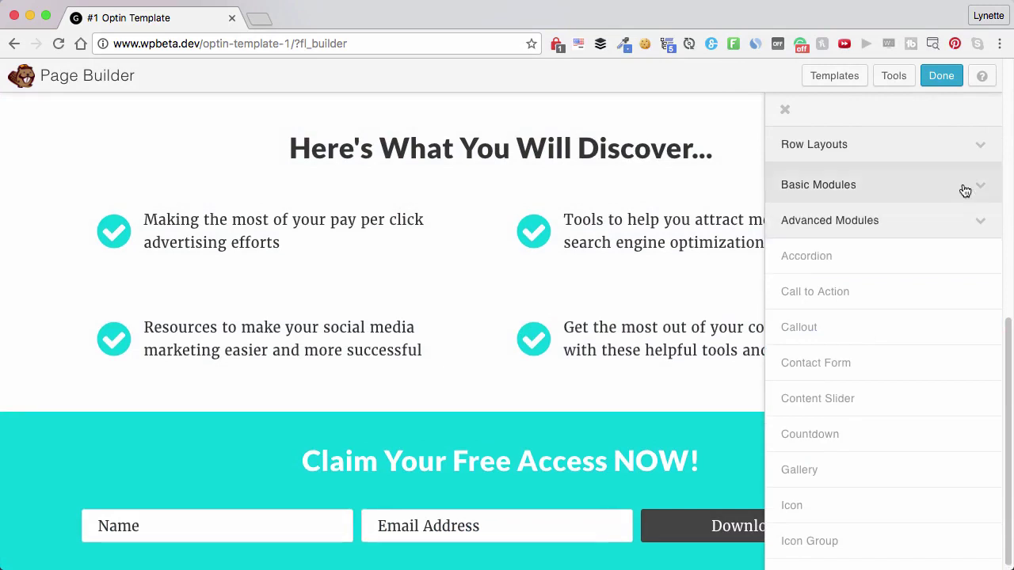
{"action": "left_click", "coordinate": [949, 158]}
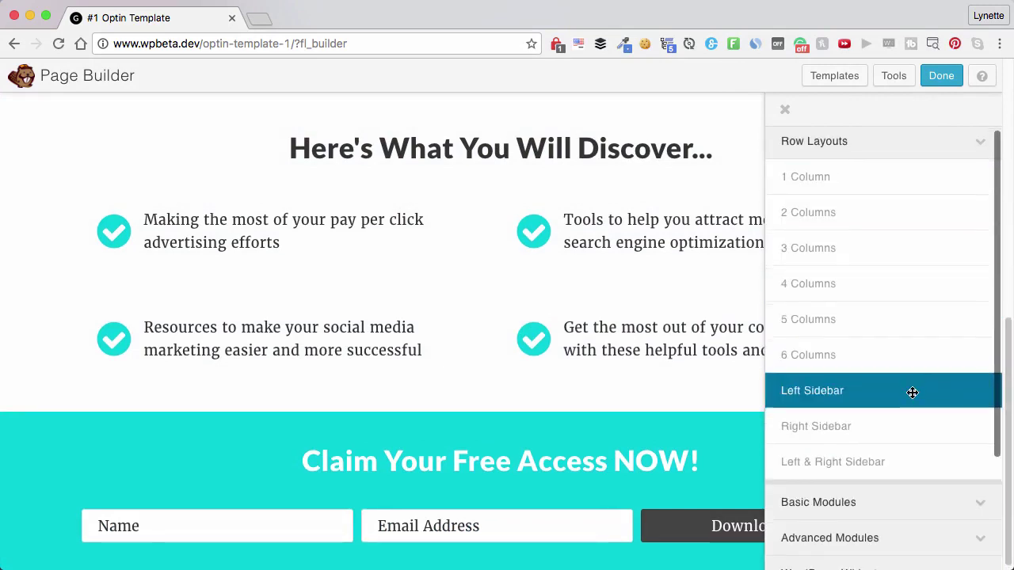
{"action": "scroll", "coordinate": [912, 393], "scroll_direction": "down", "scroll_amount": 3}
{"action": "scroll", "coordinate": [856, 295], "scroll_direction": "up", "scroll_amount": 3}
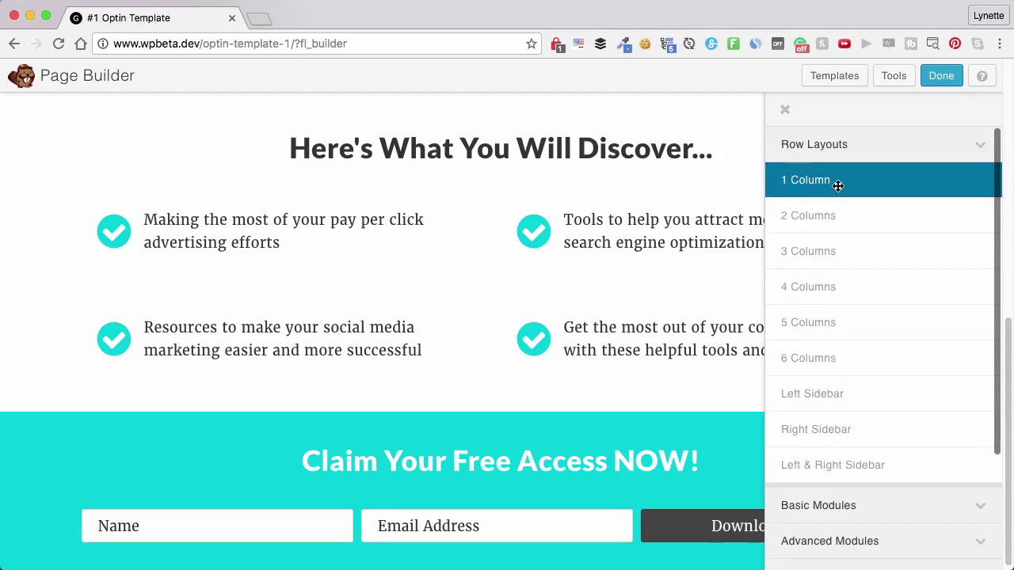
{"action": "left_click_drag", "start_coordinate": [838, 185], "coordinate": [640, 560]}
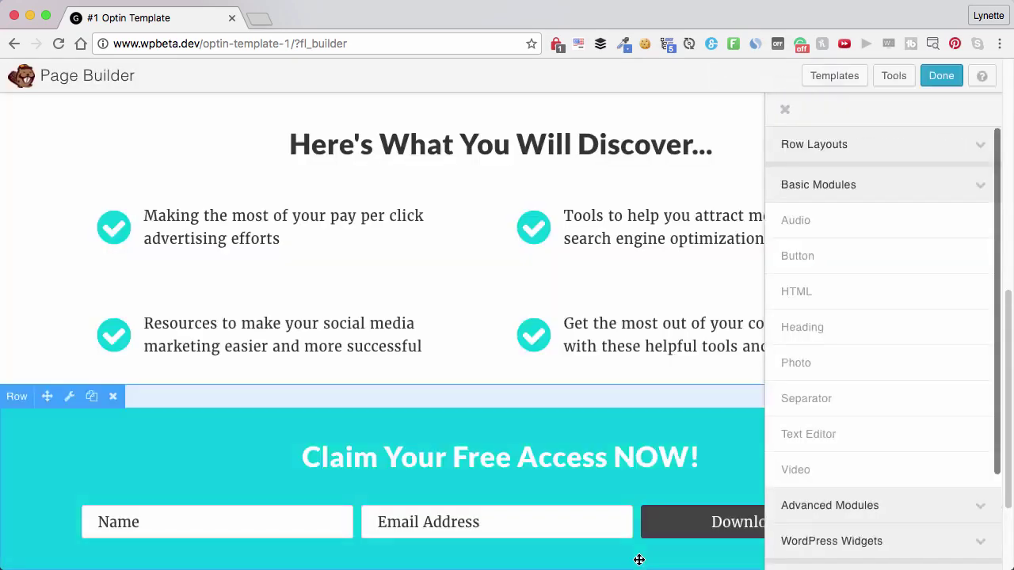
- Open the settings of the new empty bottom row and set its width to Full Width
{"action": "scroll", "coordinate": [677, 480], "scroll_direction": "down", "scroll_amount": 3}
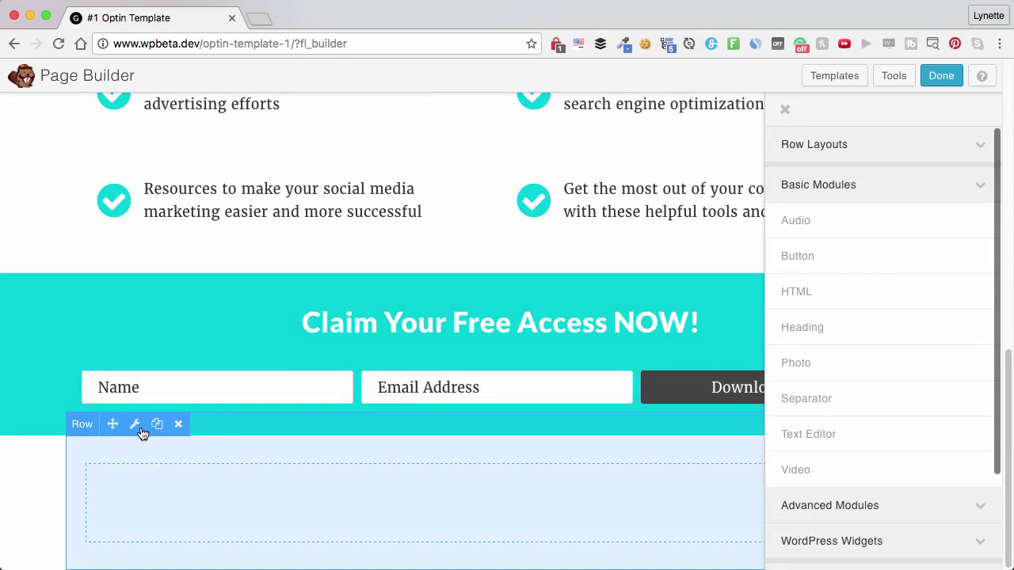
{"action": "left_click", "coordinate": [138, 427]}
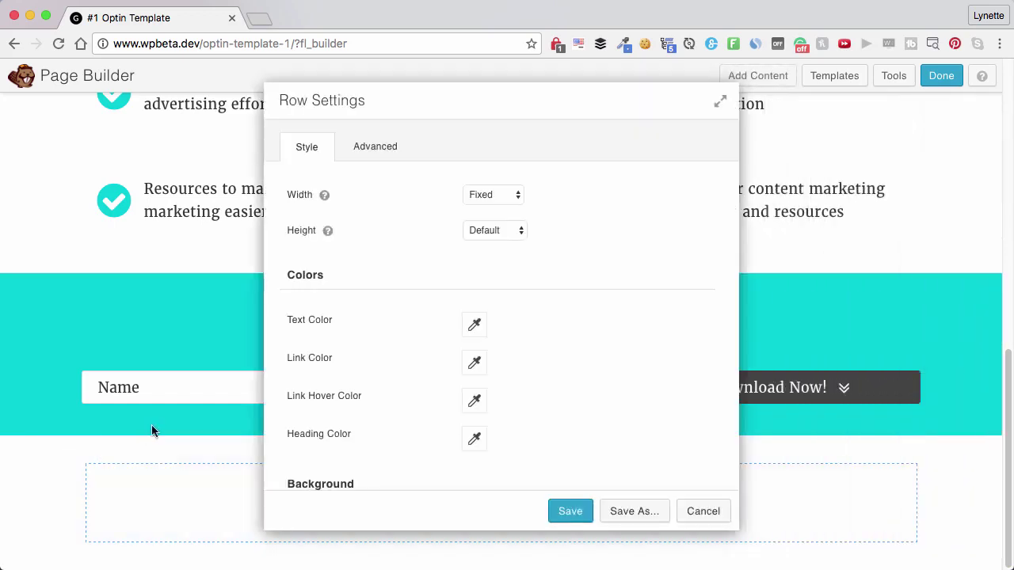
{"action": "left_click", "coordinate": [476, 196]}
{"action": "left_click", "coordinate": [483, 206]}
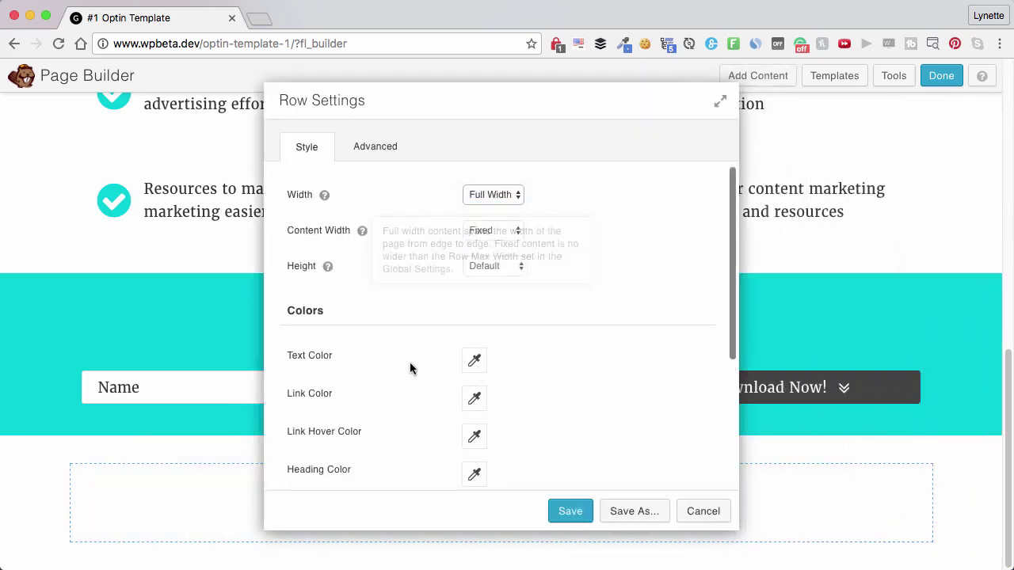
- Set the new bottom row's text color to the #ffffff preset
{"action": "scroll", "coordinate": [496, 363], "scroll_direction": "down", "scroll_amount": 2}
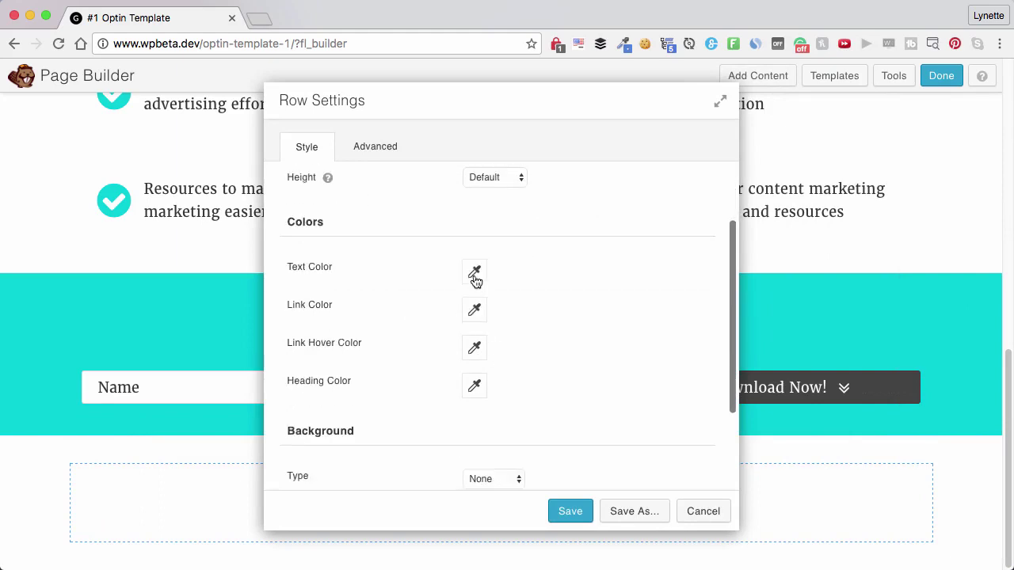
{"action": "left_click", "coordinate": [474, 273]}
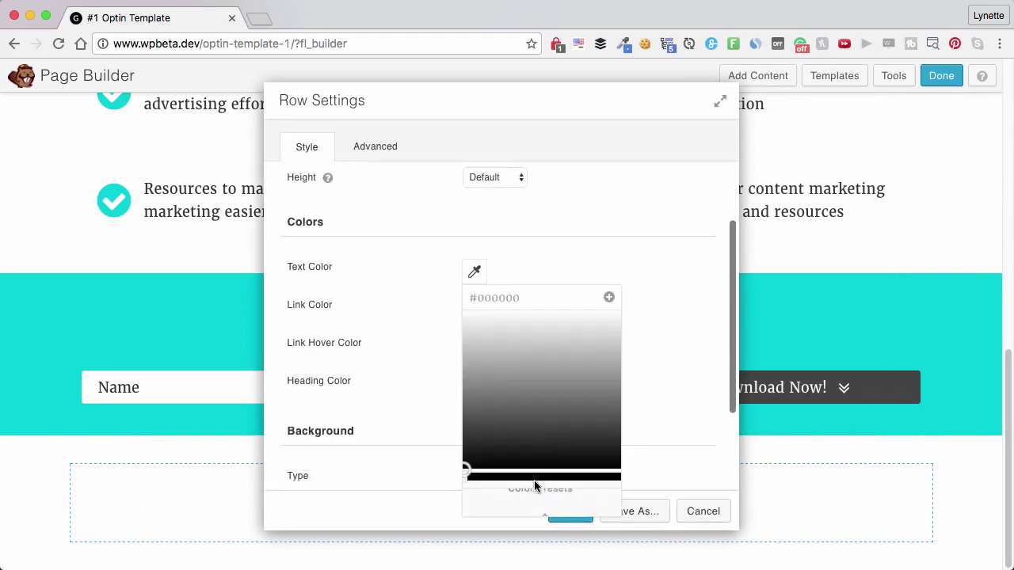
{"action": "left_click", "coordinate": [511, 505]}
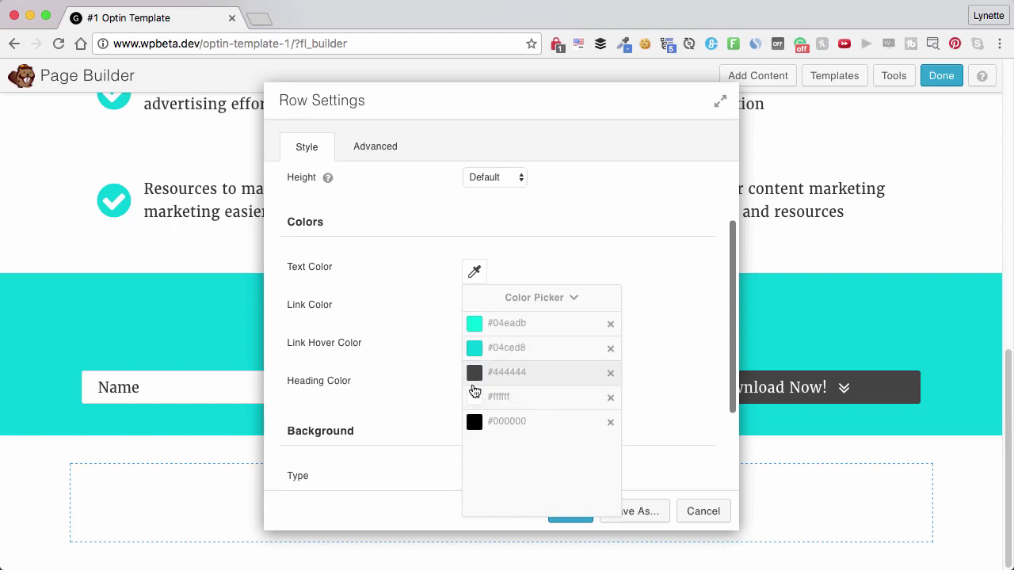
{"action": "left_click", "coordinate": [478, 398]}
{"action": "left_click", "coordinate": [652, 386]}
- Give the new bottom row a Color background using the #444444 preset
{"action": "scroll", "coordinate": [652, 385], "scroll_direction": "down", "scroll_amount": 3}
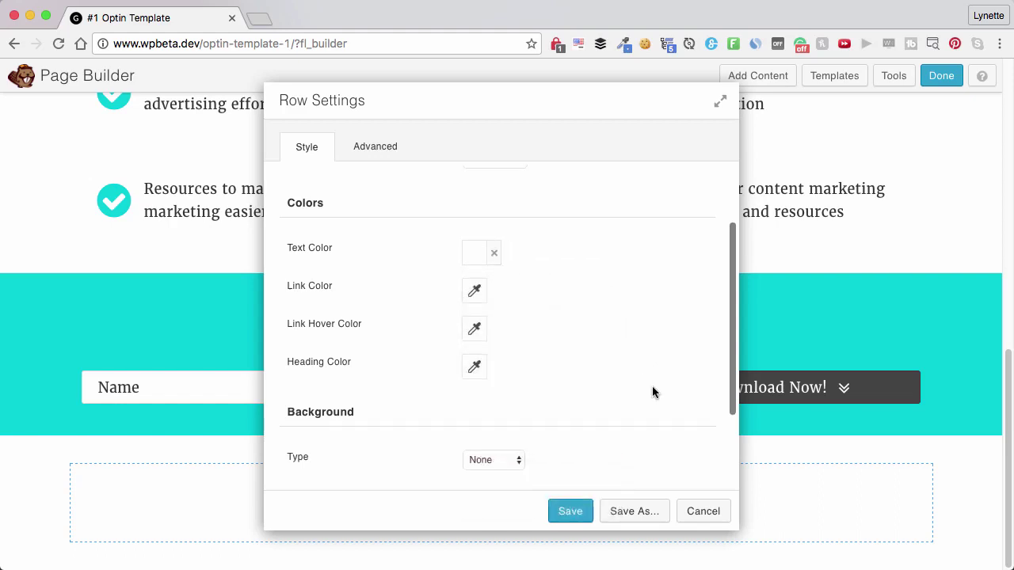
{"action": "left_click", "coordinate": [505, 357]}
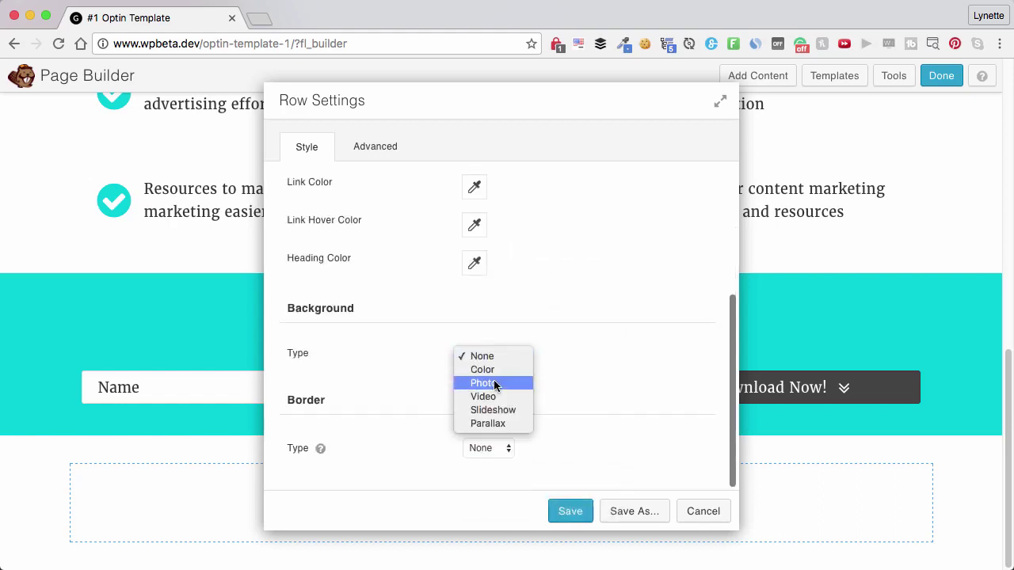
{"action": "left_click", "coordinate": [498, 367]}
{"action": "scroll", "coordinate": [553, 396], "scroll_direction": "down", "scroll_amount": 2}
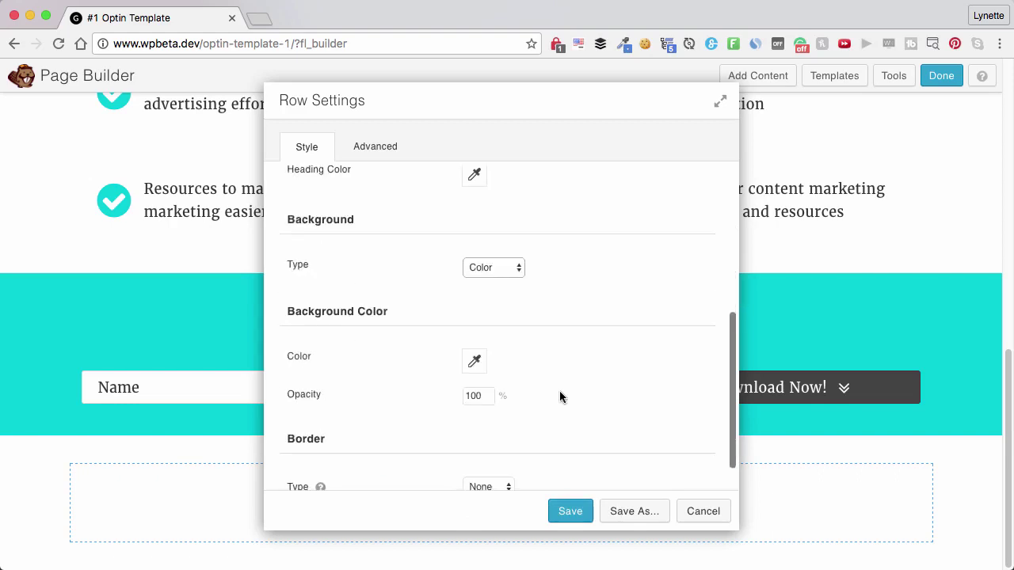
{"action": "left_click", "coordinate": [473, 366]}
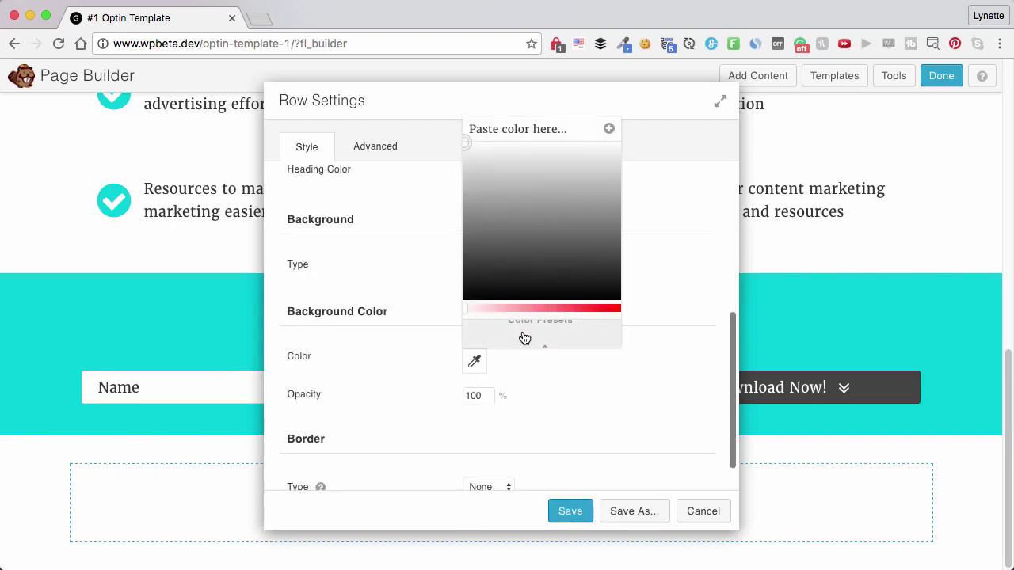
{"action": "left_click", "coordinate": [523, 333]}
{"action": "left_click", "coordinate": [487, 204]}
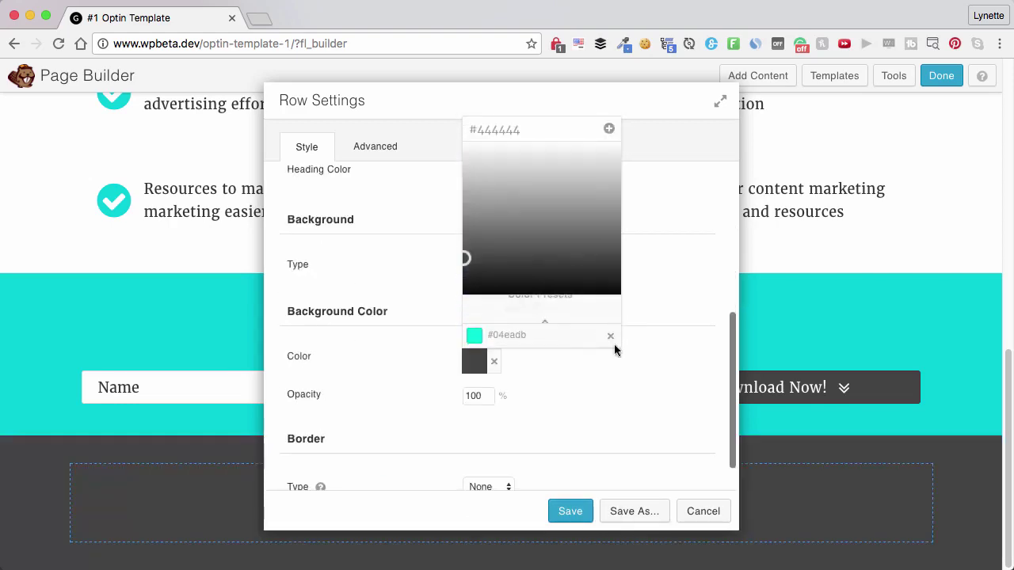
{"action": "left_click", "coordinate": [568, 425]}
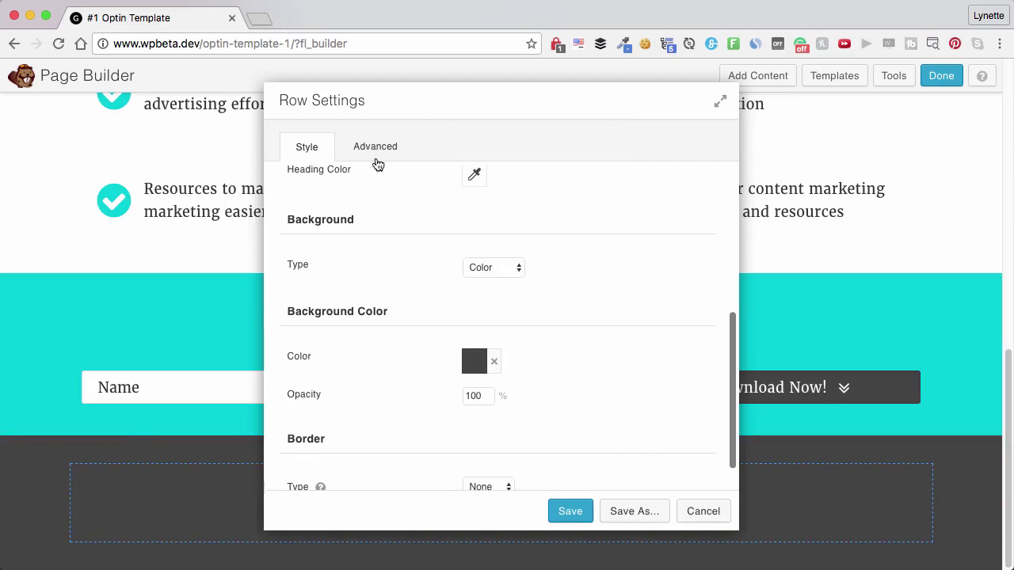
- Set the new bottom row's top and bottom padding to 0 px and save the row settings
{"action": "left_click", "coordinate": [377, 163]}
{"action": "scroll", "coordinate": [480, 268], "scroll_direction": "up", "scroll_amount": 2}
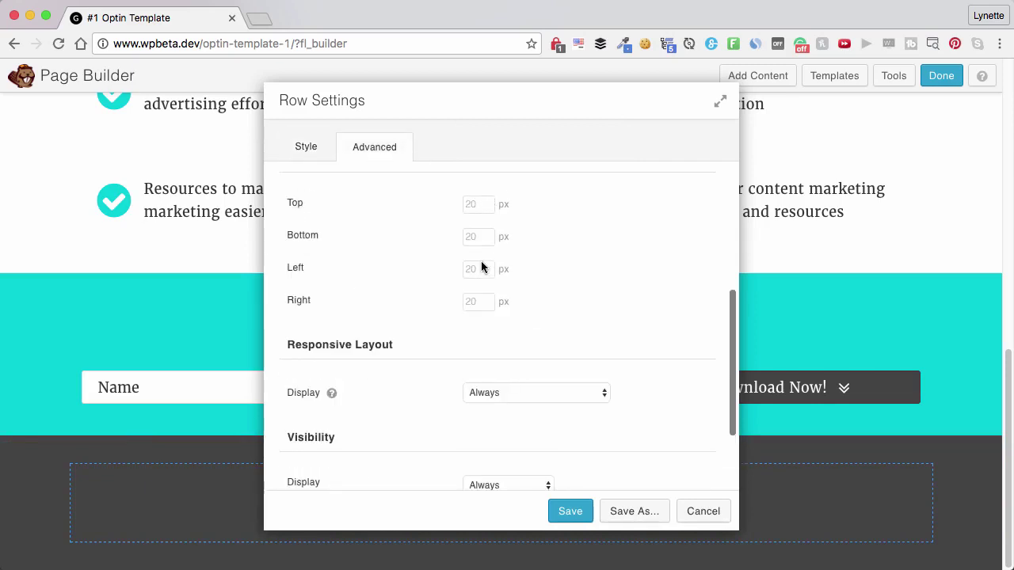
{"action": "scroll", "coordinate": [504, 309], "scroll_direction": "up", "scroll_amount": 2}
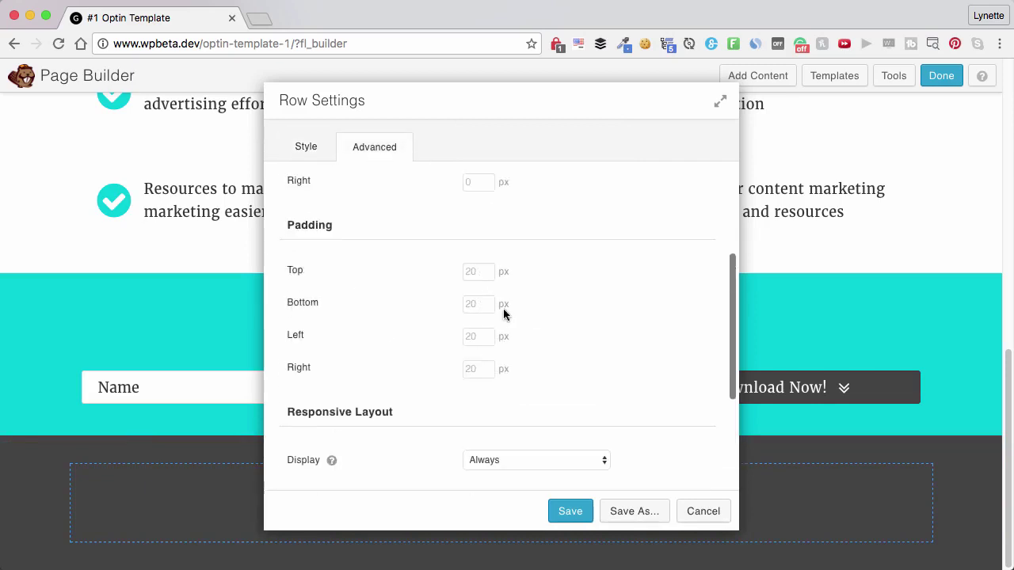
{"action": "left_click", "coordinate": [478, 274]}
{"action": "type", "text": "0"}
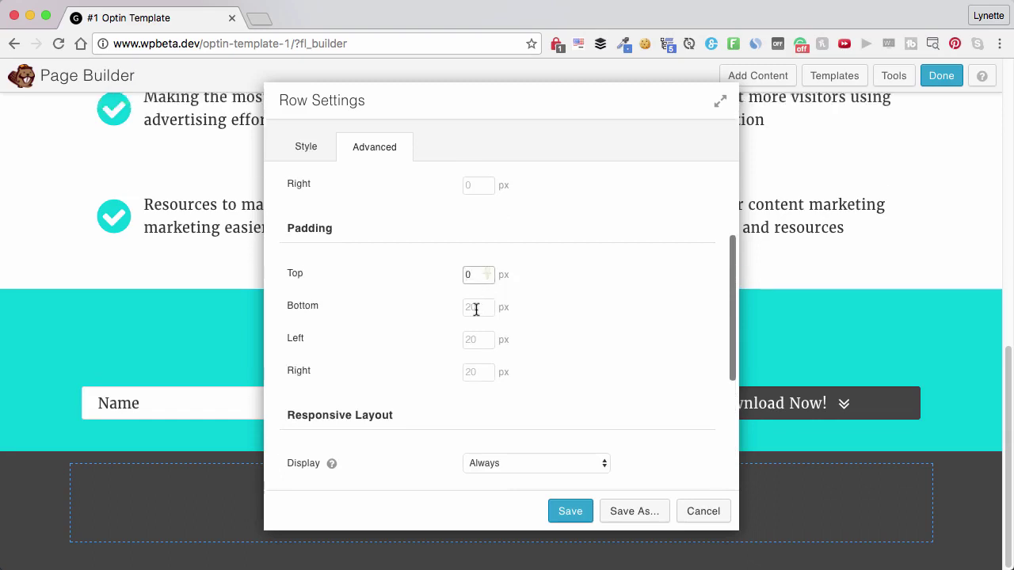
{"action": "left_click", "coordinate": [476, 309]}
{"action": "type", "text": "0"}
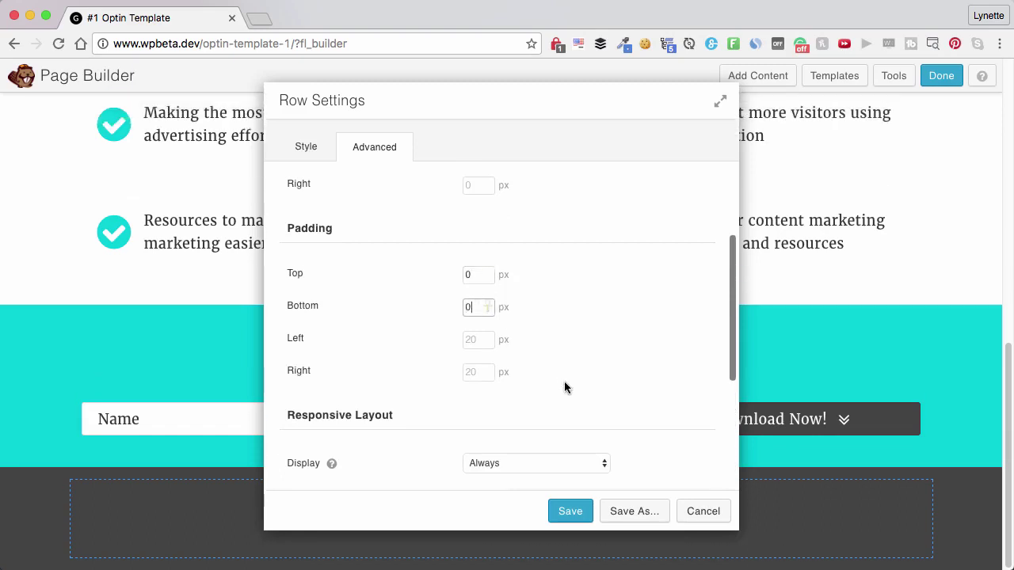
{"action": "left_click", "coordinate": [567, 514]}
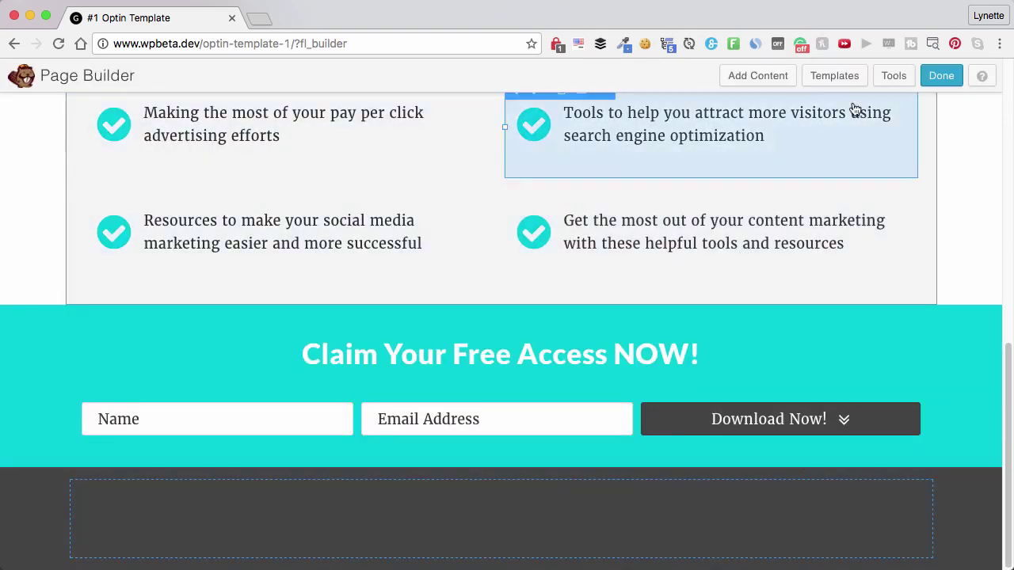
- Add a Text Editor module to the dark bottom row reading "Copyright 2016 Marketing Right, LLC | Contact | Terms | Privacy | Disclaimer"
{"action": "left_click", "coordinate": [769, 79]}
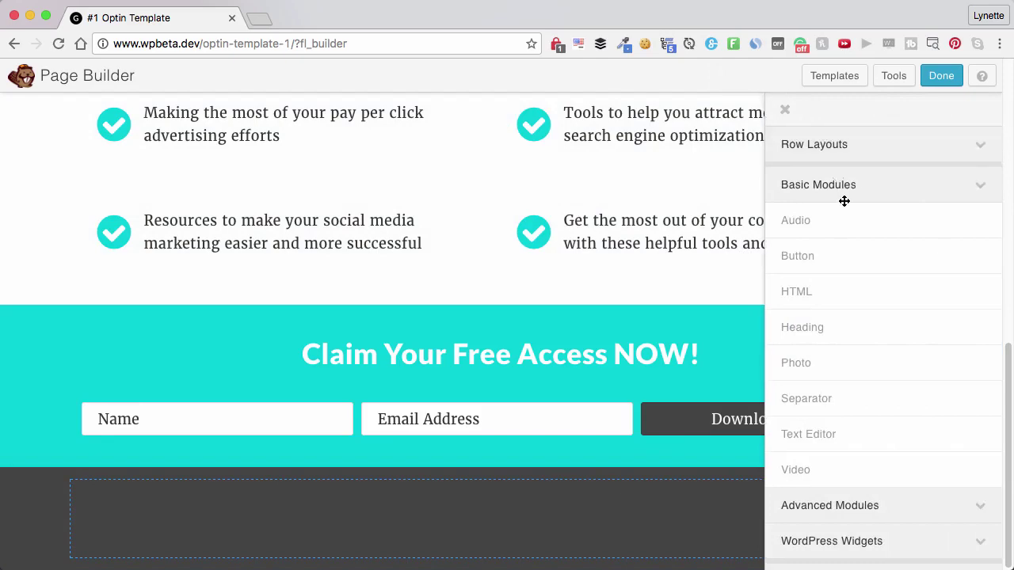
{"action": "left_click_drag", "start_coordinate": [838, 435], "coordinate": [600, 522]}
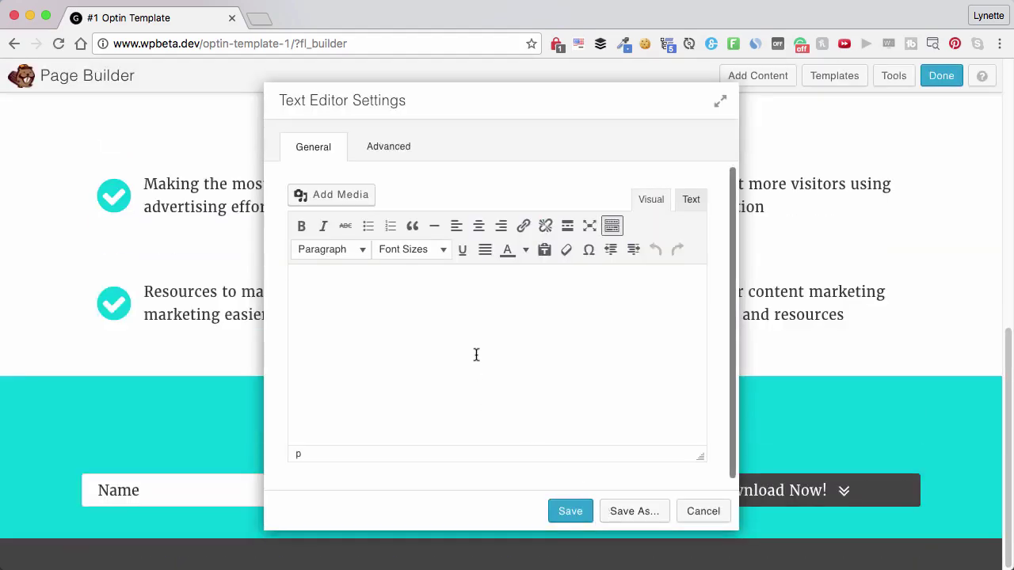
{"action": "left_click", "coordinate": [476, 354]}
{"action": "type", "text": "Copy"}
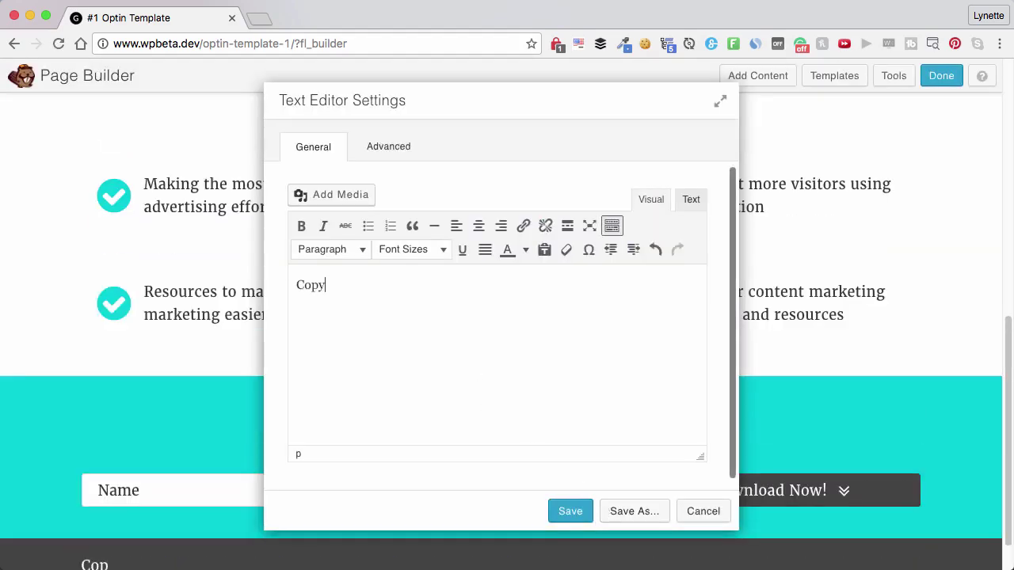
{"action": "type", "text": "right 2016 Mar"}
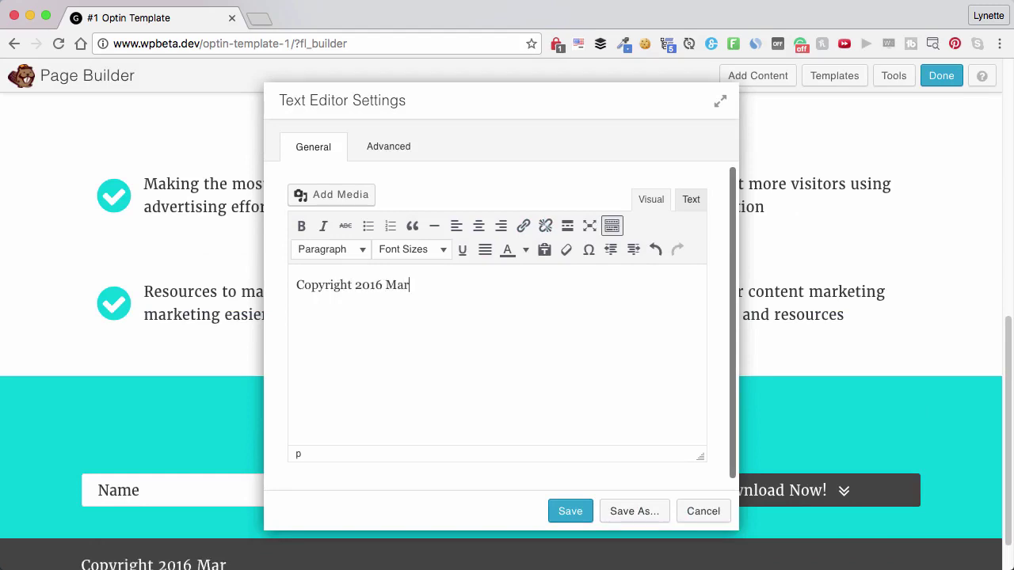
{"action": "type", "text": "keting Right"}
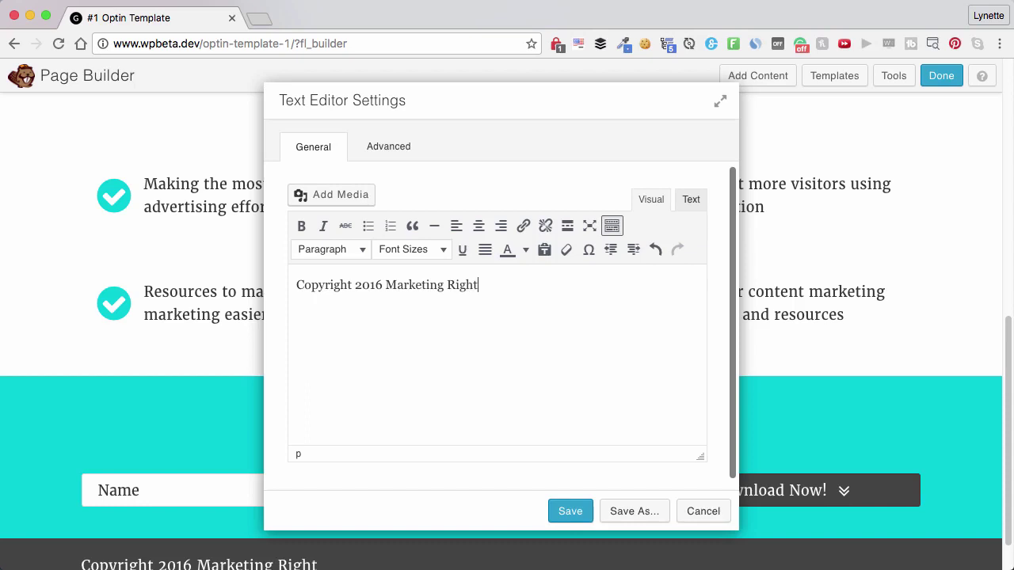
{"action": "type", "text": ", LLC | Contact |"}
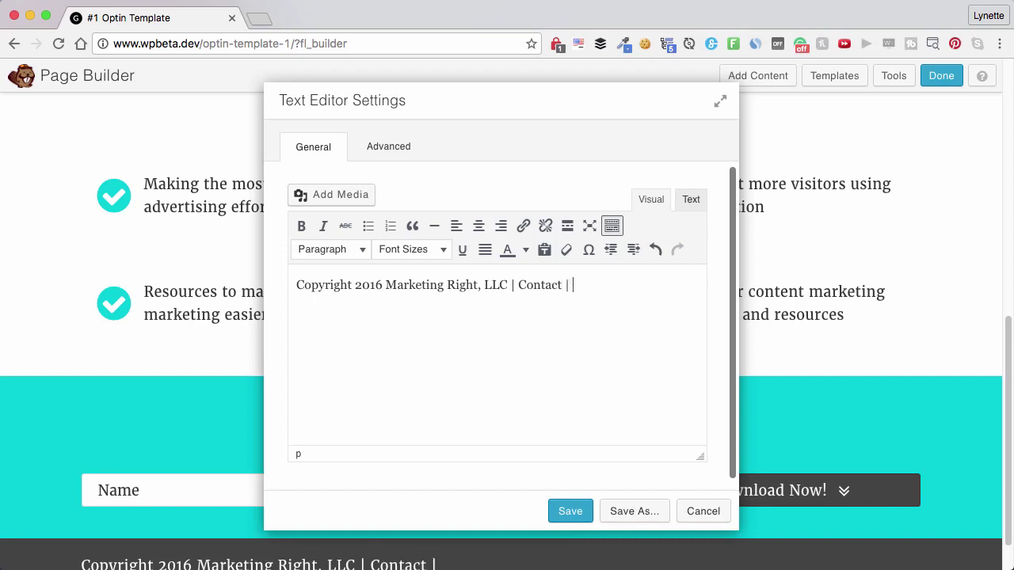
{"action": "type", "text": " Terms | Privacy "}
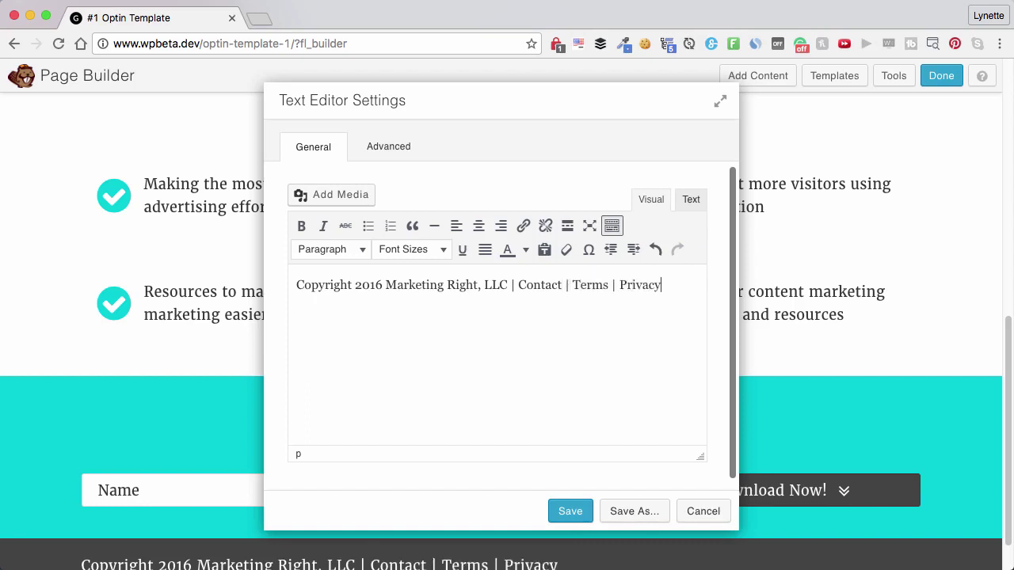
{"action": "type", "text": "| Disclaime"}
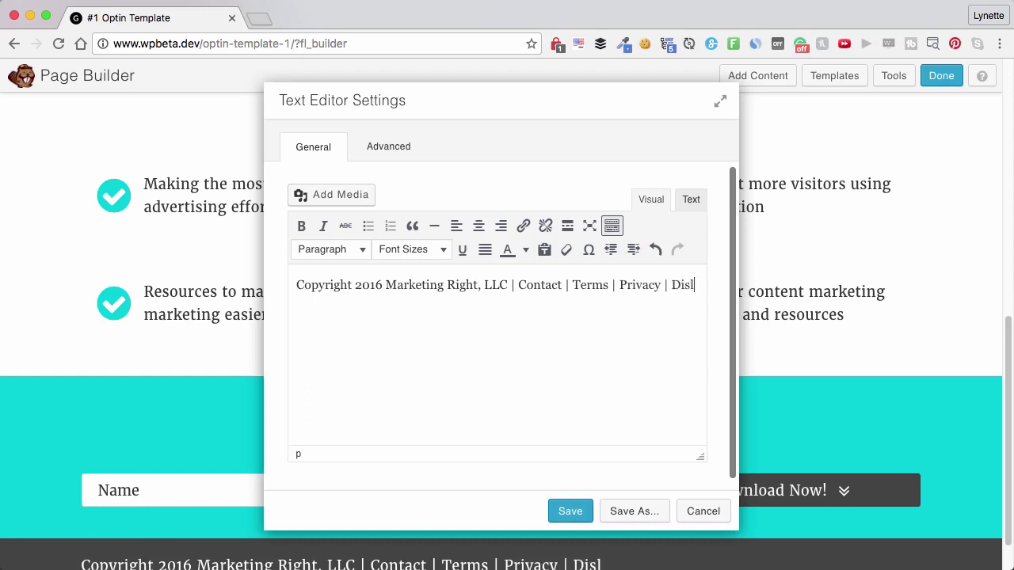
{"action": "type", "text": "r"}
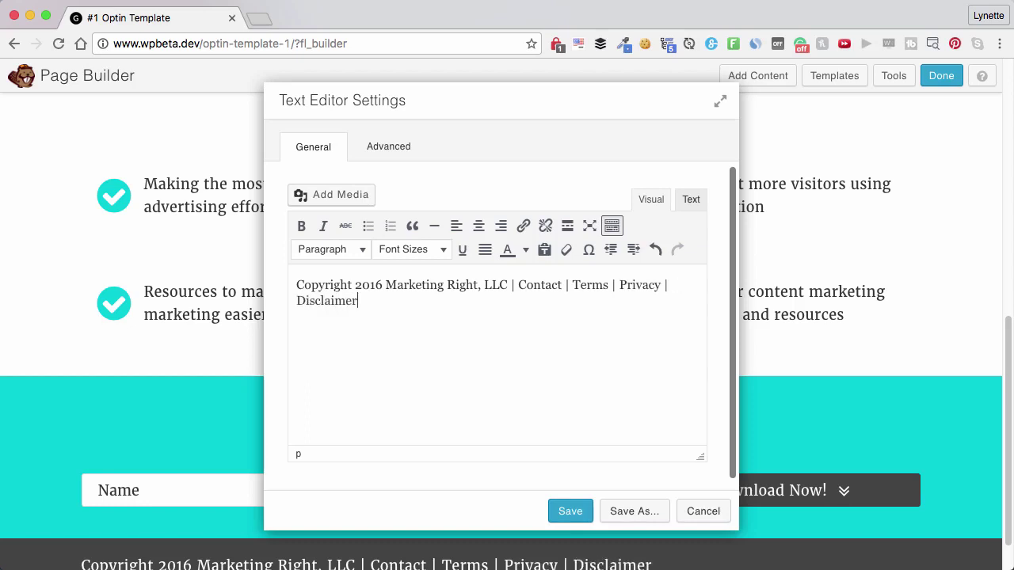
- Link the word "Contact" in the copyright line to the existing page "Your Appointments"
{"action": "double_click", "coordinate": [542, 287]}
{"action": "left_click", "coordinate": [538, 302]}
{"action": "double_click", "coordinate": [539, 285]}
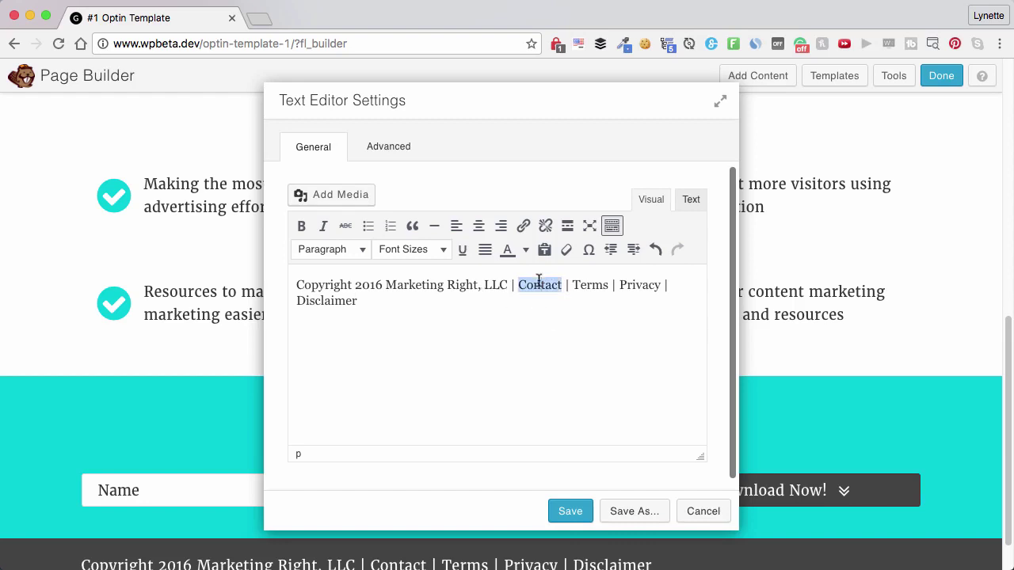
{"action": "left_click", "coordinate": [524, 228]}
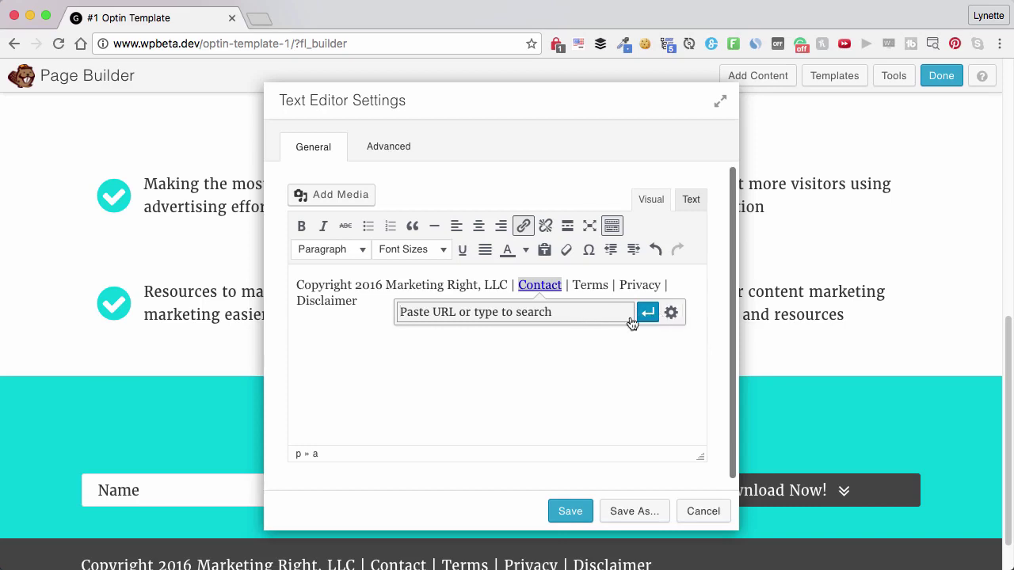
{"action": "left_click", "coordinate": [671, 314]}
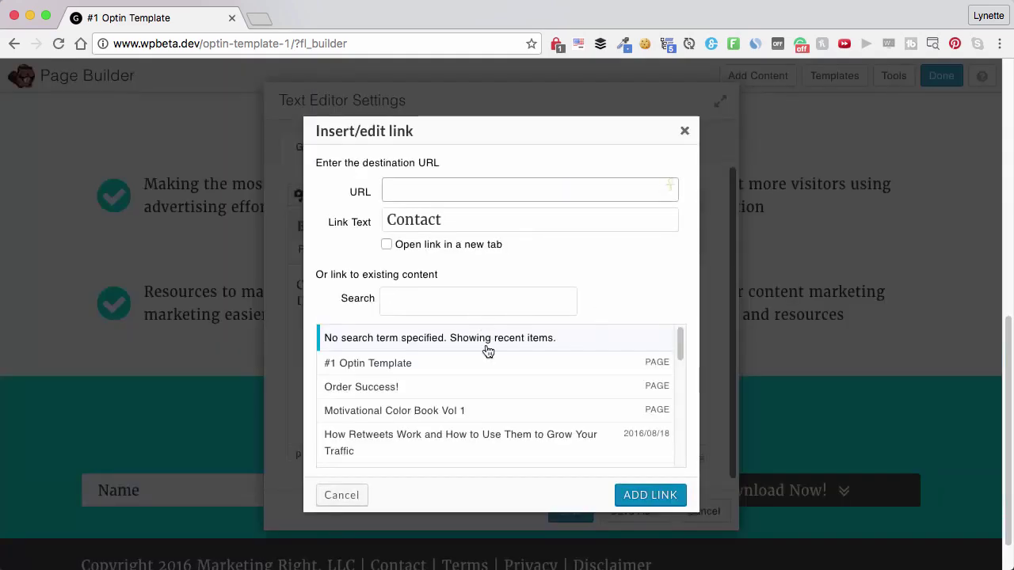
{"action": "scroll", "coordinate": [521, 429], "scroll_direction": "down", "scroll_amount": 4}
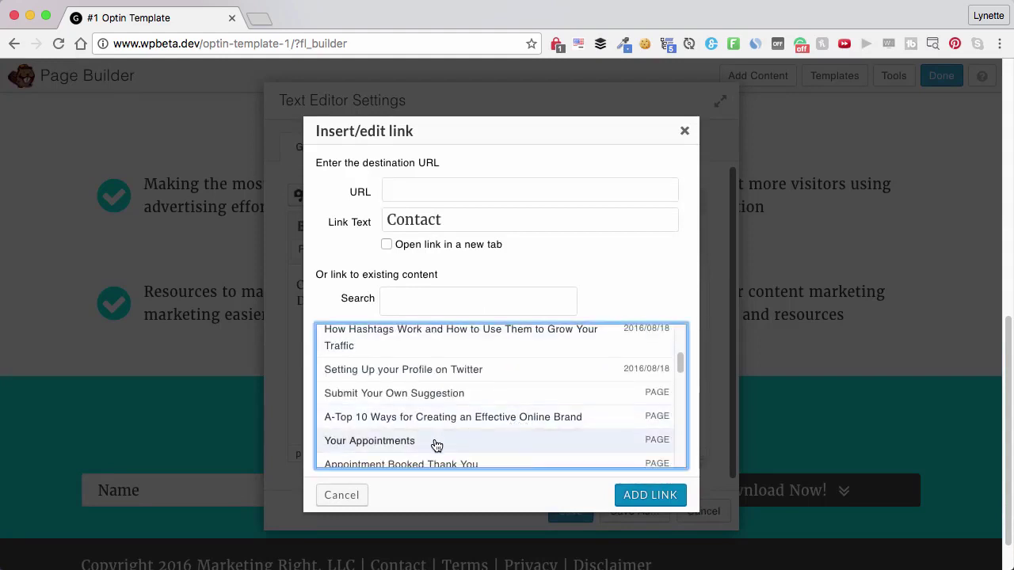
{"action": "left_click", "coordinate": [443, 441]}
{"action": "left_click", "coordinate": [642, 495]}
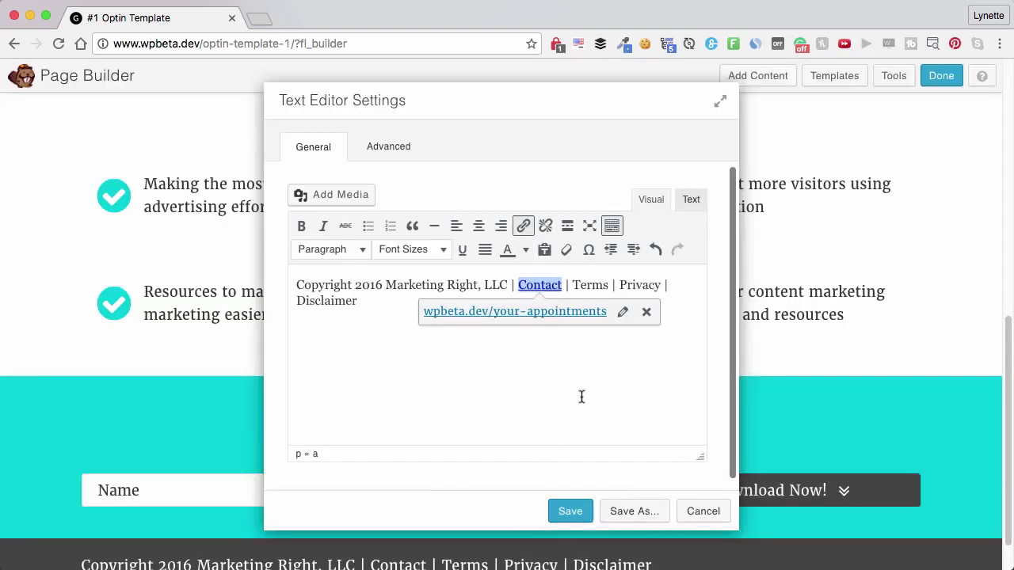
- Link the word "Terms" in the copyright line to the existing page "Review Your Appointment"
{"action": "double_click", "coordinate": [591, 286]}
{"action": "left_click", "coordinate": [524, 226]}
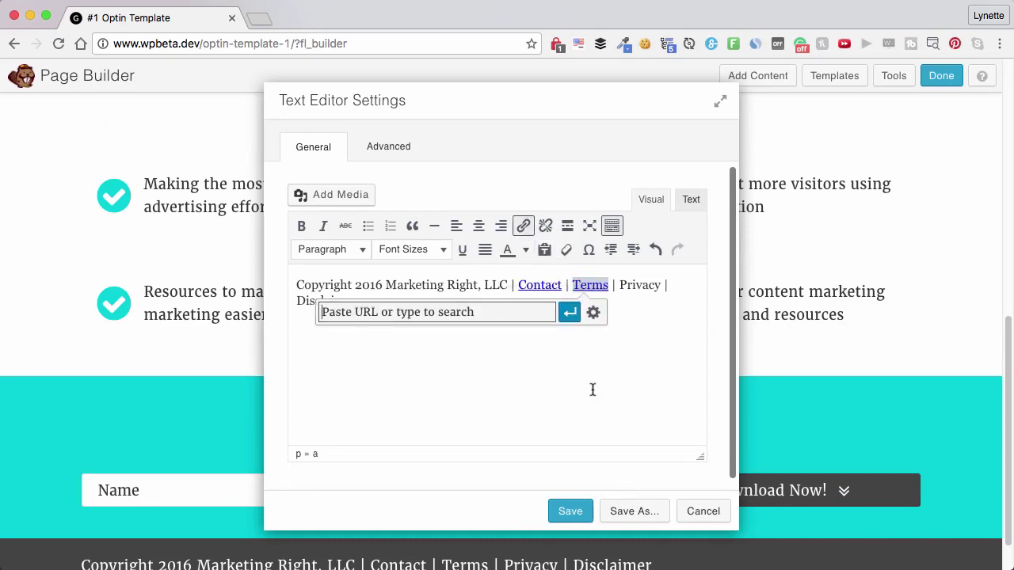
{"action": "left_click", "coordinate": [593, 312]}
{"action": "scroll", "coordinate": [638, 416], "scroll_direction": "down", "scroll_amount": 5}
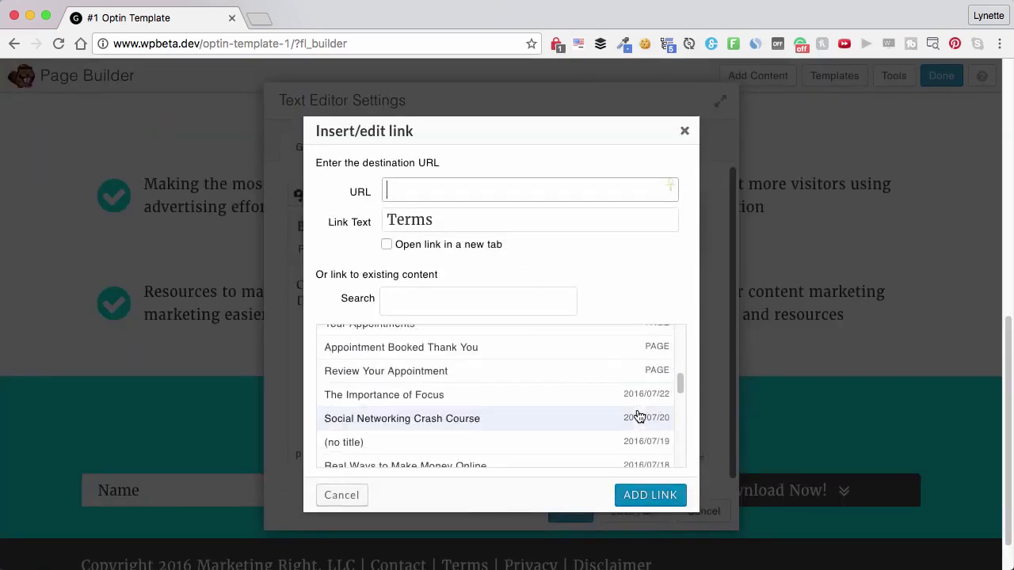
{"action": "left_click", "coordinate": [587, 371]}
{"action": "left_click", "coordinate": [646, 499]}
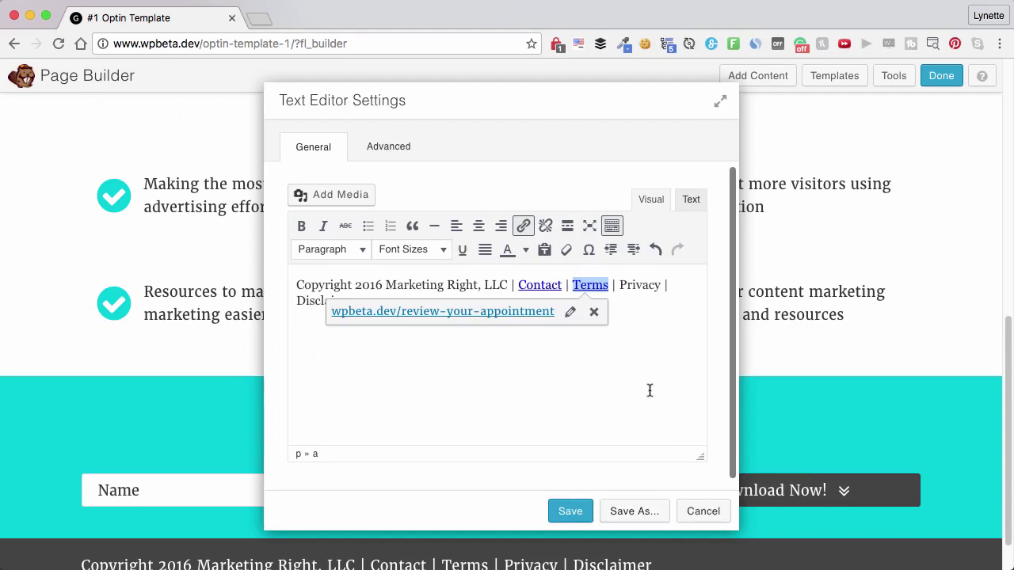
- Center the whole copyright line, set its font size to 12px and save the text module
{"action": "double_click", "coordinate": [638, 286]}
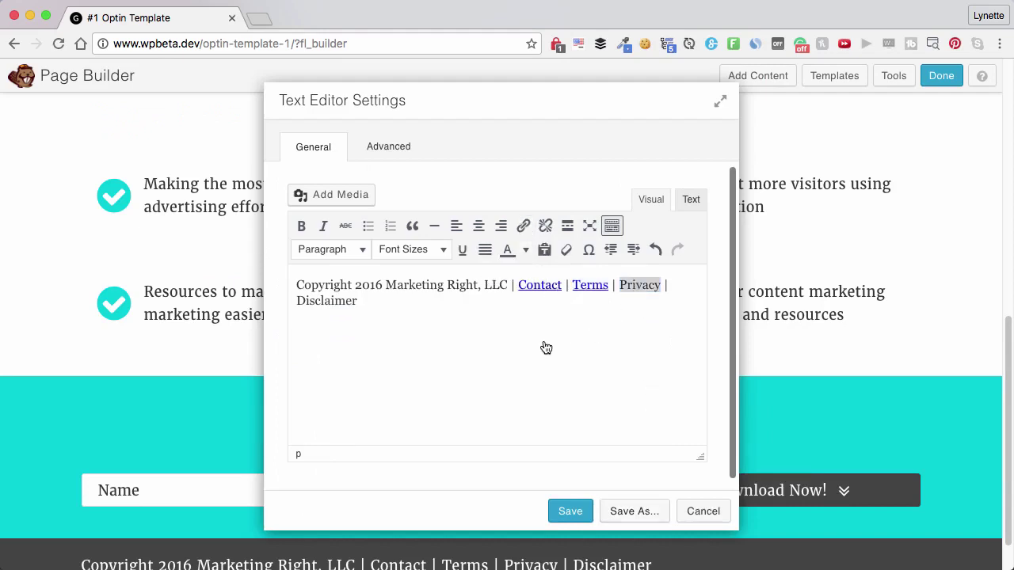
{"action": "left_click_drag", "start_coordinate": [400, 308], "coordinate": [290, 279]}
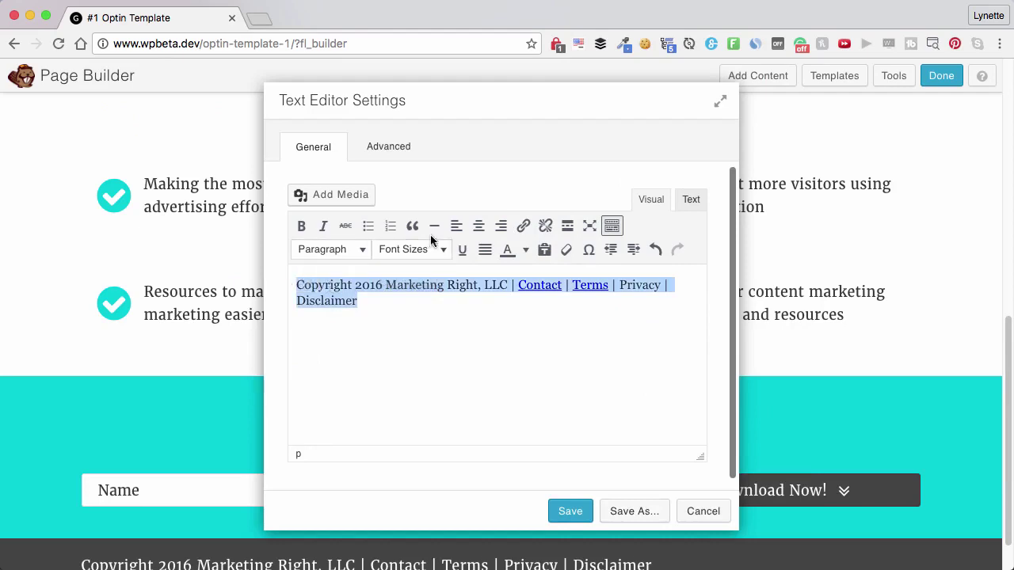
{"action": "left_click", "coordinate": [479, 226]}
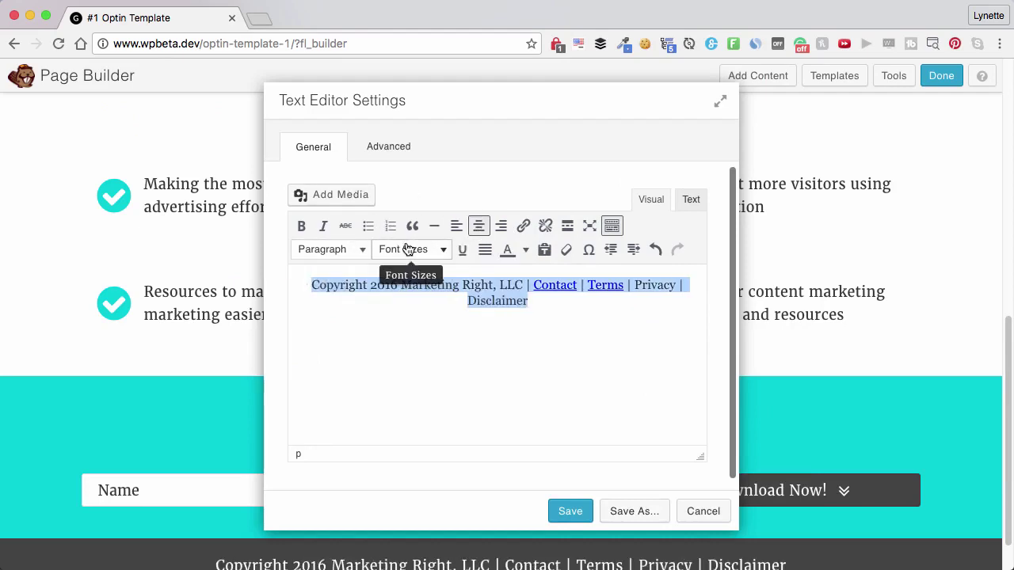
{"action": "left_click", "coordinate": [440, 251]}
{"action": "scroll", "coordinate": [222, 337], "scroll_direction": "down", "scroll_amount": 2}
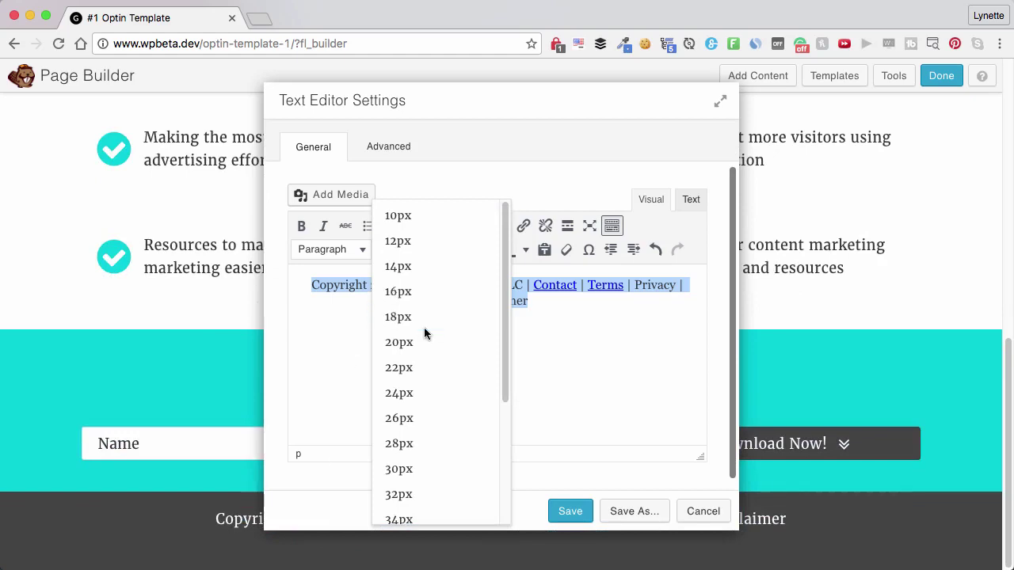
{"action": "left_click", "coordinate": [399, 175]}
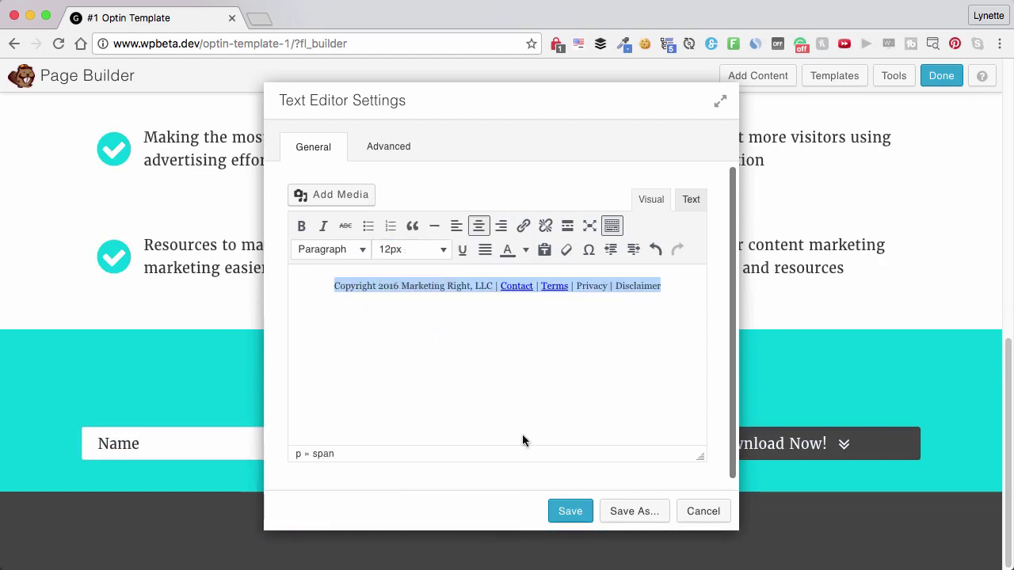
{"action": "left_click", "coordinate": [568, 514]}
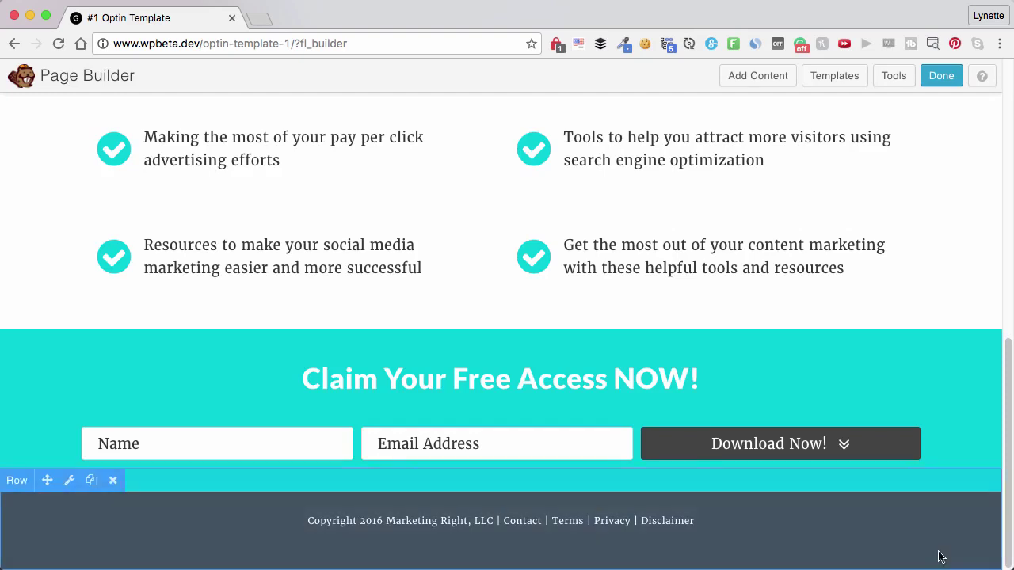
- Set the copyright text module's bottom margin to 0 px and save its settings
{"action": "left_click", "coordinate": [221, 555]}
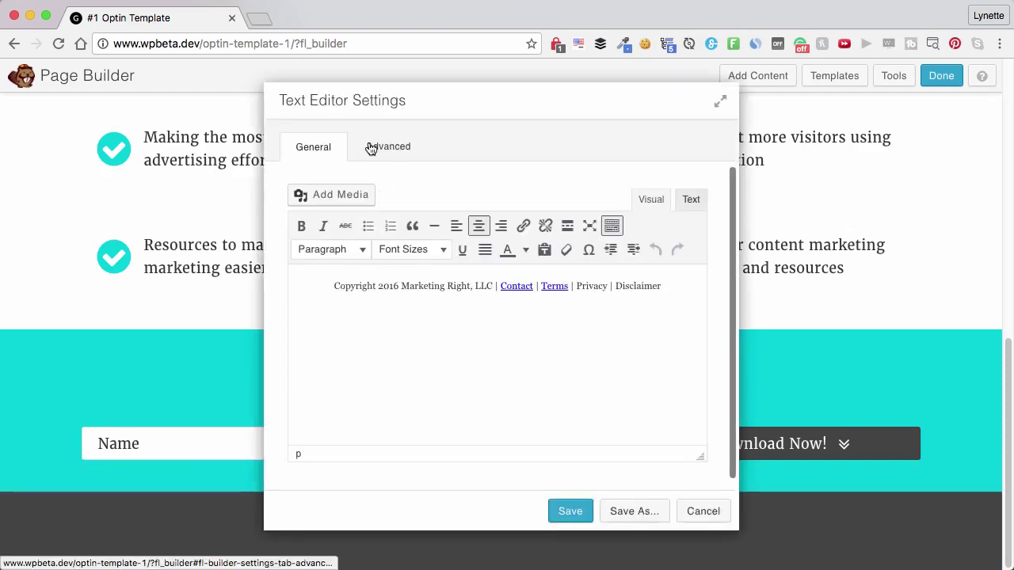
{"action": "left_click", "coordinate": [369, 148]}
{"action": "left_click", "coordinate": [473, 270]}
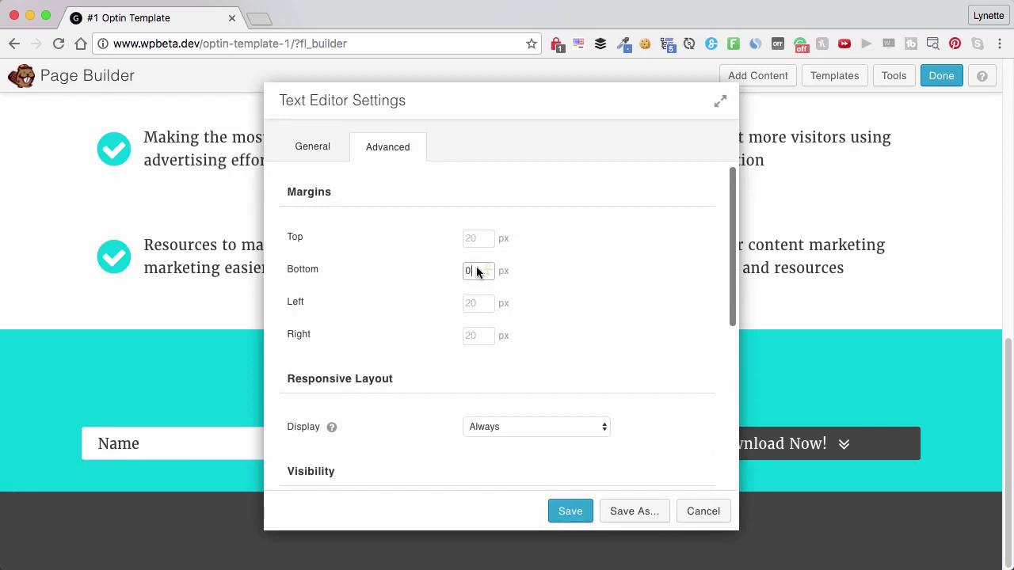
{"action": "type", "text": "0"}
{"action": "left_click", "coordinate": [569, 511]}
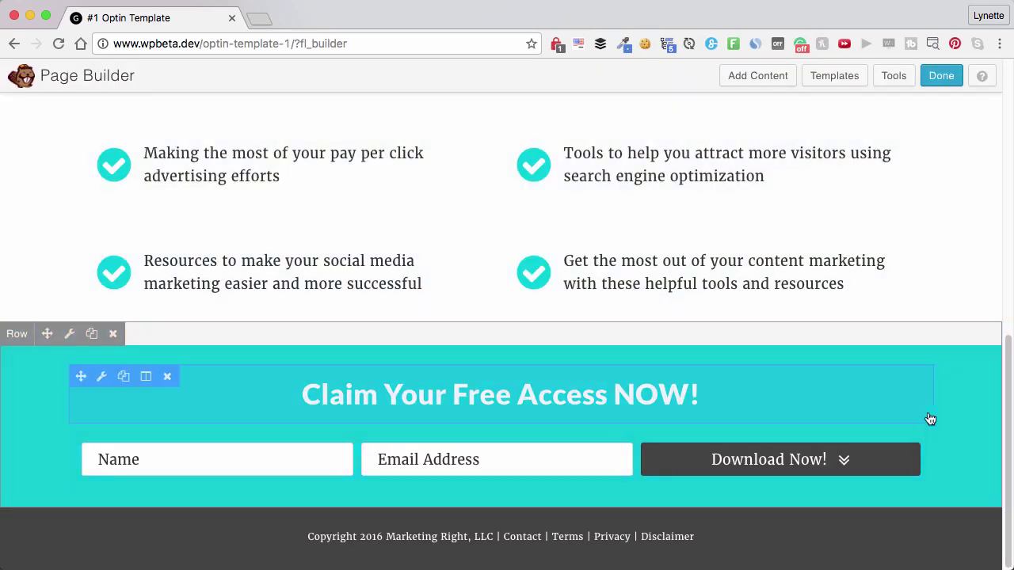
- Review the whole opt-in page layout, from the photo subscribe row through the benefits list to the copyright footer
{"action": "scroll", "coordinate": [931, 420], "scroll_direction": "up", "scroll_amount": 8}
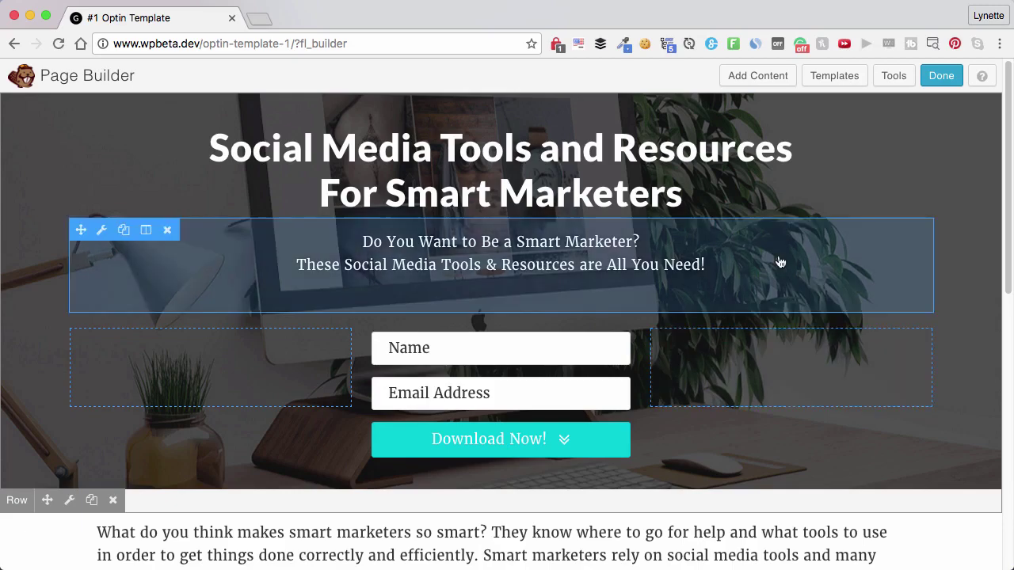
{"action": "scroll", "coordinate": [781, 262], "scroll_direction": "down", "scroll_amount": 5}
{"action": "scroll", "coordinate": [781, 263], "scroll_direction": "down", "scroll_amount": 3}
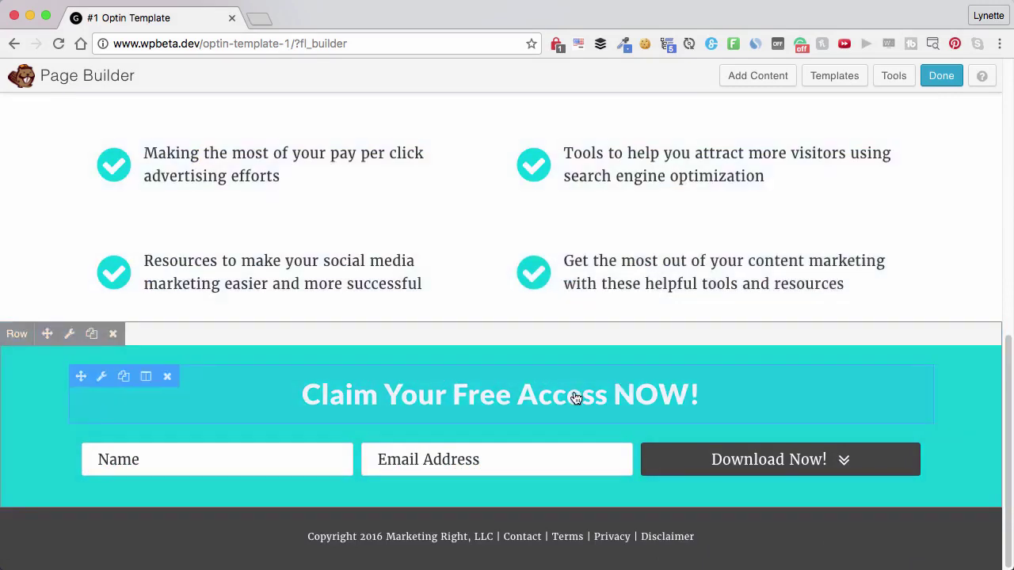
{"action": "scroll", "coordinate": [578, 399], "scroll_direction": "up", "scroll_amount": 10}
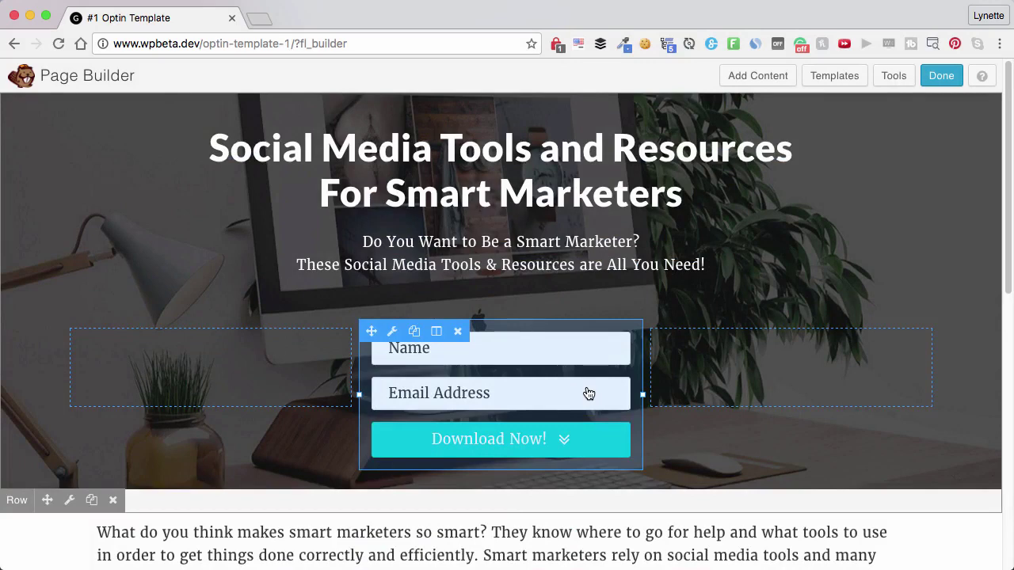
{"action": "key", "text": "super+Tab"}
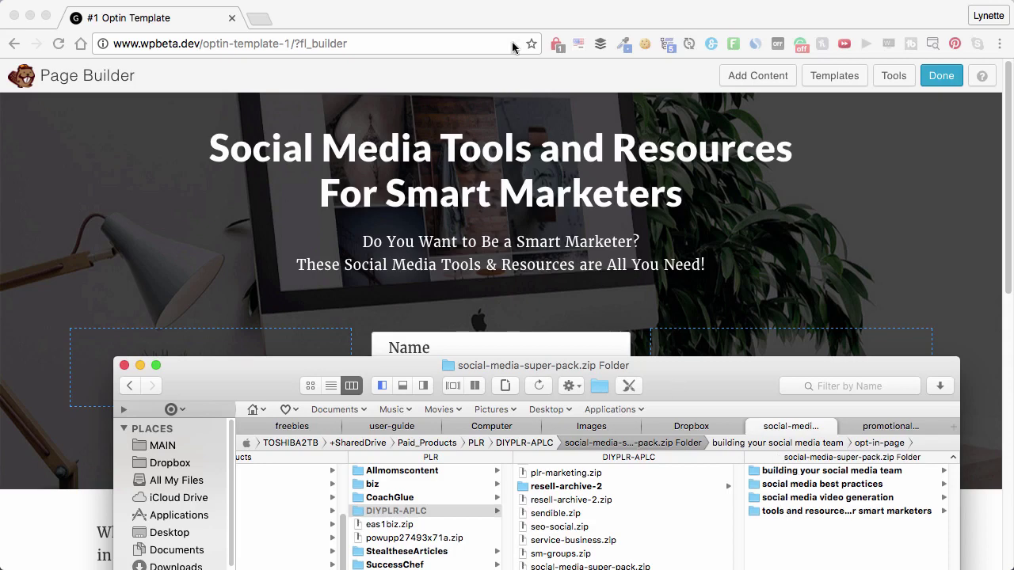
{"action": "left_click", "coordinate": [520, 19]}
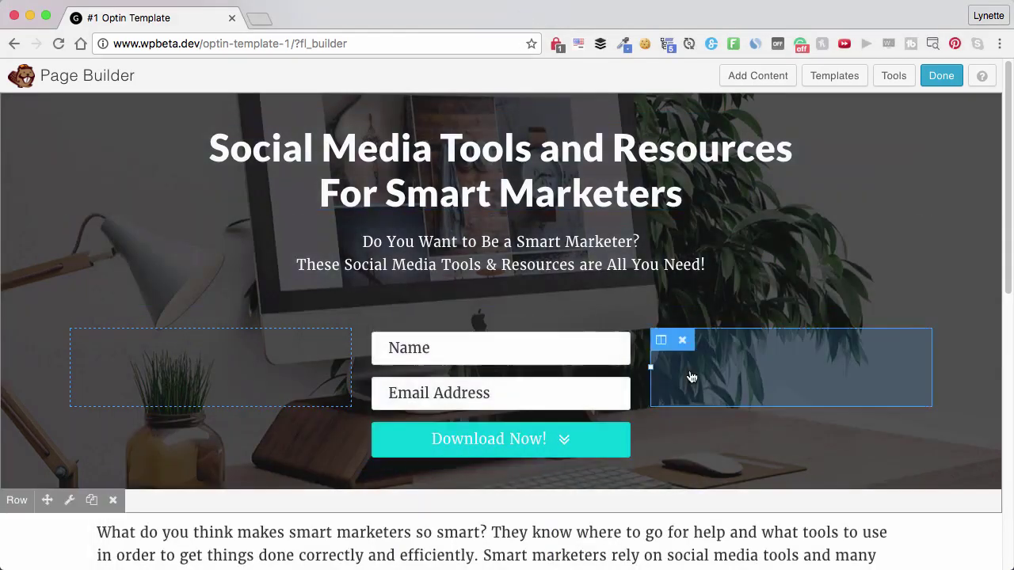
{"action": "scroll", "coordinate": [776, 471], "scroll_direction": "down", "scroll_amount": 5}
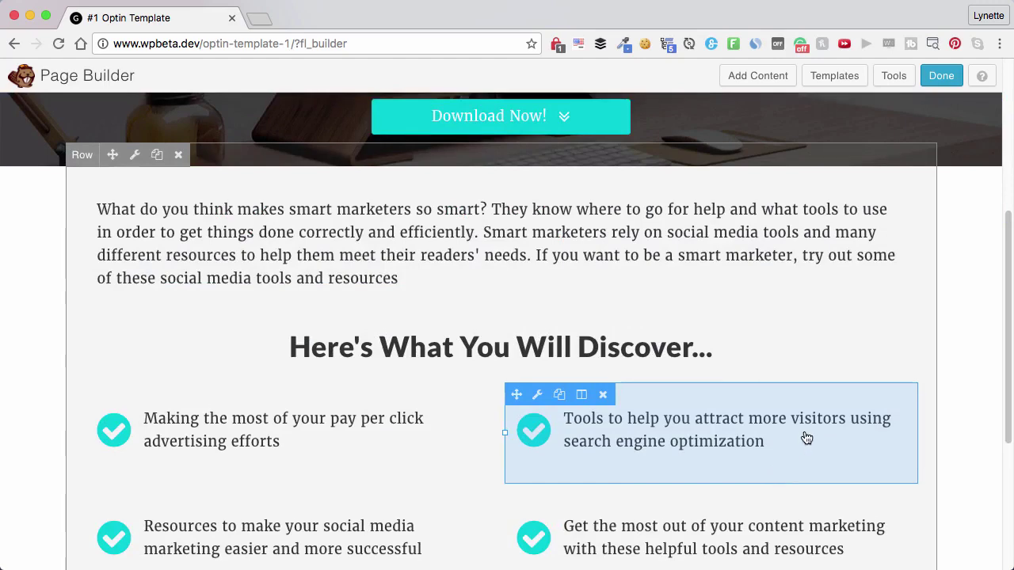
{"action": "scroll", "coordinate": [806, 438], "scroll_direction": "up", "scroll_amount": 5}
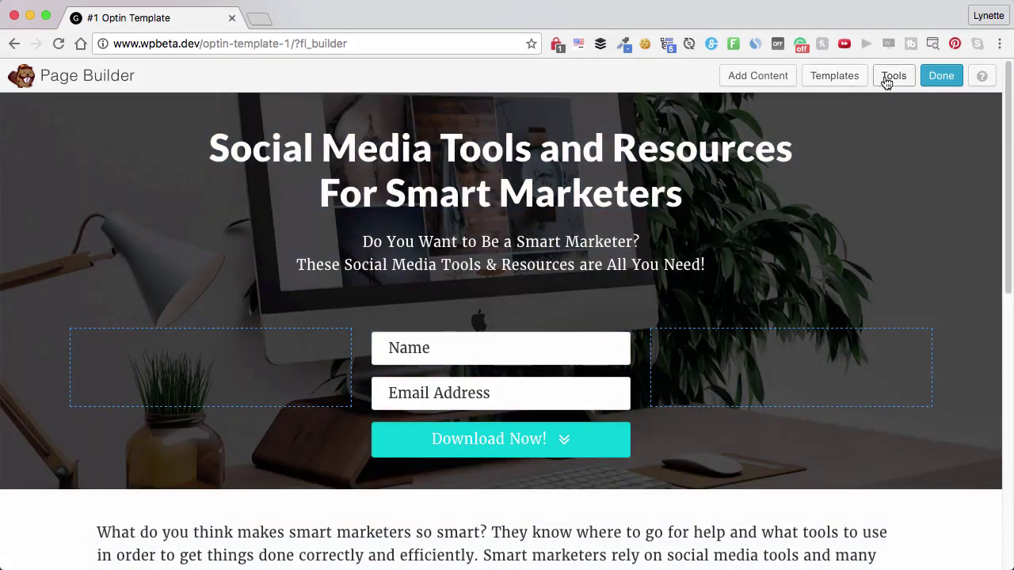
- Save the current opt-in page layout as a reusable template named "KWSP_Template_01"
{"action": "left_click", "coordinate": [887, 84]}
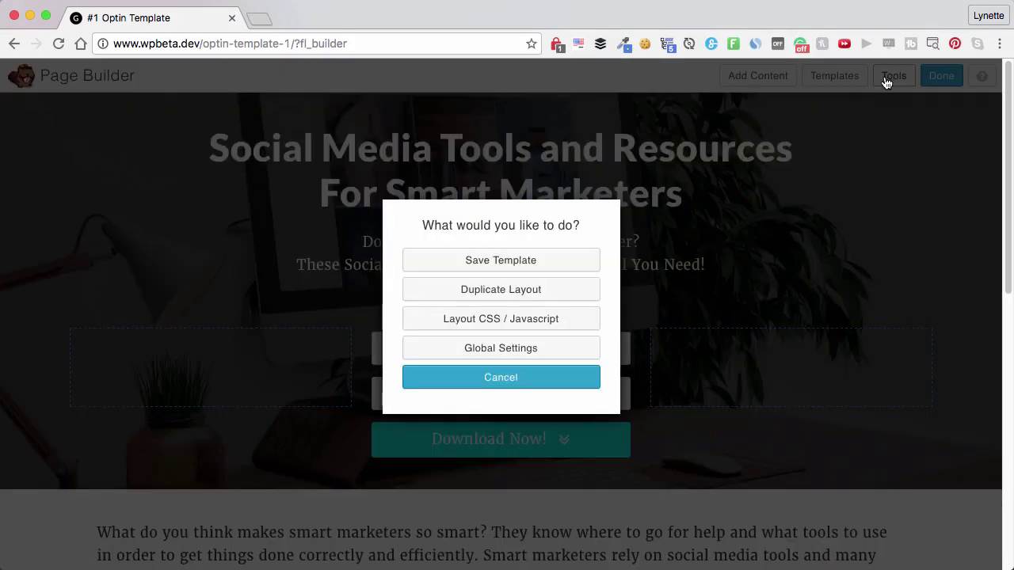
{"action": "left_click", "coordinate": [553, 261]}
{"action": "left_click", "coordinate": [538, 218]}
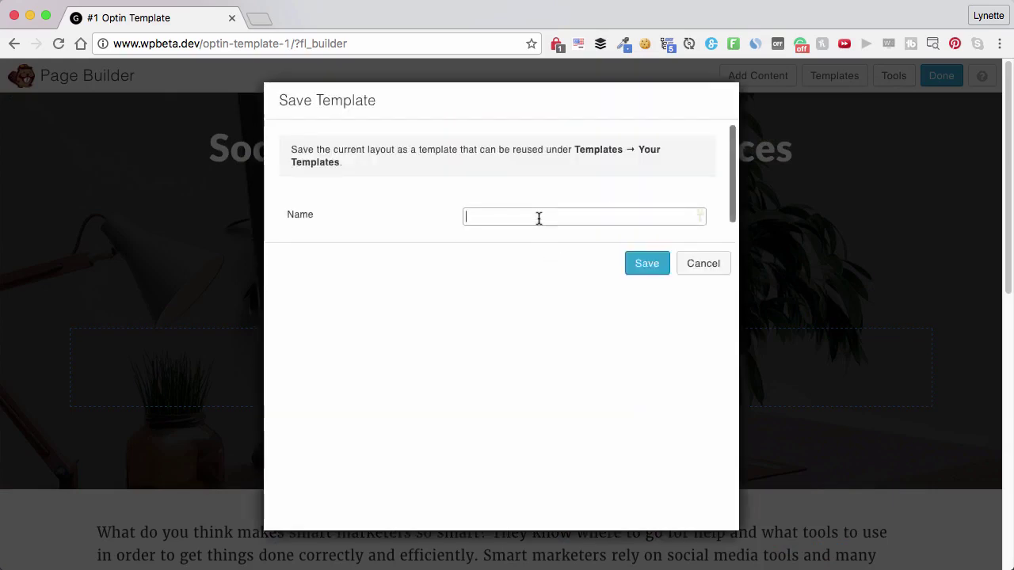
{"action": "type", "text": "KWSP_Template"}
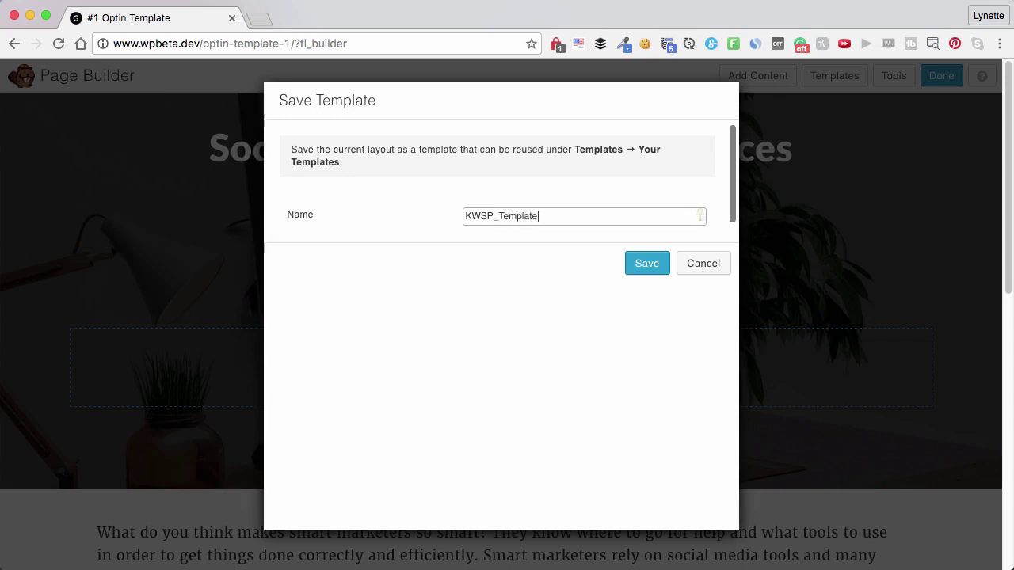
{"action": "type", "text": "_01"}
{"action": "left_click", "coordinate": [630, 270]}
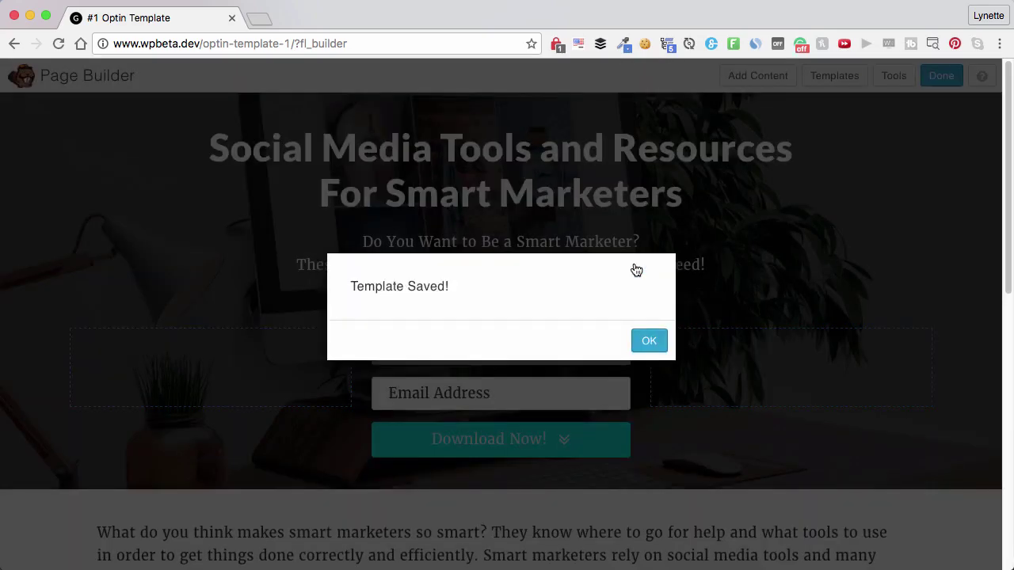
{"action": "left_click", "coordinate": [646, 342]}
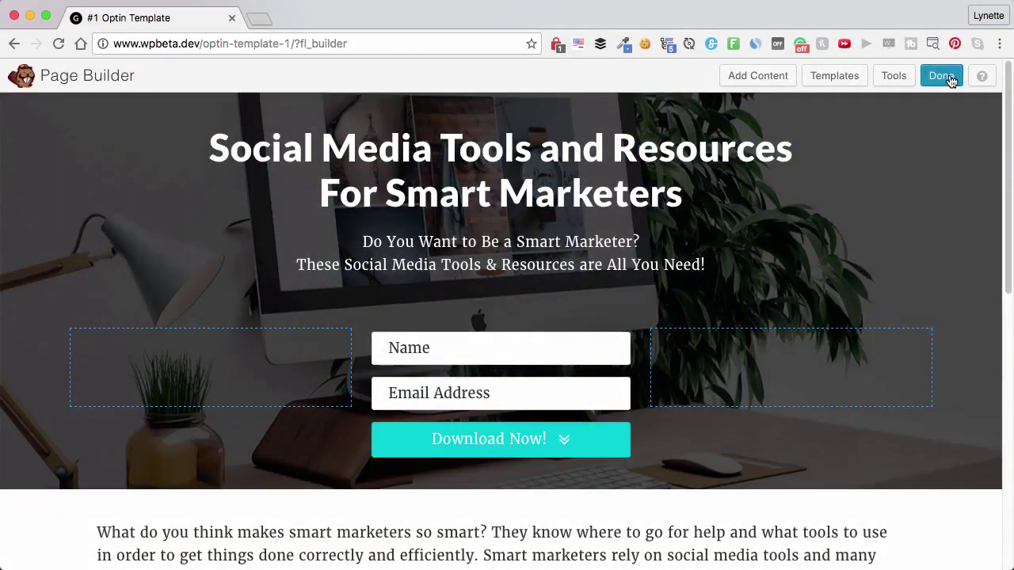
- Exit the page builder with the changes published and check the live opt-in page from the headline to the copyright footer
{"action": "left_click", "coordinate": [941, 75]}
{"action": "left_click", "coordinate": [471, 283]}
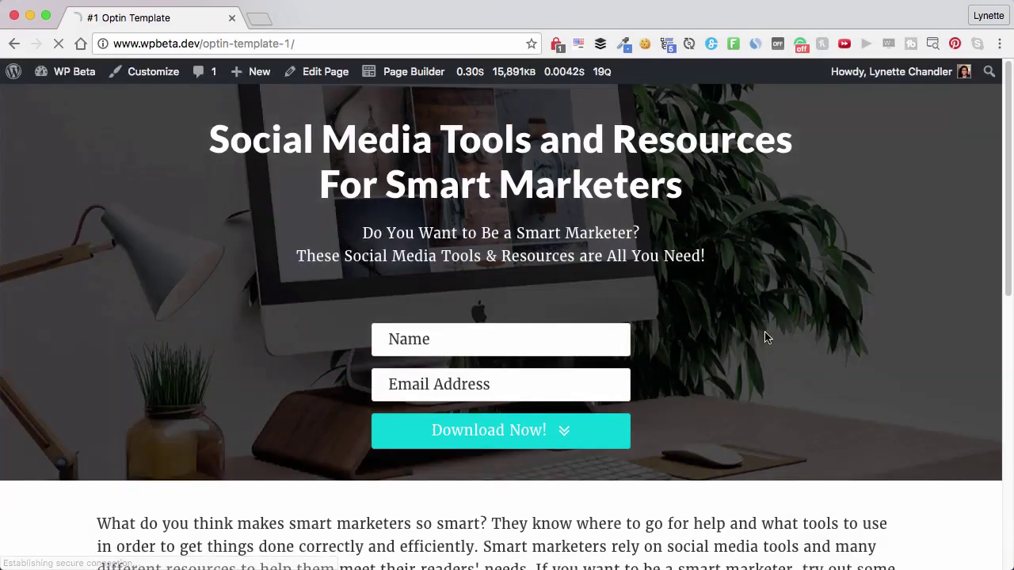
{"action": "scroll", "coordinate": [687, 303], "scroll_direction": "down", "scroll_amount": 10}
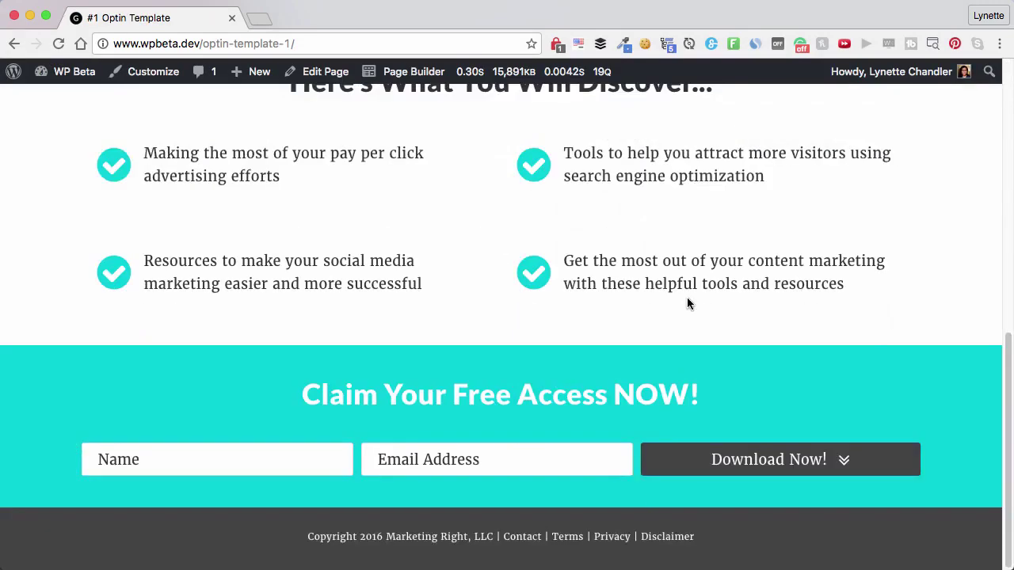
{"action": "scroll", "coordinate": [687, 303], "scroll_direction": "up", "scroll_amount": 15}
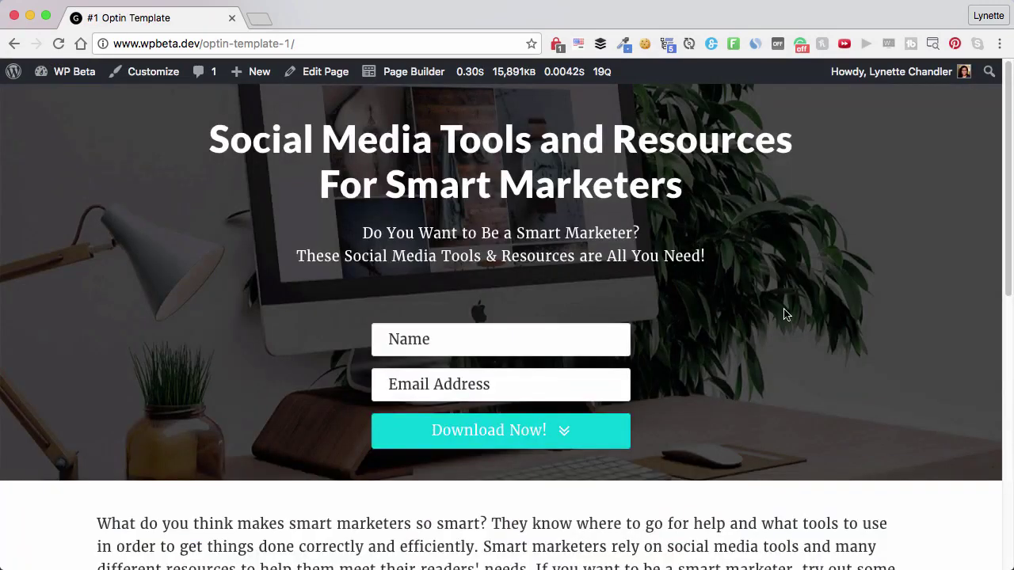